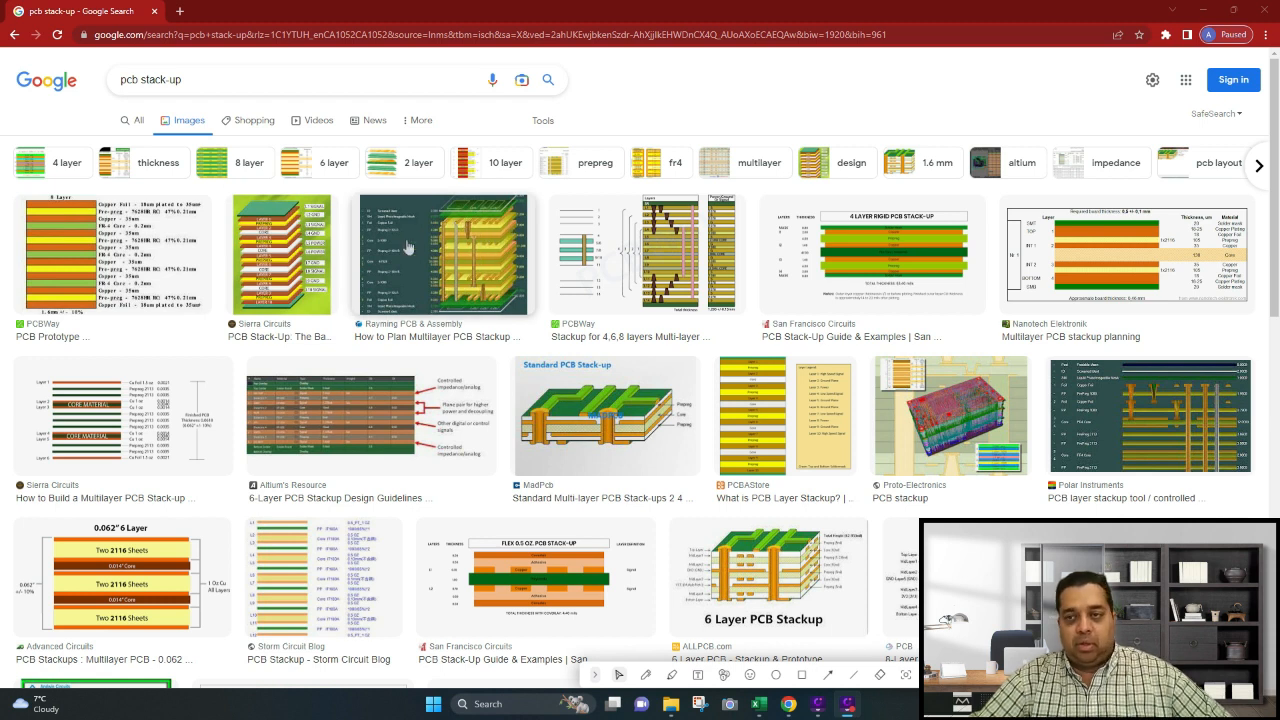
scroll(1270, 280, "down", 4)
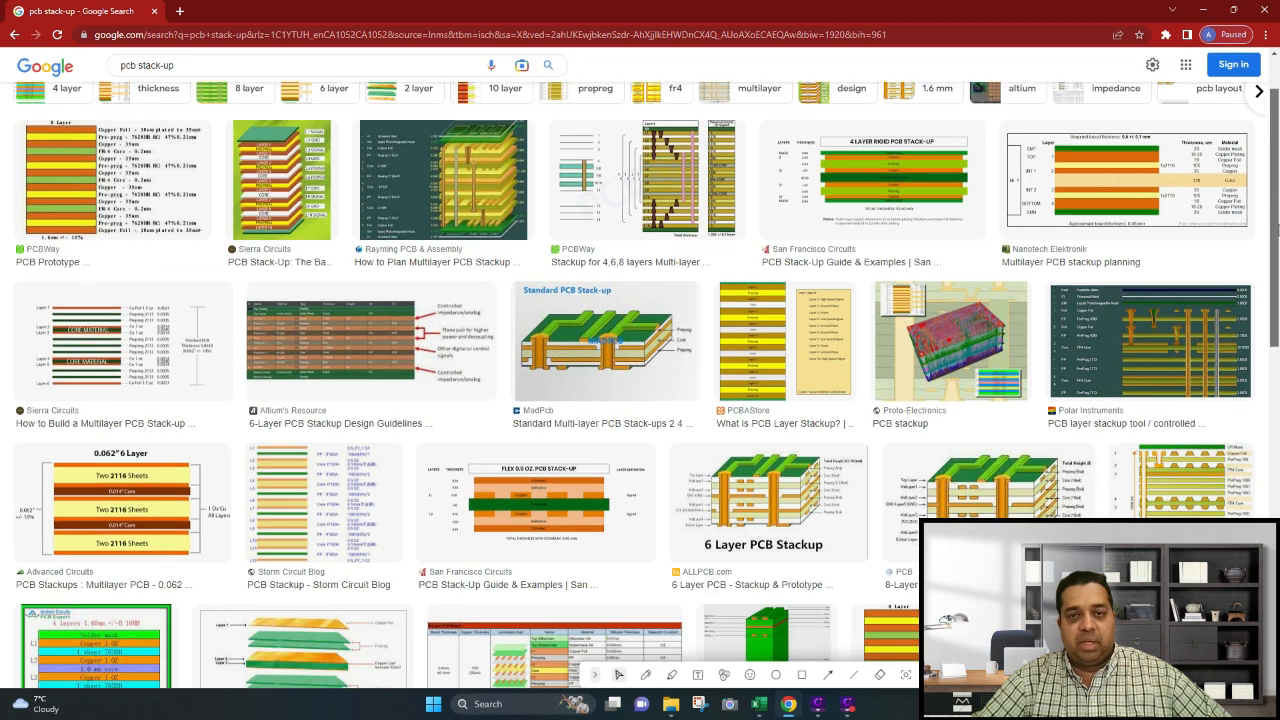
scroll(1273, 347, "up", 4)
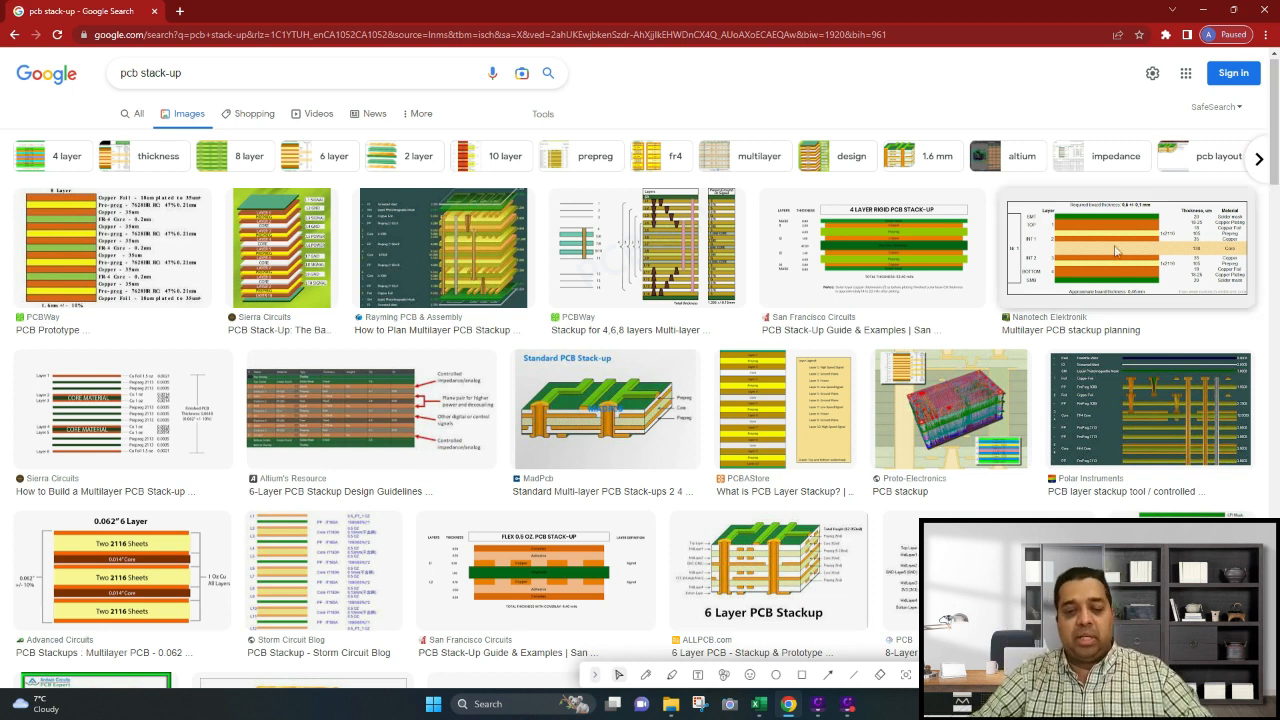
Switch to the blank Excel workbook and enter the layer labels L1 in H6 and L2 in H8
left_click(759, 704)
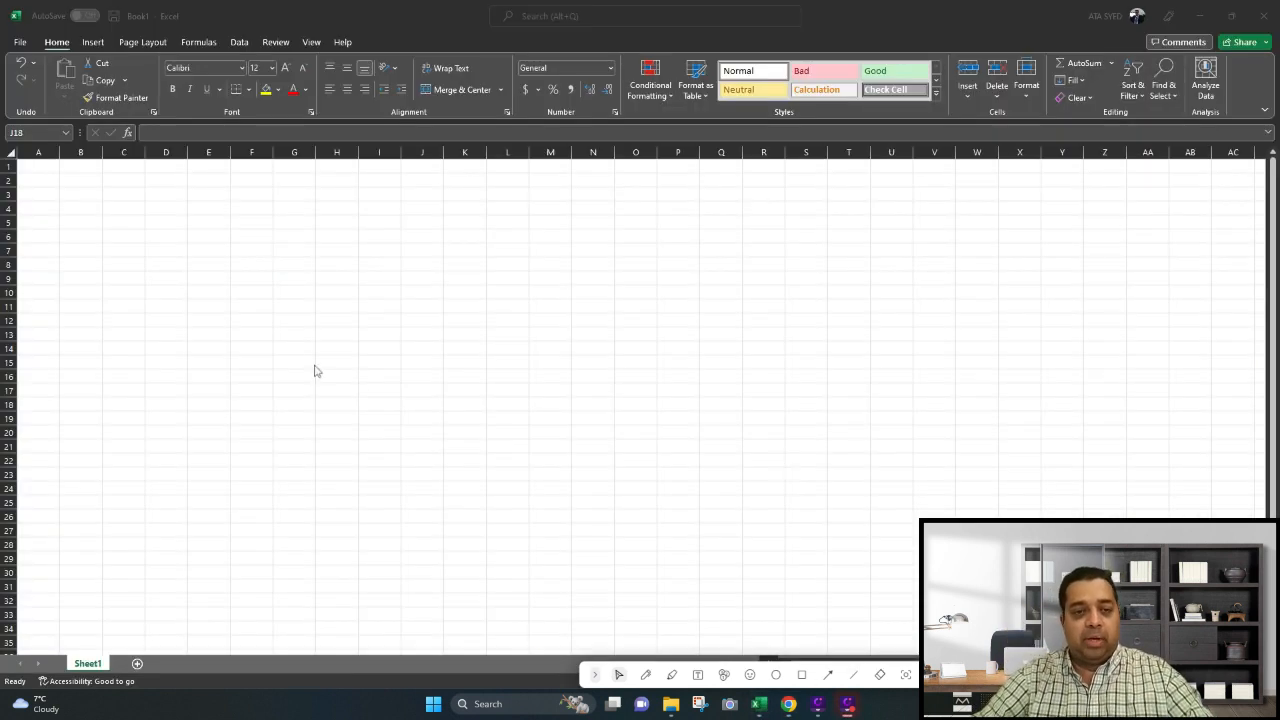
left_click(329, 248)
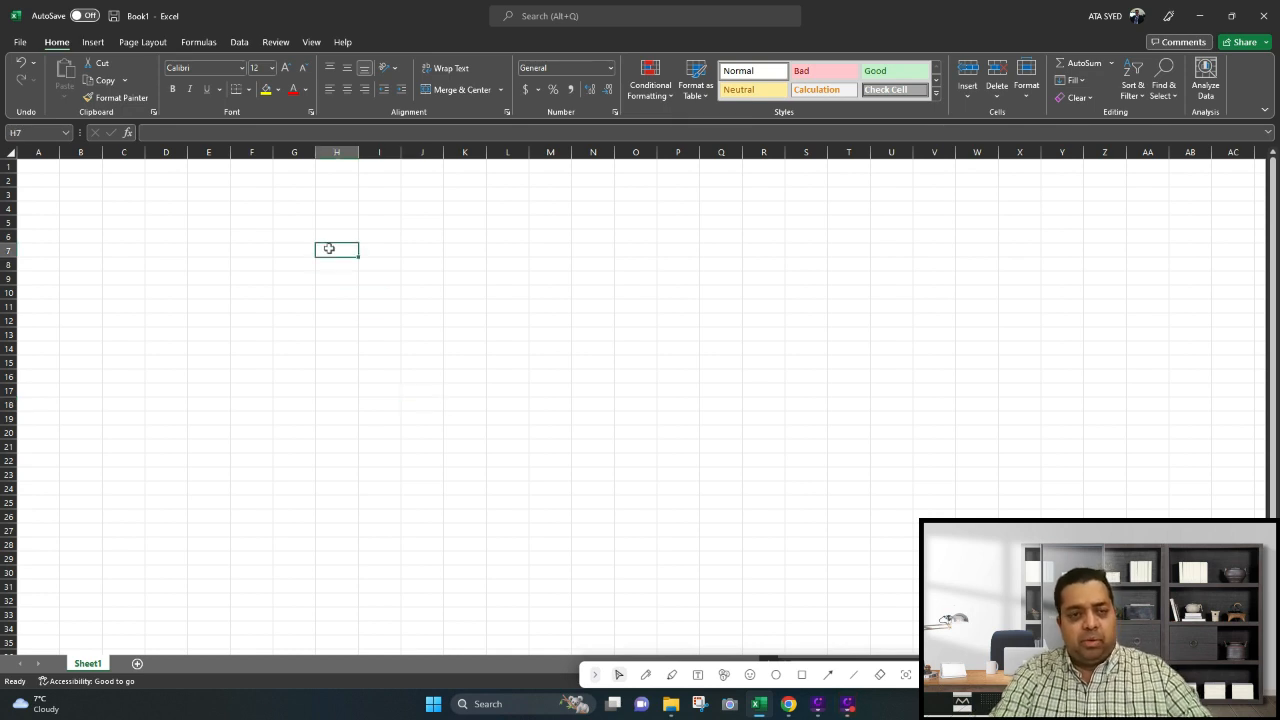
key("Up")
type("L1")
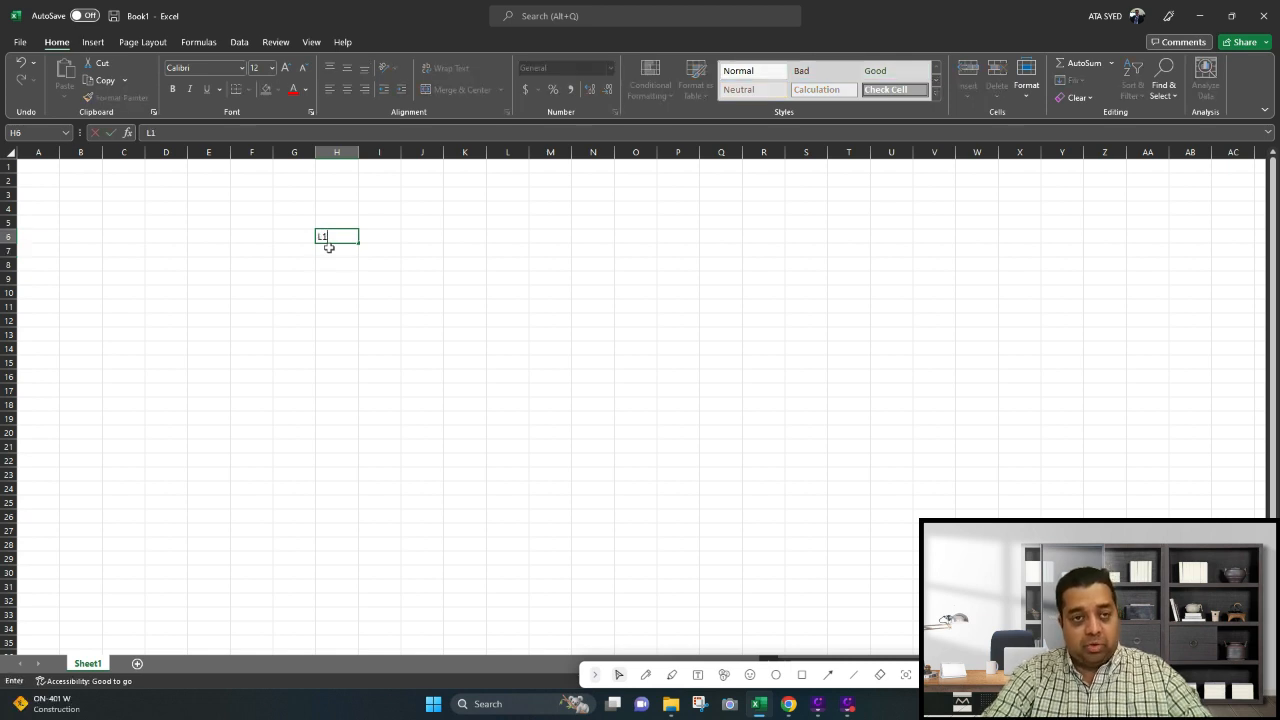
key("Return")
key("Down")
type("L2")
key("Return")
key("Up")
key("Up")
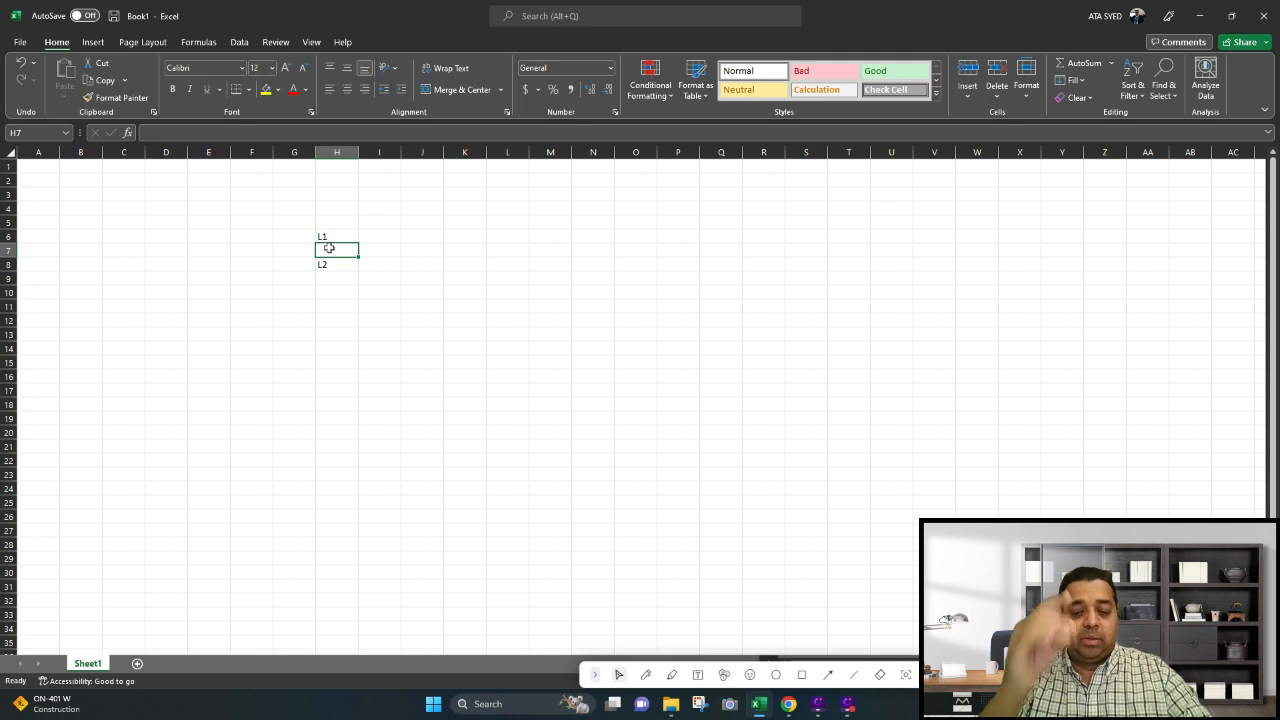
Enter "Core" in cell I7, in the row between the L1 and L2 labels
key("Right")
type("cORE")
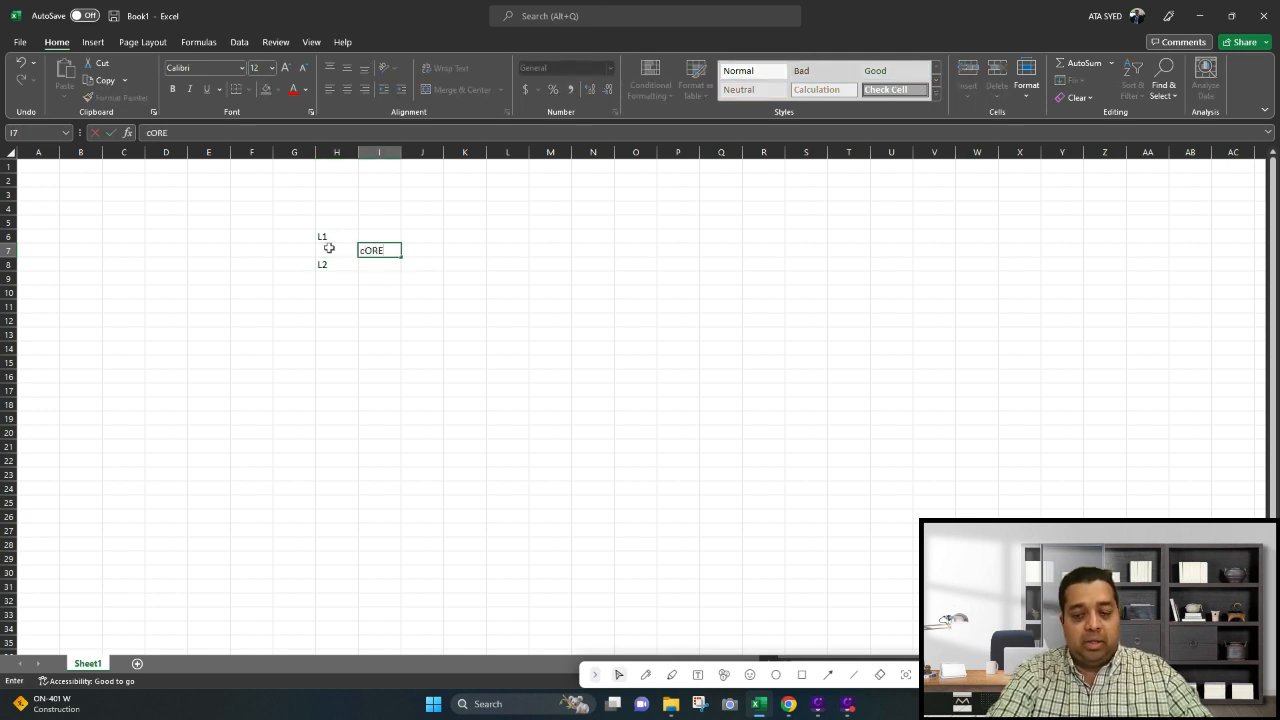
key("Return")
Enter the core thickness in J7 in inches as 0.059"
key("Up")
key("Right")
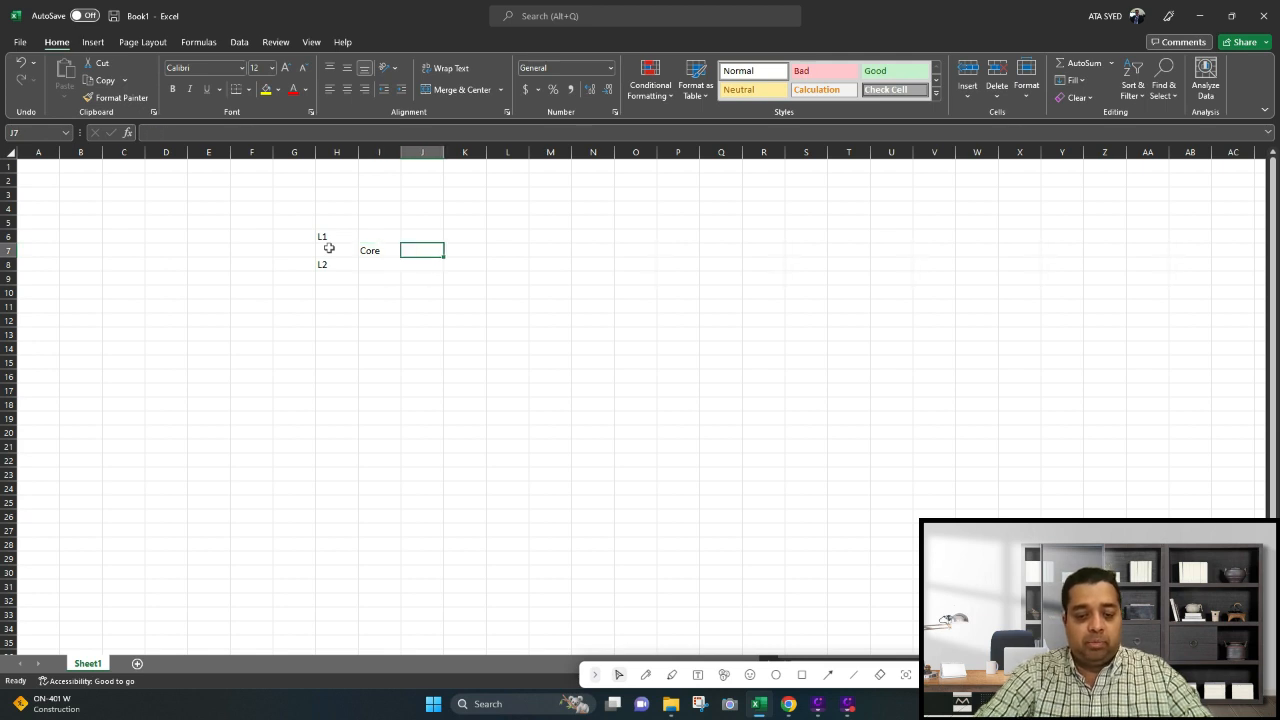
type("0.59")
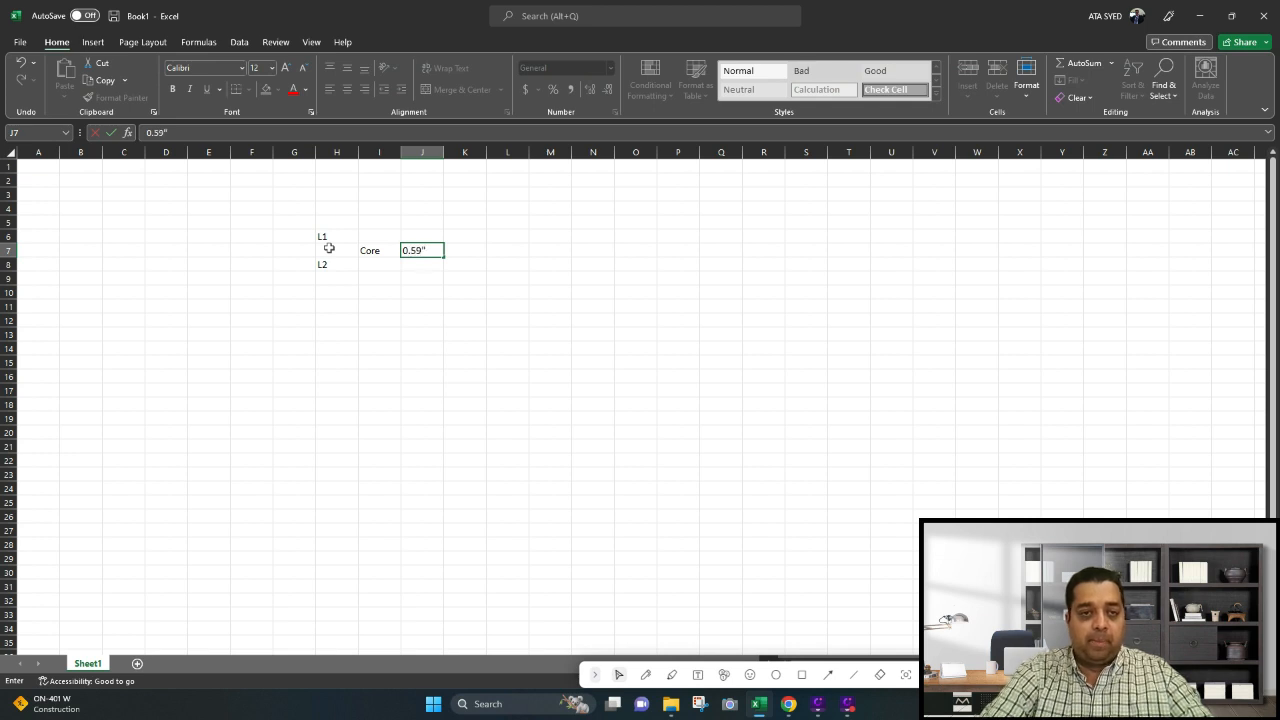
key("Return")
key("Up")
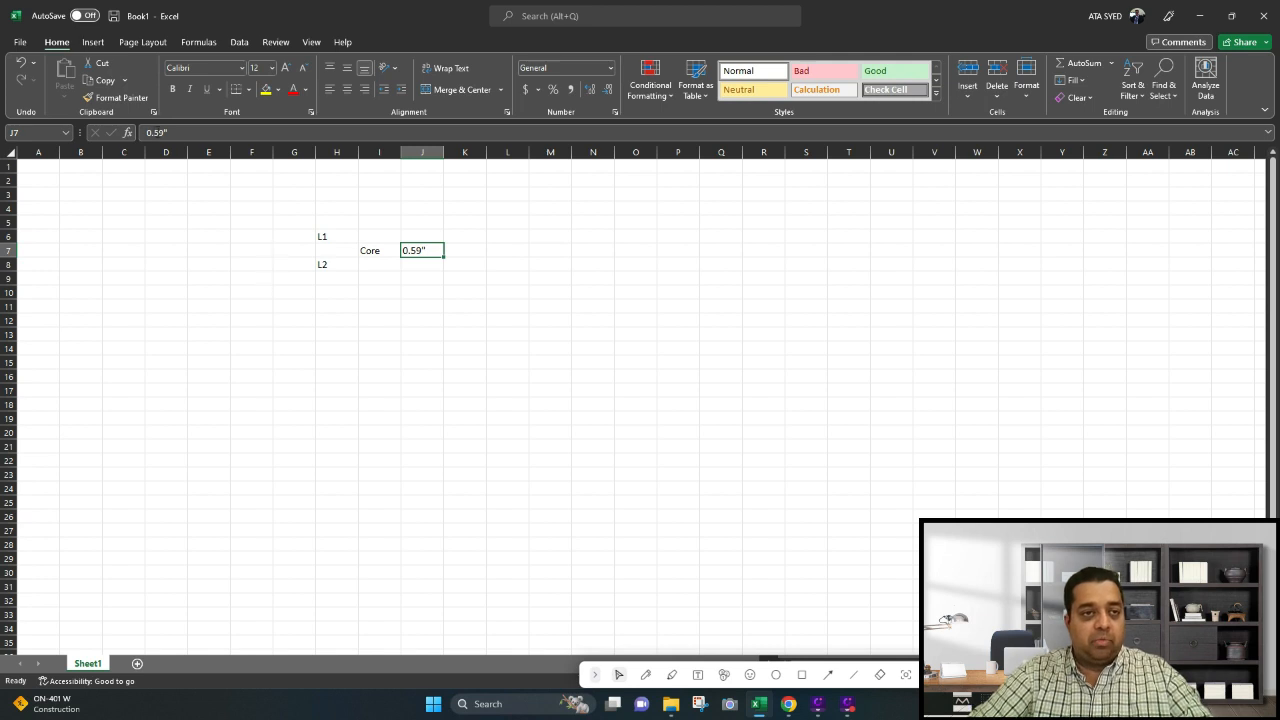
key("F2")
type("0")
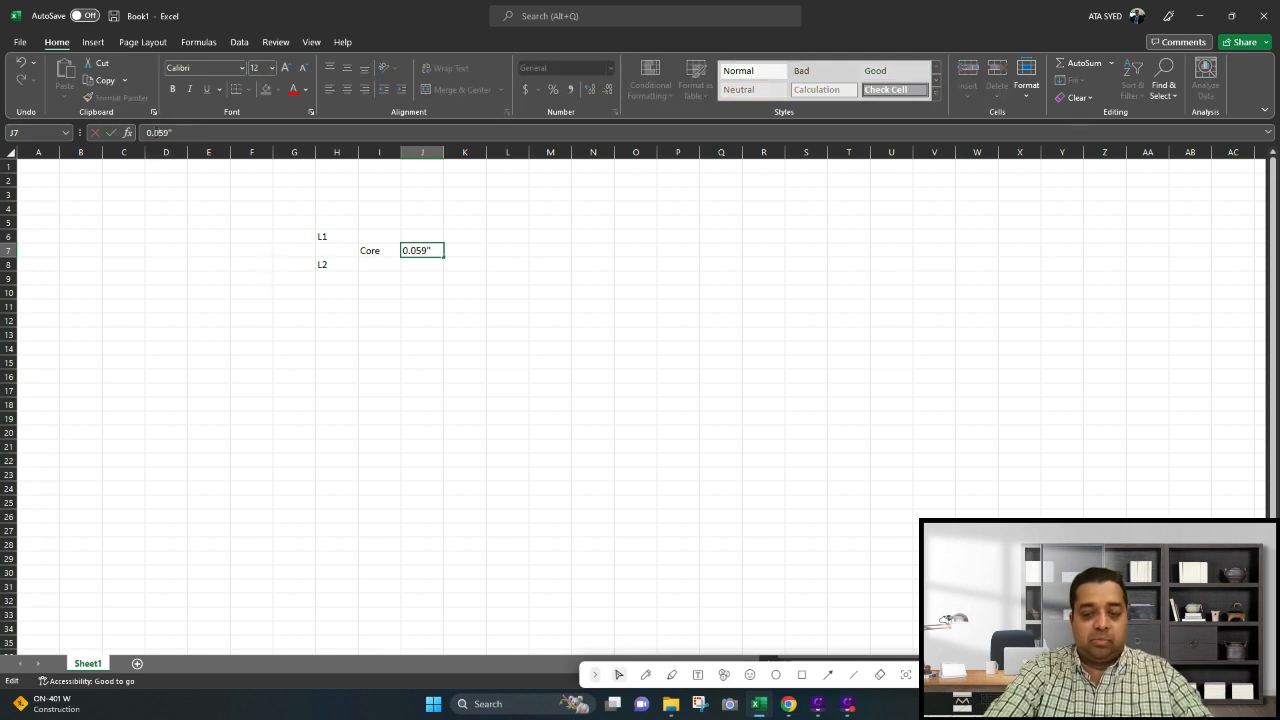
key("Return")
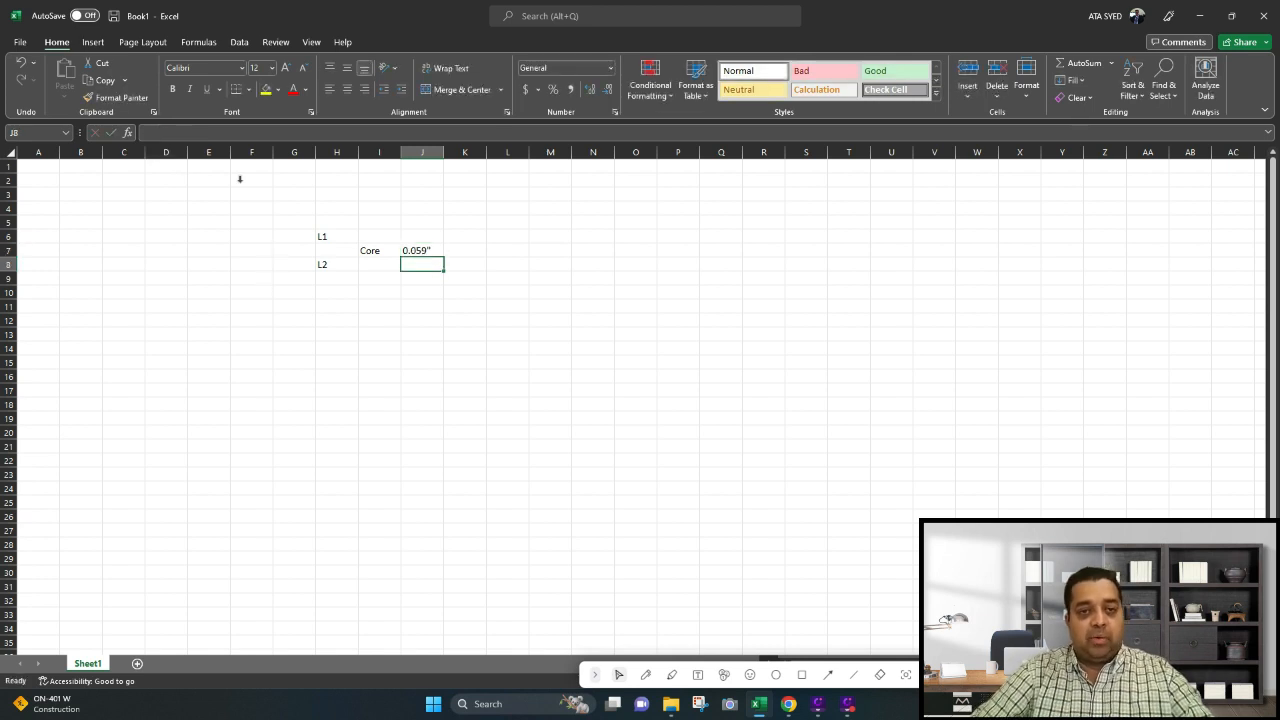
Set the core thickness in J7 to 59 and center the value horizontally and vertically in its cell
left_click(459, 251)
left_click(437, 249)
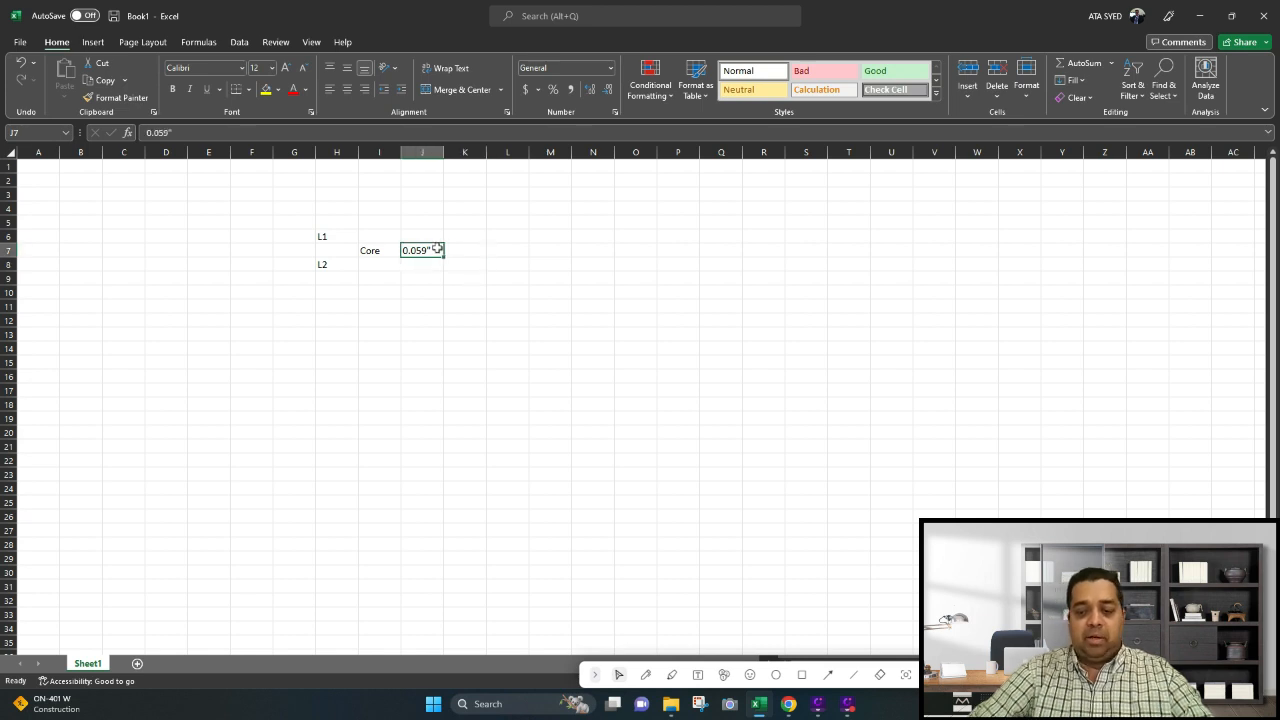
type("59")
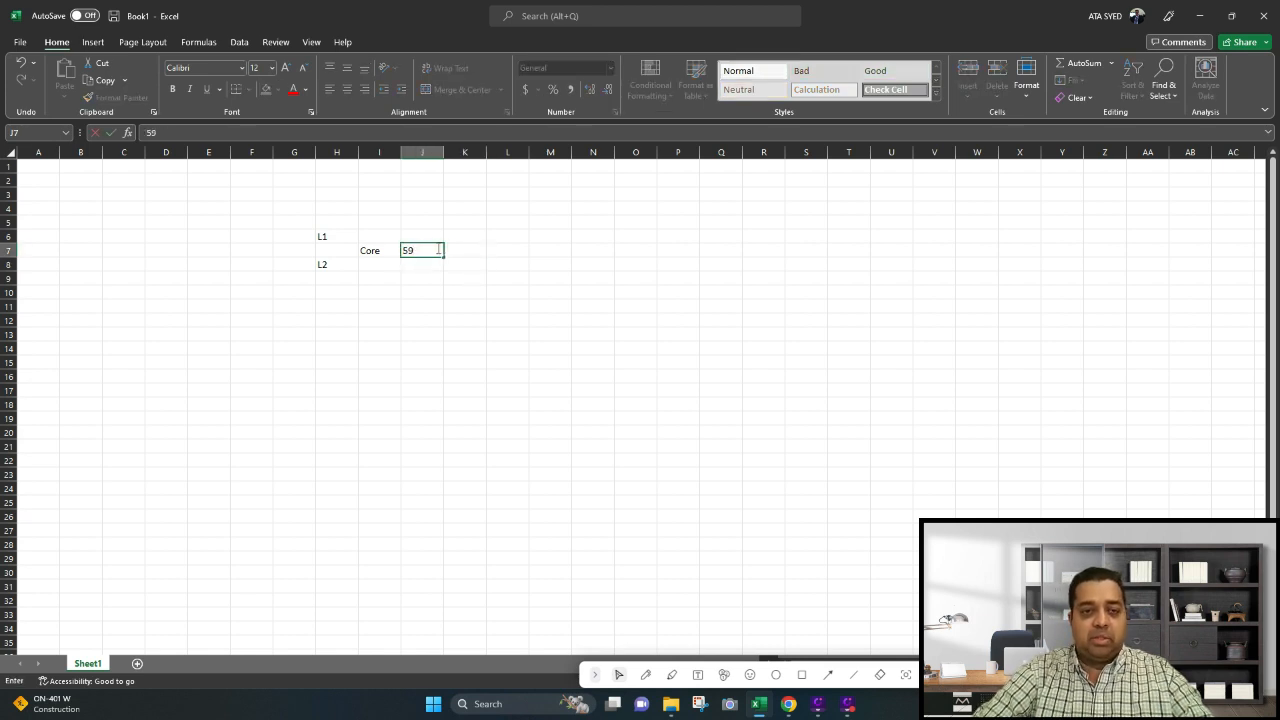
key("Return")
left_click(437, 249)
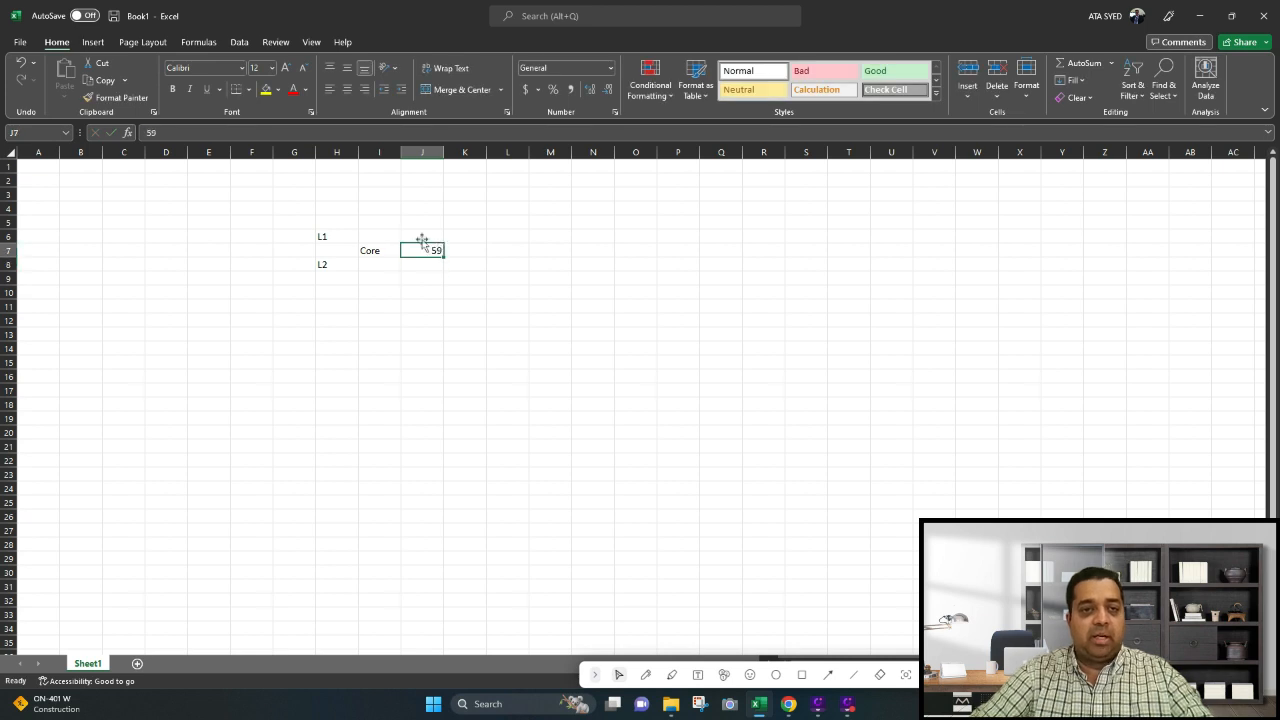
left_click(347, 68)
left_click(349, 90)
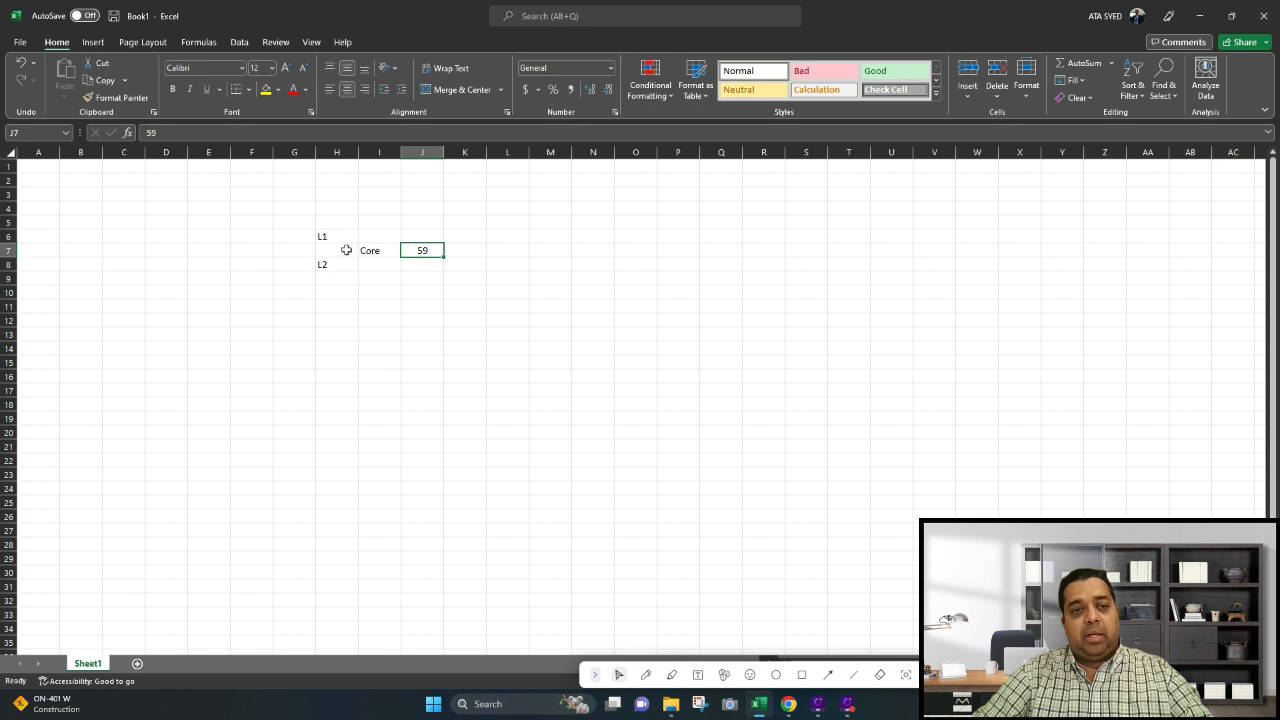
Apply outside borders and a yellow fill to the core row, H7:L7
left_click_drag(337, 250, 505, 251)
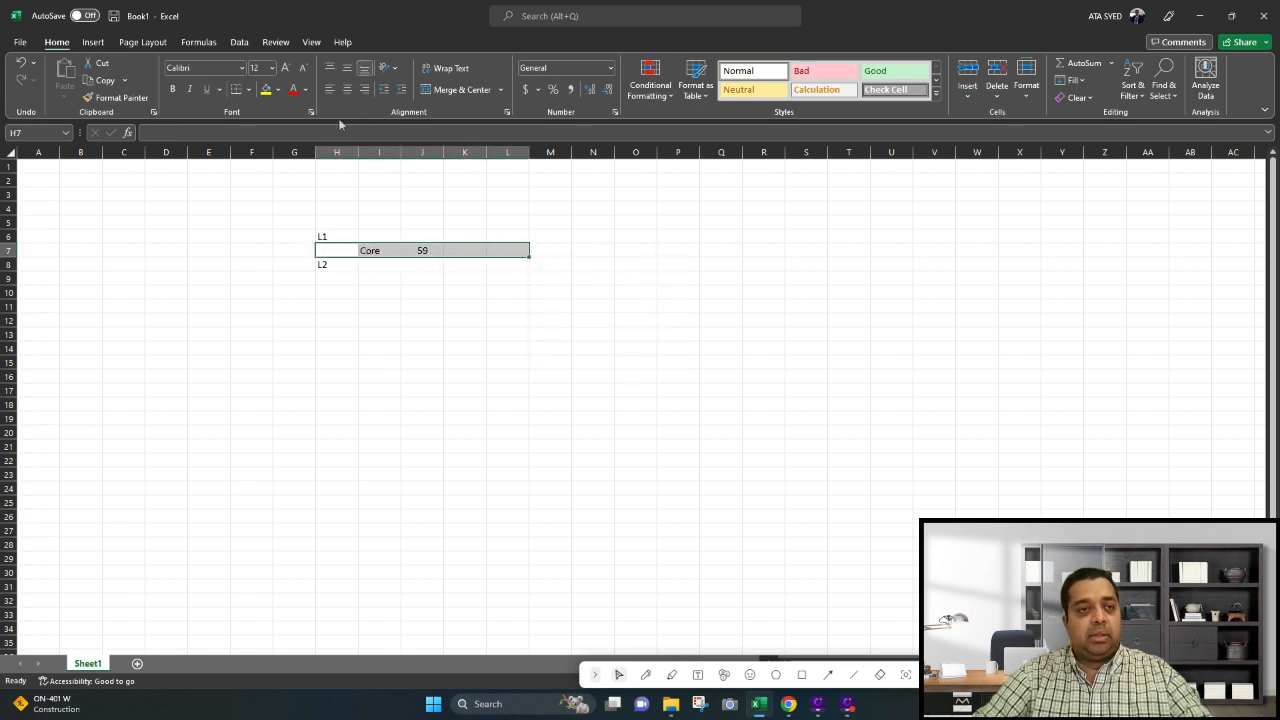
left_click(248, 89)
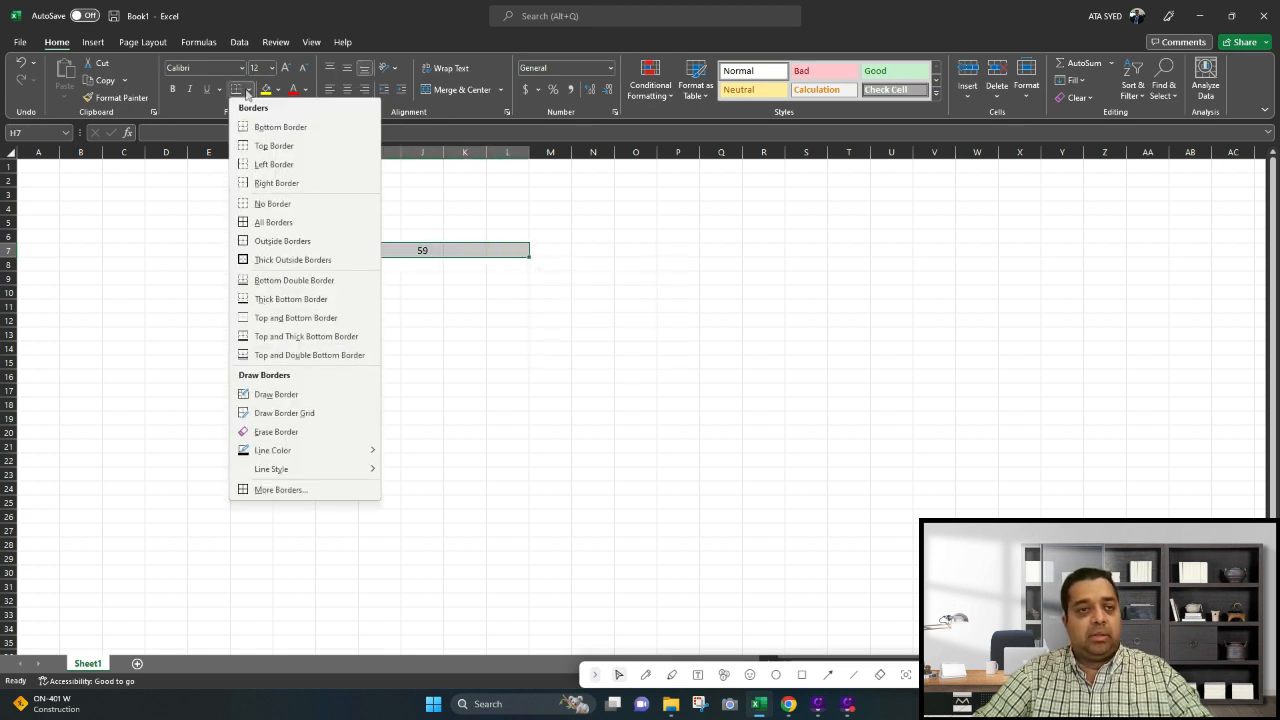
left_click(272, 241)
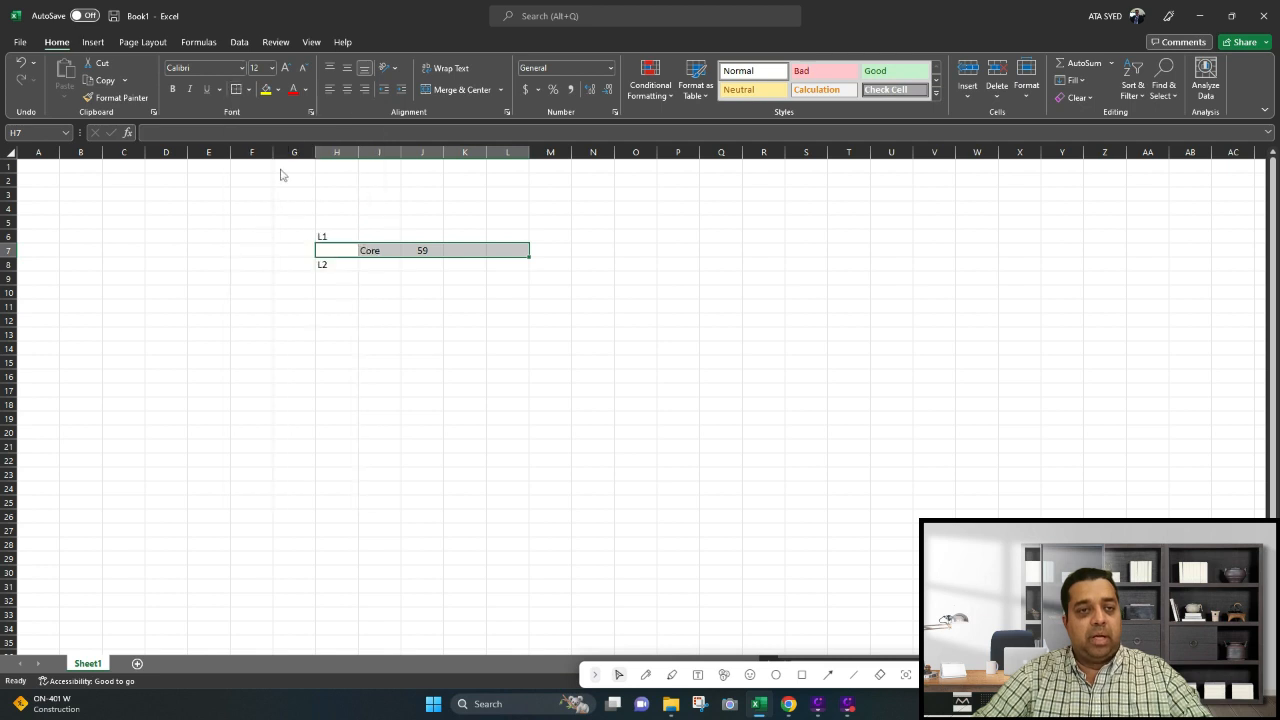
left_click(266, 90)
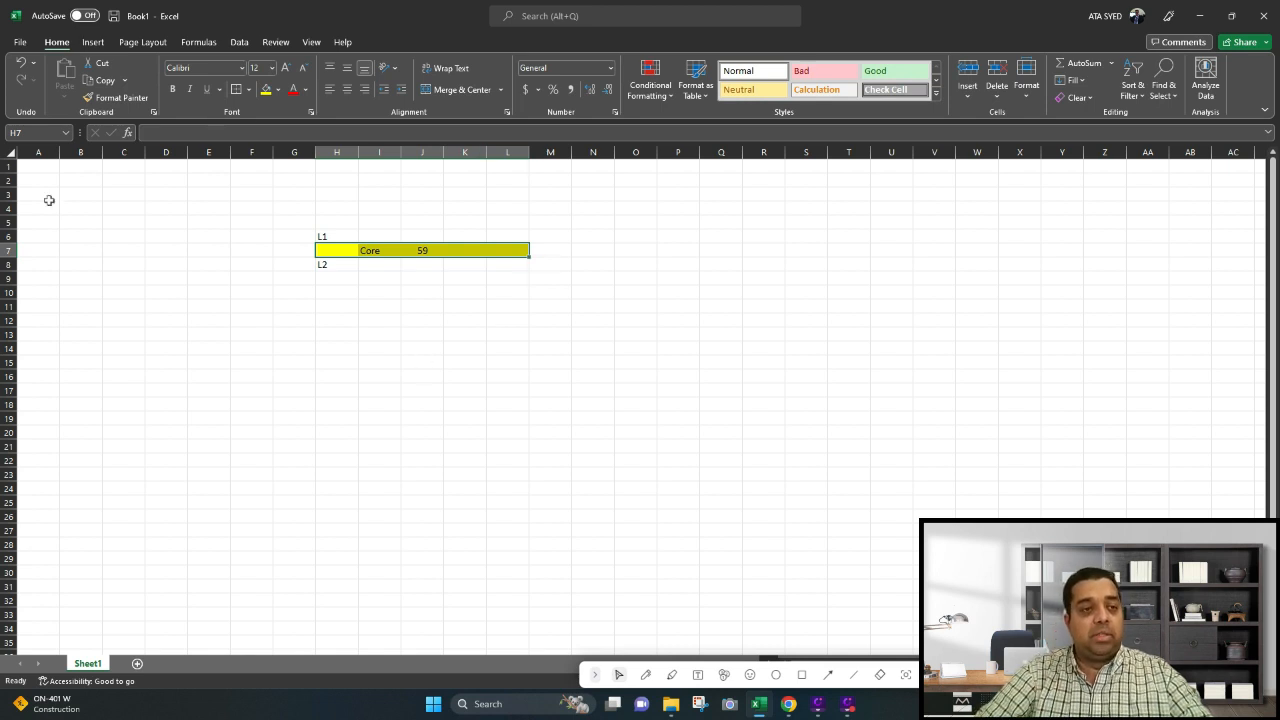
Start a color legend with a yellow fill in C27 and the label "Core" in D27
left_click(118, 530)
left_click(266, 89)
left_click(177, 530)
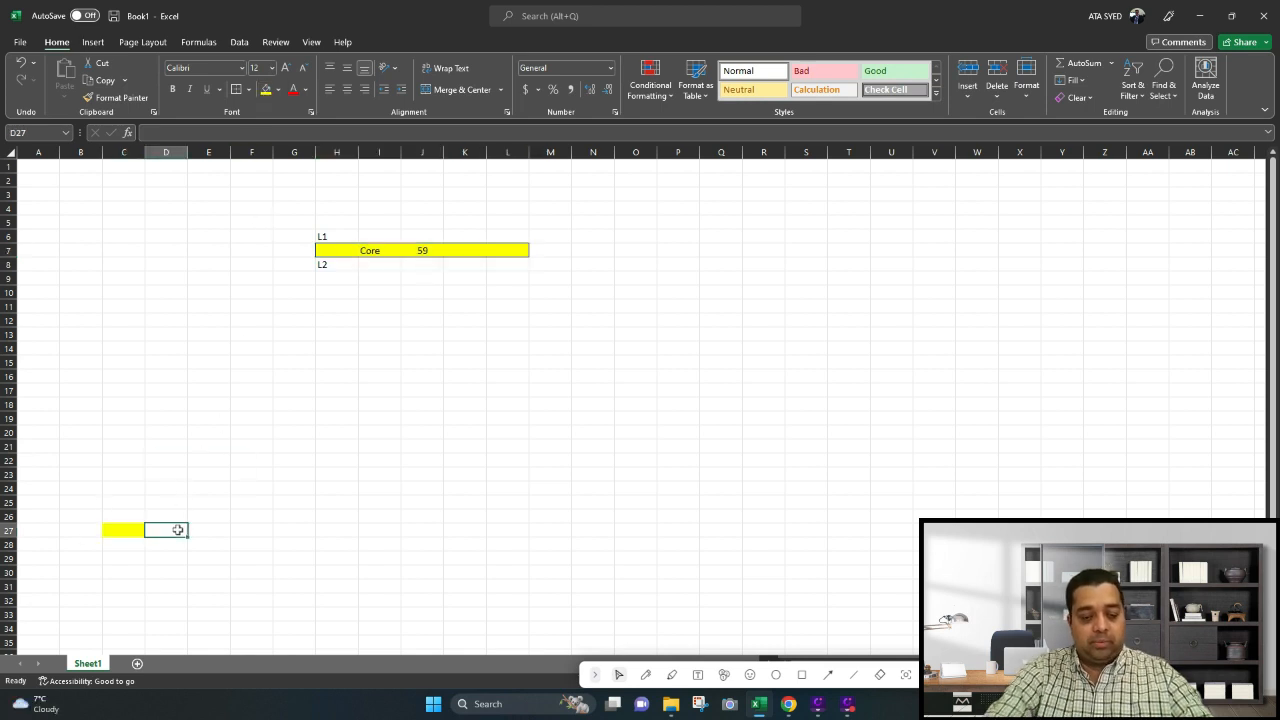
type("Core")
key("Return")
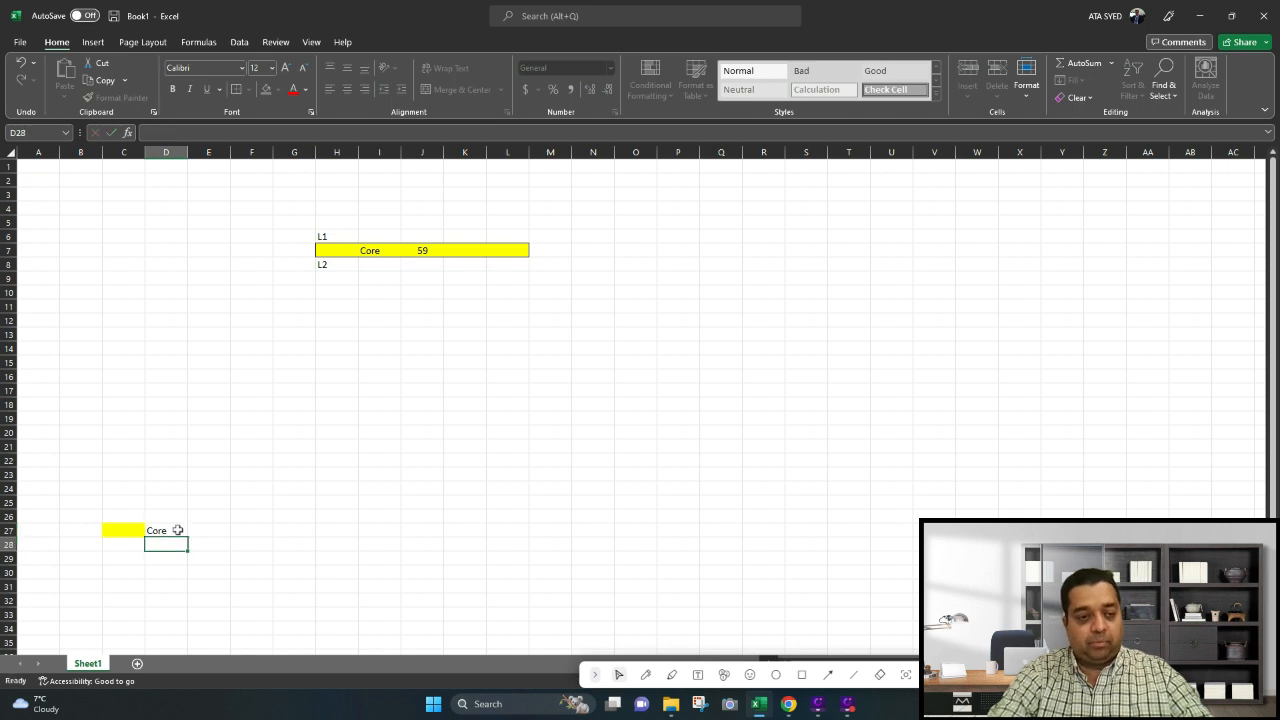
Add a copper entry to the legend with a dark orange fill in C28 and the label "Copper" in D28
left_click(129, 546)
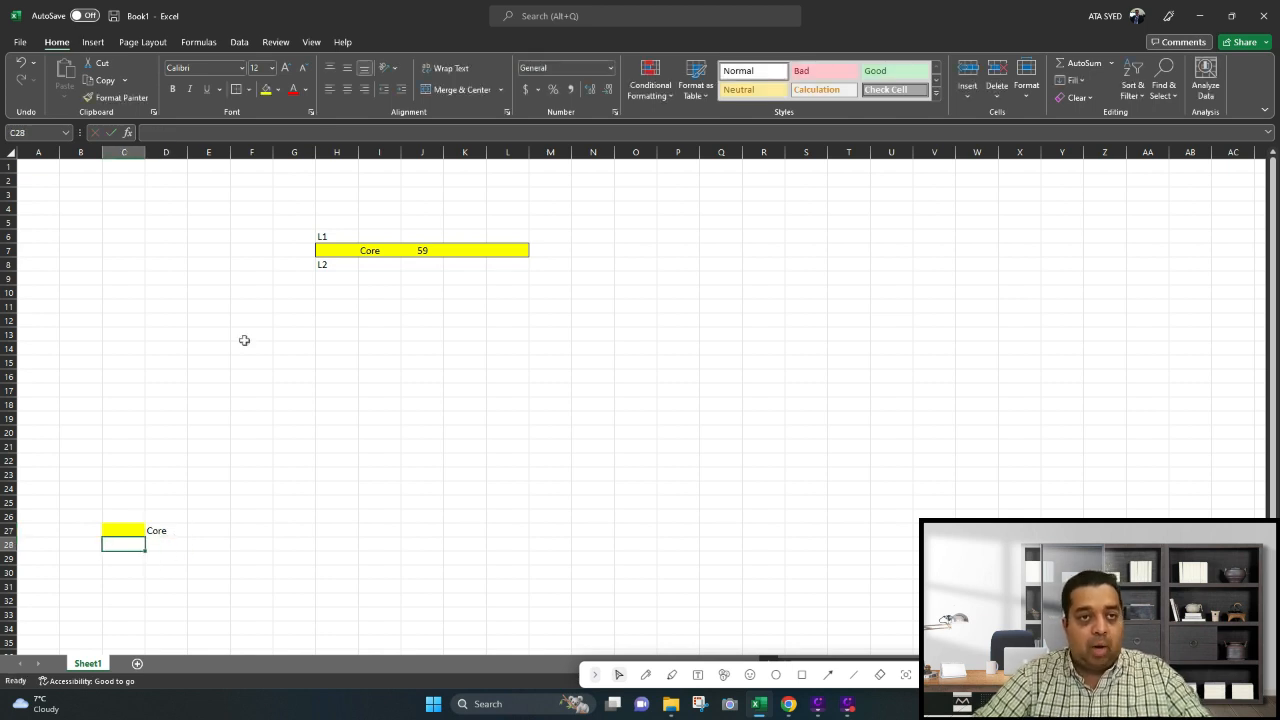
left_click(277, 89)
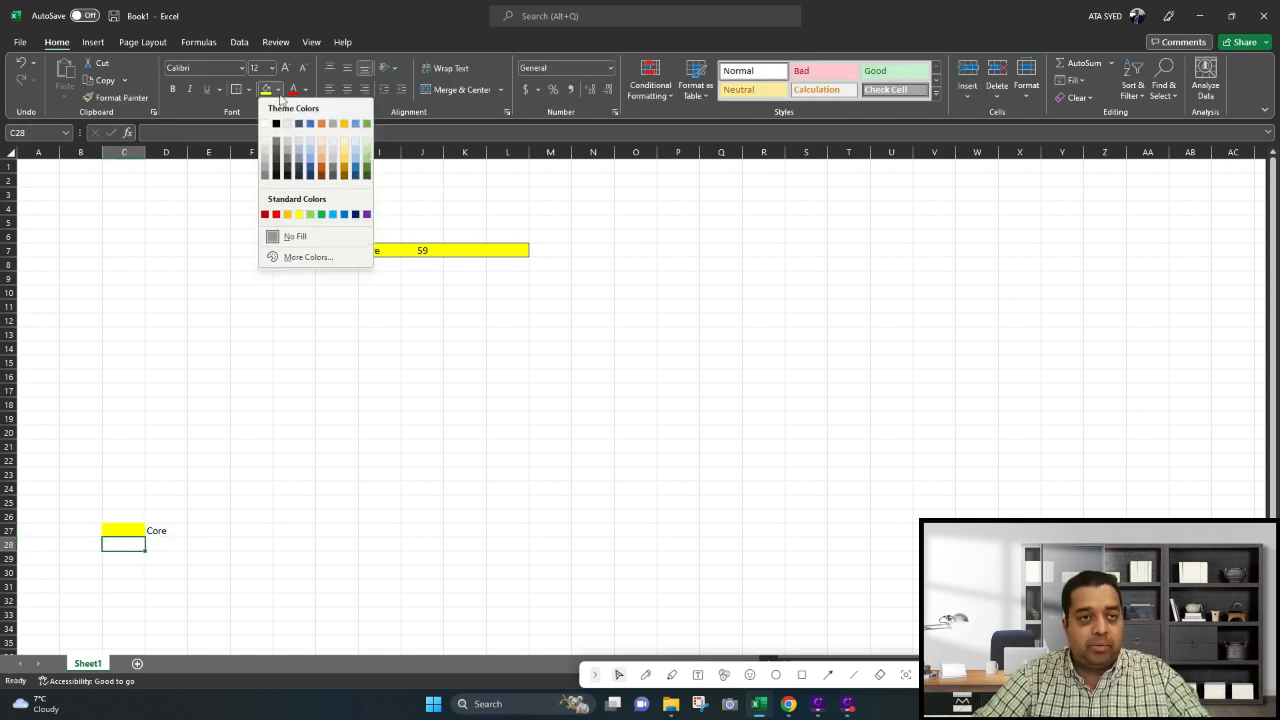
left_click(322, 168)
left_click(160, 542)
type("Copper")
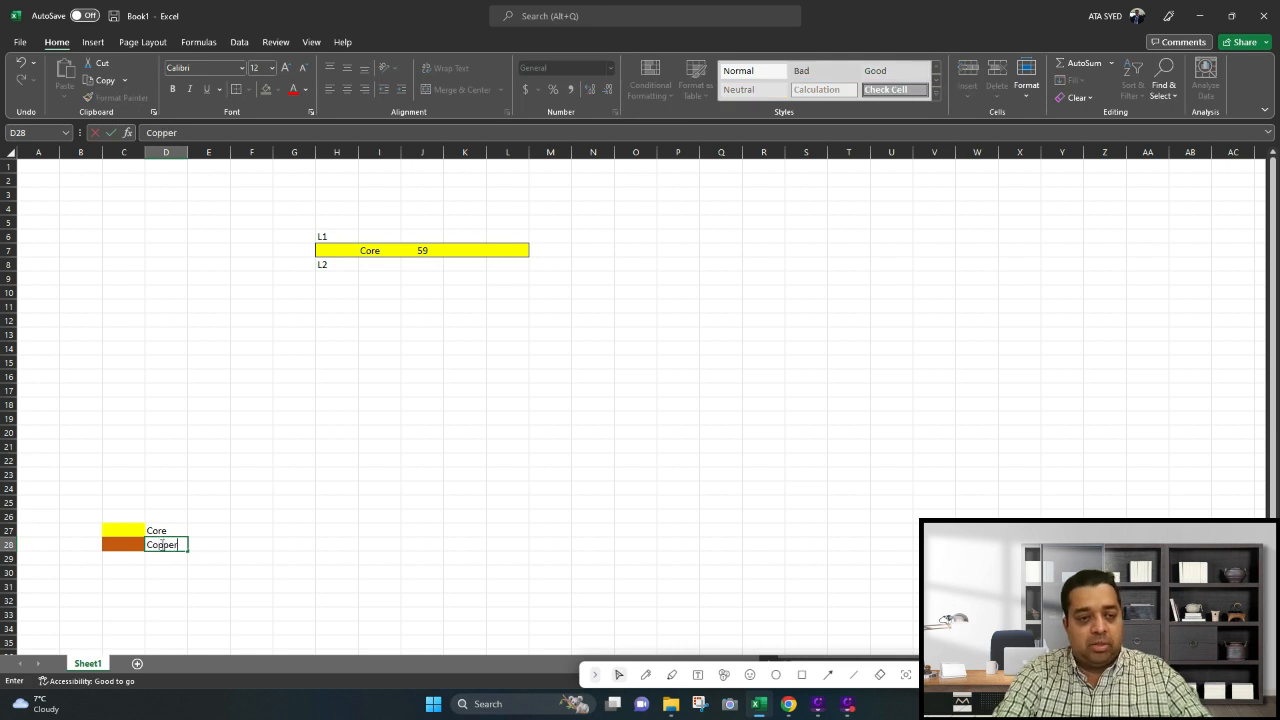
key("Return")
Add a solder mask entry to the legend with a green fill in C29 and the label "Soldermask" in D29
key("Left")
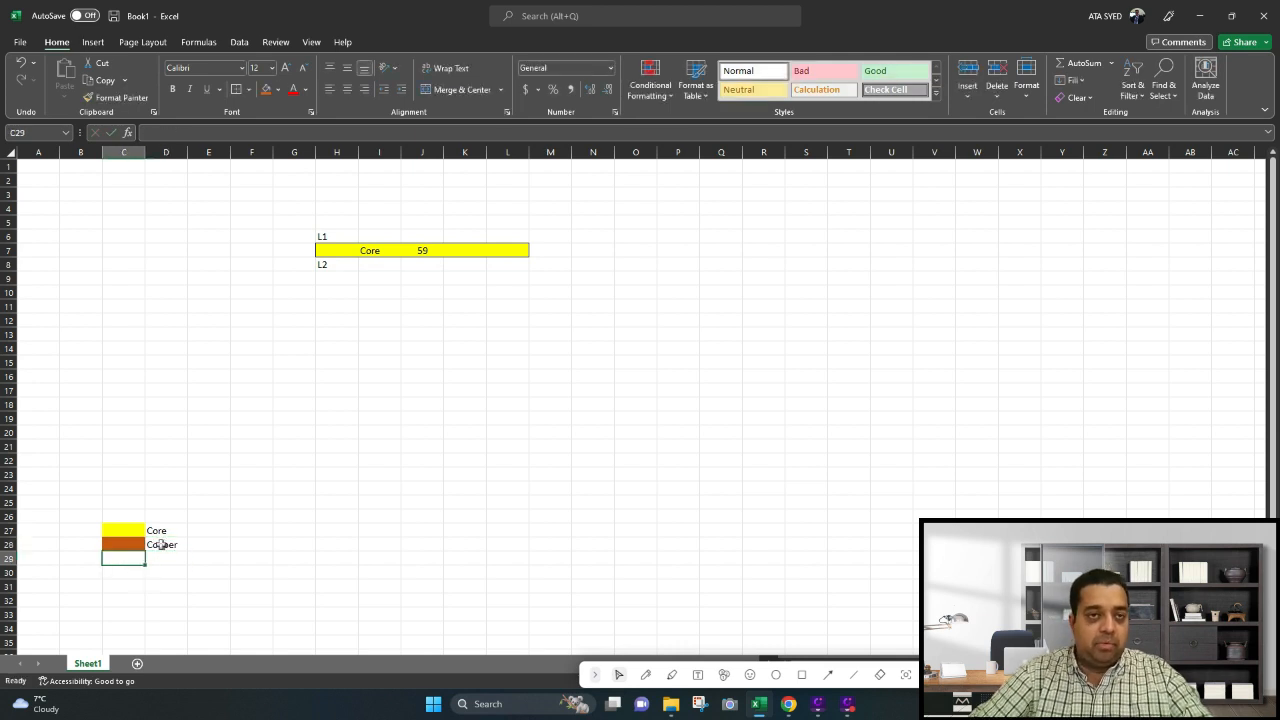
left_click(280, 90)
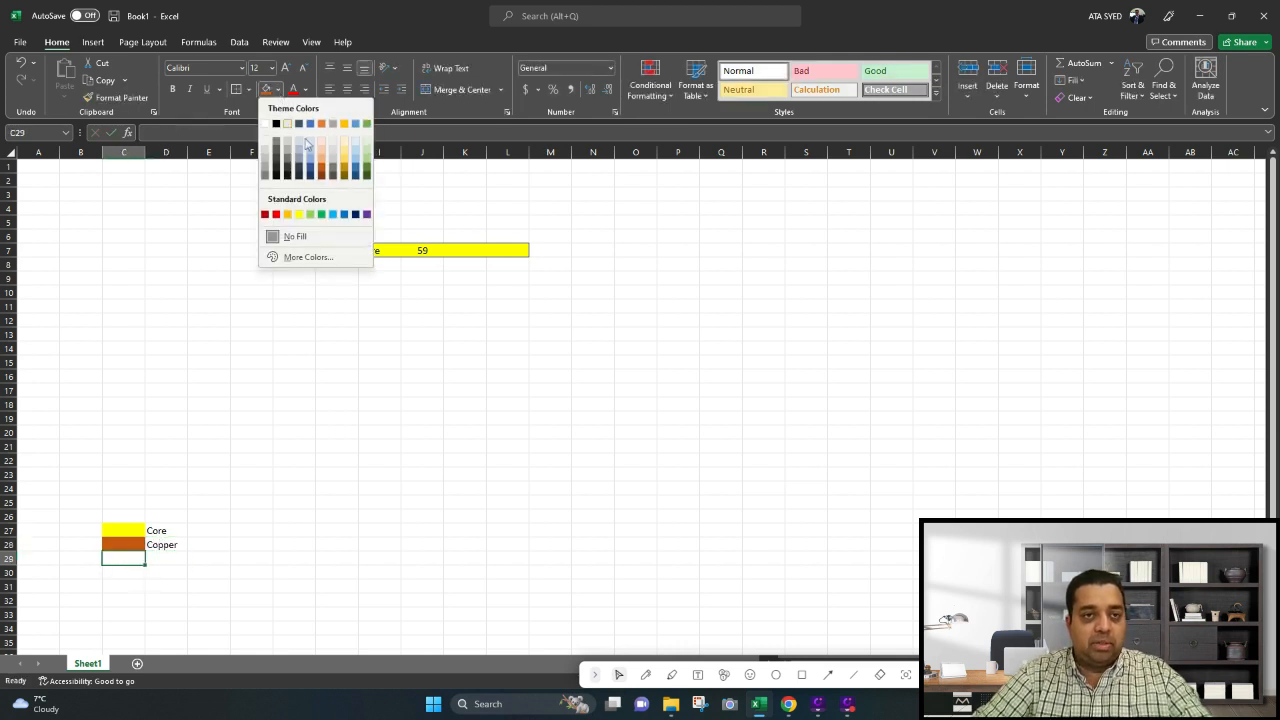
left_click(325, 213)
left_click(162, 558)
type("Solidermask")
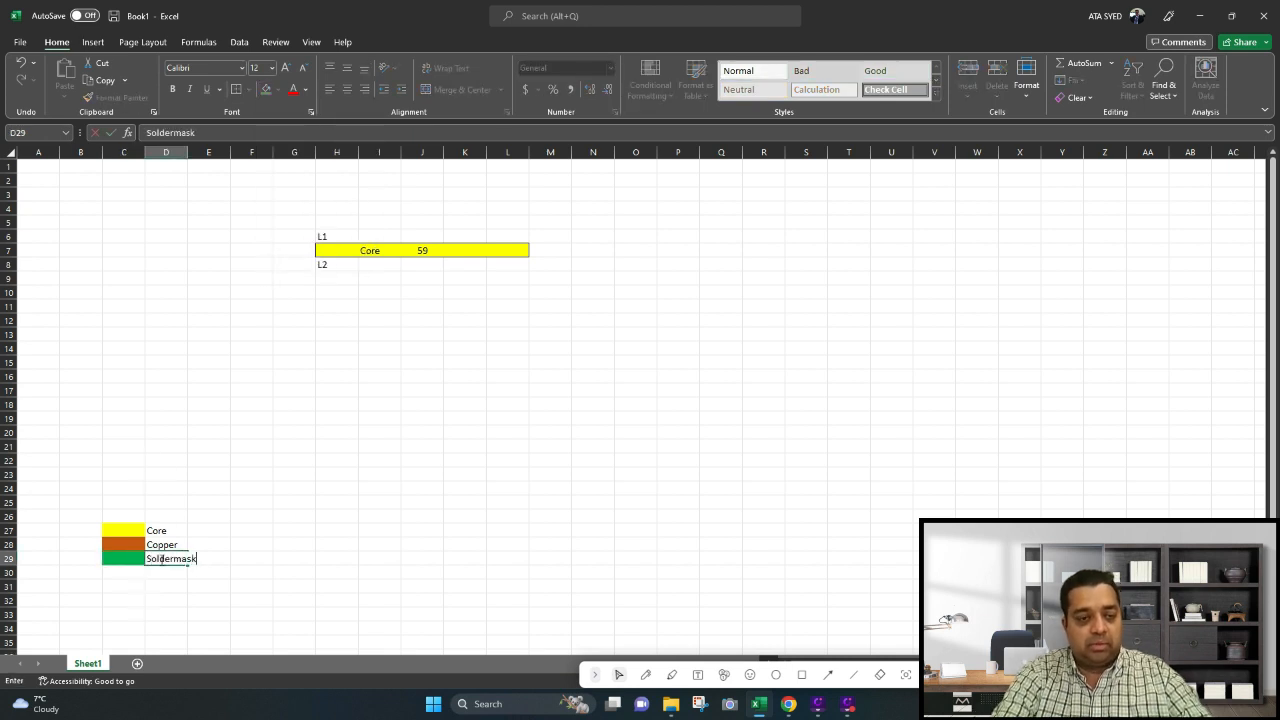
key("Return")
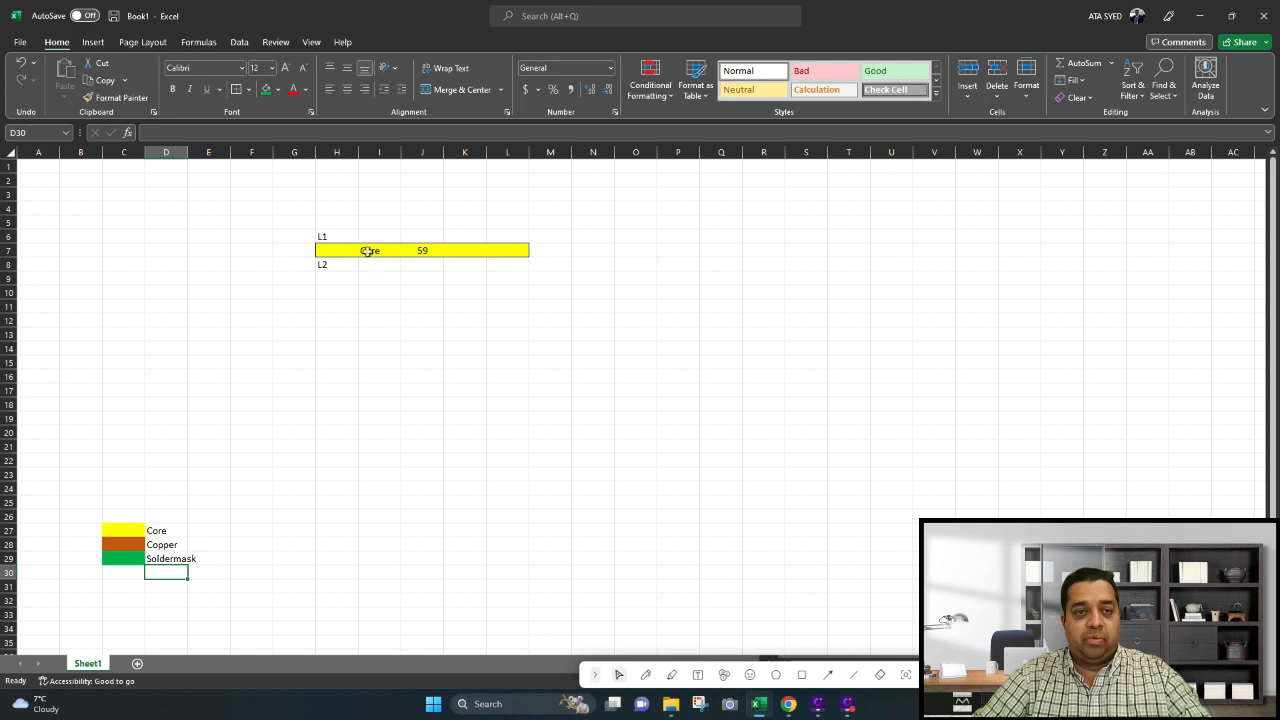
Enter the material manufacturer "Isola" in G7, beside the core row
left_click(335, 249)
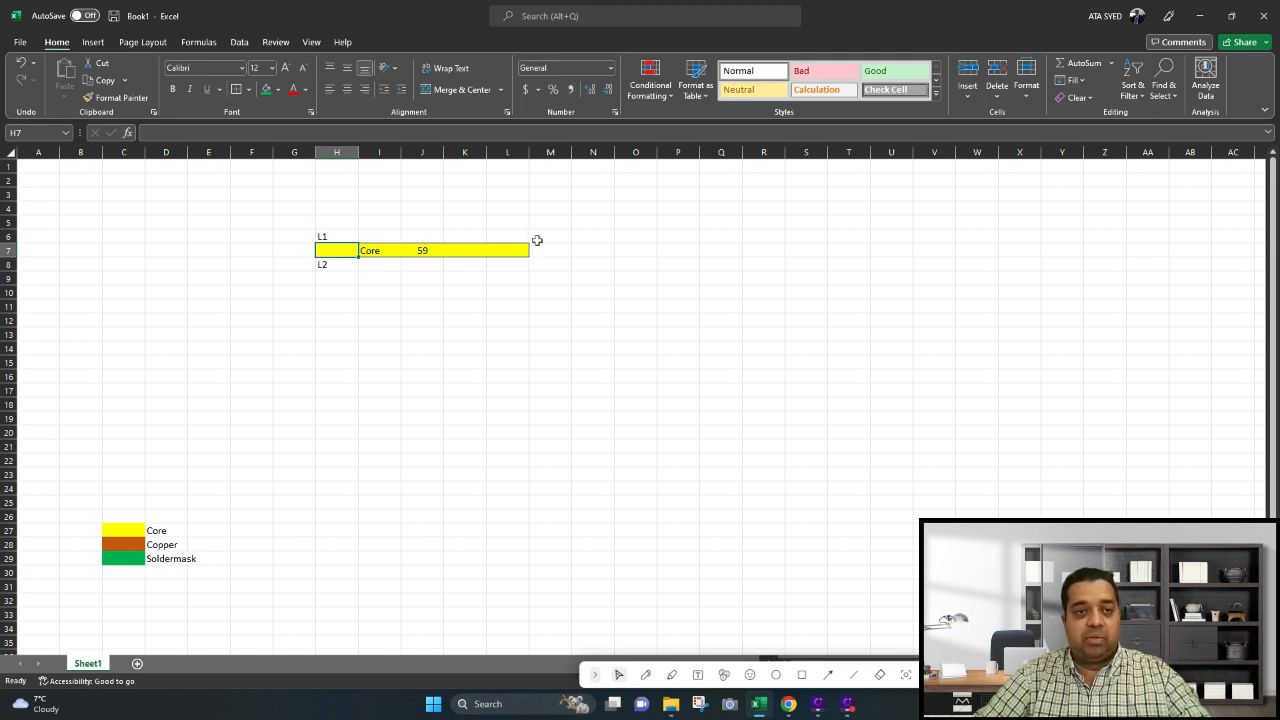
left_click(288, 248)
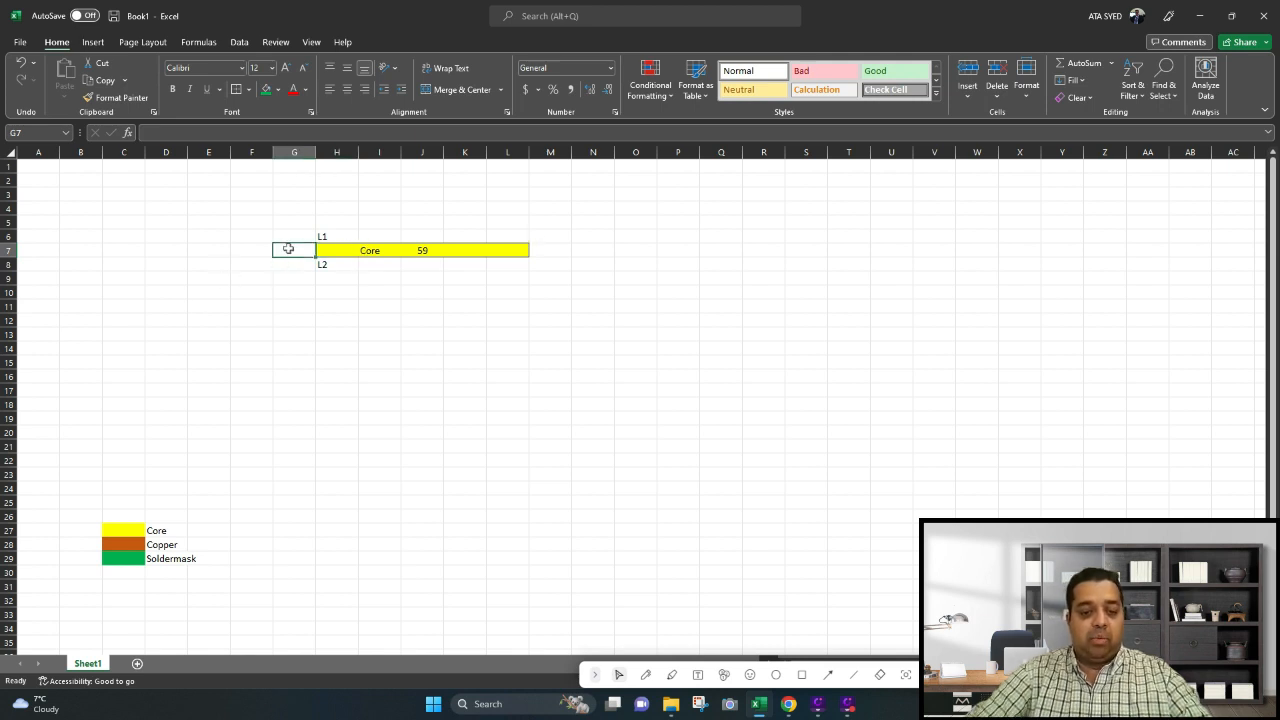
type("(sola")
key("Return")
key("Up")
Enter the material name 370HR in H7 of the core row and widen column H slightly
key("Right")
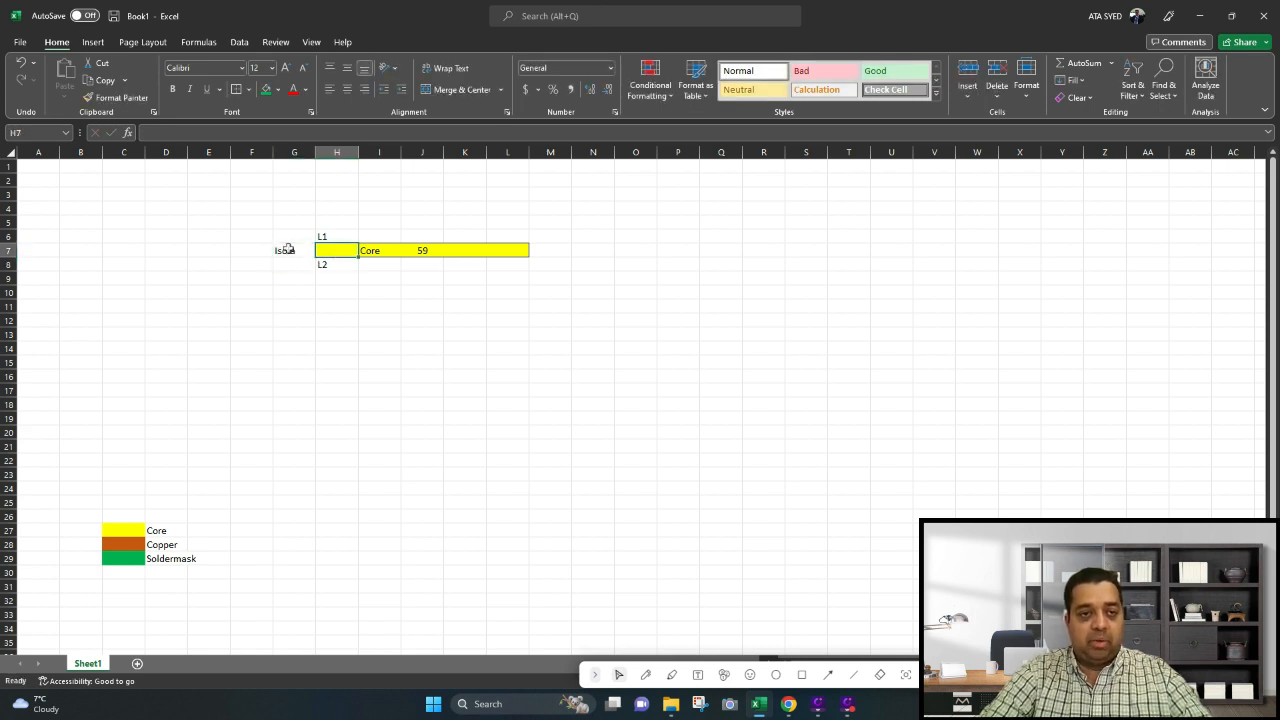
type("370HR")
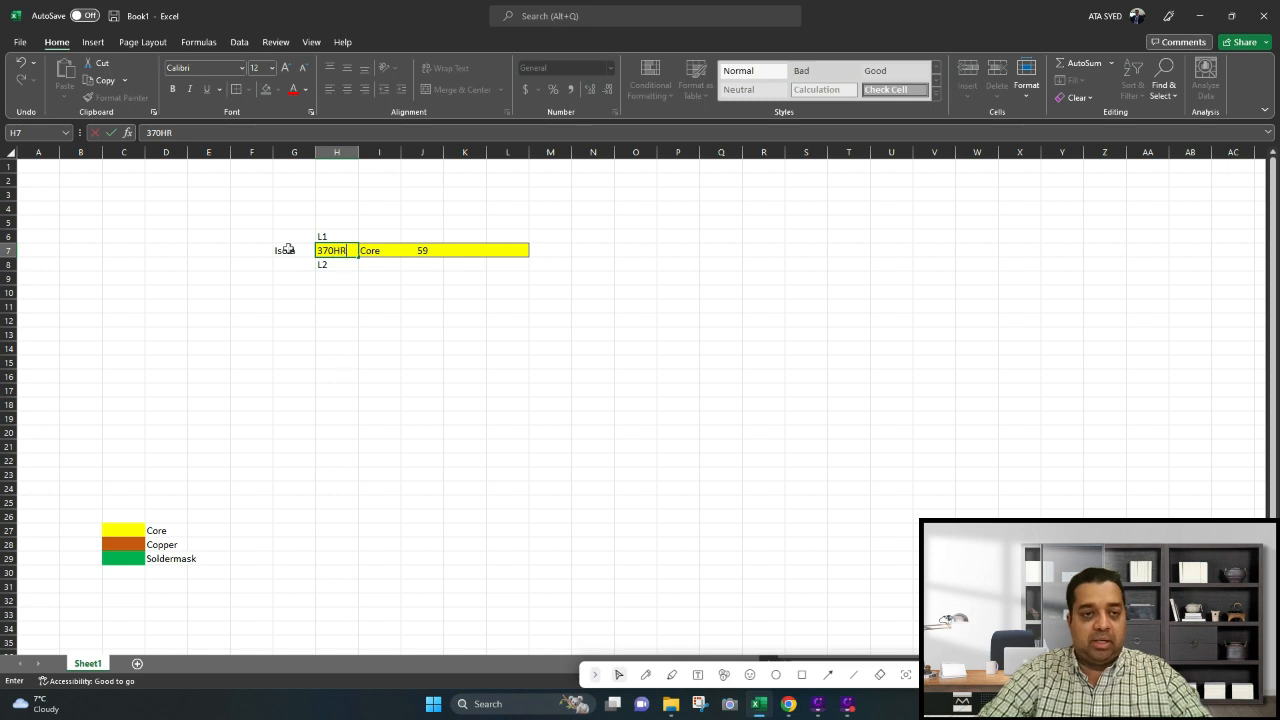
key("Return")
key("Up")
key("Up")
key("Left")
key("Down")
key("Right")
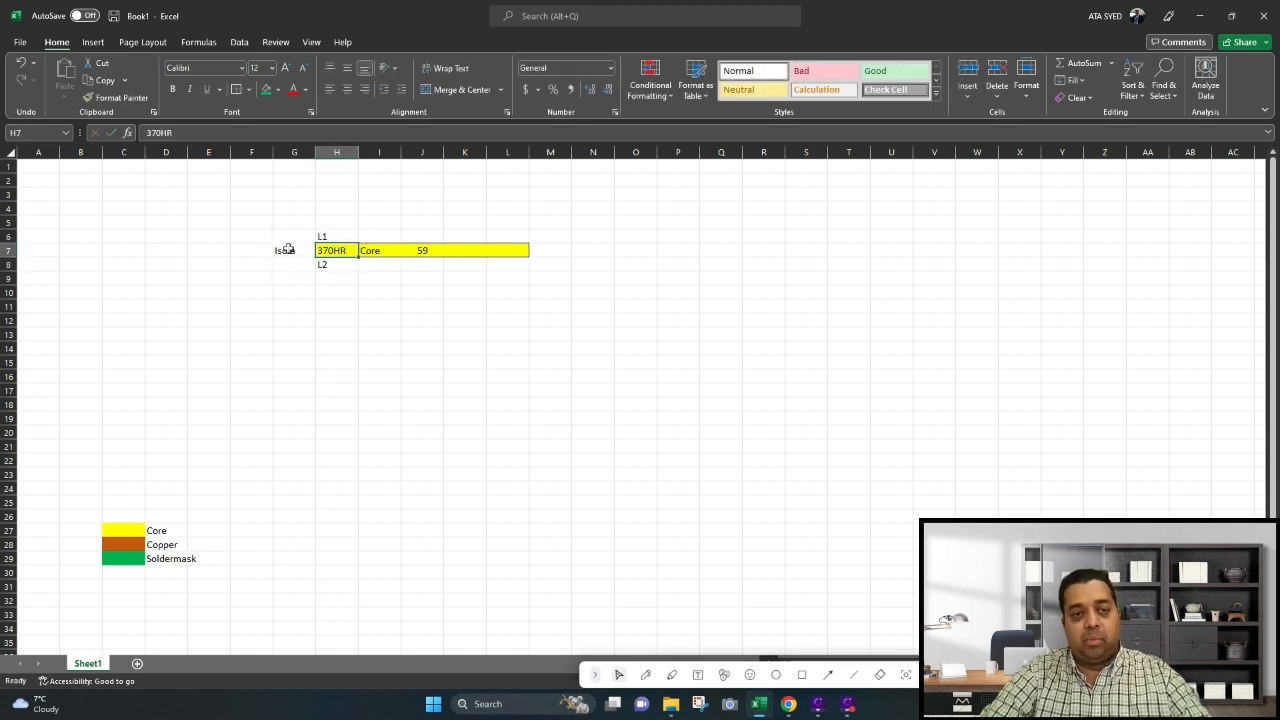
left_click_drag(358, 152, 373, 152)
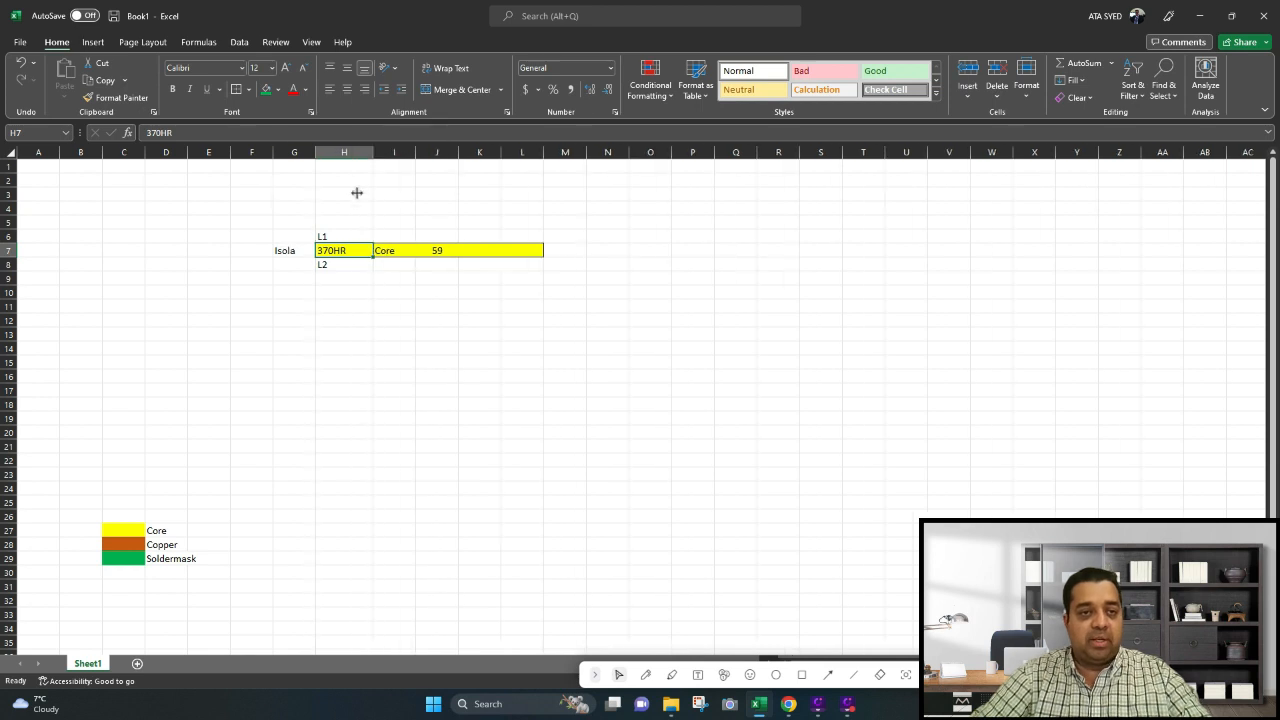
Copy the label L1 from H6 to G6 and move the label L2 from H8 to G8
left_click(339, 235)
key("ctrl+c")
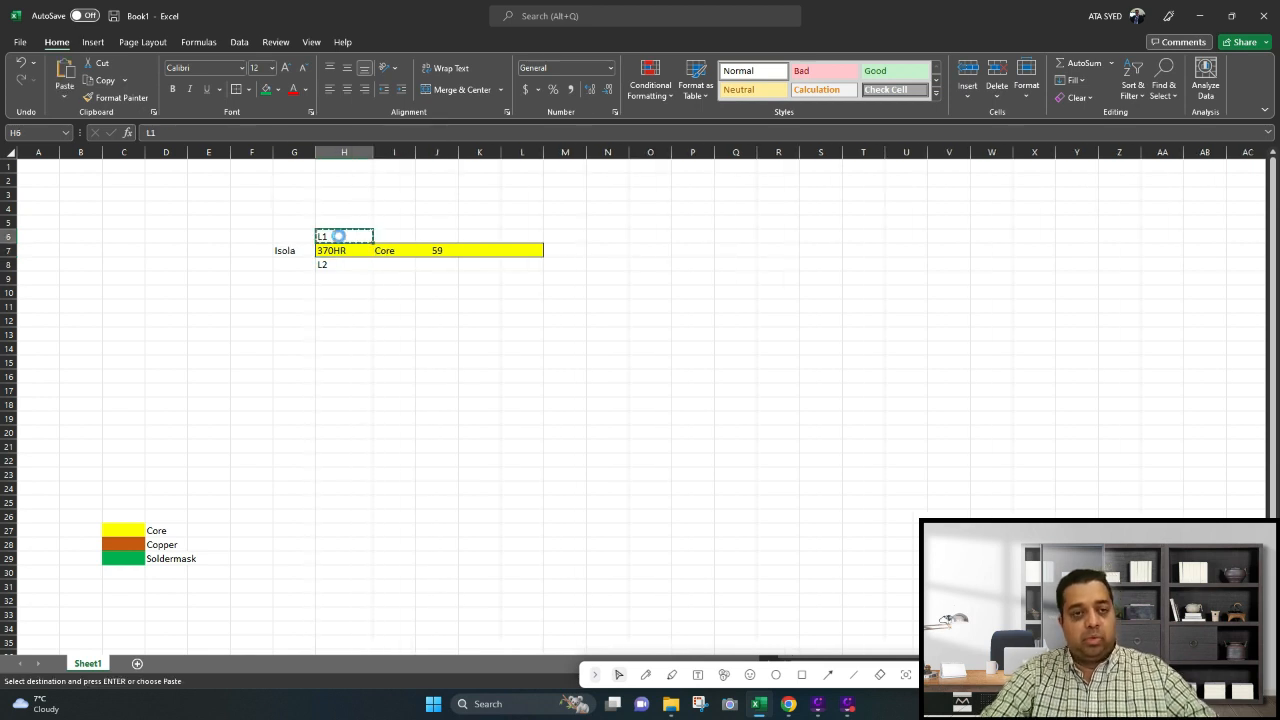
key("Left")
key("ctrl+v")
key("Down")
key("Down")
key("Right")
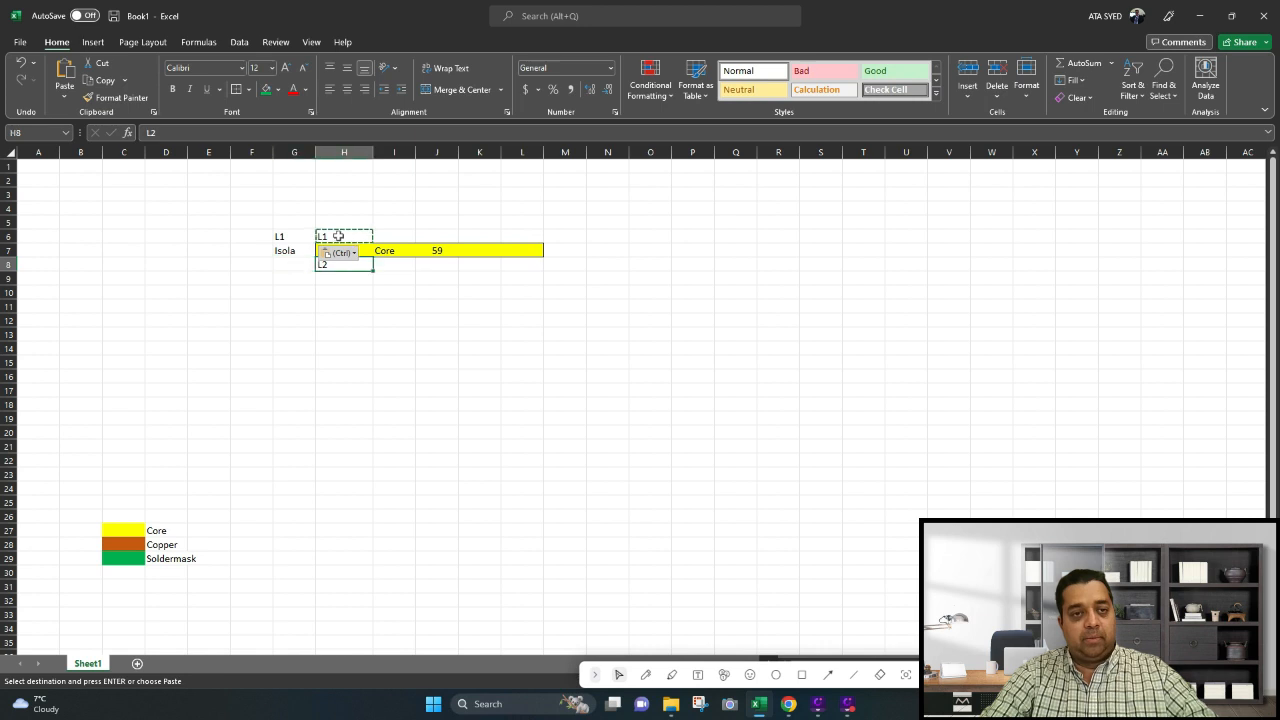
key("ctrl+c")
key("Left")
key("ctrl+v")
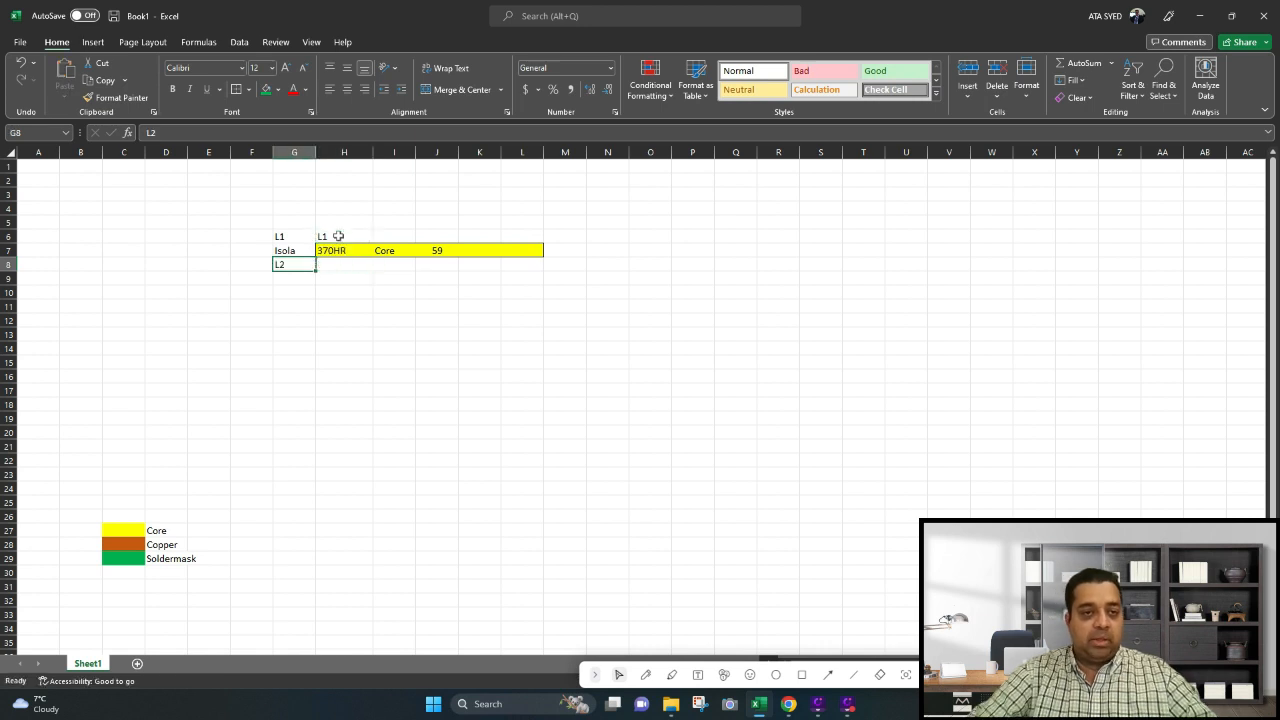
Clear the existing borders on G7:L7 and apply an outside border around the whole core row
left_click_drag(300, 250, 525, 251)
left_click(252, 90)
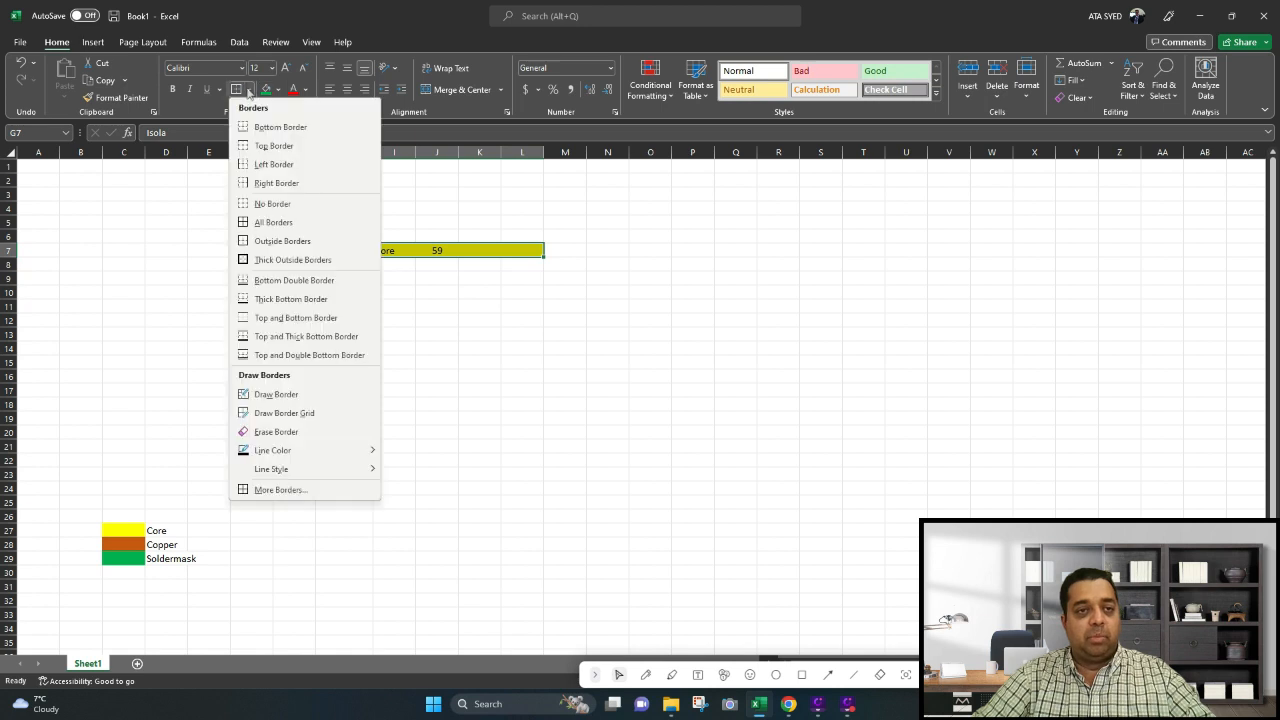
left_click(258, 206)
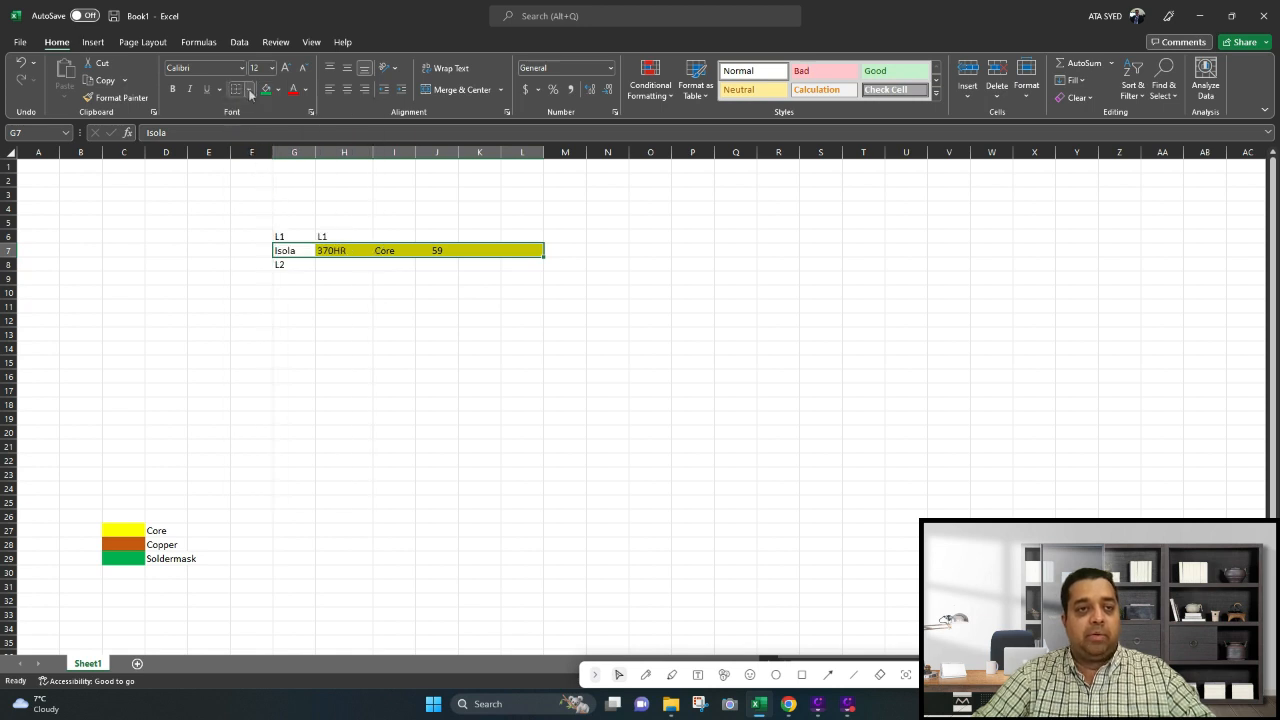
left_click(249, 90)
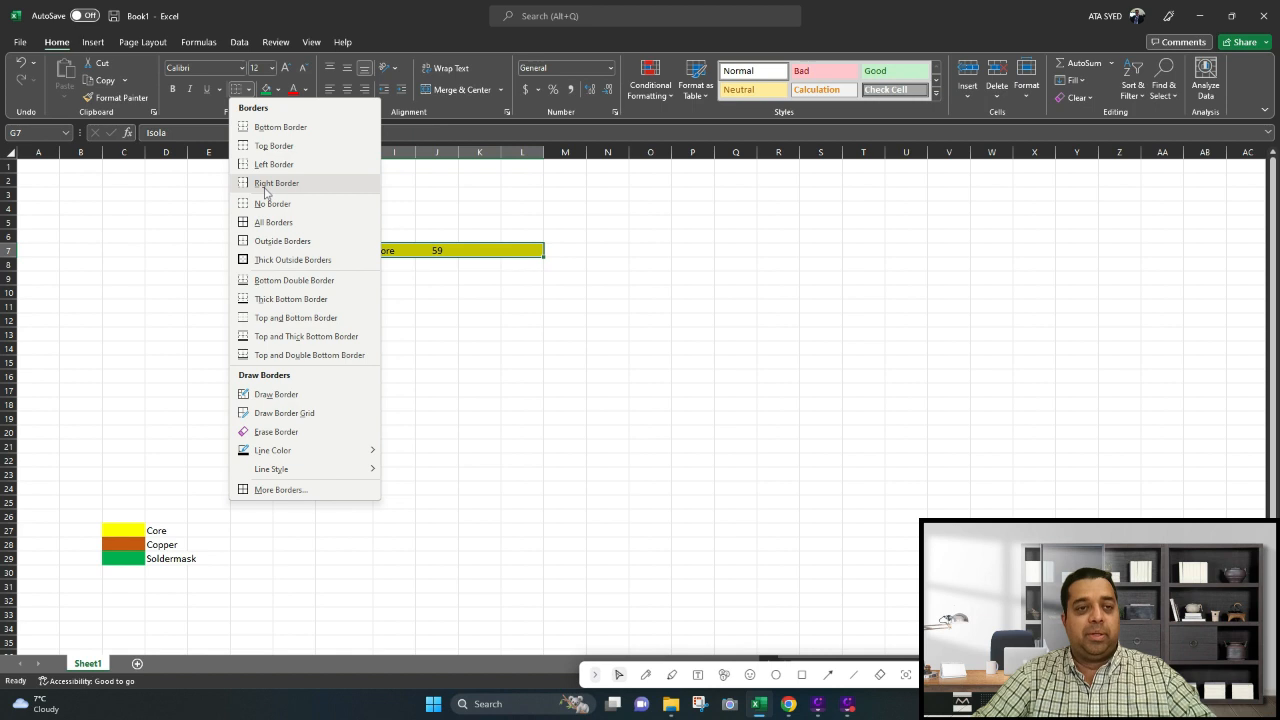
left_click(268, 243)
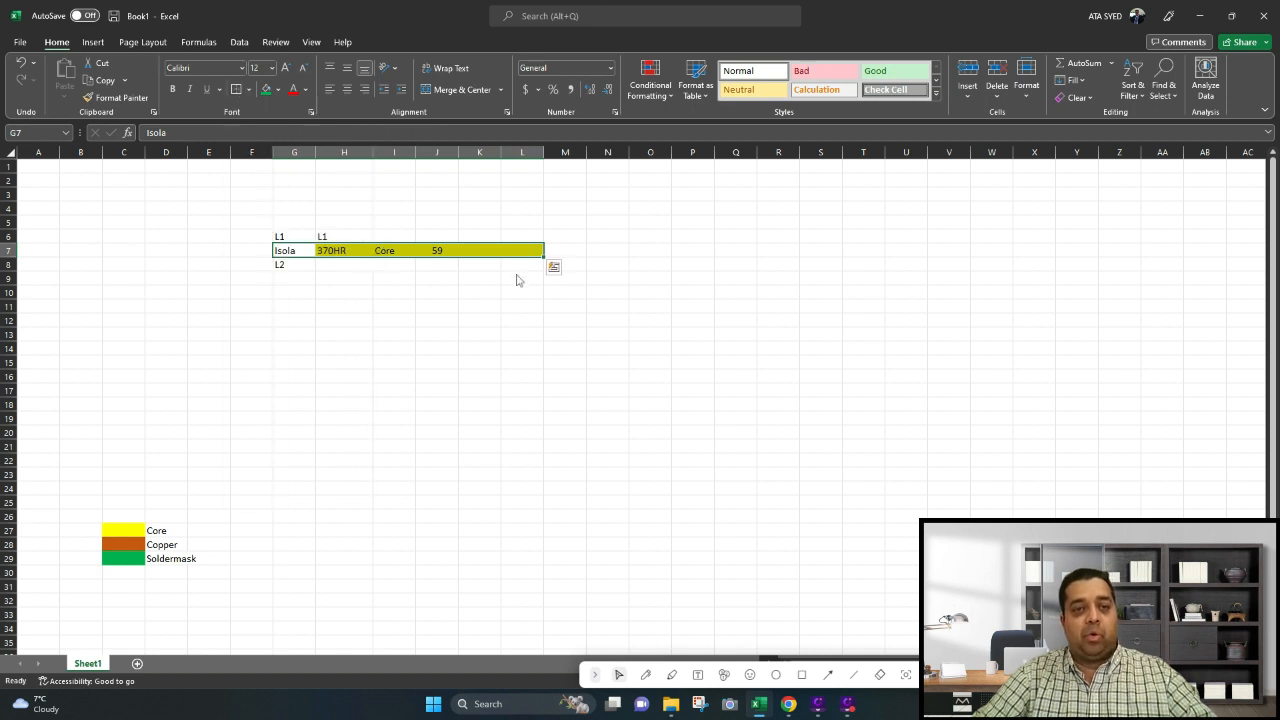
left_click(477, 304)
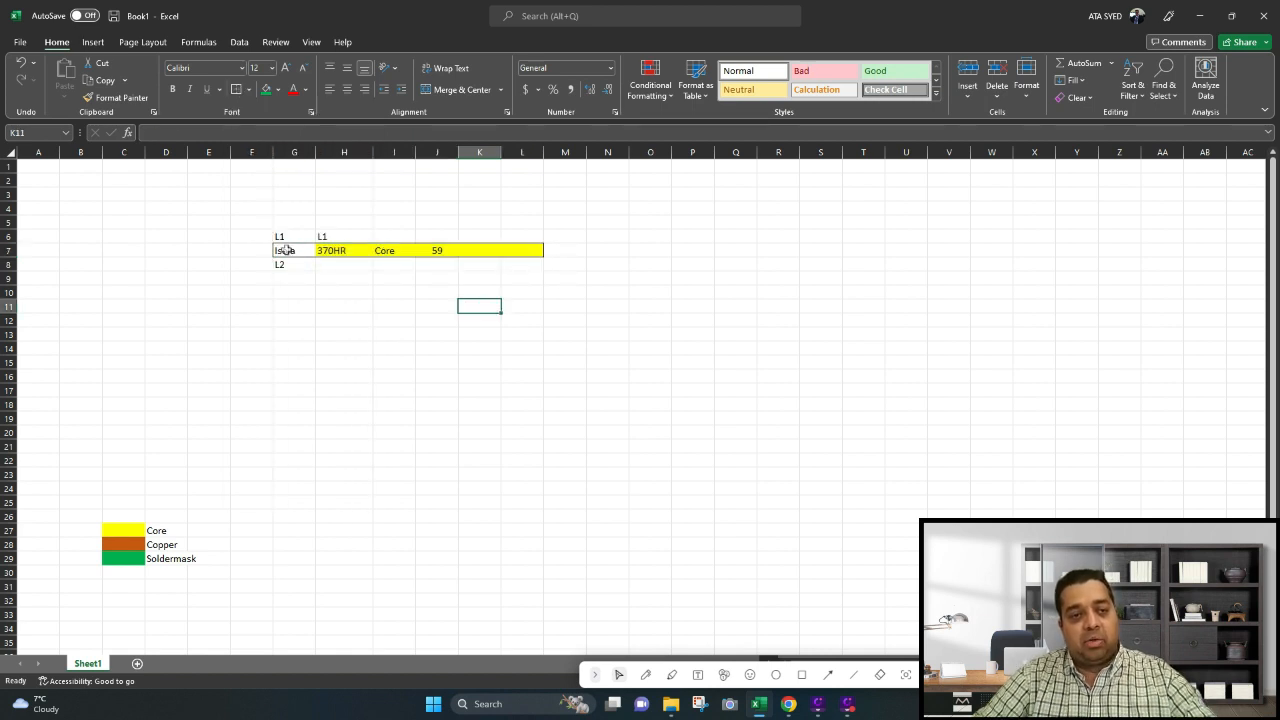
Fill the manufacturer cell G7 with yellow to match the rest of the core row
double_click(288, 251)
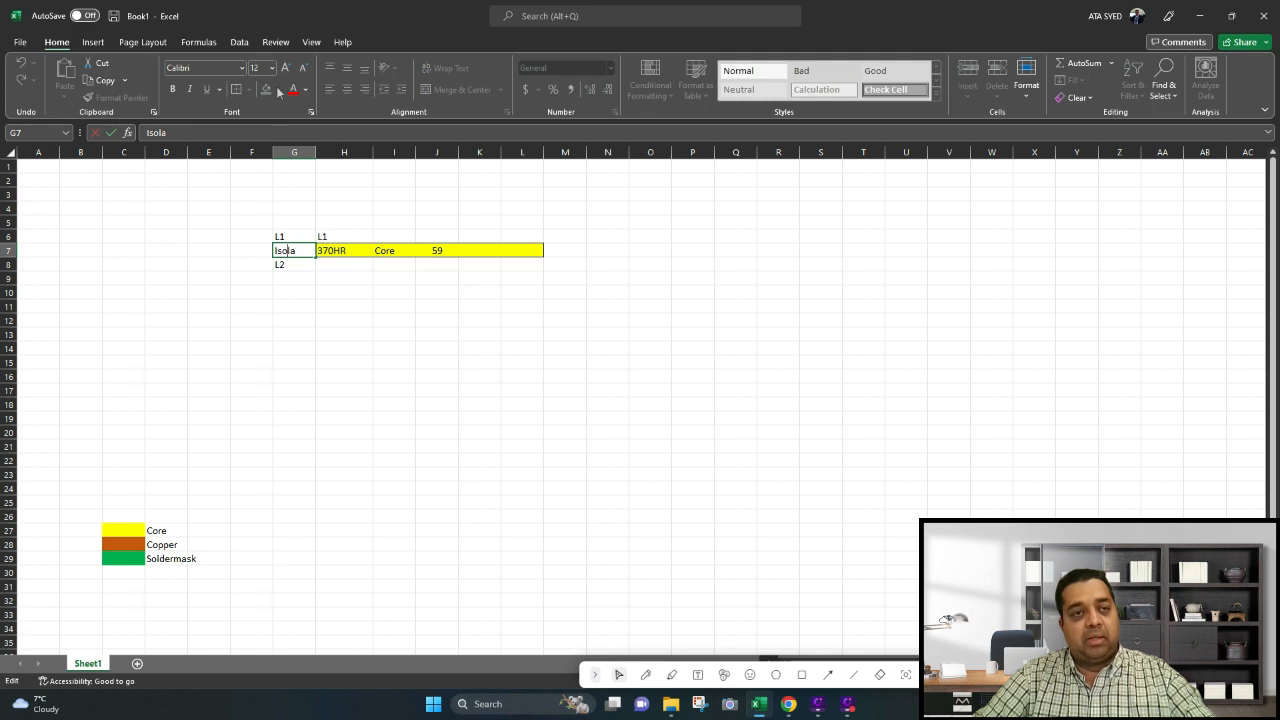
left_click(391, 222)
left_click(298, 249)
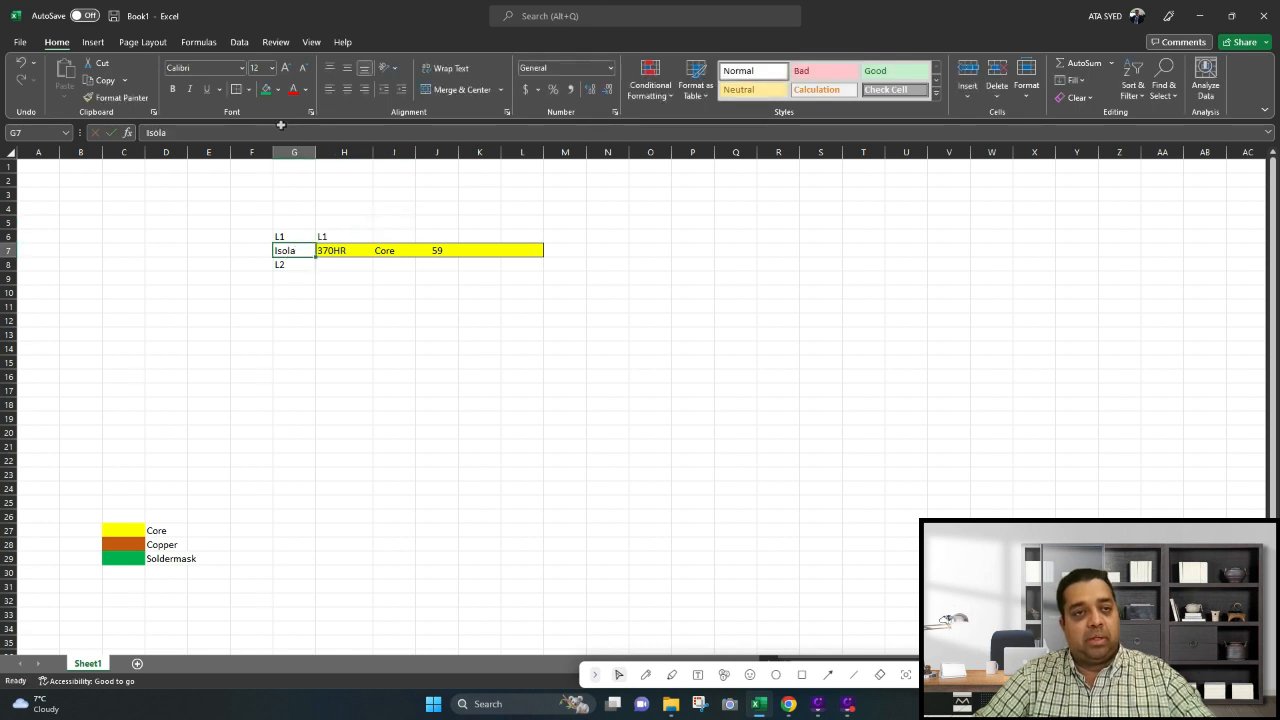
left_click(278, 89)
left_click(299, 215)
left_click(345, 320)
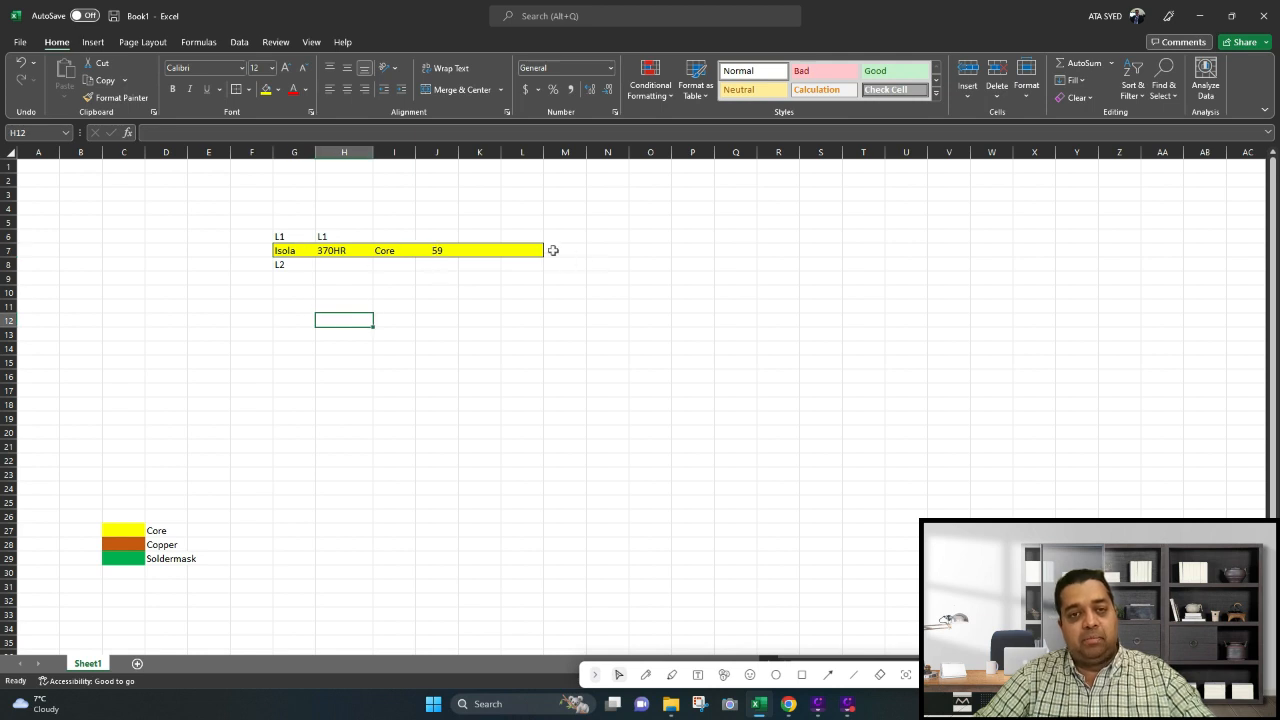
Clear the duplicate L1 label from H6
left_click(364, 235)
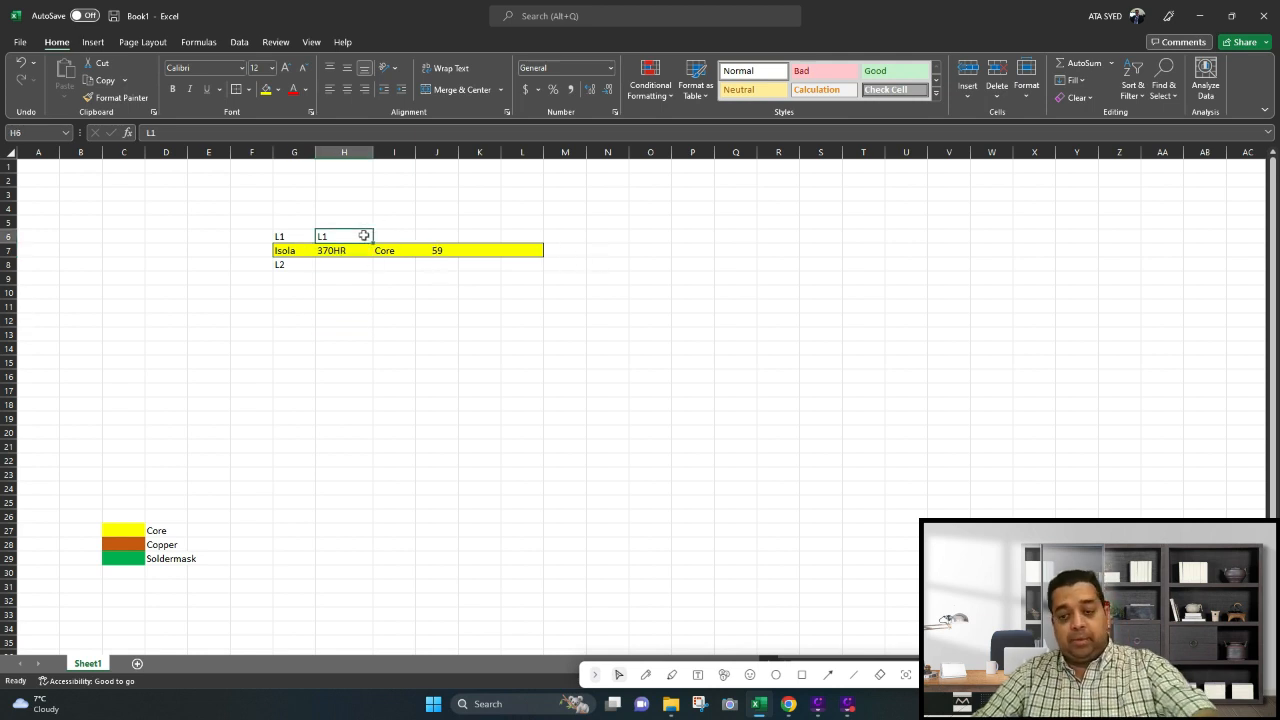
left_click(282, 236)
left_click(293, 266)
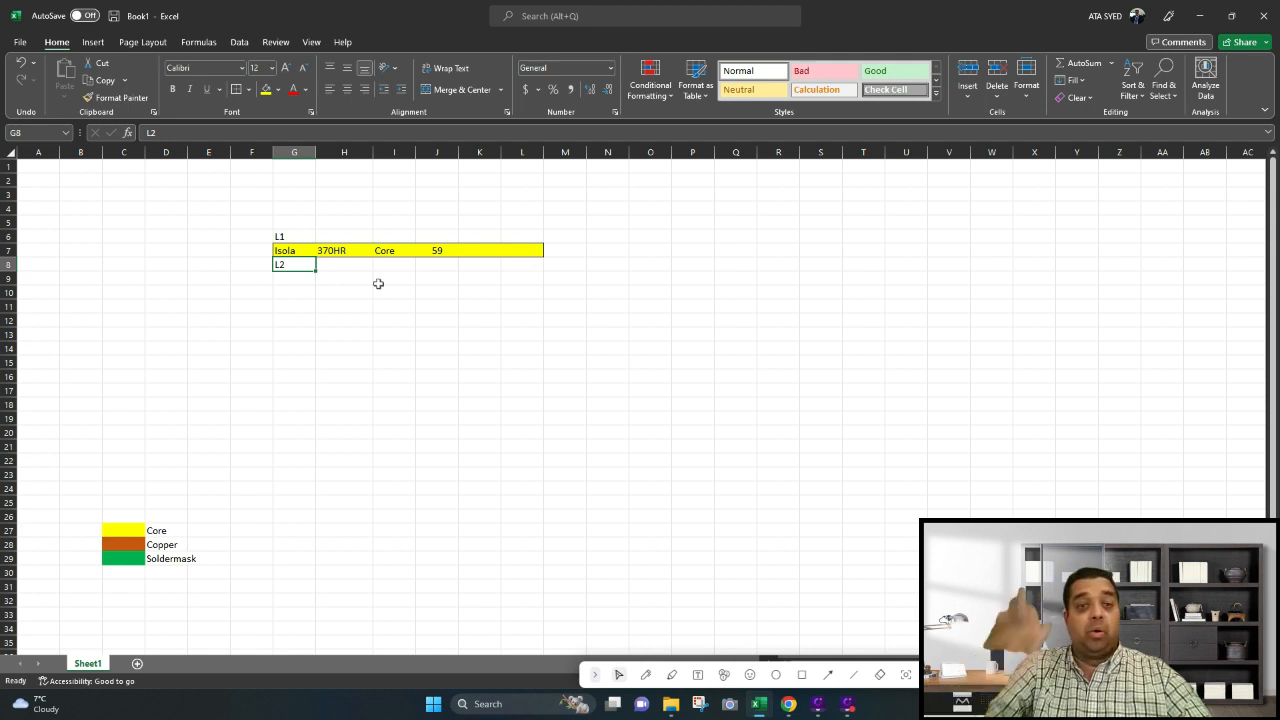
Fill the copper rows H6:L6 and H8:L8 with the dark orange used in the legend
left_click_drag(330, 236, 519, 239)
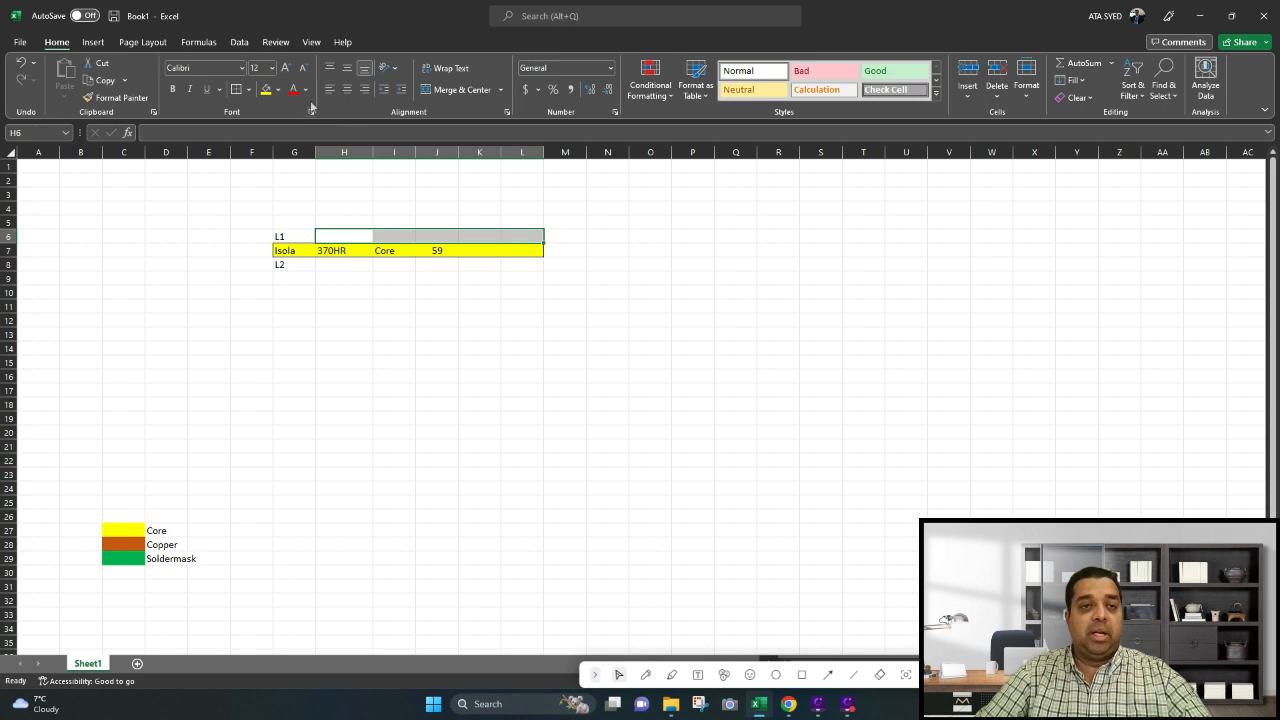
left_click(278, 89)
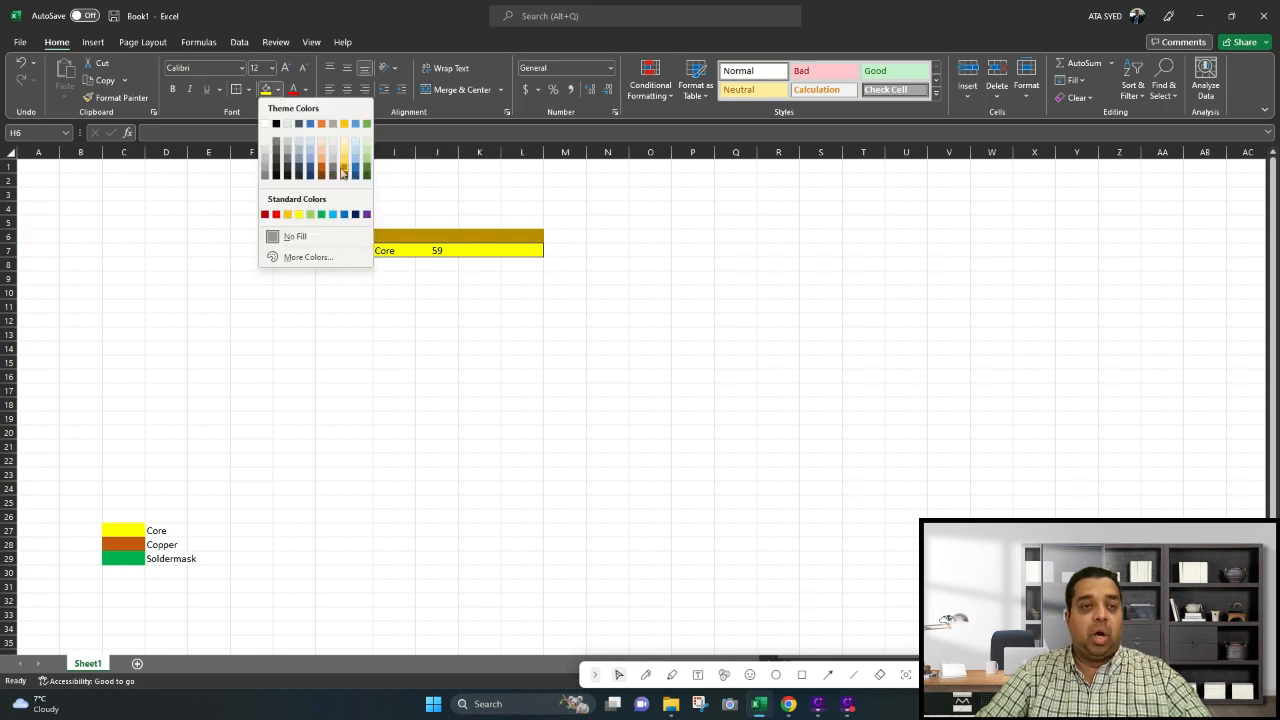
left_click(321, 165)
left_click(327, 264)
left_click_drag(327, 264, 523, 266)
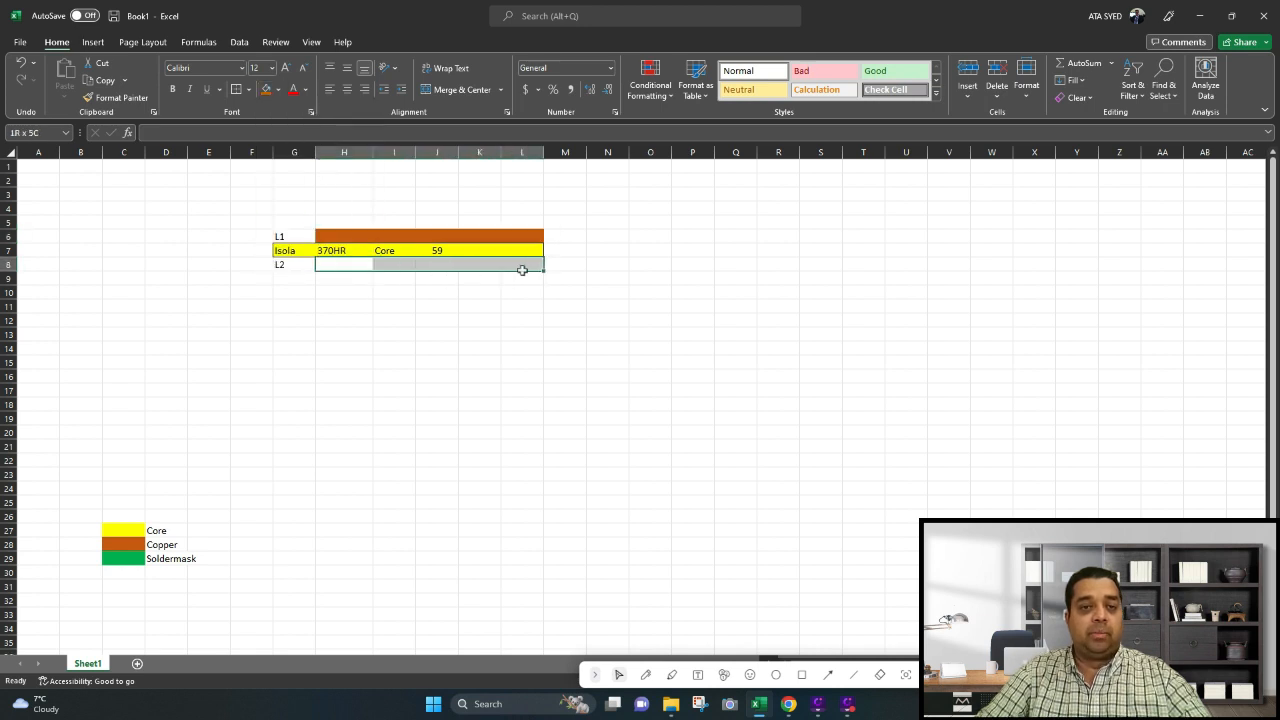
left_click(266, 89)
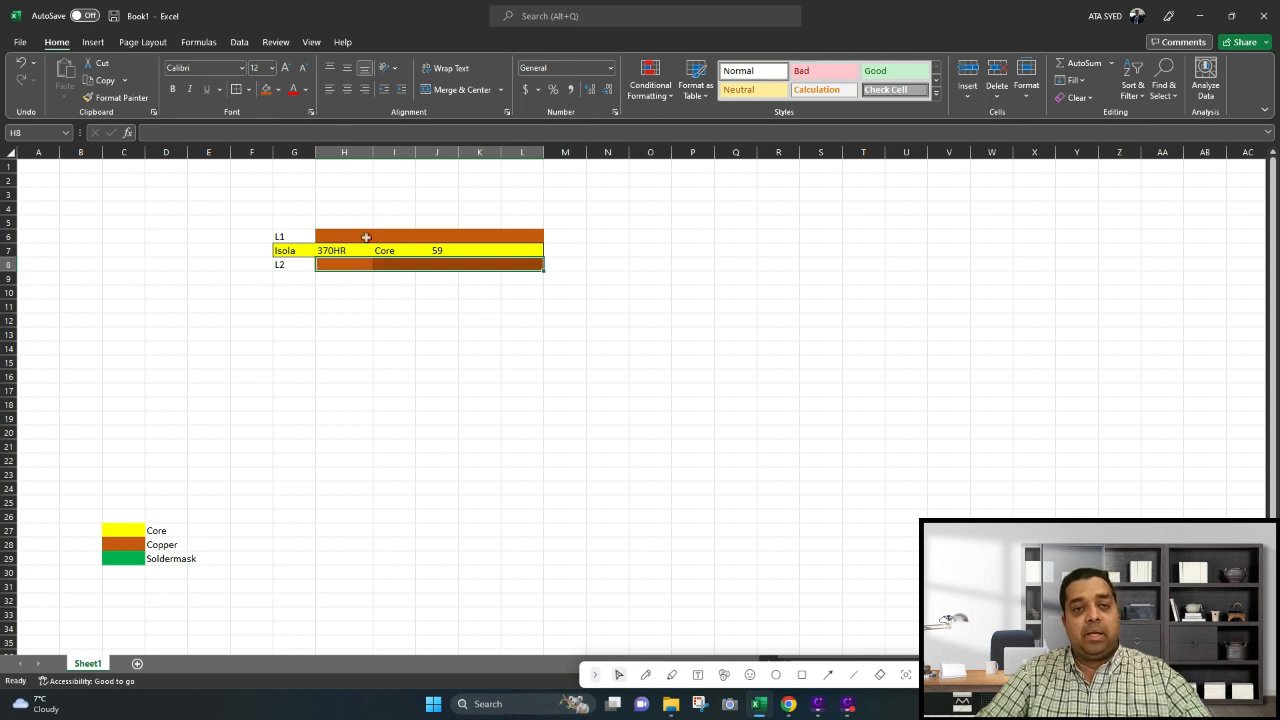
left_click(565, 240)
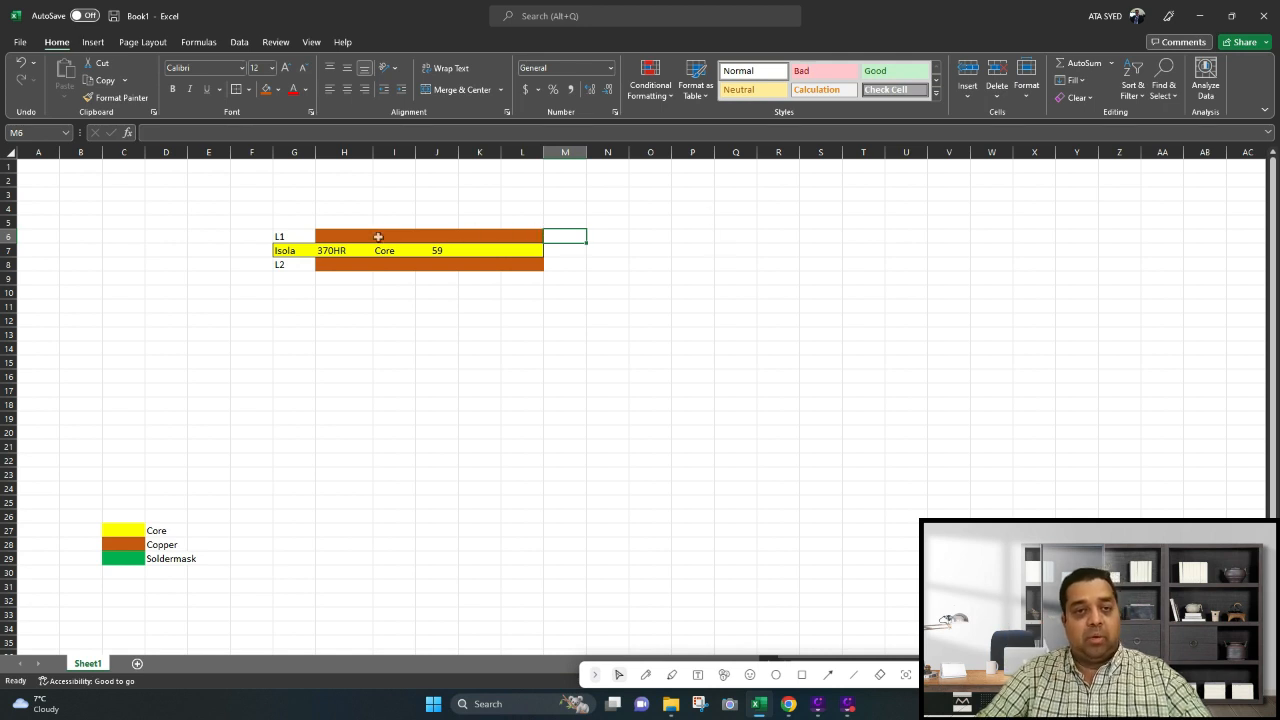
Enter the copper weight "H oz" in J6 and J8 of the two copper rows
left_click(448, 236)
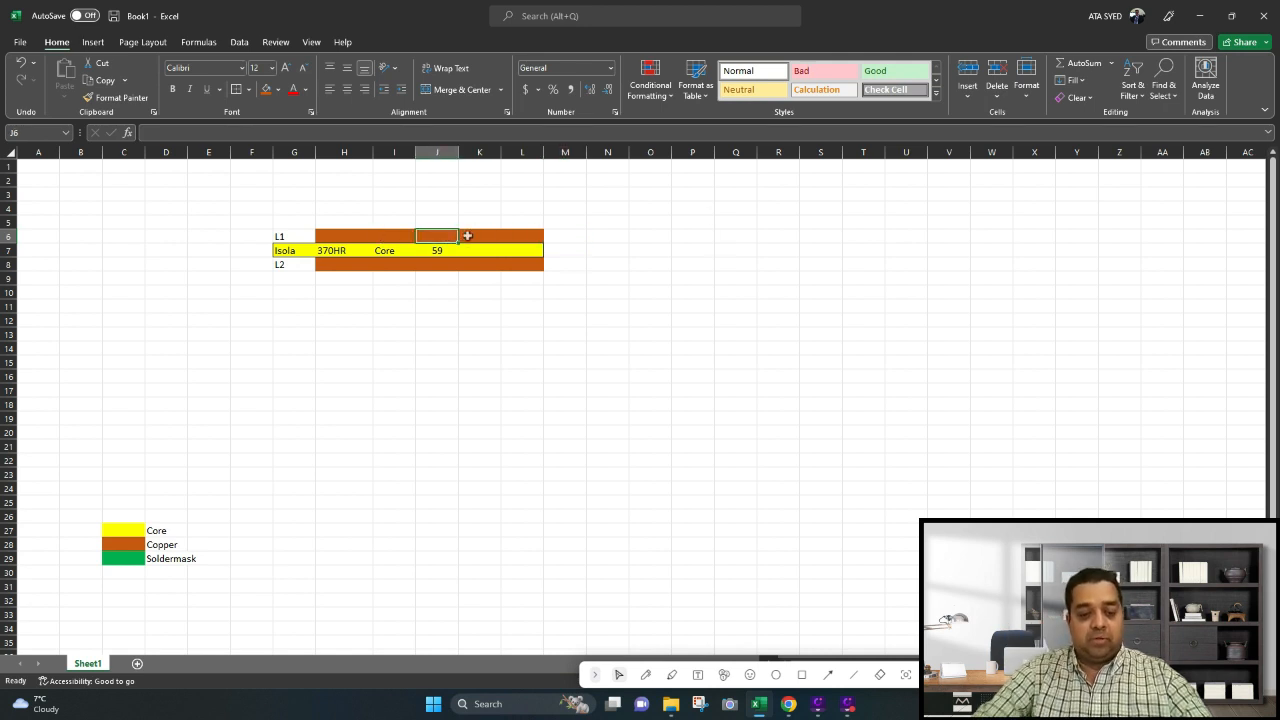
type("h OZ")
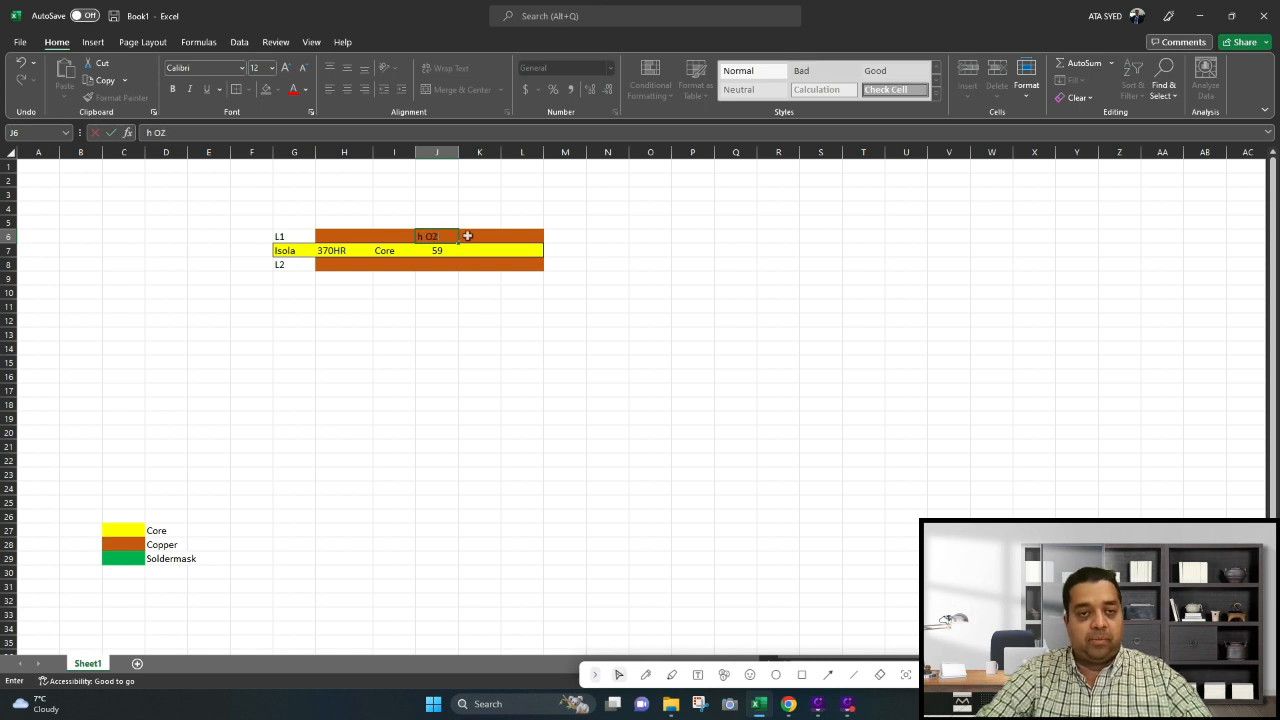
key("Return")
key("Up")
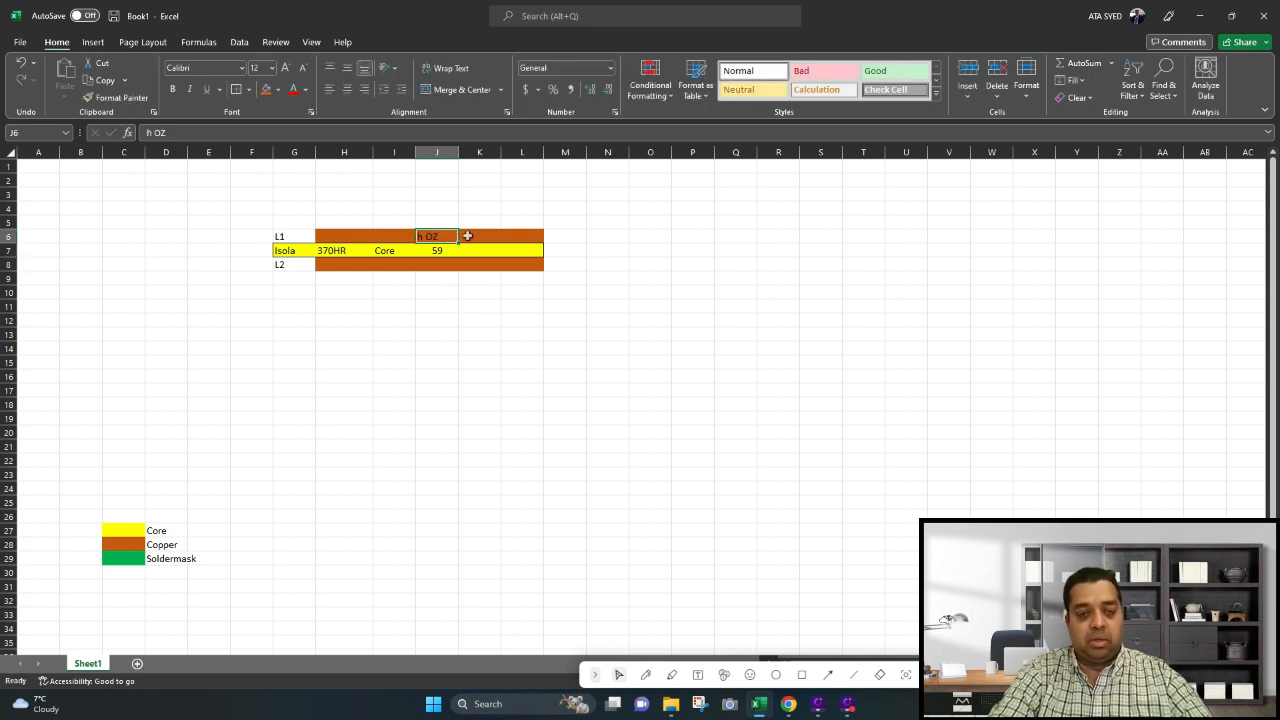
type("H oz")
key("Return")
key("Down")
type("H")
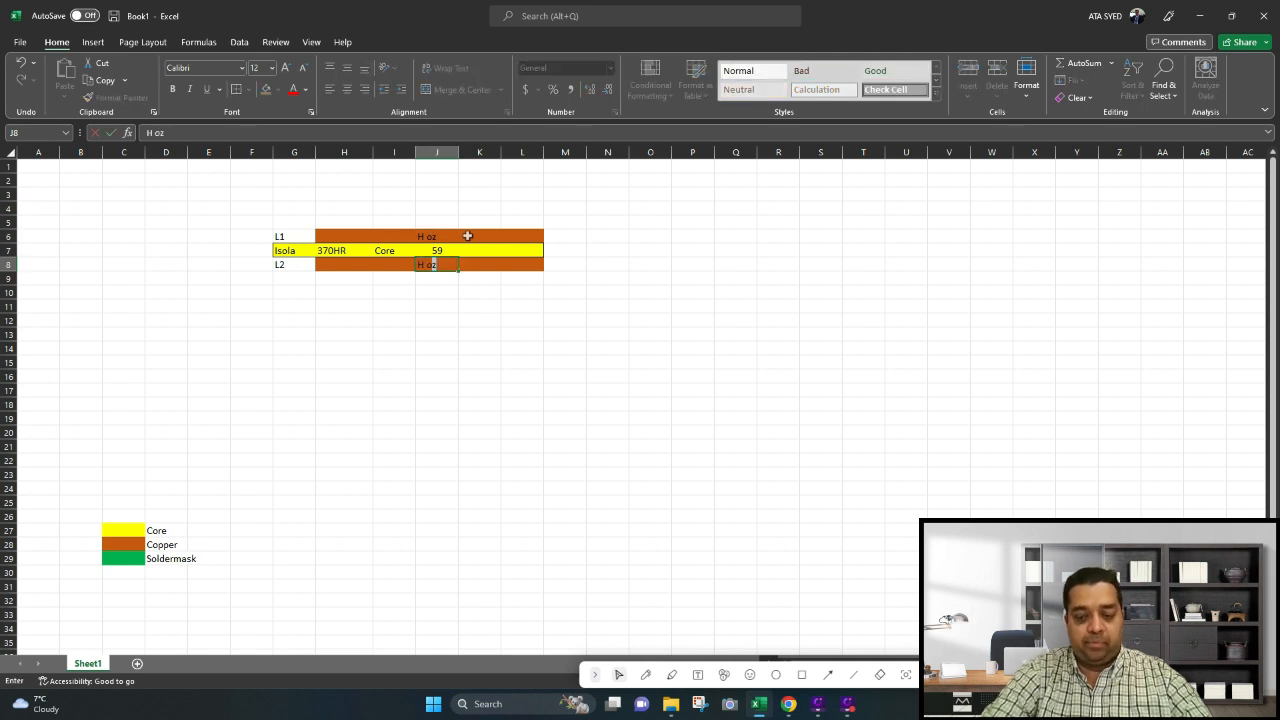
key("Return")
left_click(441, 235)
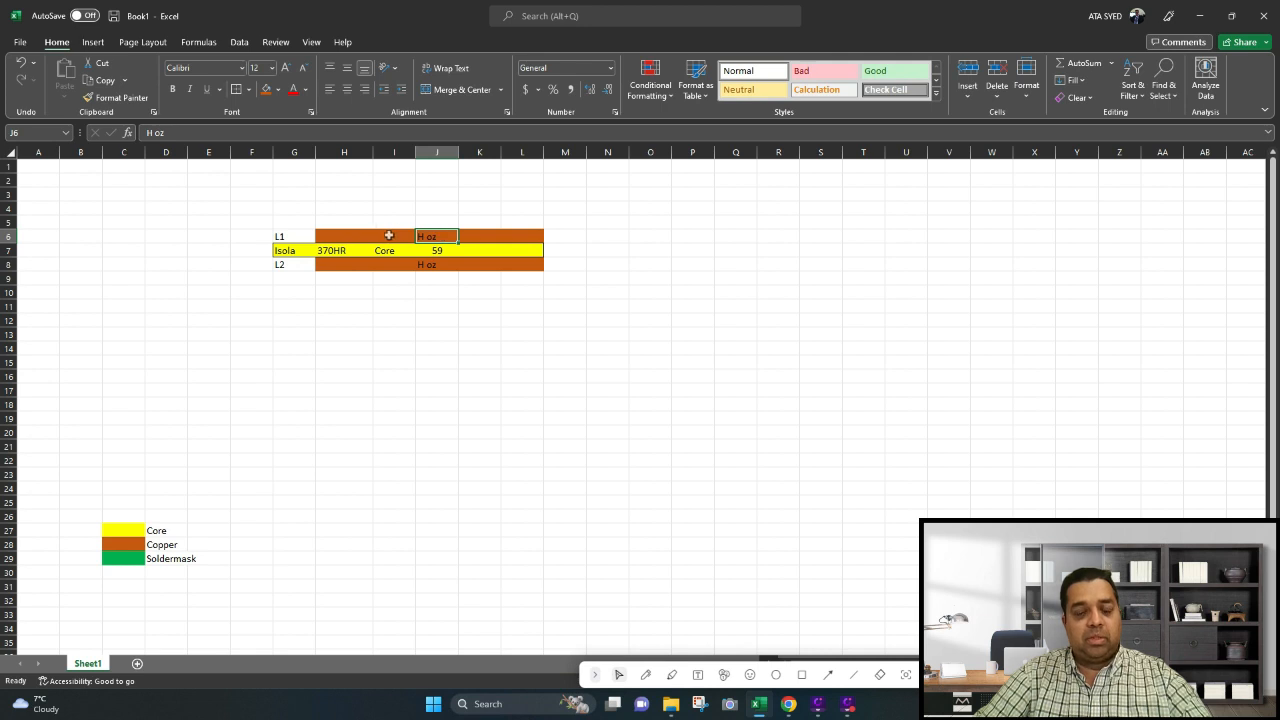
Fill H5:L5 and H9:L9 with green as solder mask rows above and below the copper layers
left_click_drag(342, 220, 523, 221)
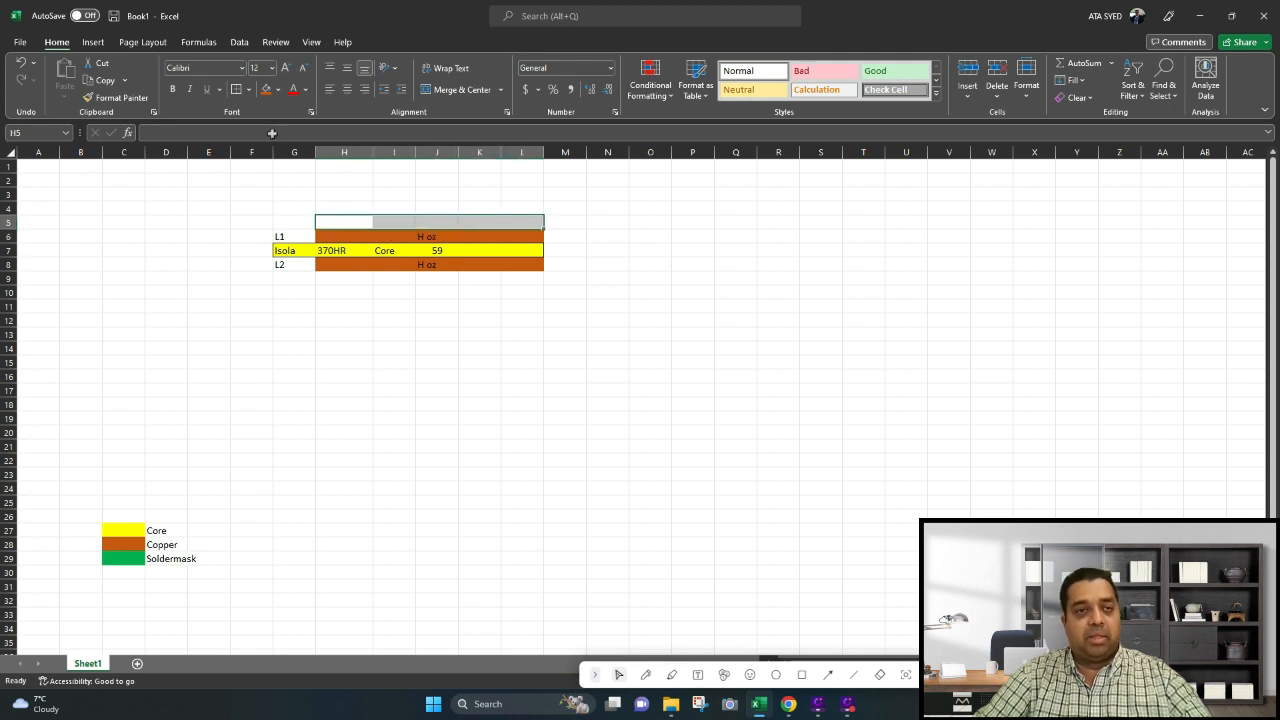
left_click(277, 89)
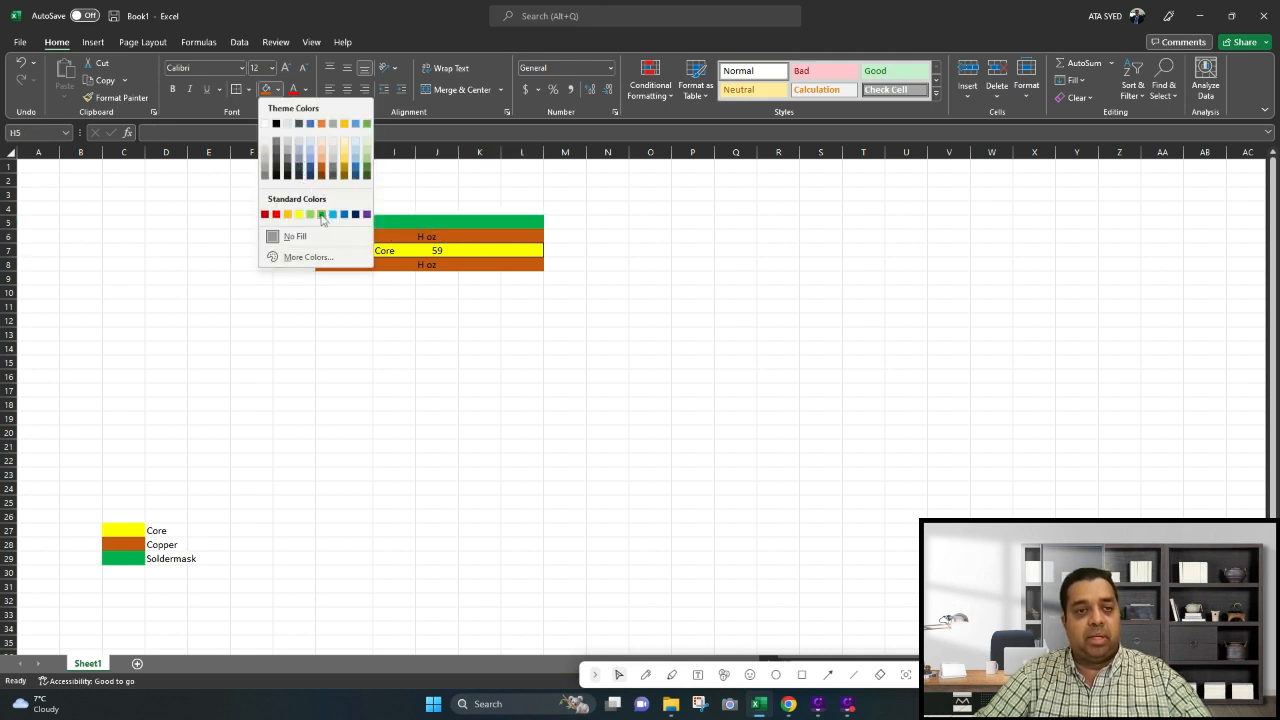
left_click(321, 214)
left_click(347, 279)
left_click_drag(347, 279, 517, 277)
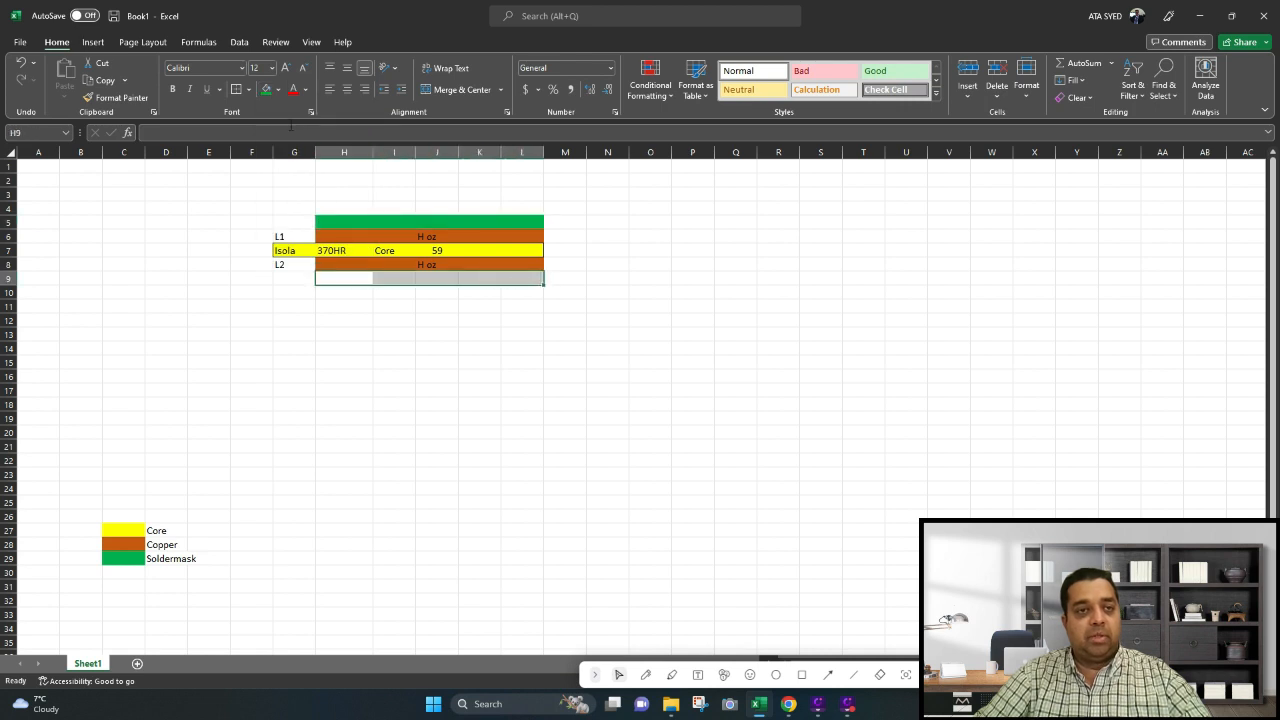
left_click(266, 89)
left_click(342, 223)
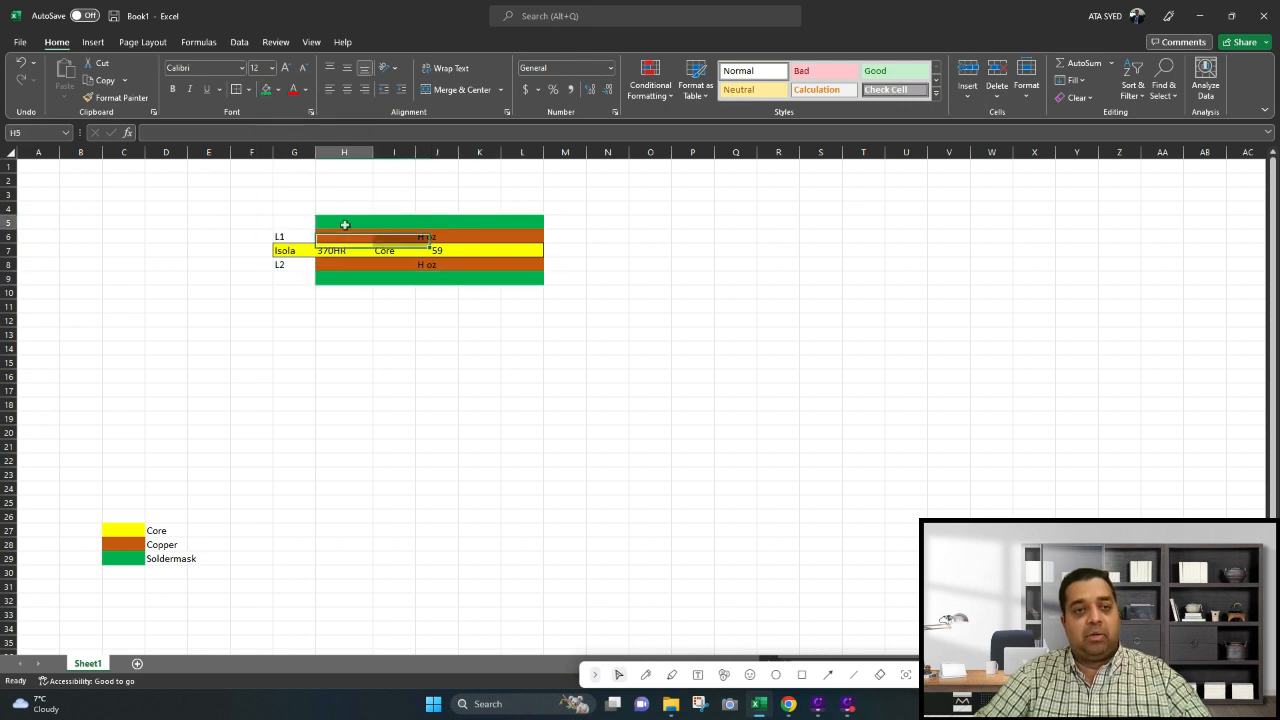
left_click(403, 221)
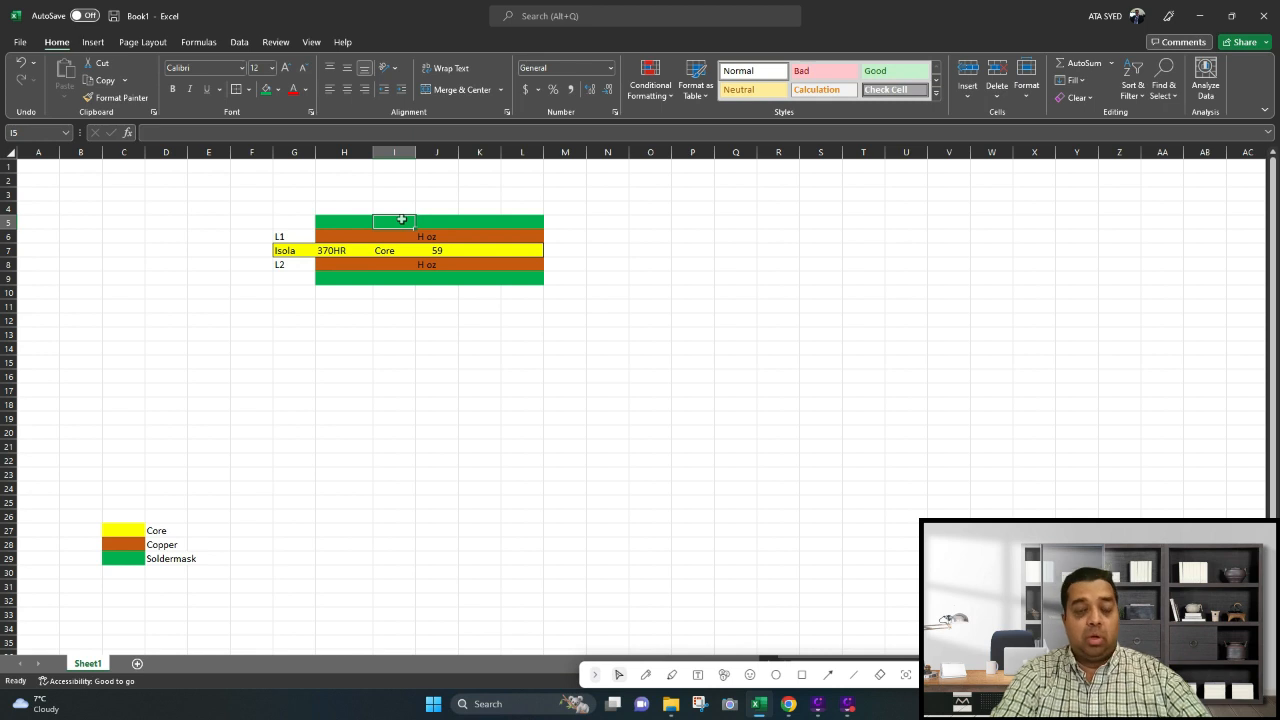
Move the layer labels one column over, L1 from G6 to F6 and L2 from G8 to F8
key("Left")
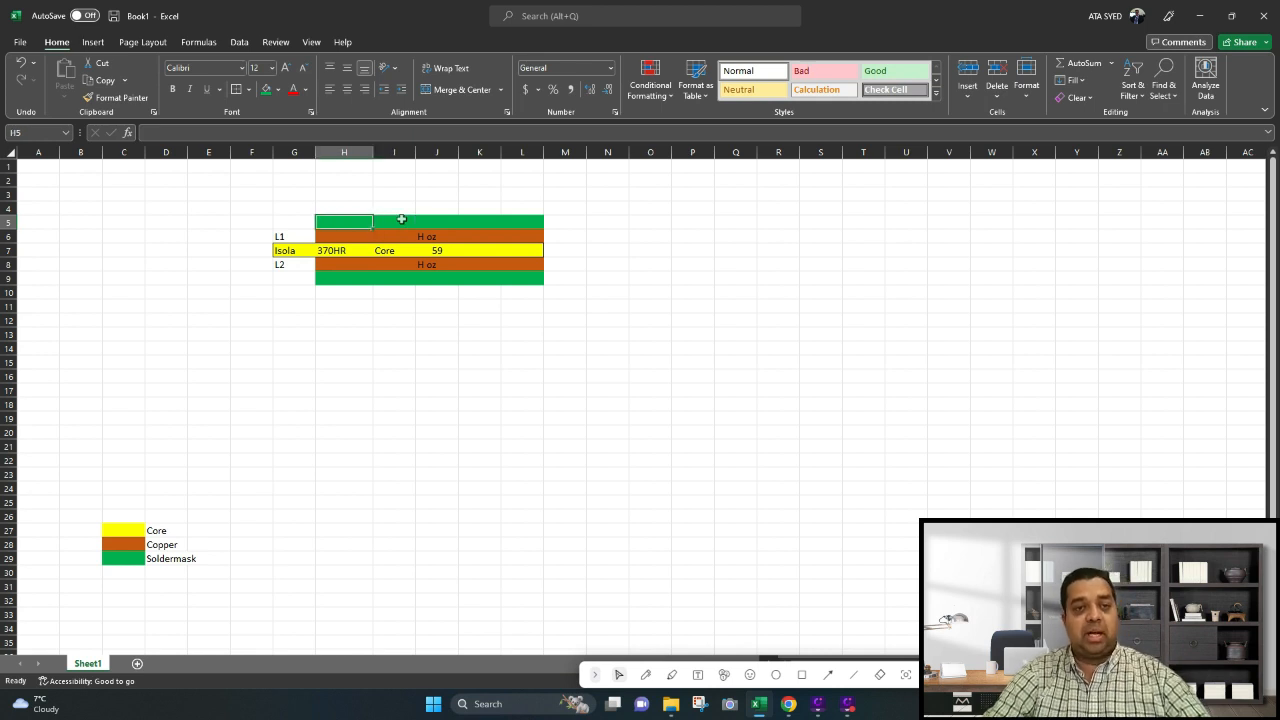
key("Down")
key("Left")
key("ctrl+x")
key("Left")
key("ctrl+v")
key("Down")
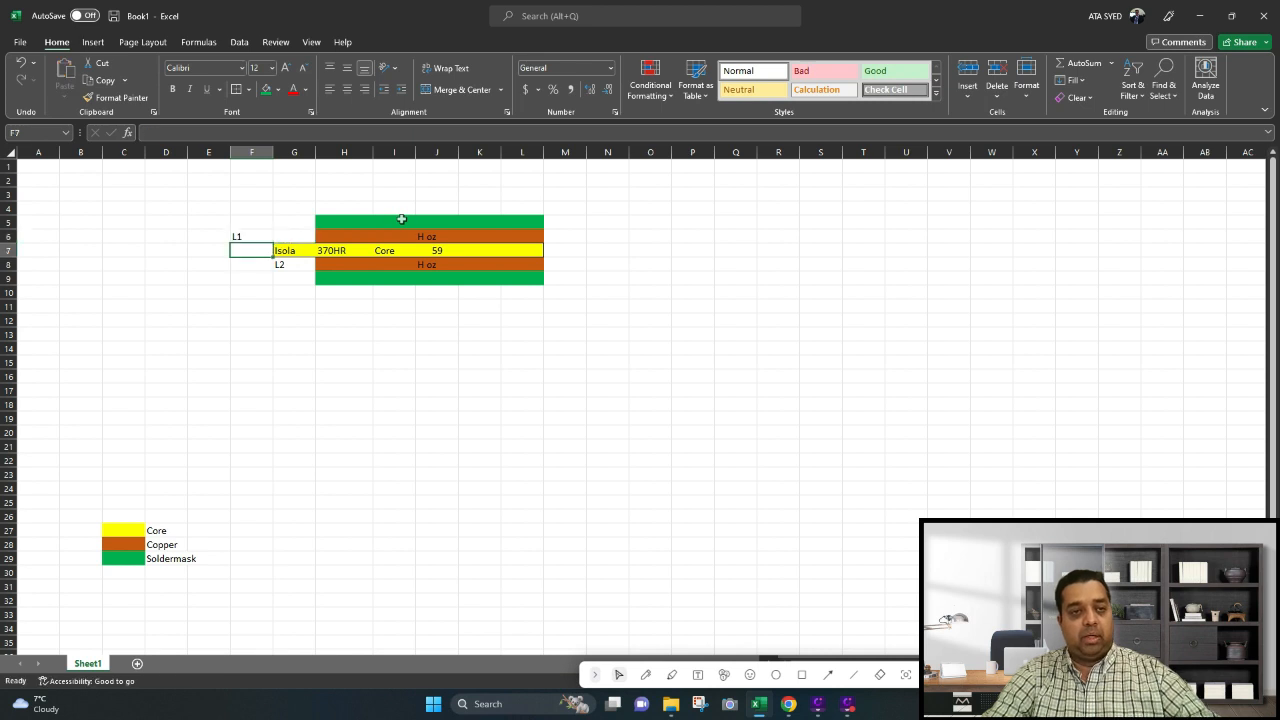
key("Down")
key("Right")
key("ctrl+x")
key("Left")
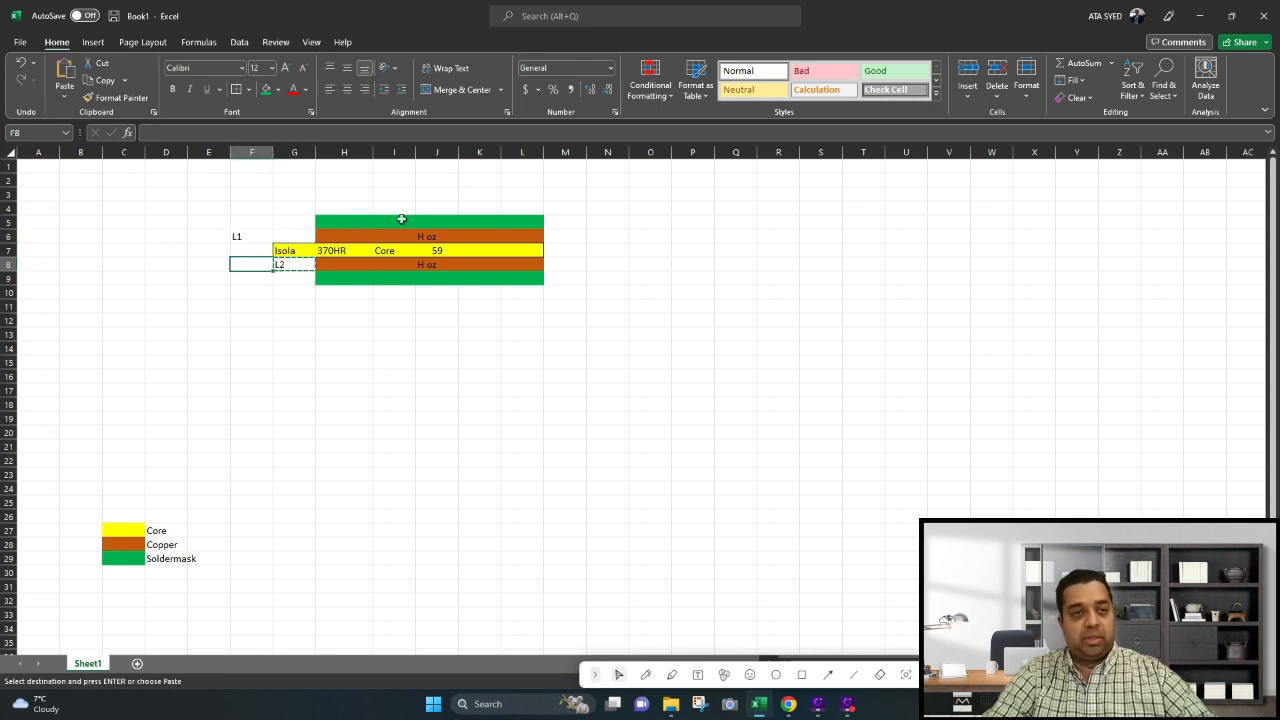
key("ctrl+v")
Enter the solder mask manufacturer "Tayio" in G5, beside the upper solder mask row
key("Up")
key("Up")
key("Right")
key("Up")
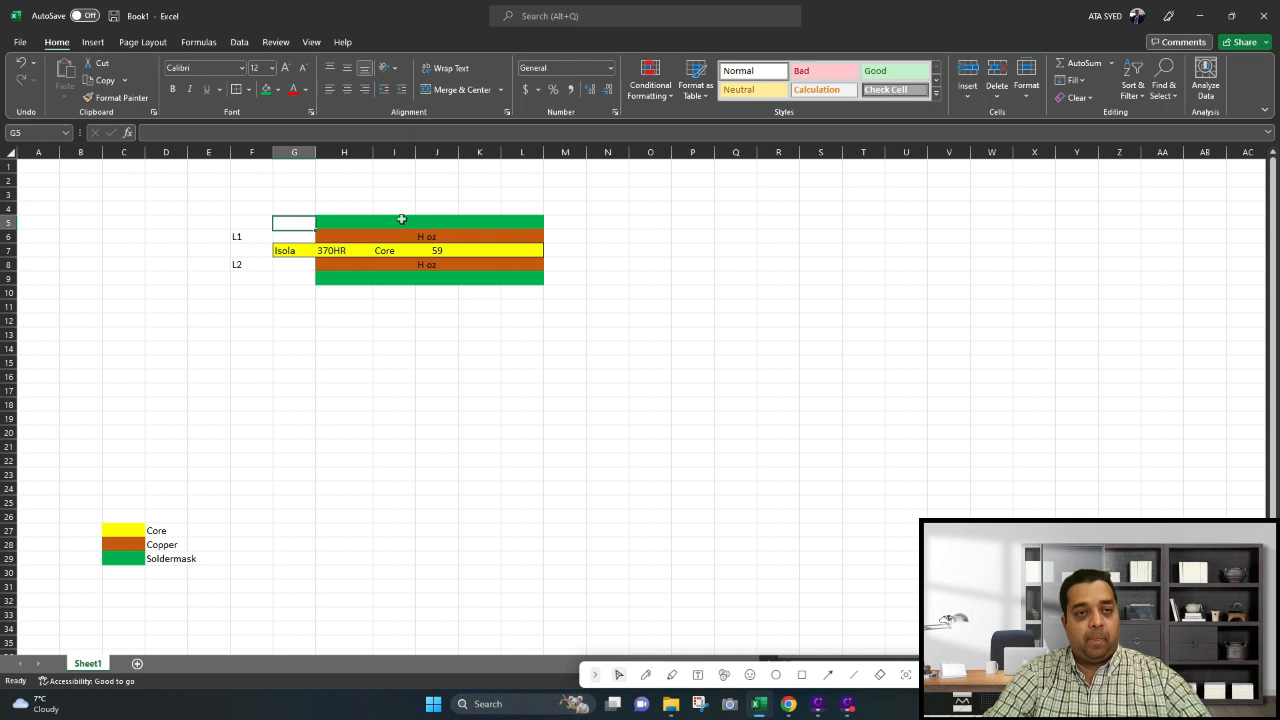
type("sOLD")
key("BackSpace")
key("BackSpace")
key("BackSpace")
key("BackSpace")
type("Ta")
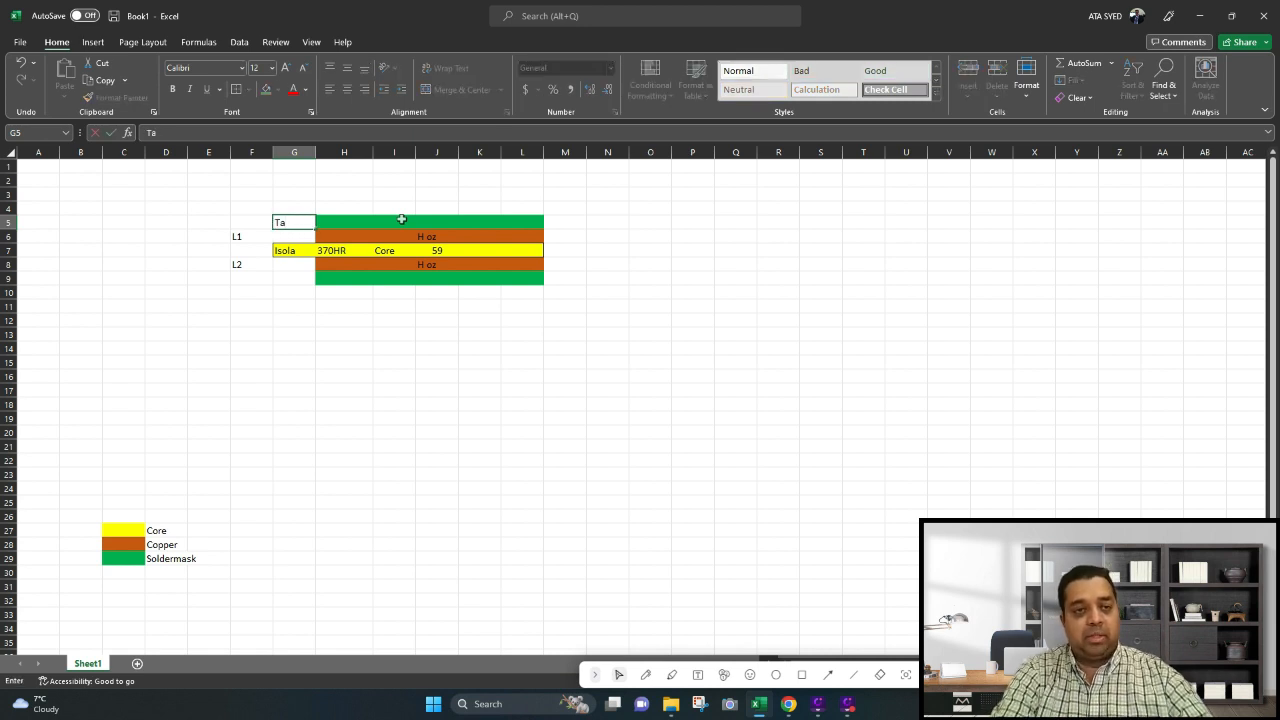
type("ylo")
key("Return")
Enter the same manufacturer "Tayio" in G9, beside the lower solder mask row
key("Down")
key("Down")
key("Down")
type("Taylo")
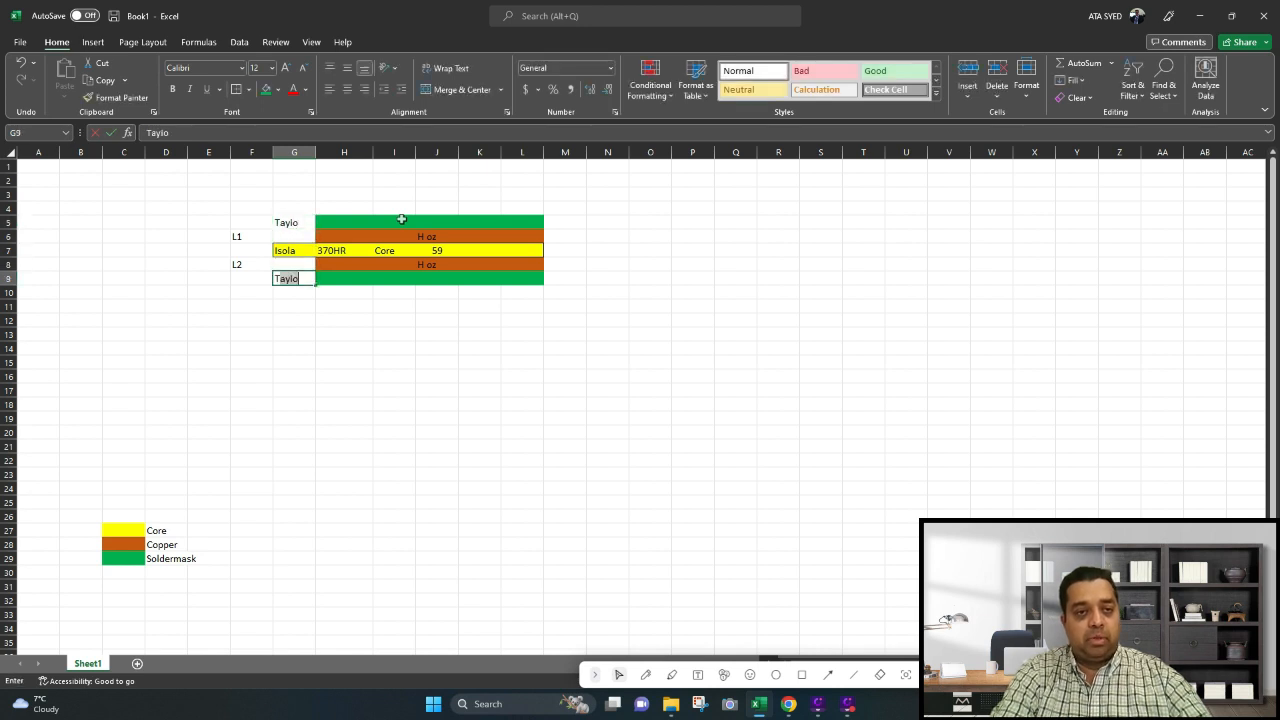
key("Return")
key("Up")
key("Up")
key("Up")
key("Up")
key("Up")
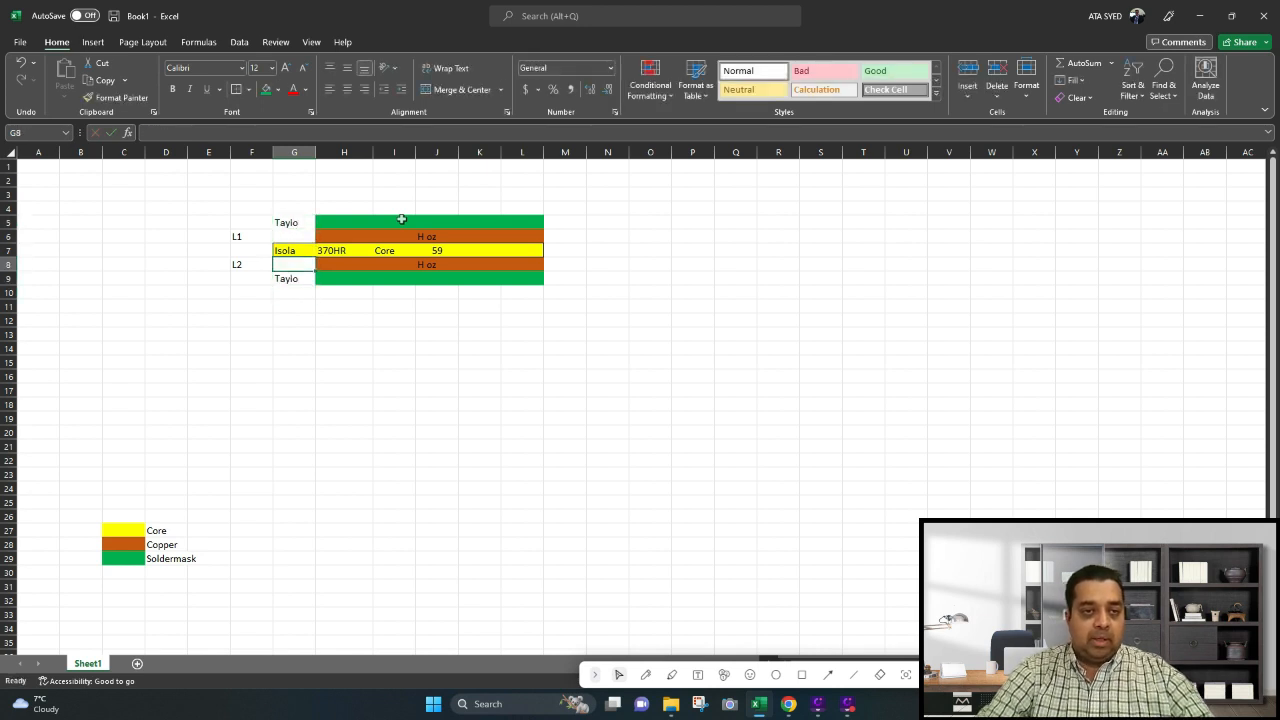
Enter the solder mask material "PSR400BN" in H5, on the upper green row
key("Right")
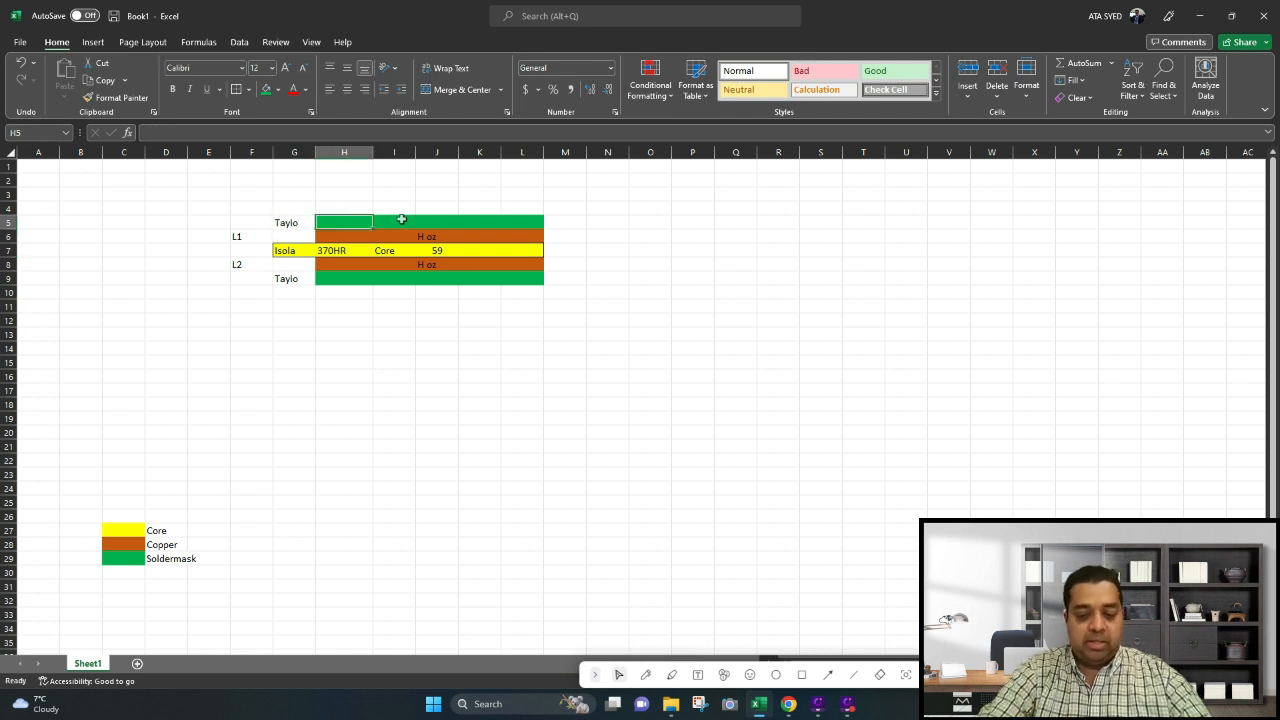
type("psr")
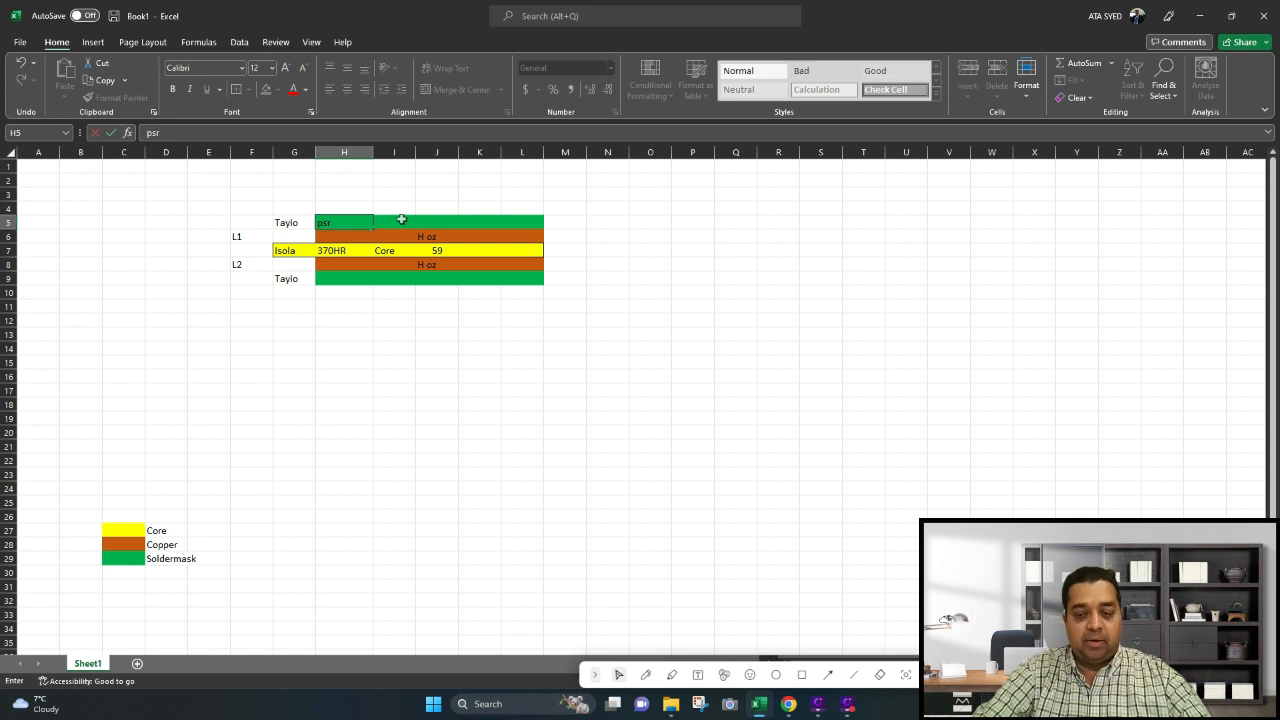
key("BackSpace")
key("BackSpace")
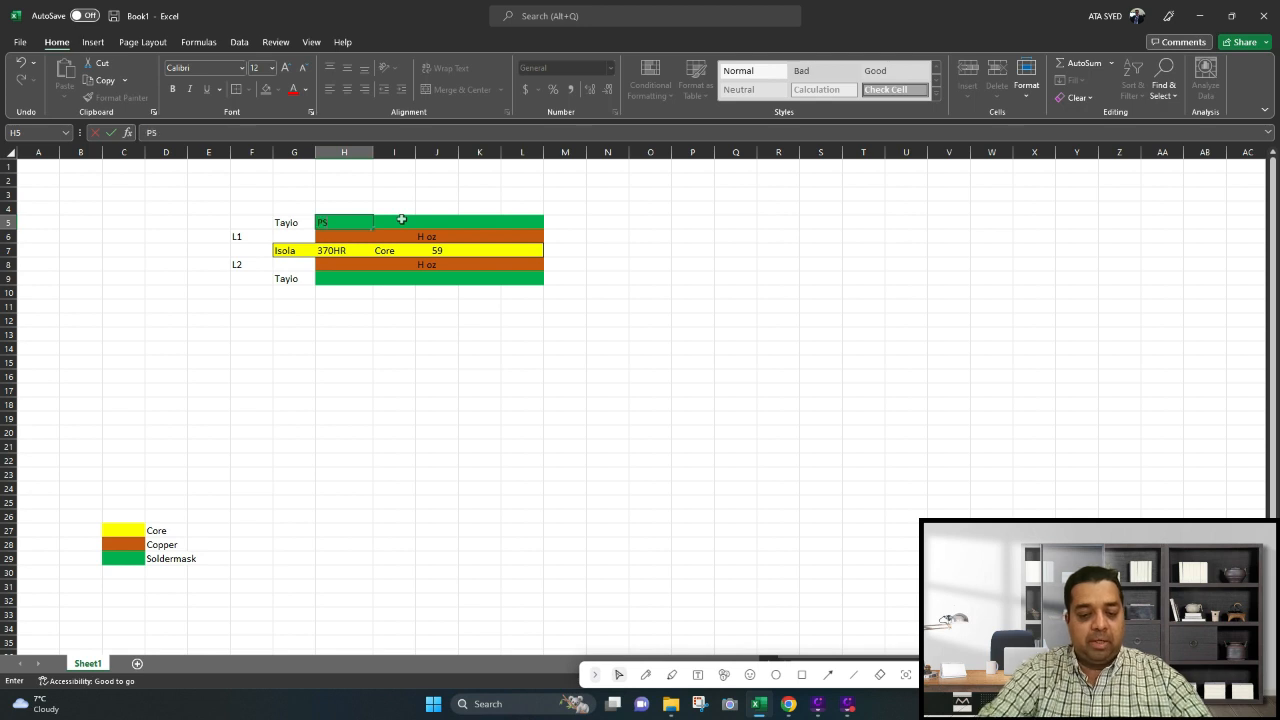
type("PSR400BN")
key("Return")
Enter the same material "PSR400BN" in H9, on the lower solder mask row
key("Down")
key("Down")
key("Down")
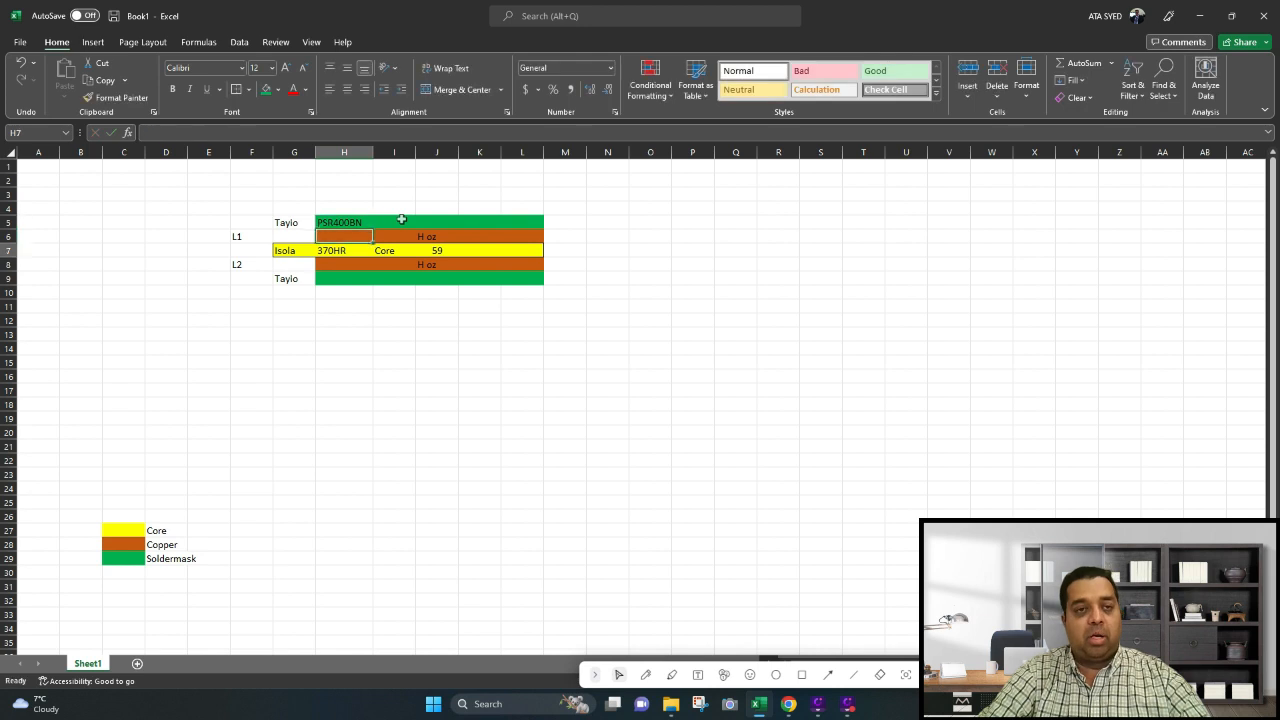
type("PSR")
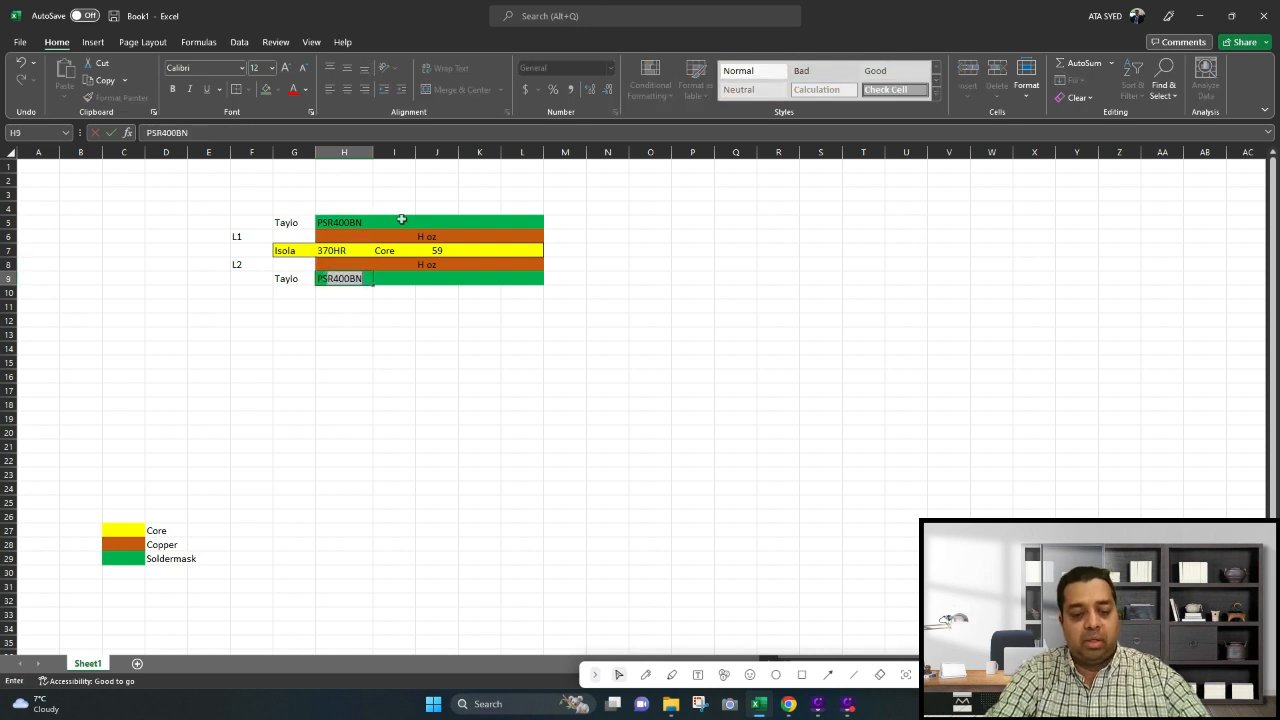
type("400")
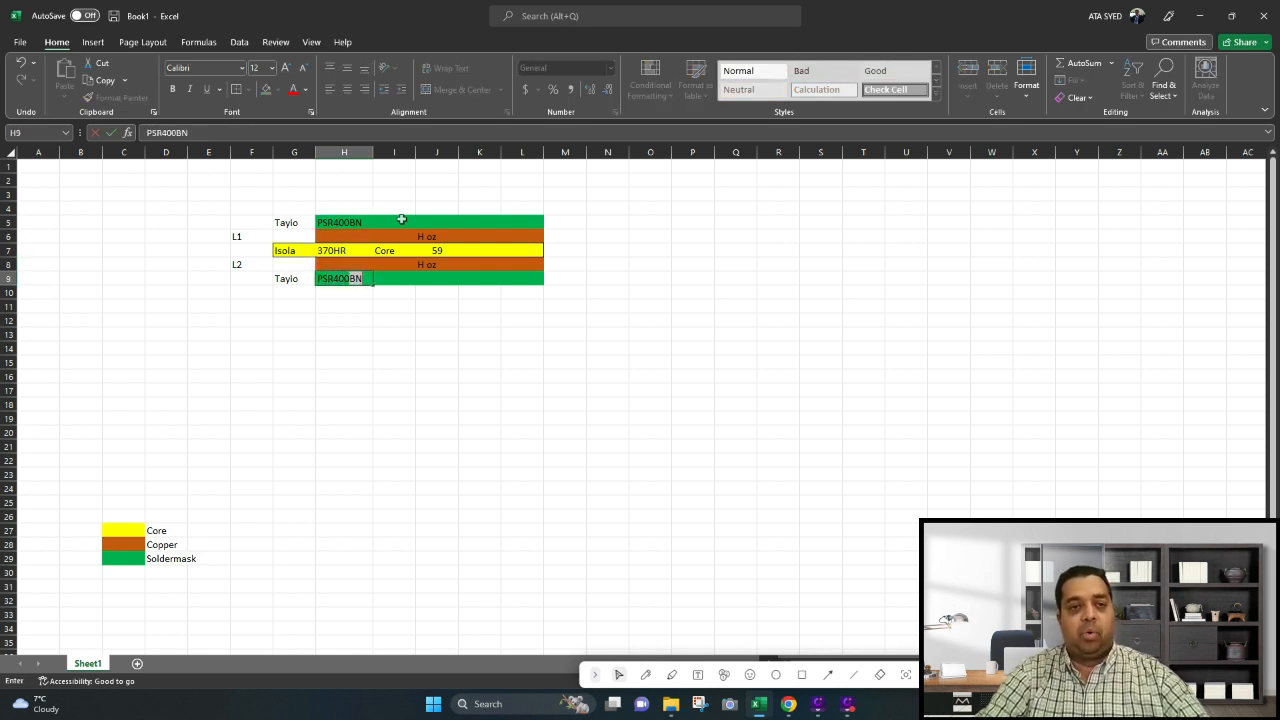
key("Return")
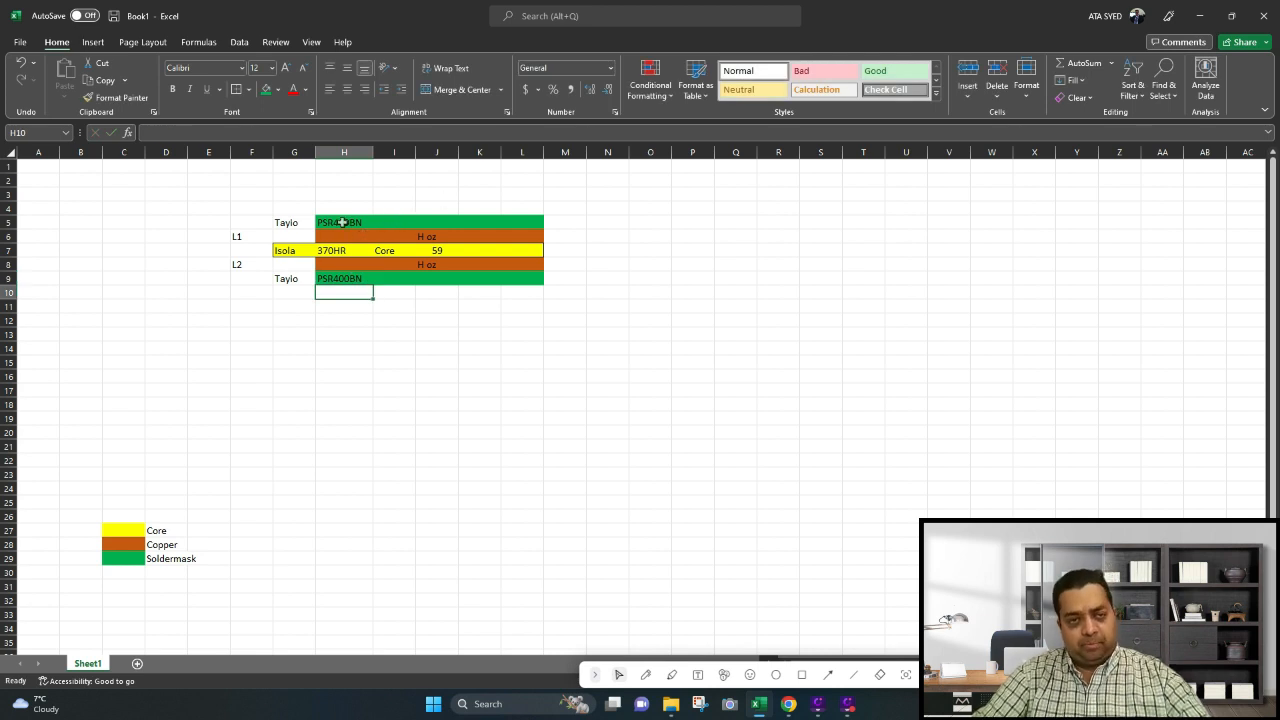
Change the fill of the Isola cell G7 to white
left_click(295, 248)
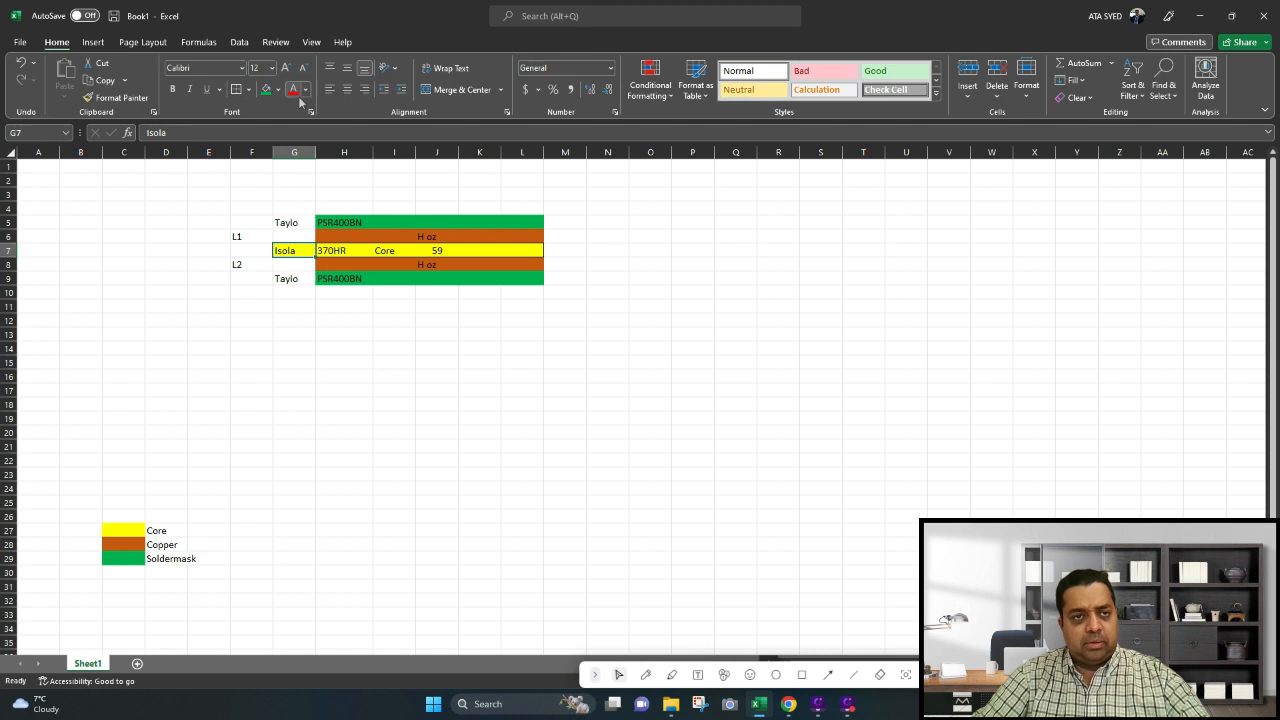
left_click(250, 89)
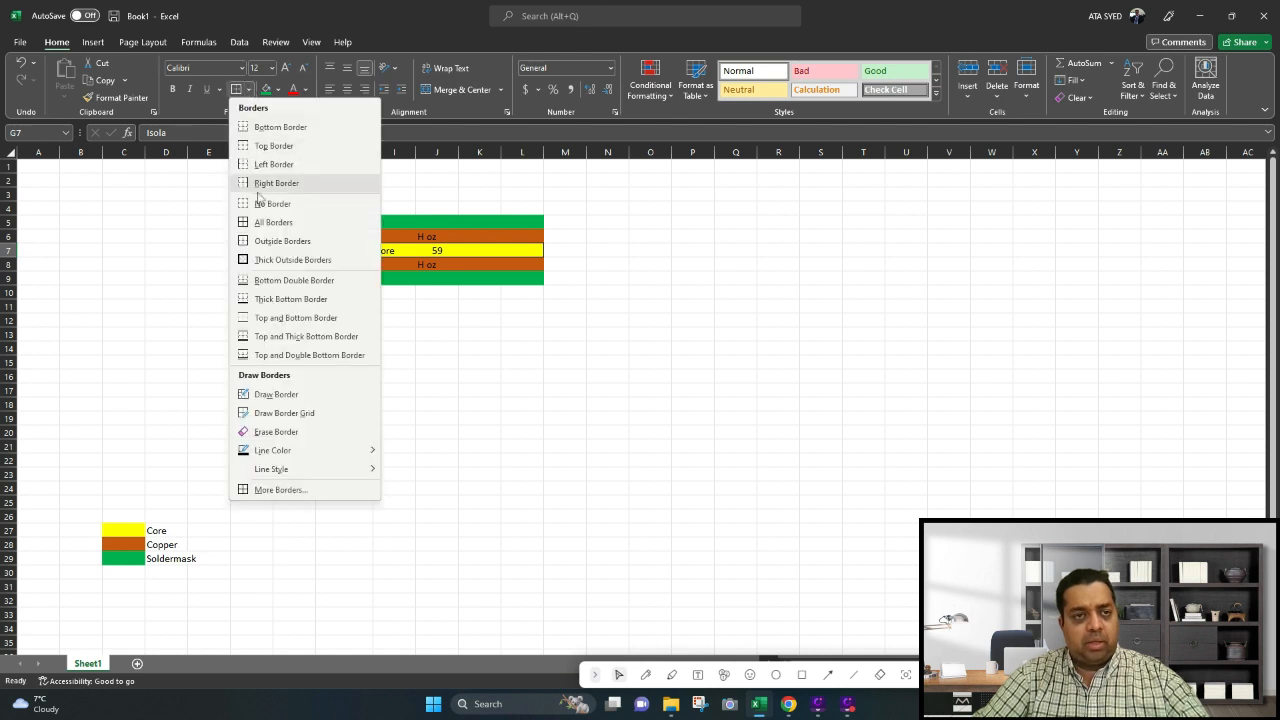
left_click(280, 90)
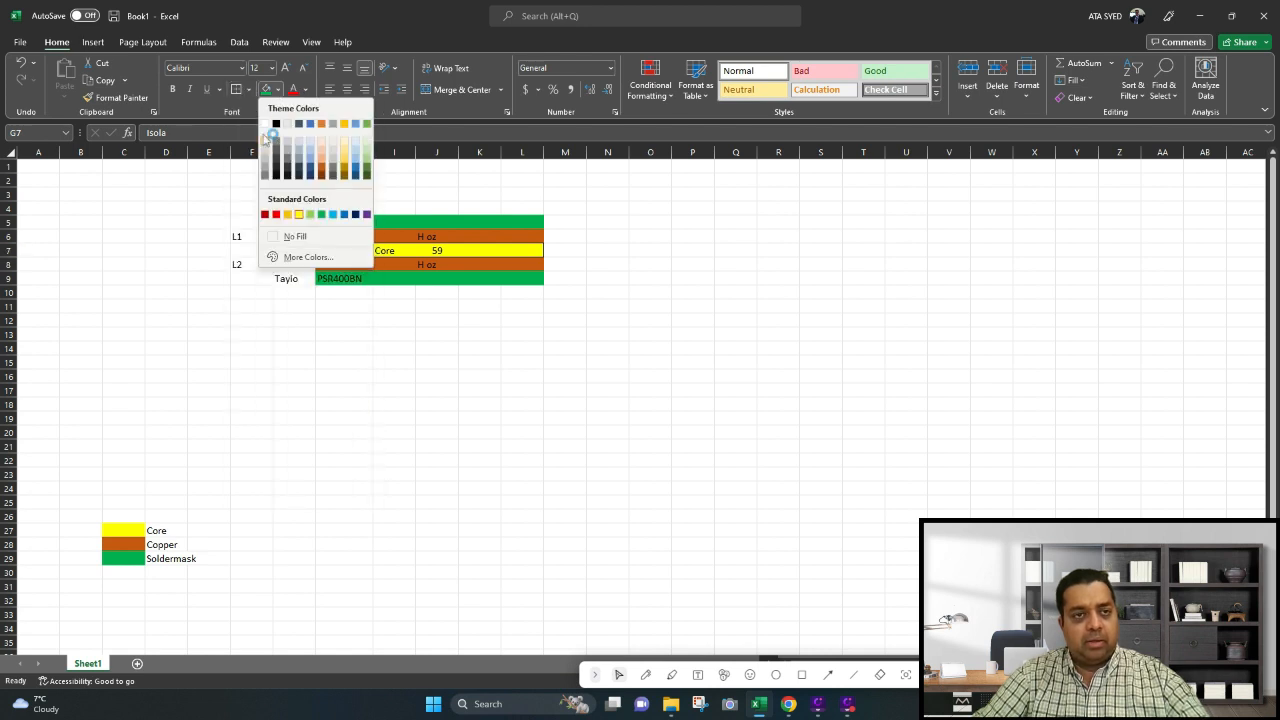
left_click(265, 123)
left_click(366, 305)
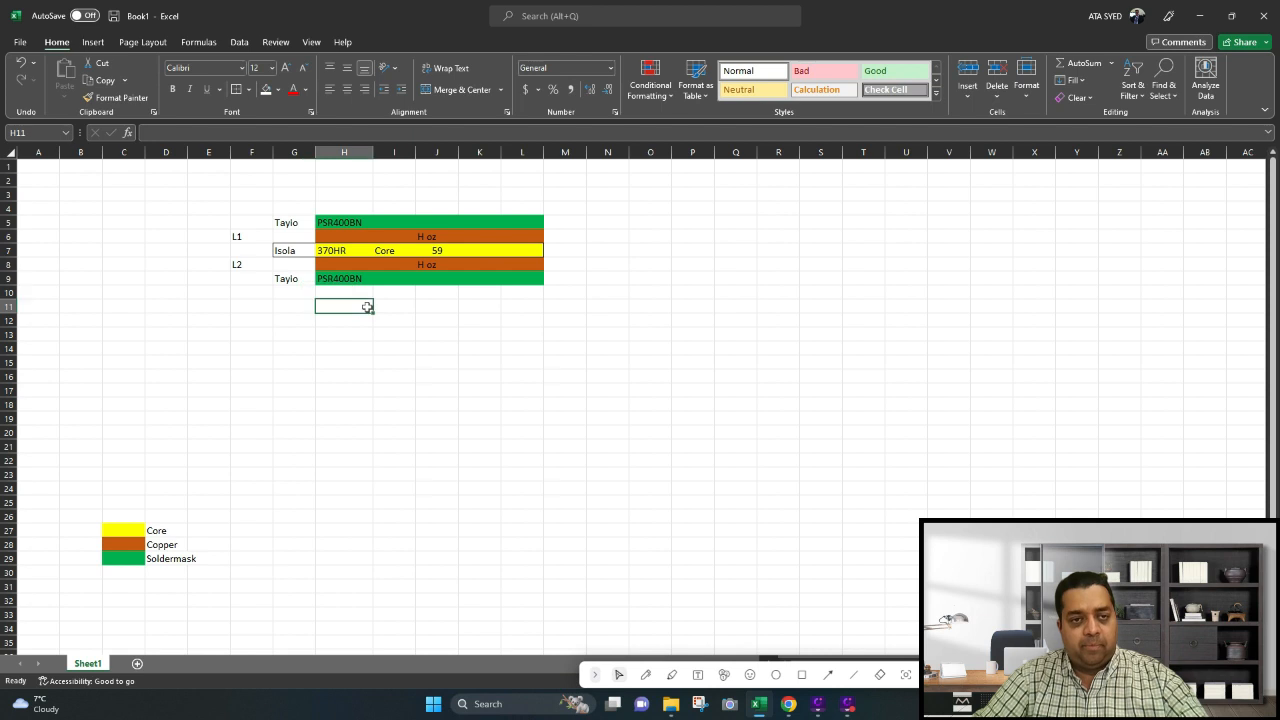
Apply outside borders to the solder mask and copper rows G5:L5, G6:L6, G8:L8 and G9:L9
left_click(288, 250)
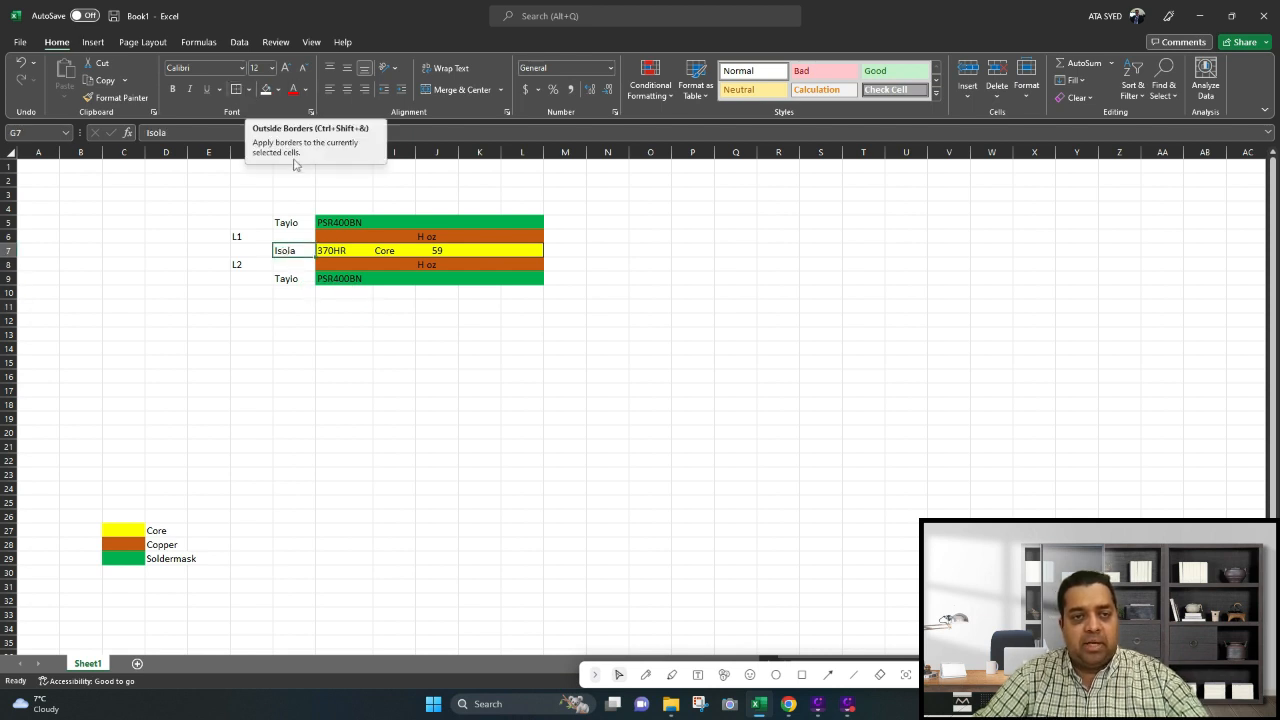
left_click_drag(299, 221, 513, 238)
left_click(672, 388)
left_click(237, 90)
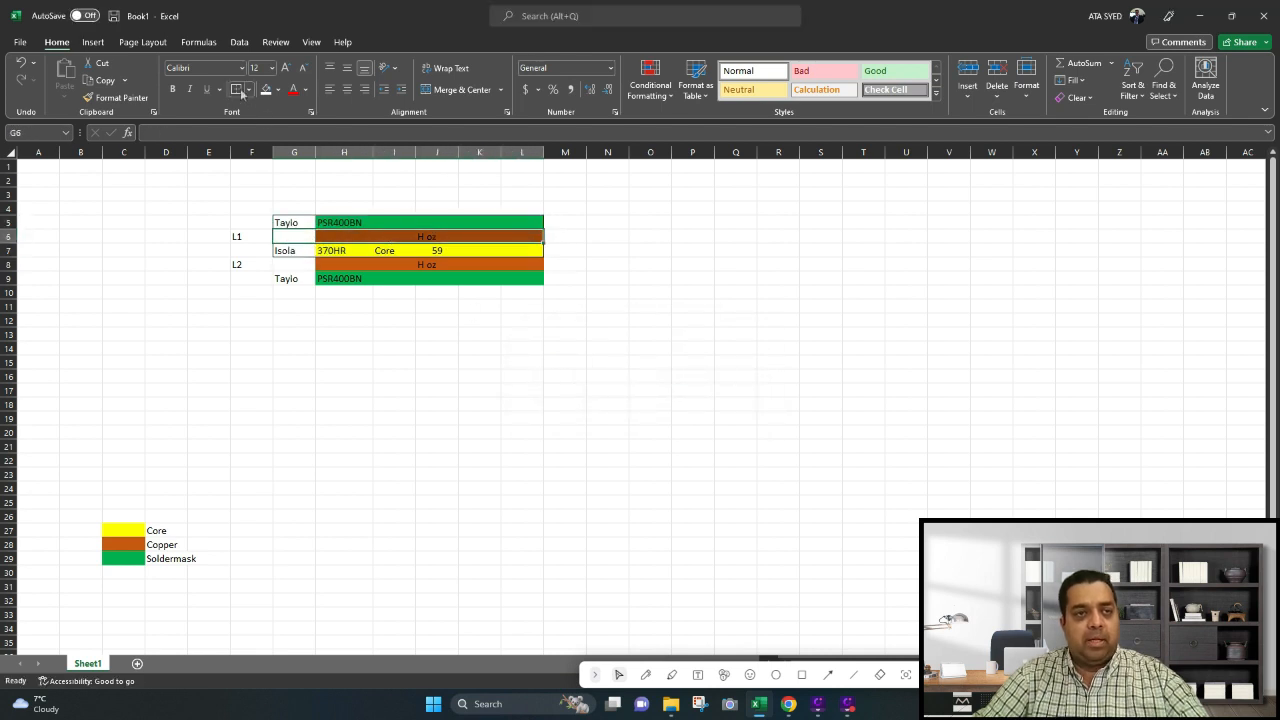
left_click_drag(285, 268, 530, 264)
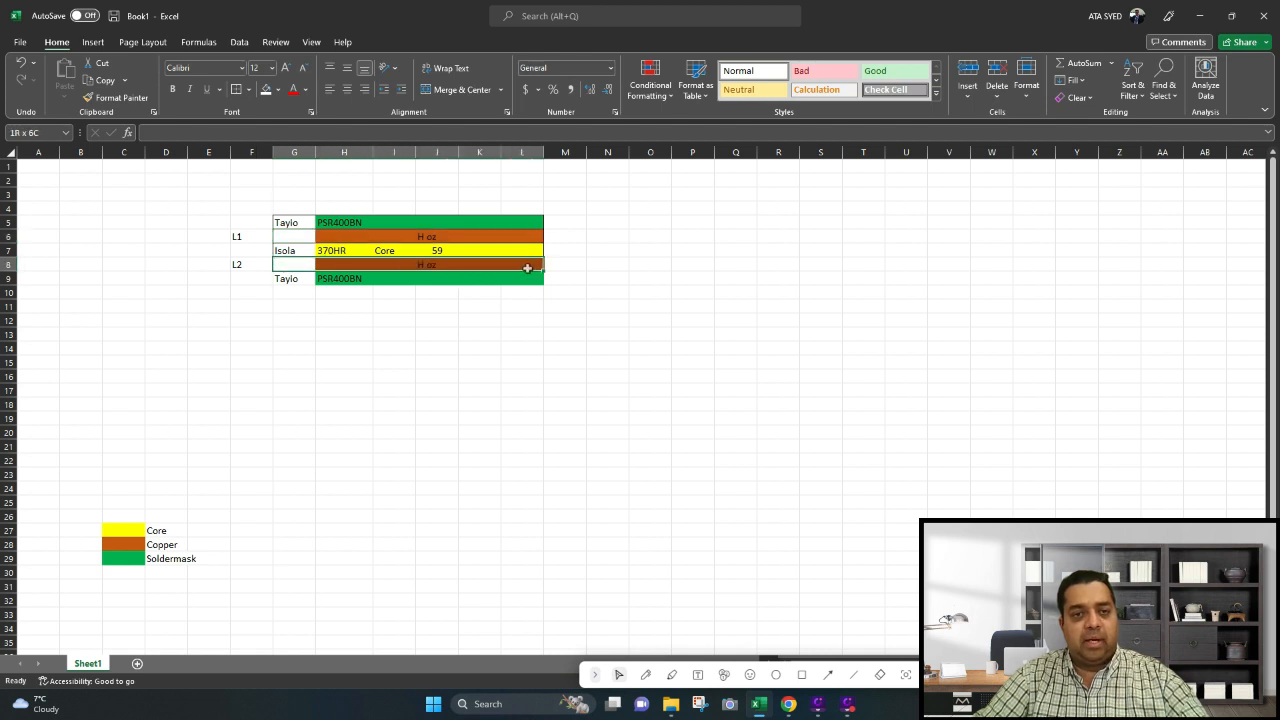
left_click(237, 90)
left_click_drag(293, 278, 520, 278)
left_click(237, 90)
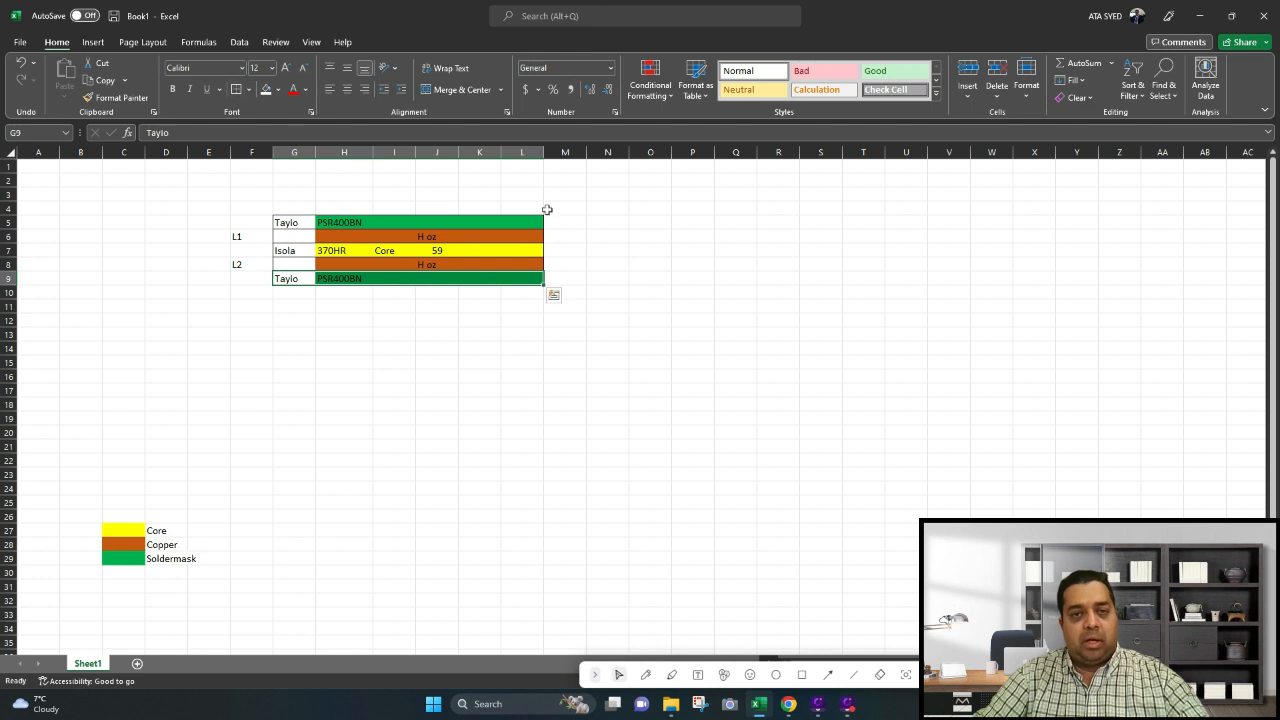
Enter the core thickness 59 in N7, level with the Isola core row
left_click(597, 225)
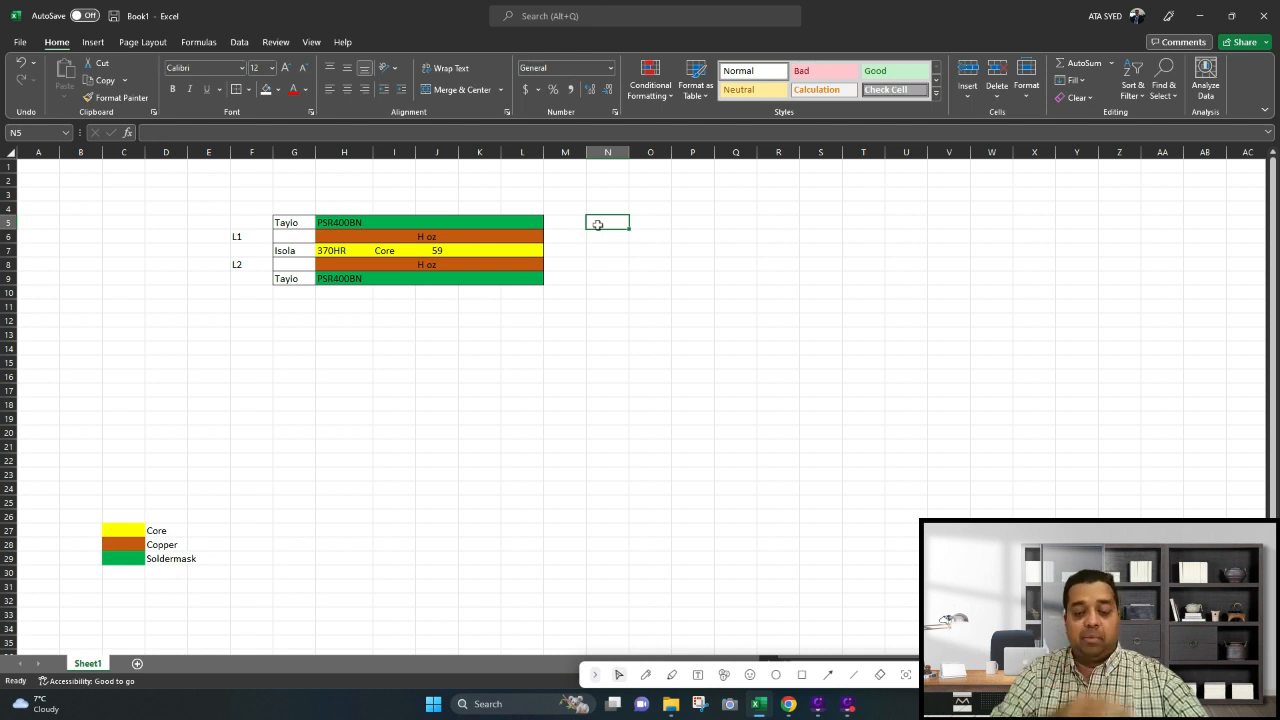
left_click(597, 232)
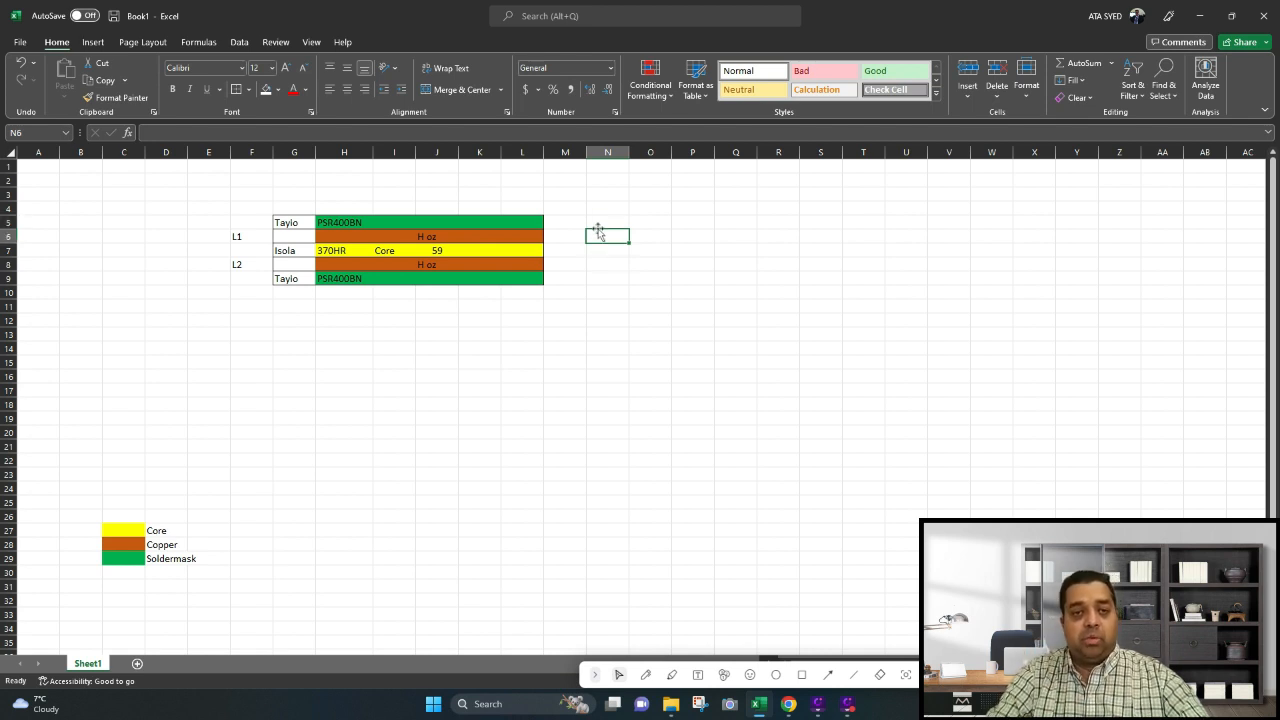
left_click(599, 253)
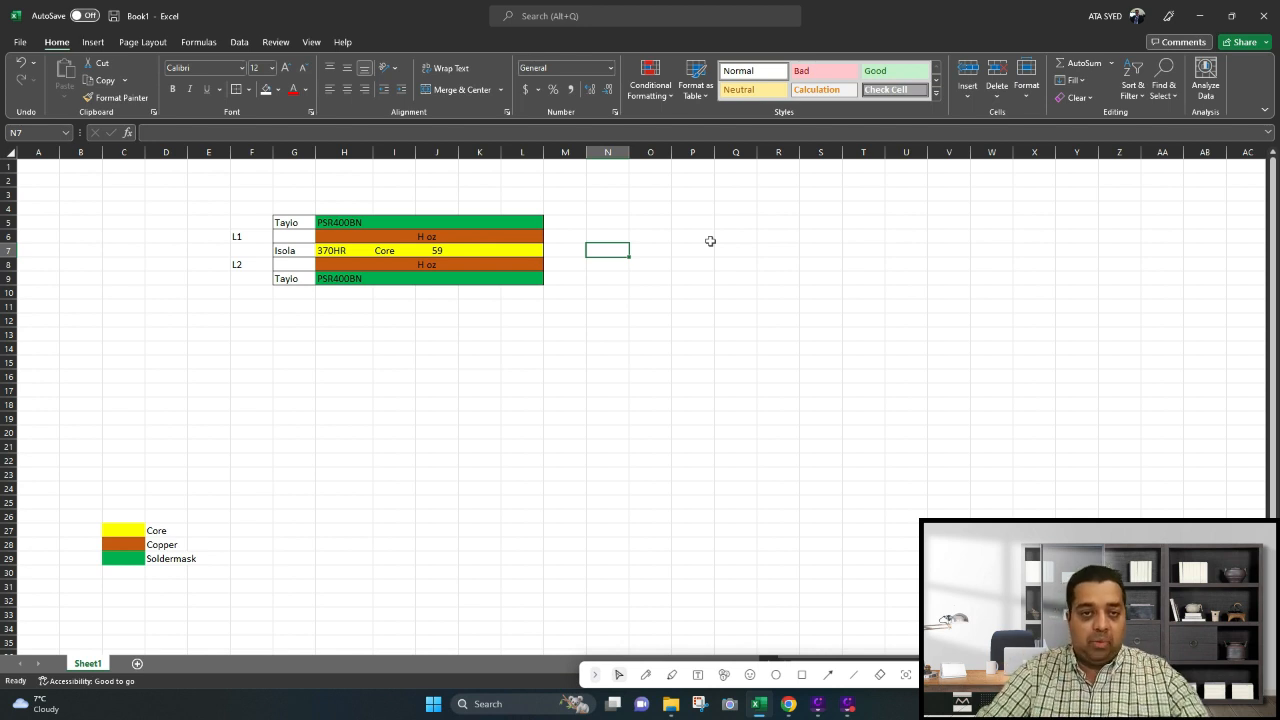
type("59")
key("Return")
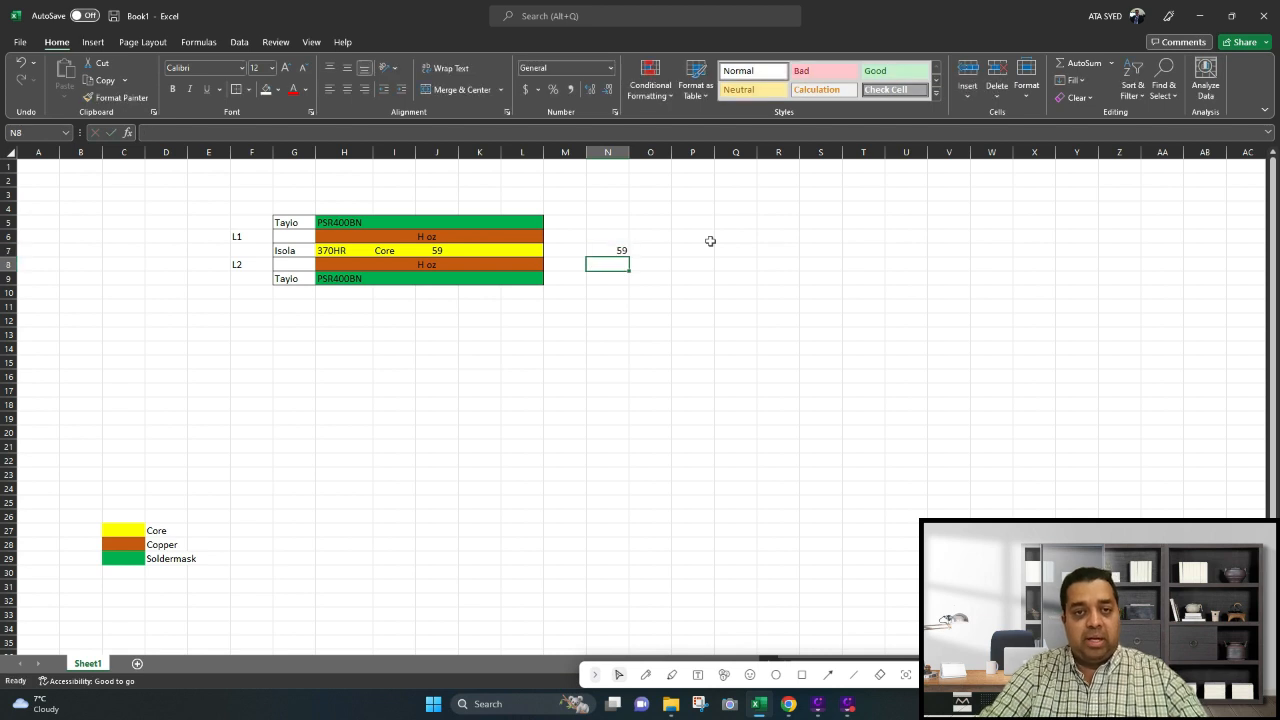
Enter the copper thickness 0.7 in N6 and N8, level with the L1 and L2 rows
key("Up")
key("Up")
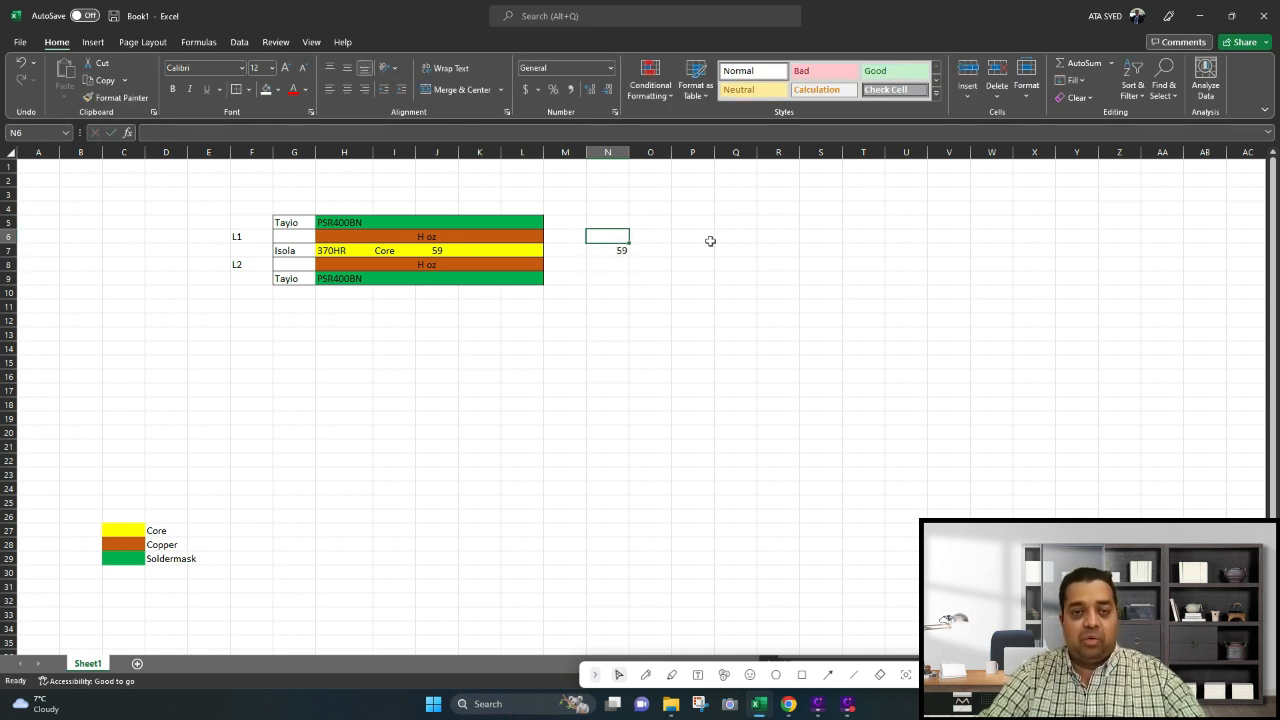
type(".7")
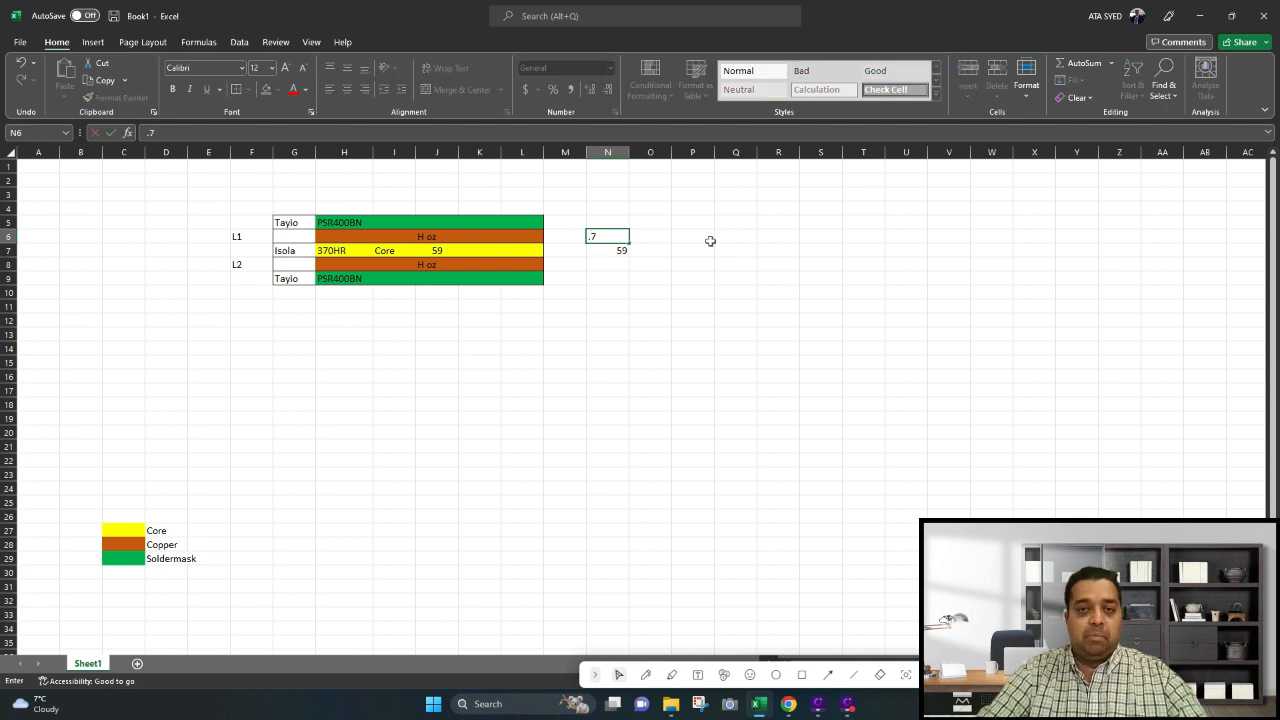
key("shift+Return")
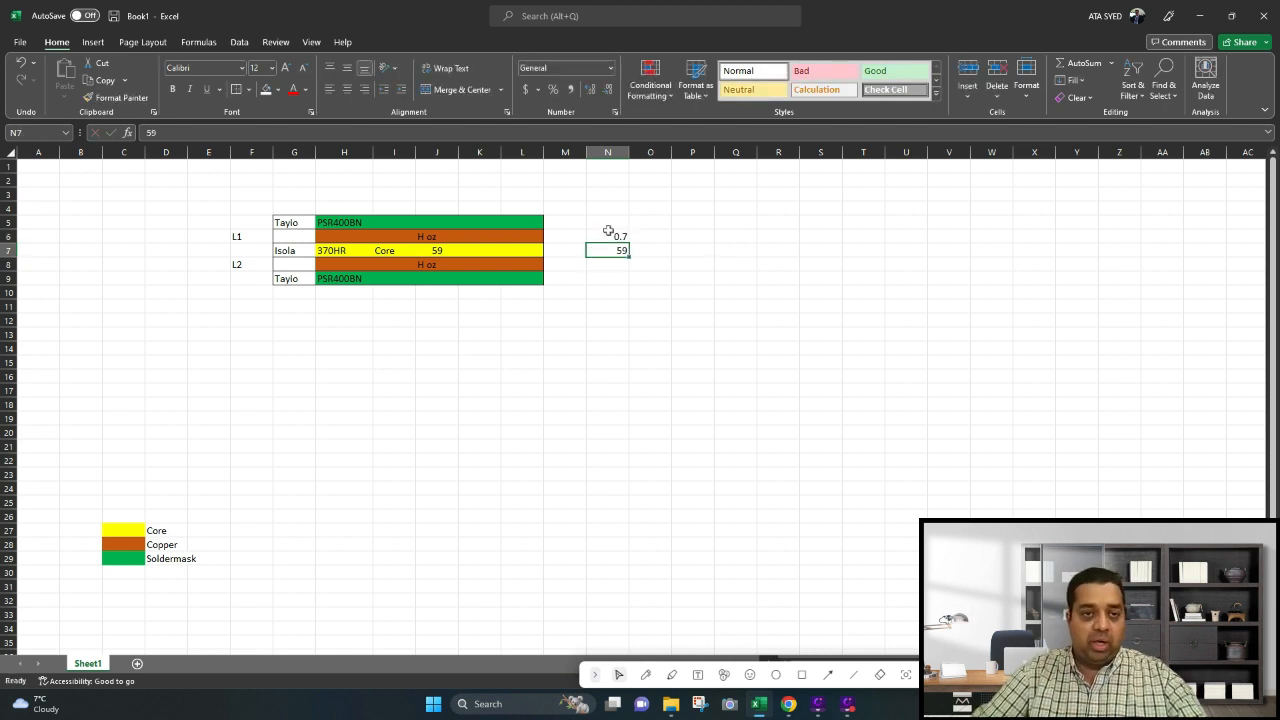
left_click(440, 232)
left_click(614, 237)
left_click(616, 264)
type(".7")
key("Return")
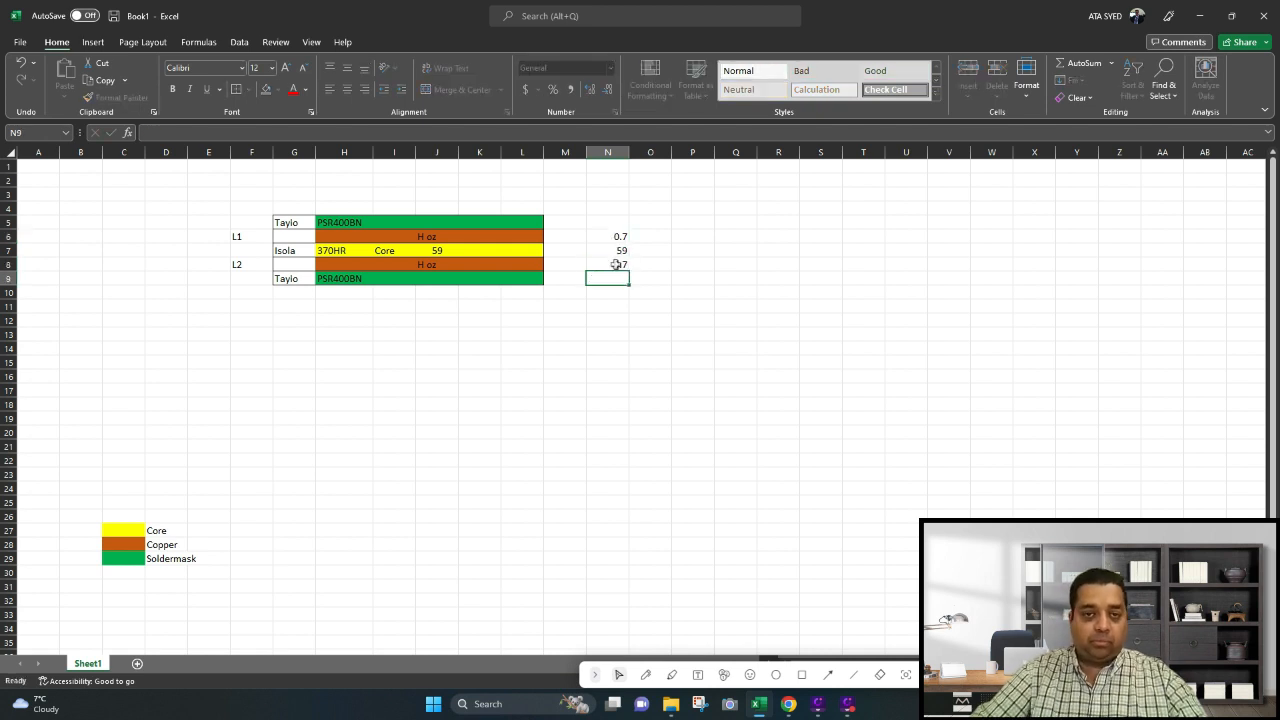
Enter the solder mask thickness 1 in N5 and N9
left_click(607, 221)
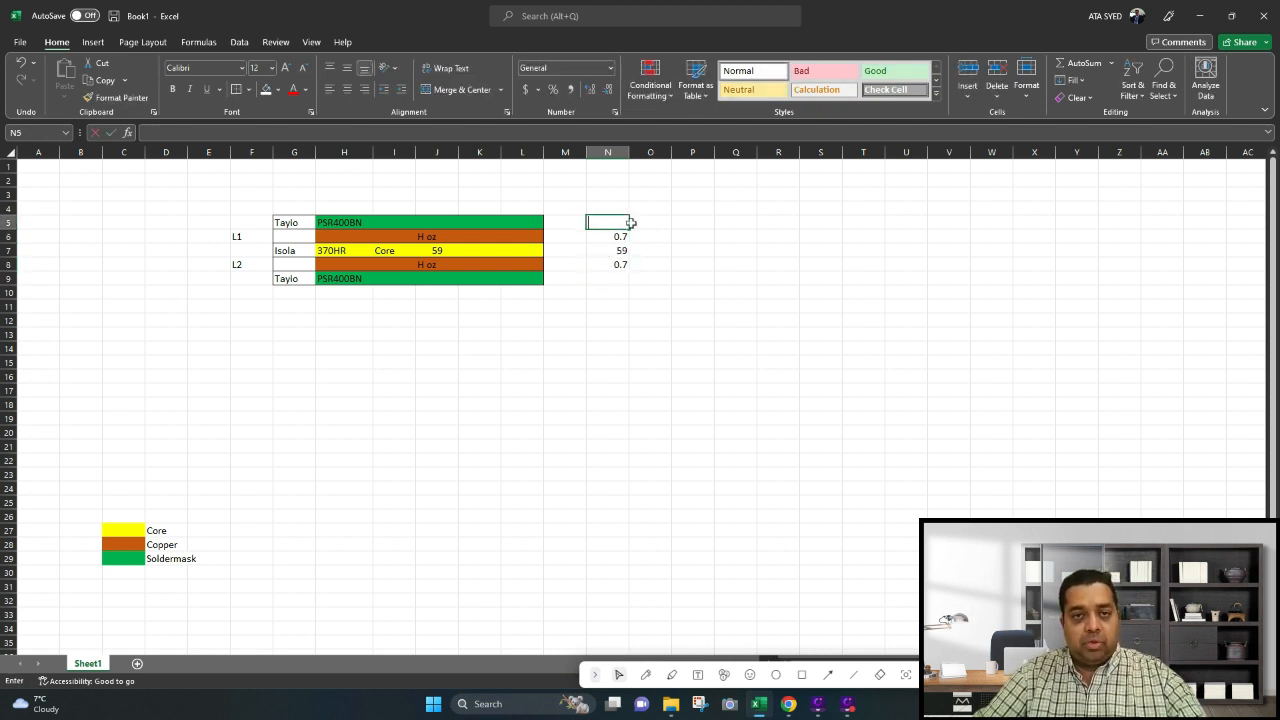
type("1")
key("Return")
key("Down")
key("Down")
key("Down")
type("1")
key("Return")
Enter a "+" in O5, beside the upper solder mask thickness
key("Up")
key("Up")
key("Up")
key("Up")
key("Up")
key("Up")
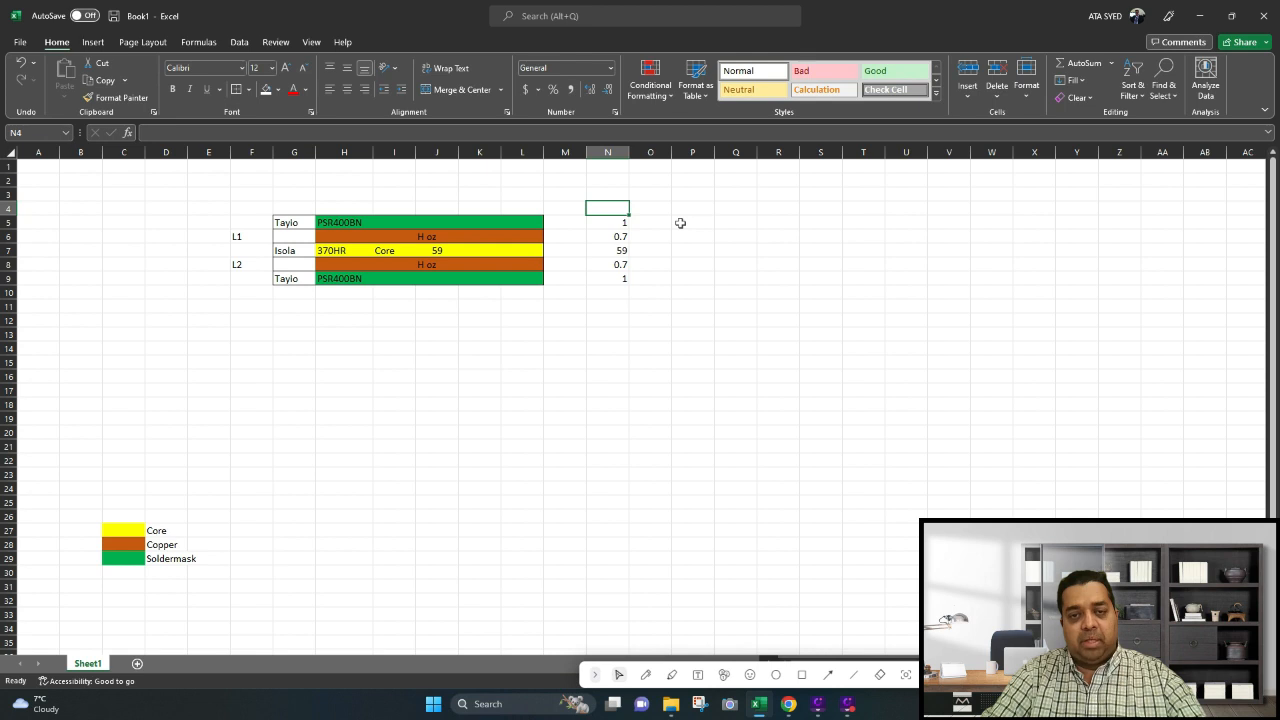
key("Down")
key("Right")
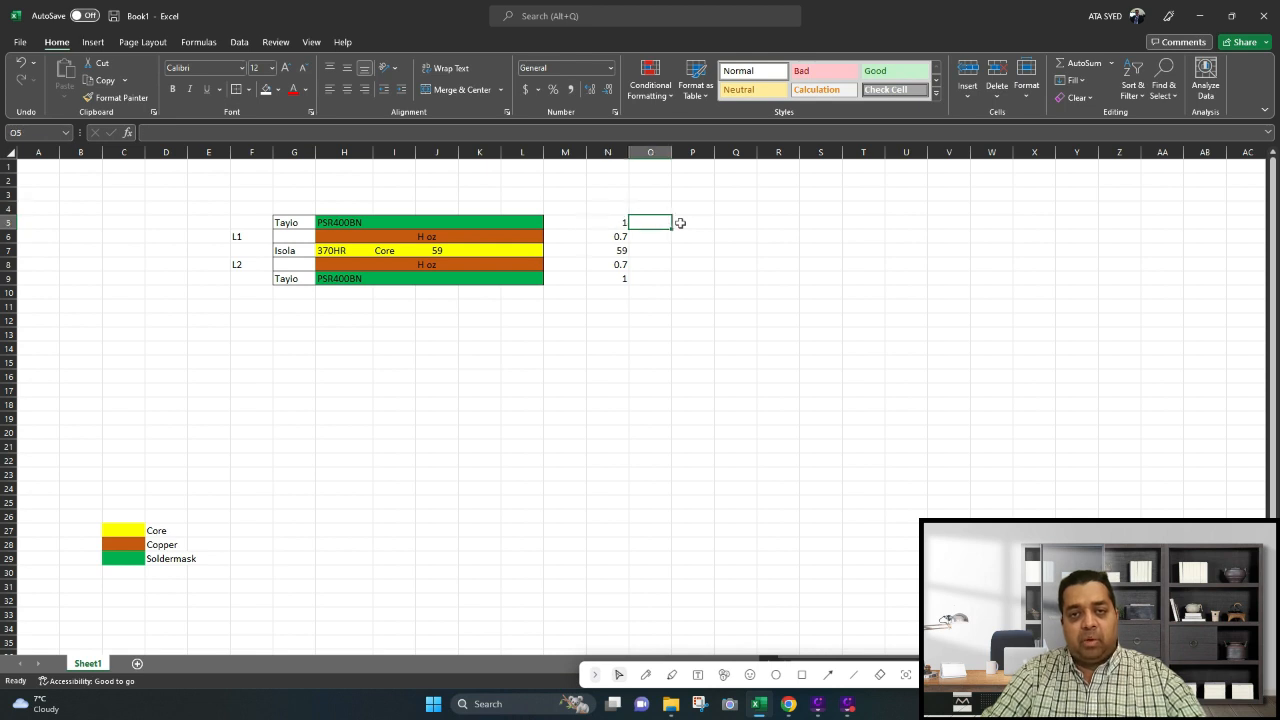
type("+")
key("Right")
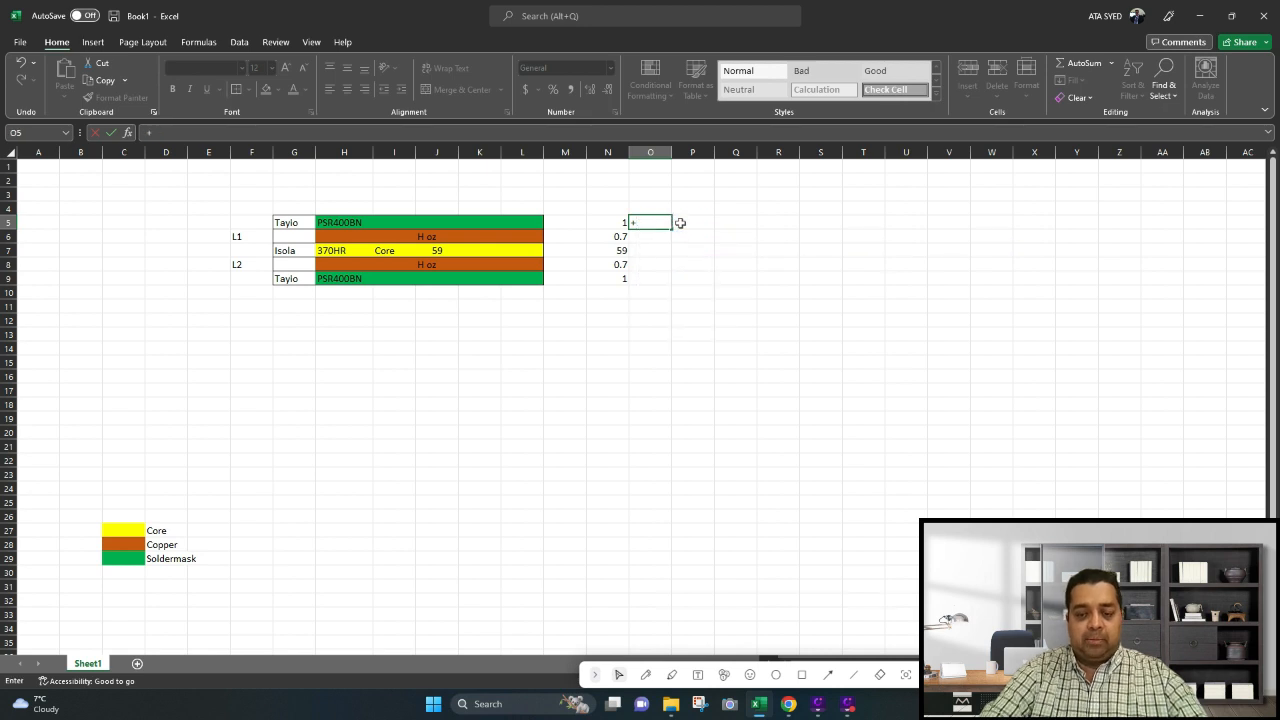
key("Tab")
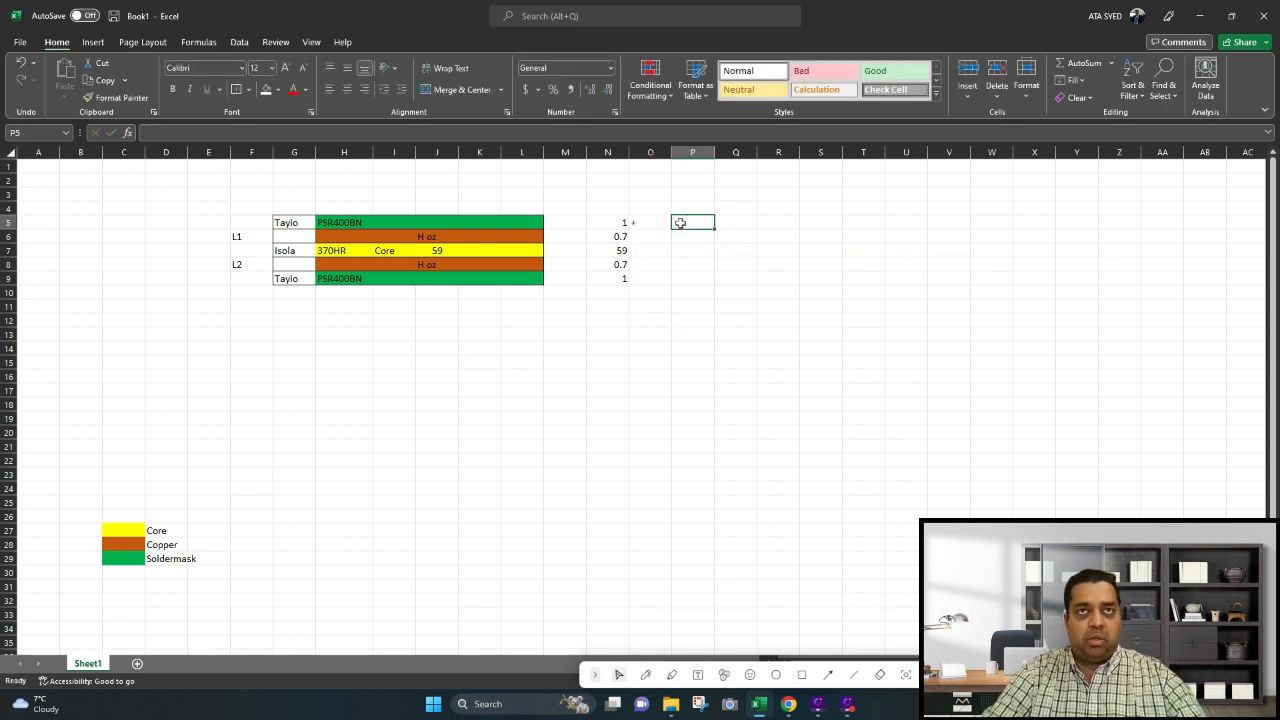
Enter the additional thickness 1 in P5 and P9
type("1")
key("Return")
key("Down")
key("Down")
key("Down")
type("1")
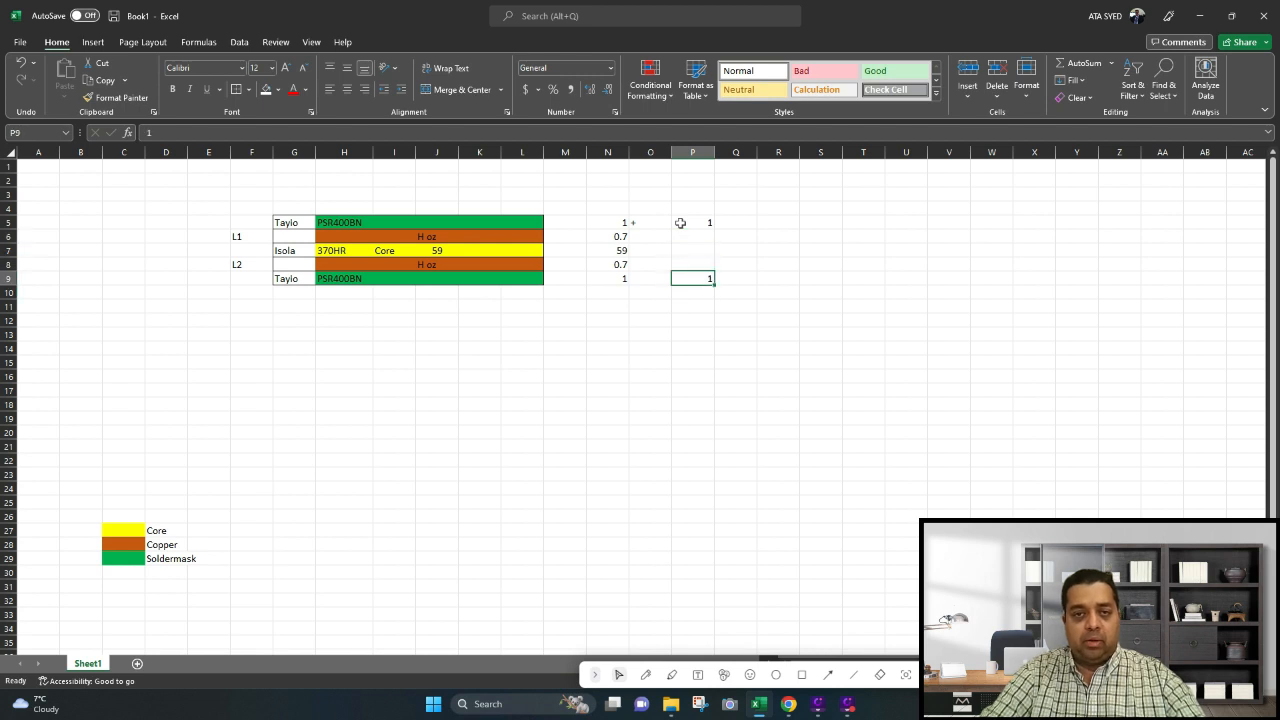
Enter a "+" in O9, beside the lower solder mask thickness
key("Left")
type("+")
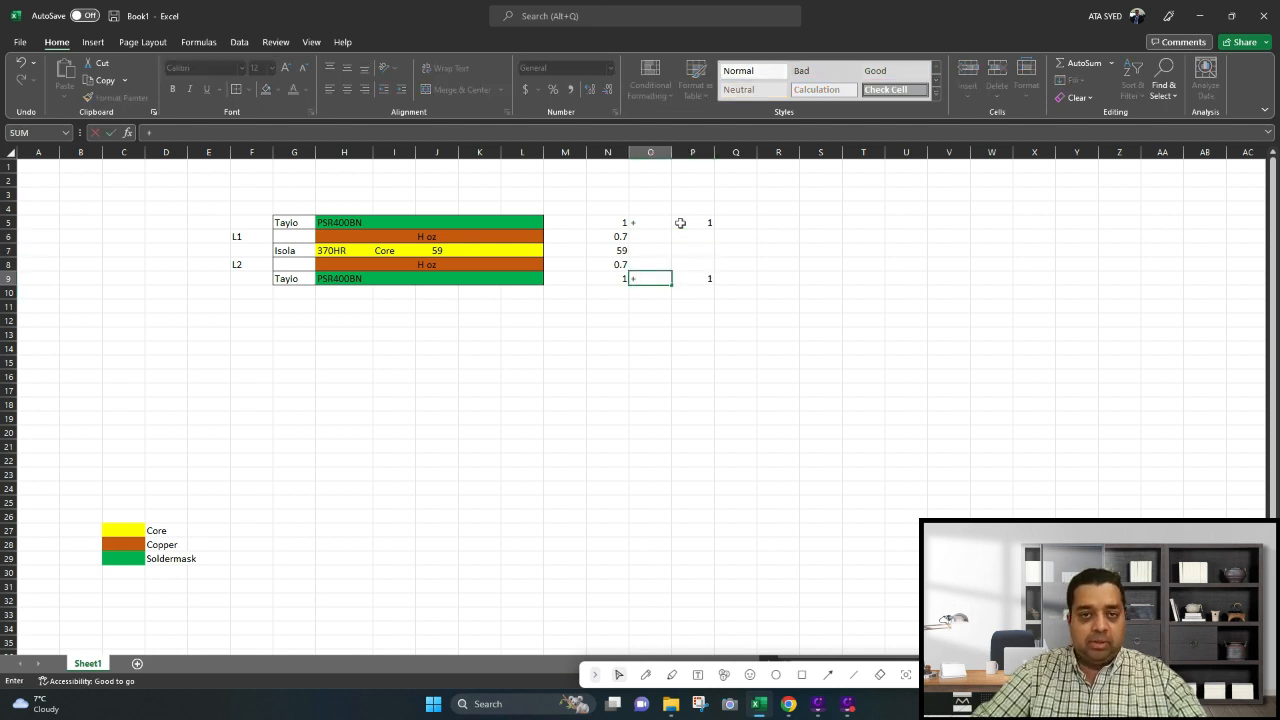
left_click(727, 223)
key("Escape")
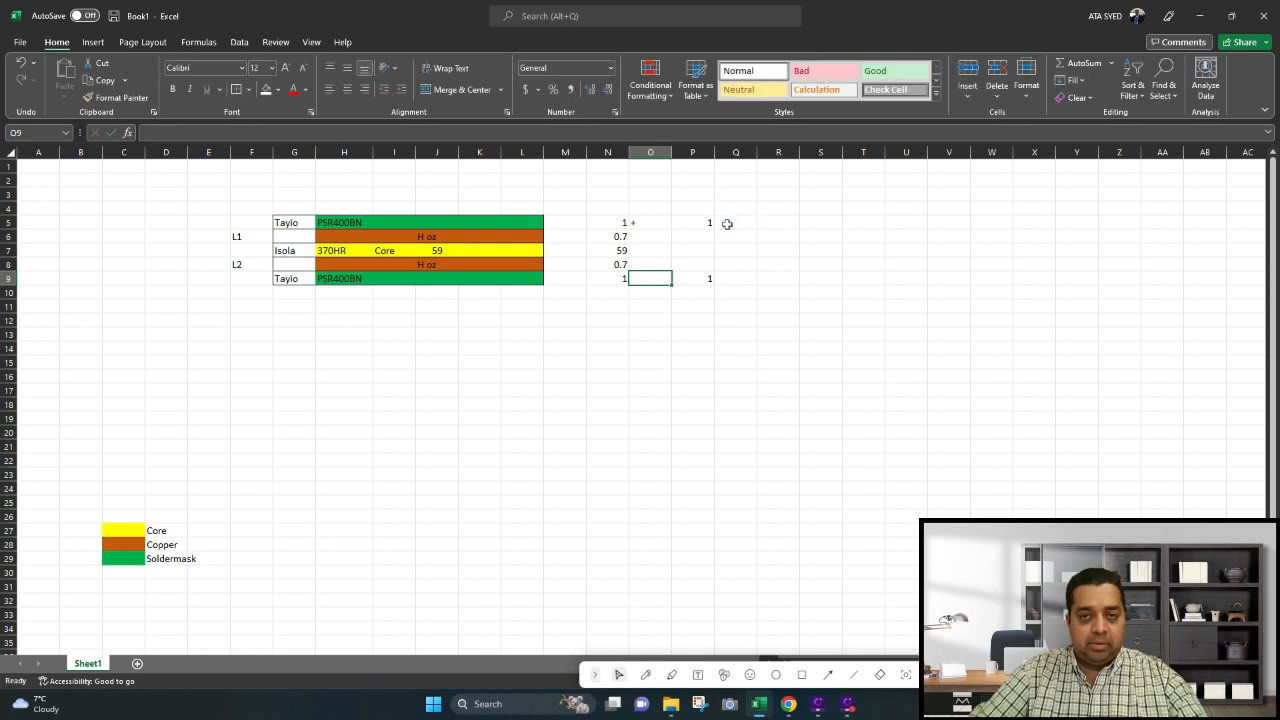
key("Escape")
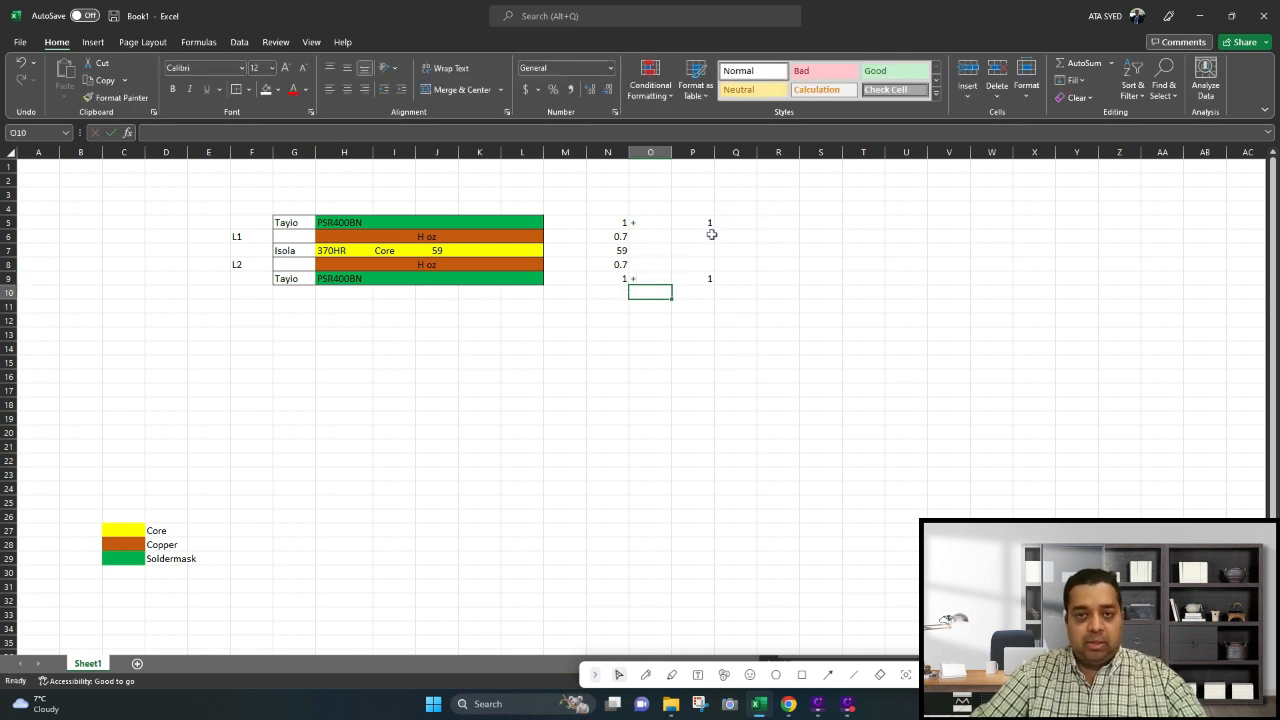
Label the additional thicknesses "Plating" in Q5 and Q9
left_click(736, 218)
type("Plating")
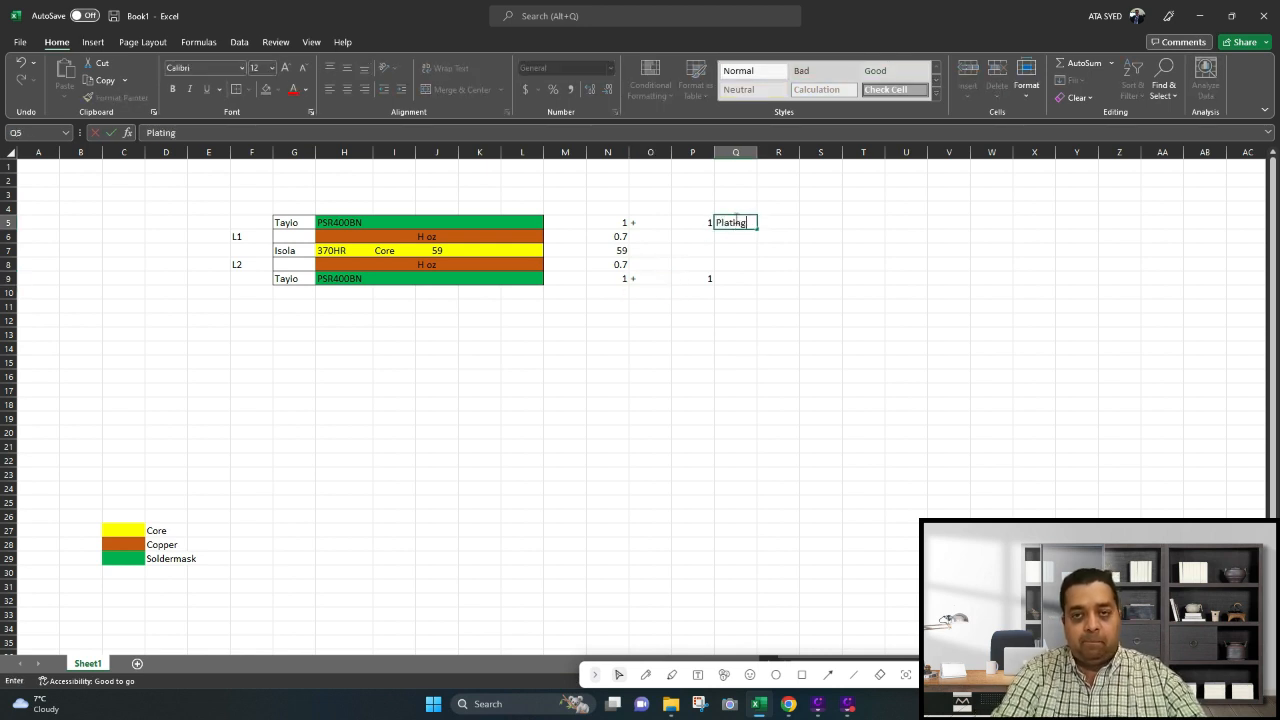
key("Return")
key("Down")
key("Down")
key("Down")
type("P")
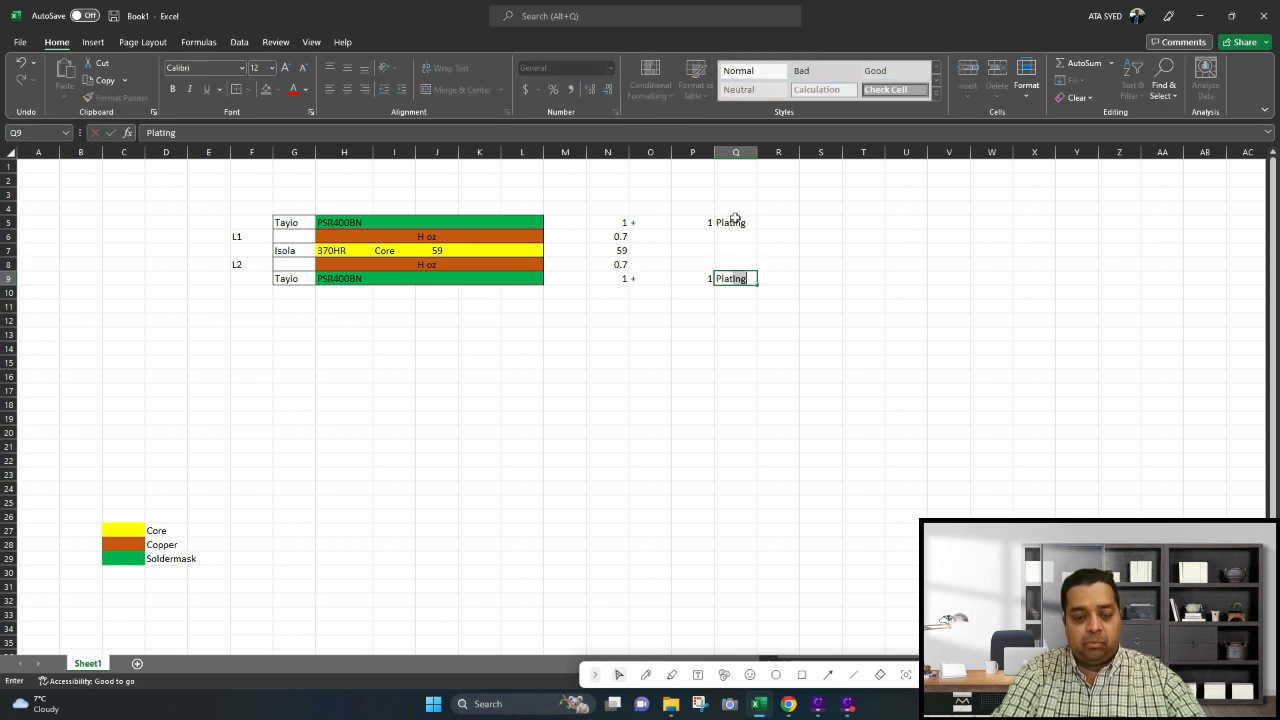
key("Return")
Center the thickness values, plus signs and plating entries in N5:Q9 horizontally
left_click_drag(664, 218, 656, 273)
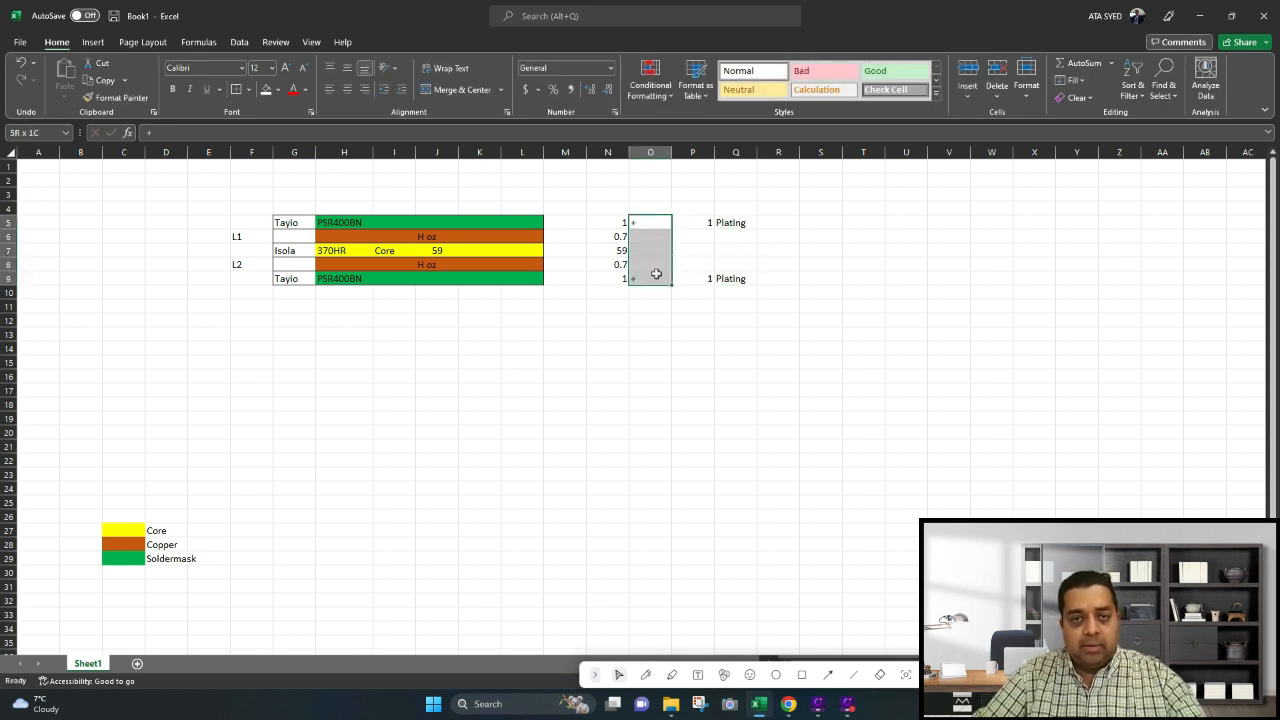
left_click(347, 89)
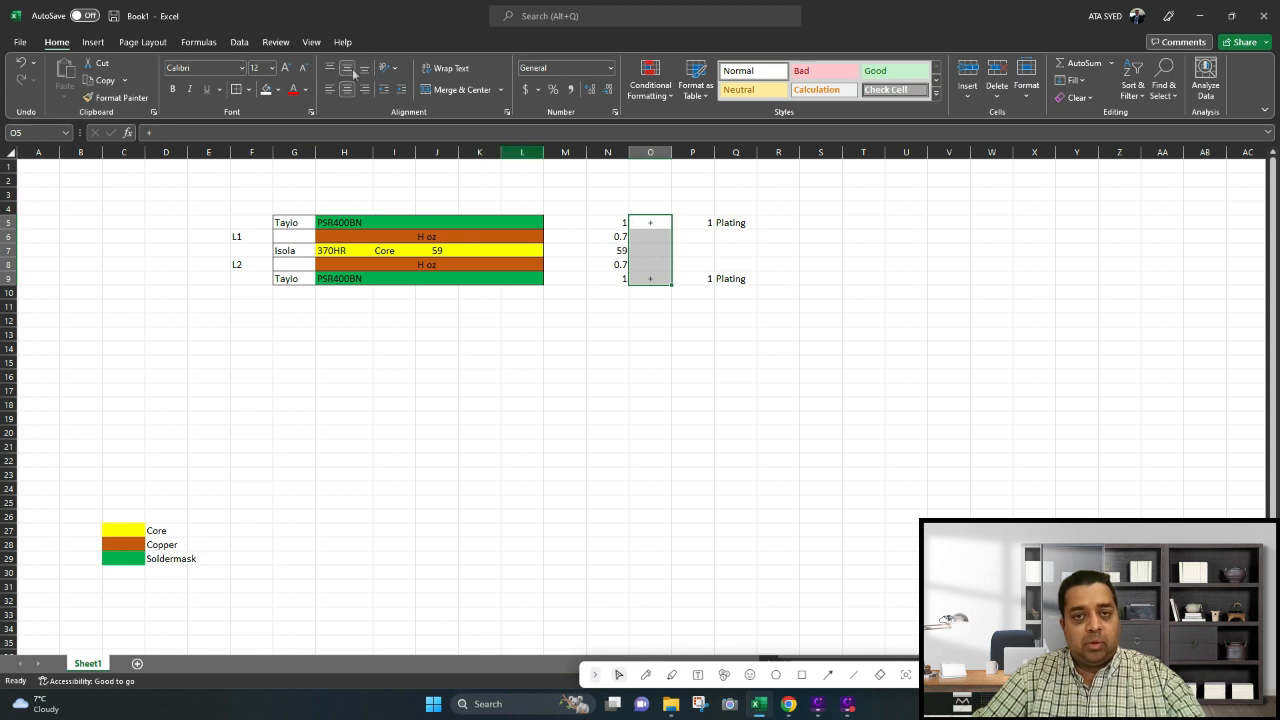
left_click_drag(610, 222, 740, 279)
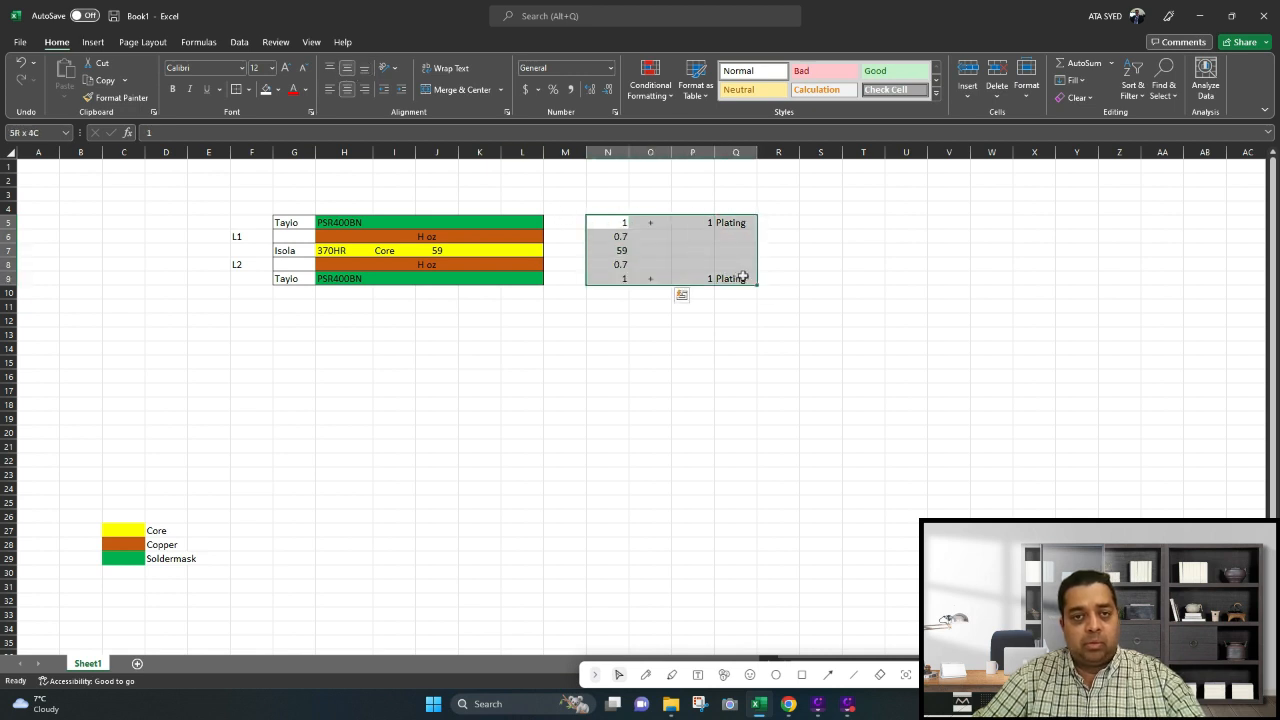
left_click(347, 89)
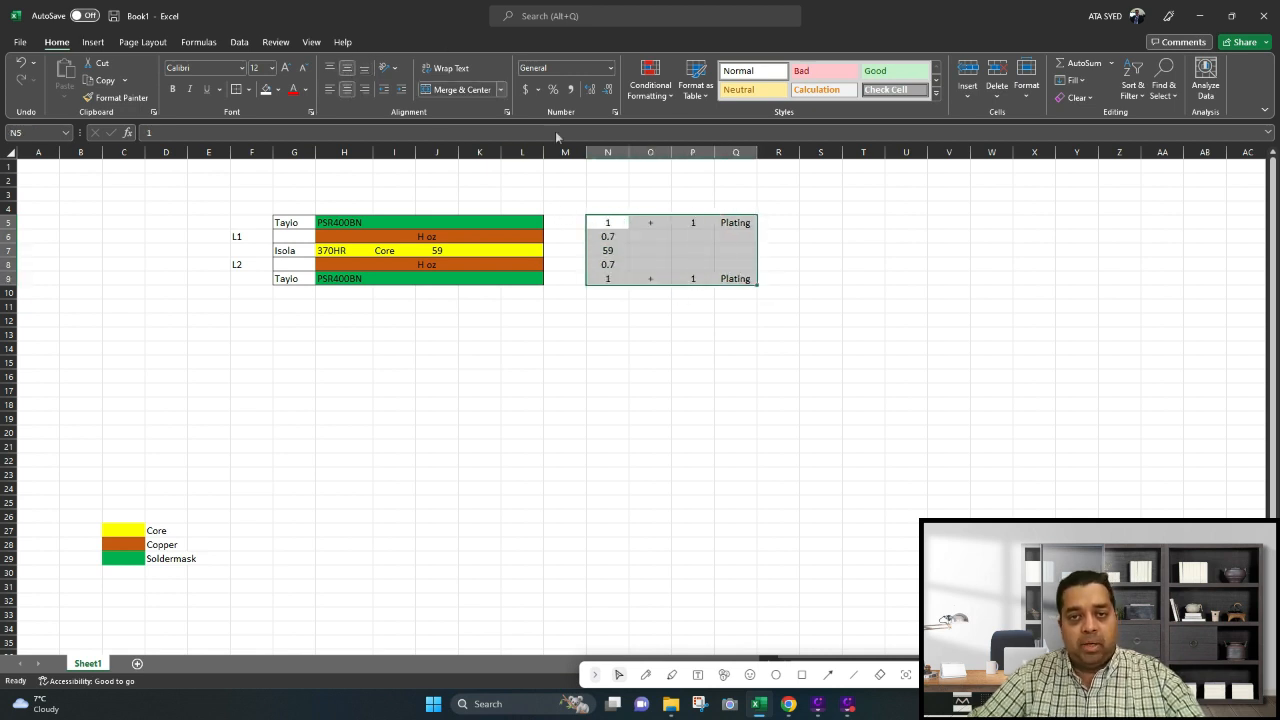
Left-align the Plating labels in Q5:Q9 and narrow columns O and P to fit their contents
left_click_drag(740, 222, 743, 277)
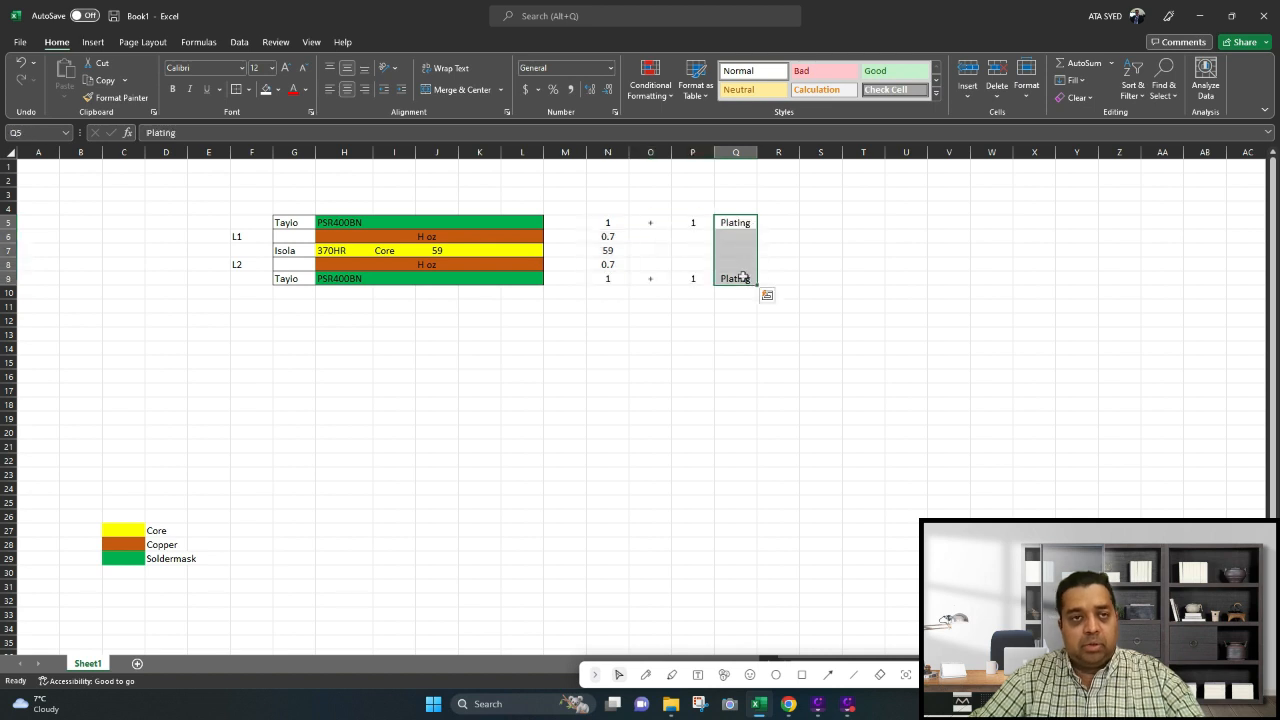
left_click(330, 89)
mouse_move(672, 151)
left_mouse_down()
mouse_move(638, 152)
mouse_move(662, 152)
left_mouse_up()
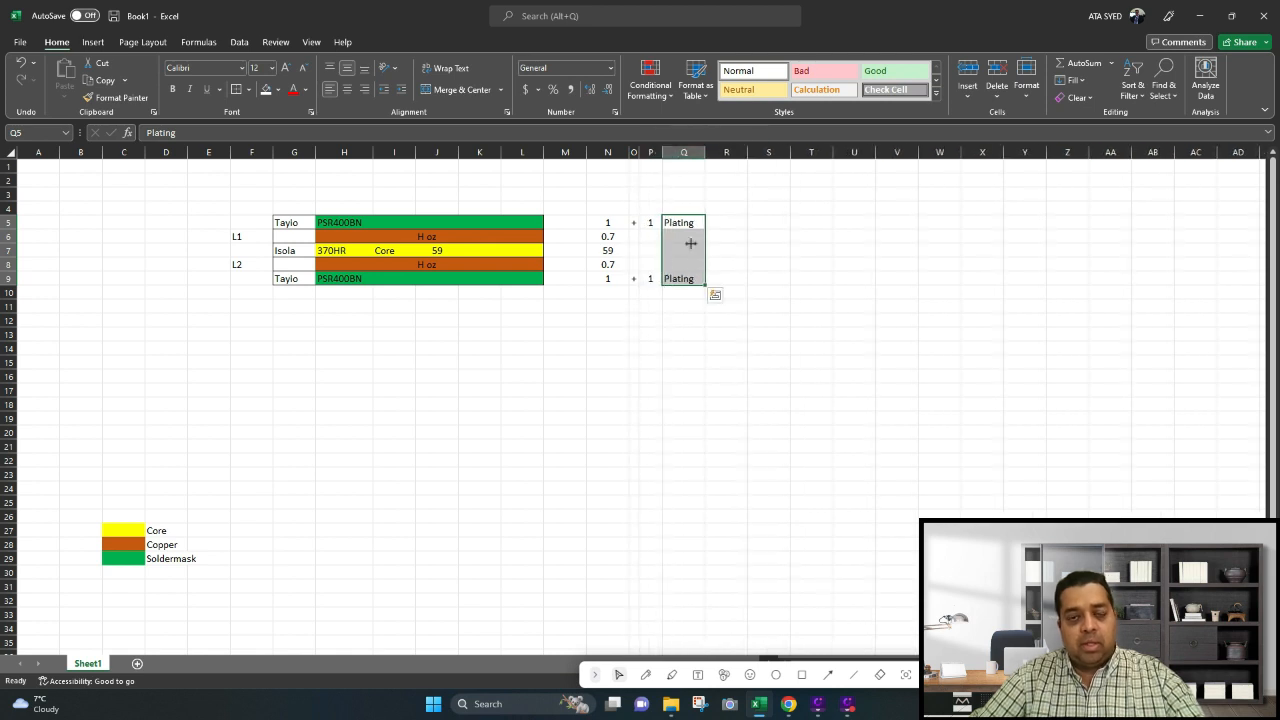
Enter the label "Total Thickness" in J12, below the stack-up
left_click(435, 318)
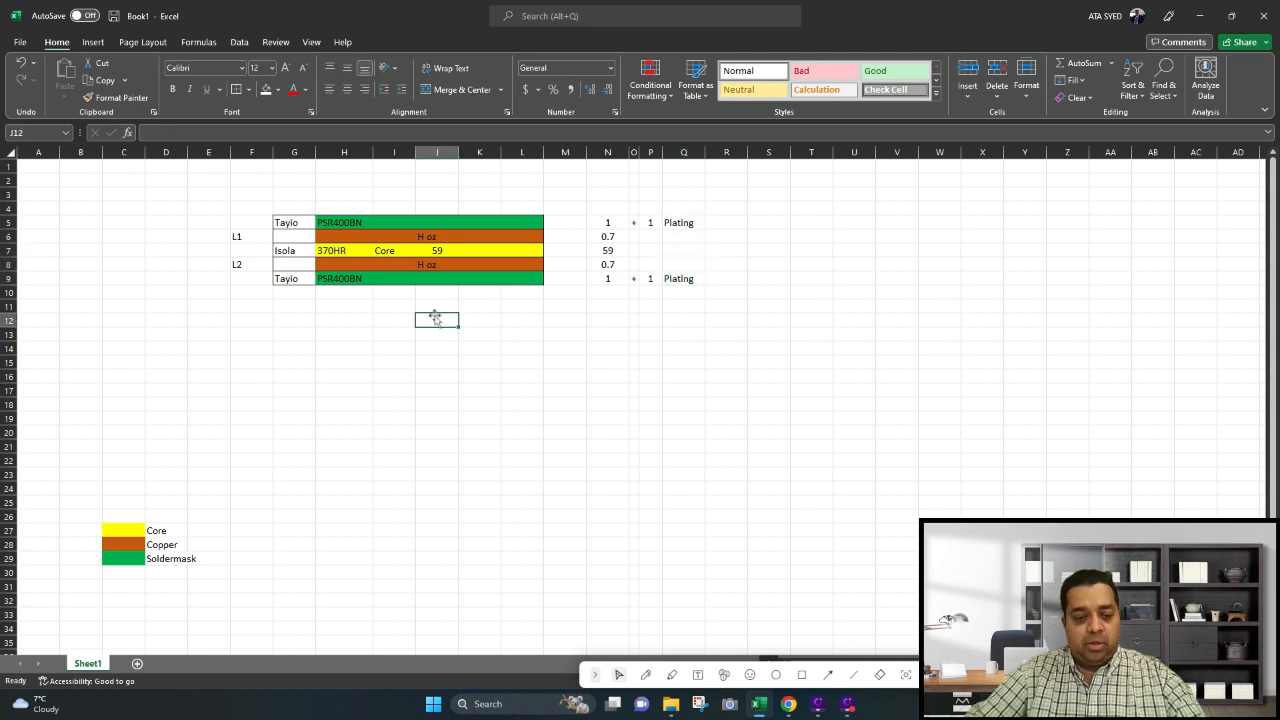
type("Total Thickness")
key("Return")
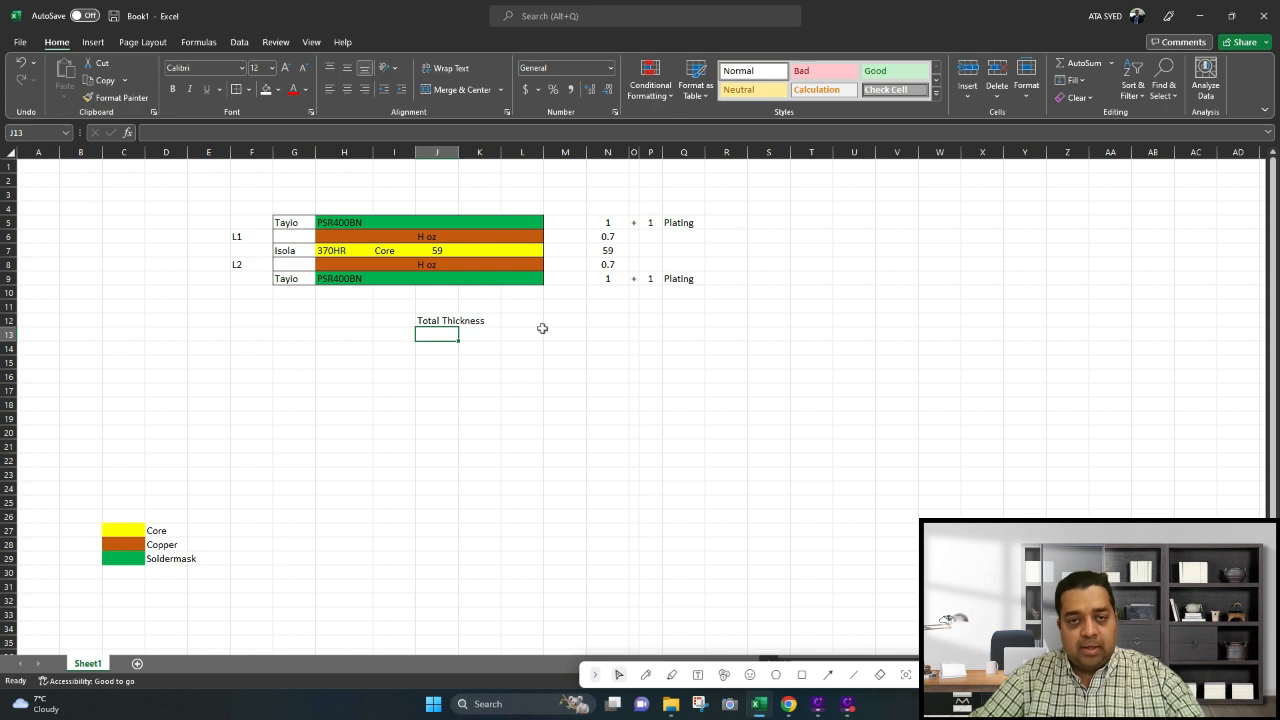
Calculate the total thickness in N12 with =SUM(N5:N9)+P5+P9 and center the cell
left_click(603, 320)
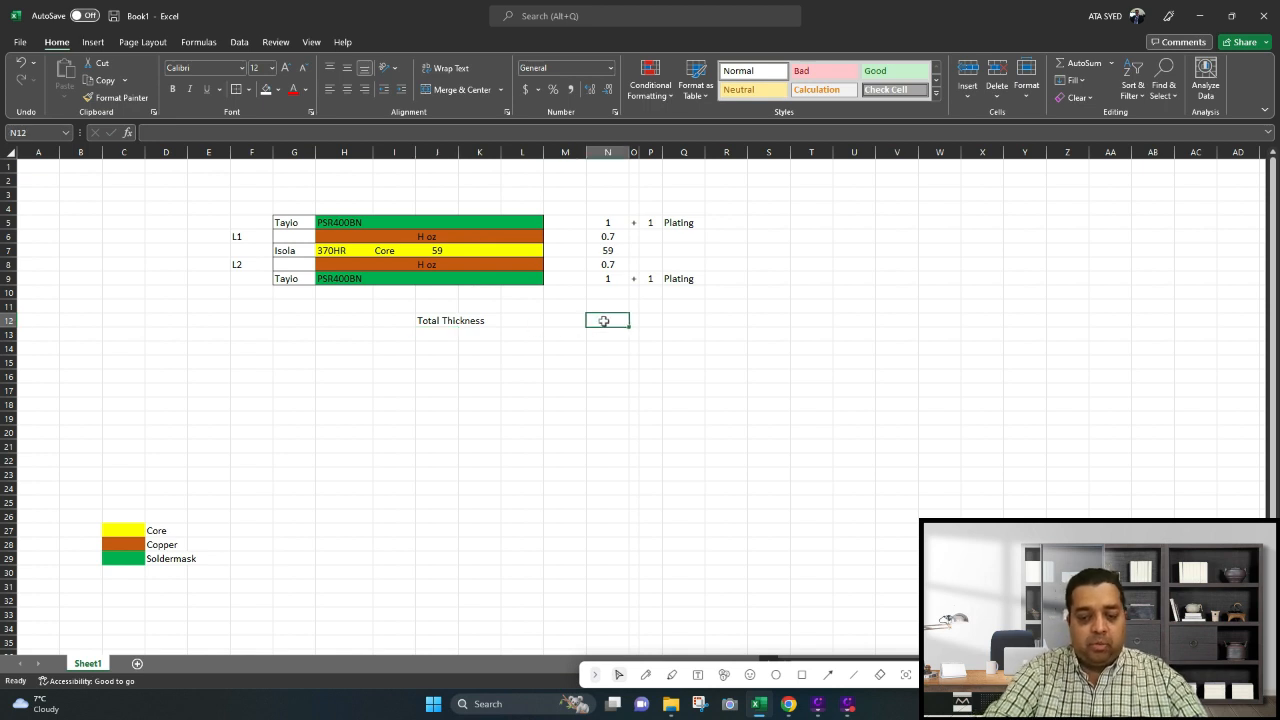
type("=sum")
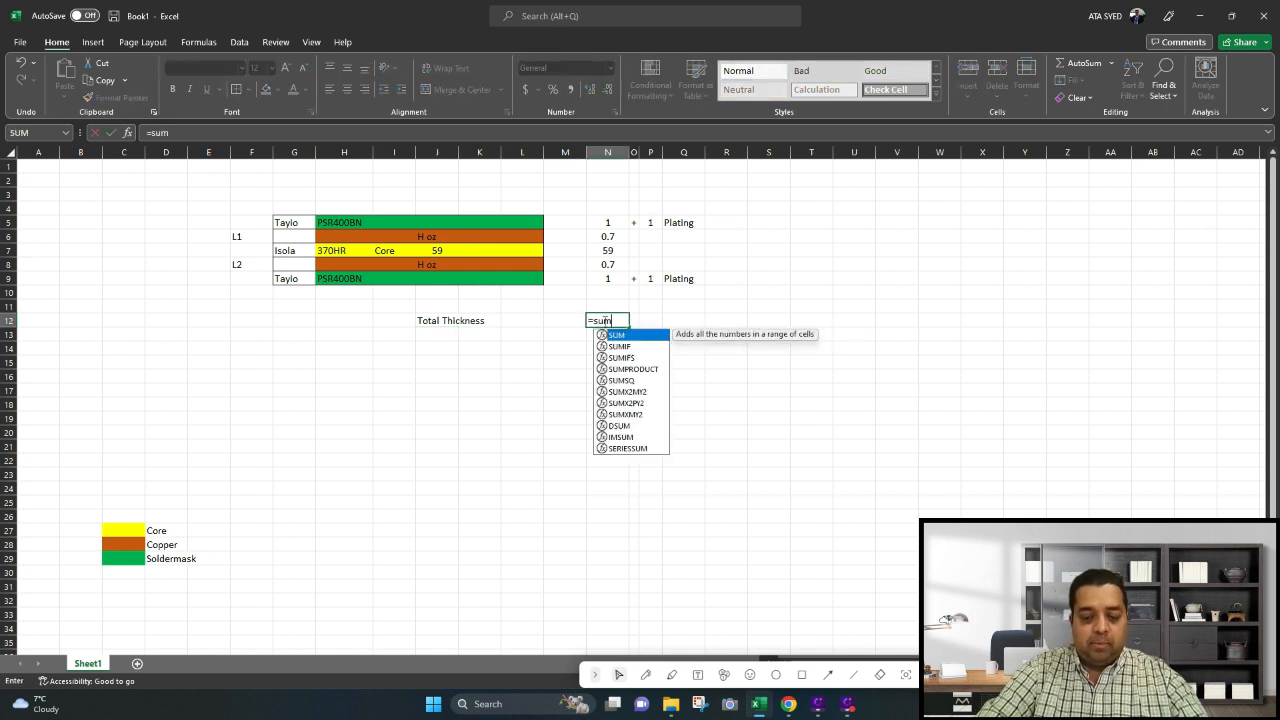
type("(")
left_click_drag(604, 222, 611, 276)
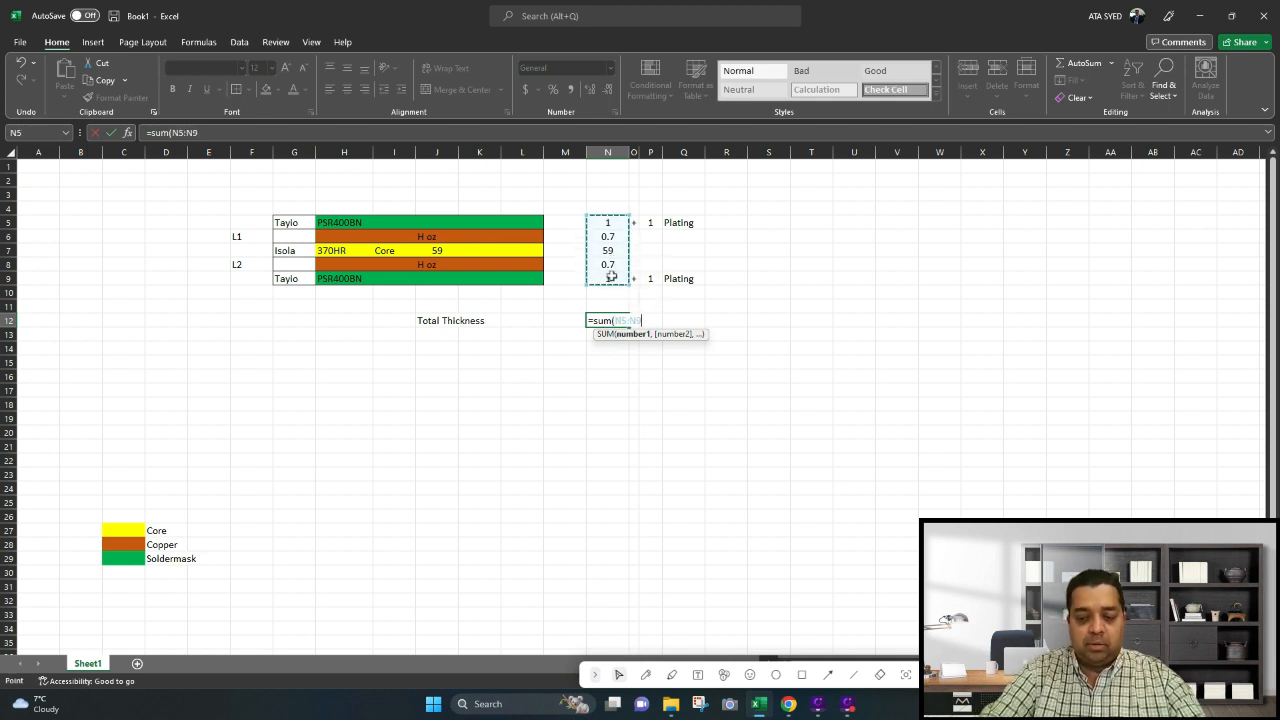
type(")+")
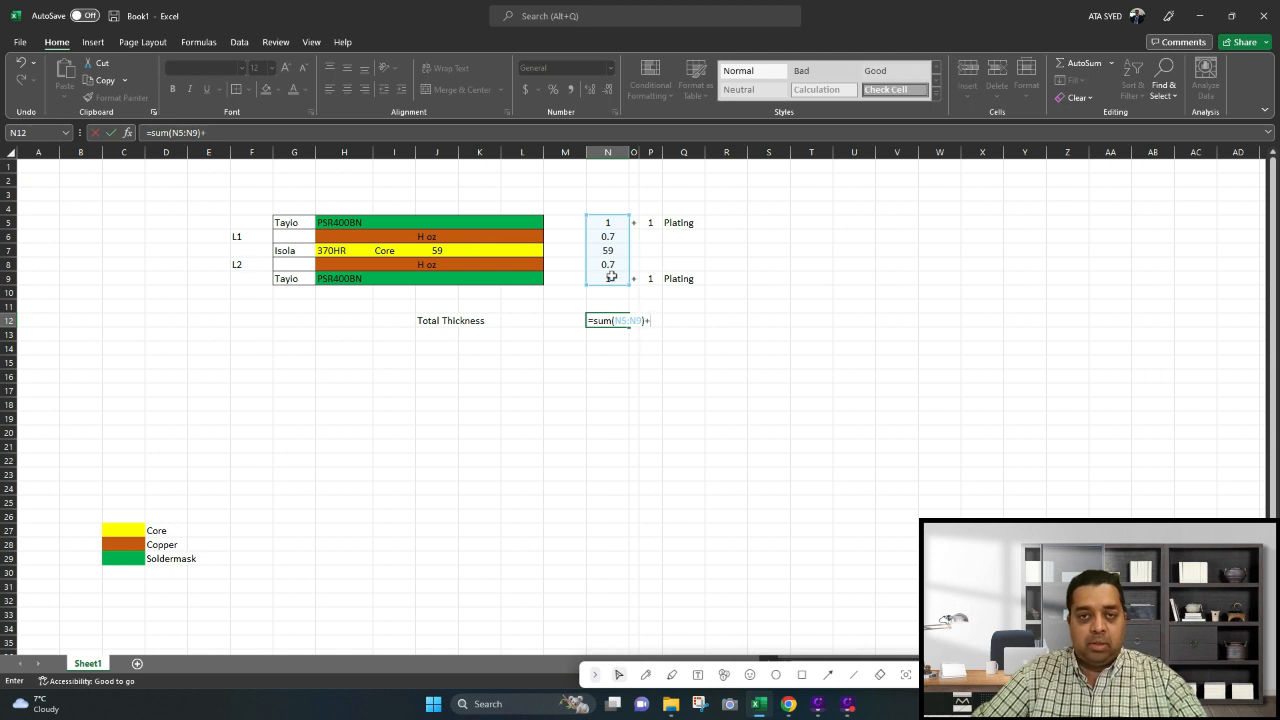
left_click(651, 222)
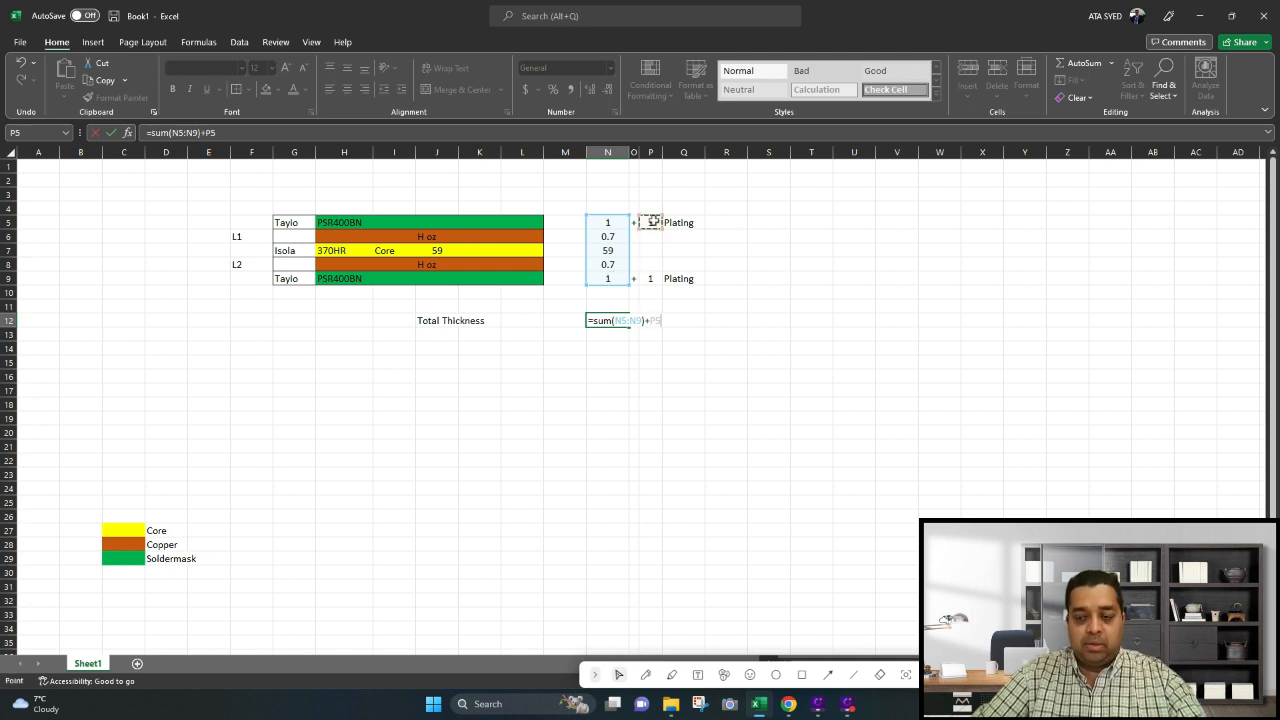
type("+")
left_click(649, 279)
key("Return")
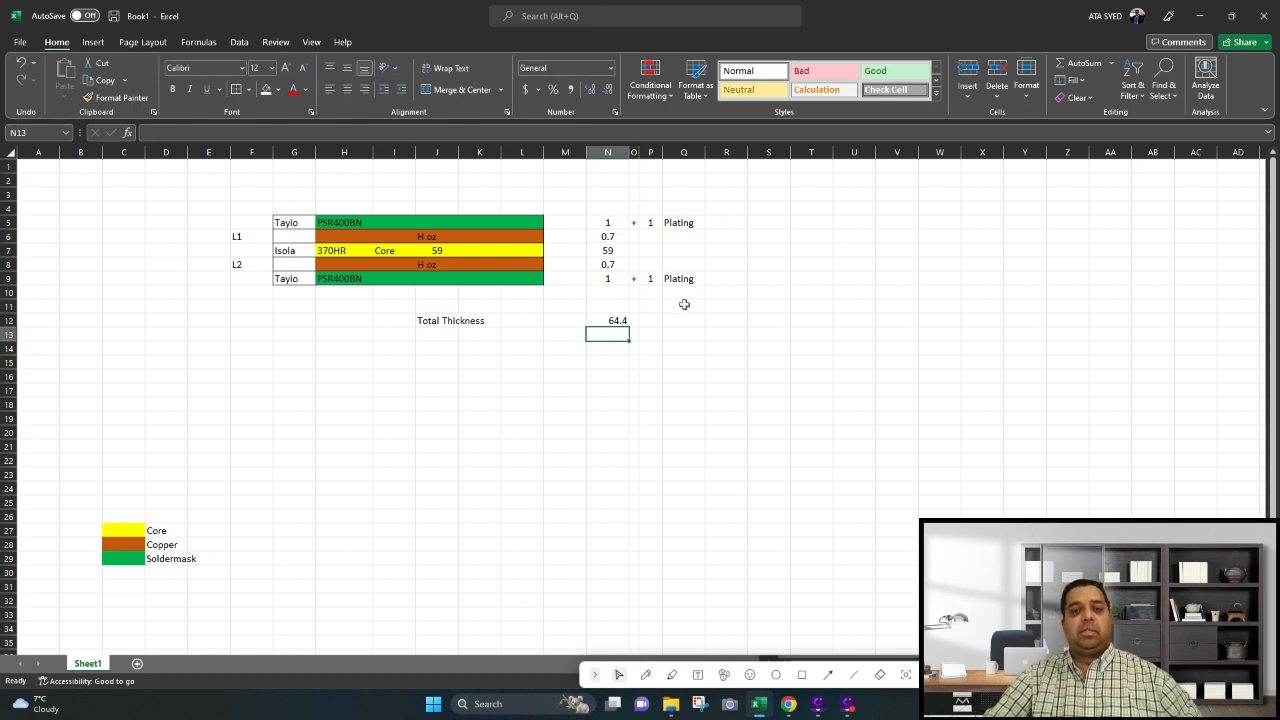
left_click(617, 318)
left_click(347, 89)
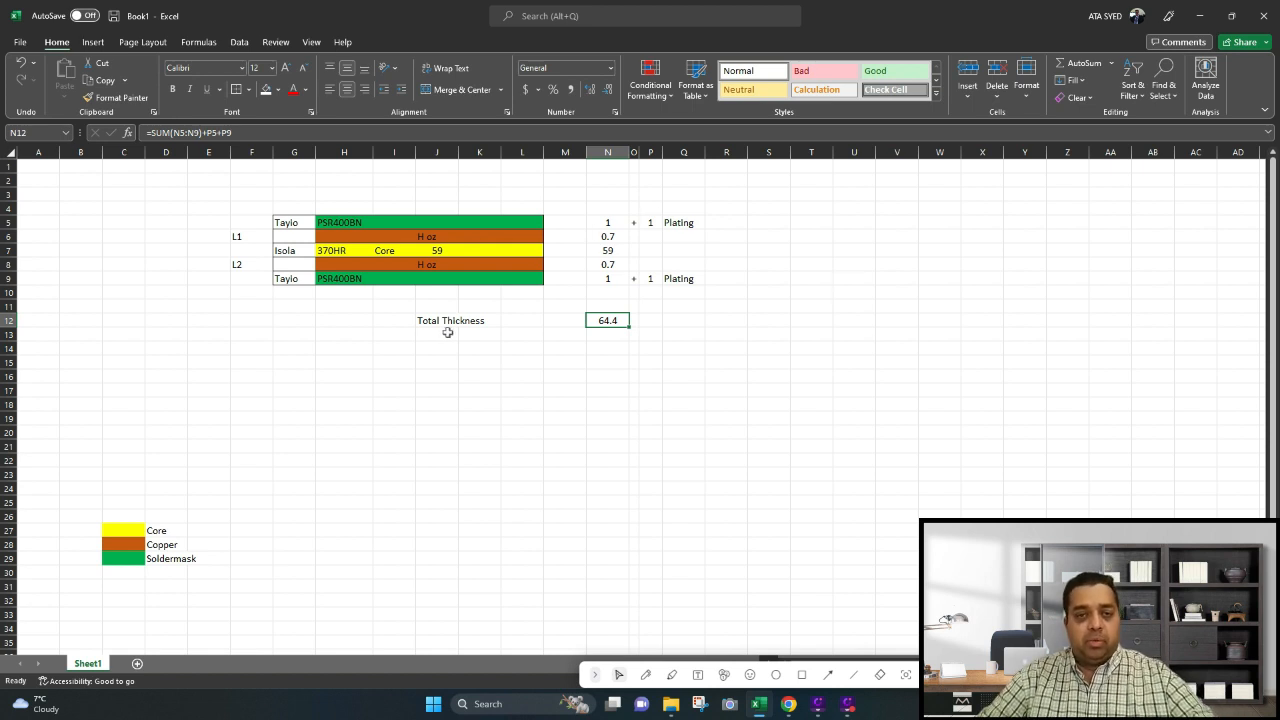
Delete the empty column M beside the stack-up and slightly widen the thickness column that takes its place
right_click(565, 152)
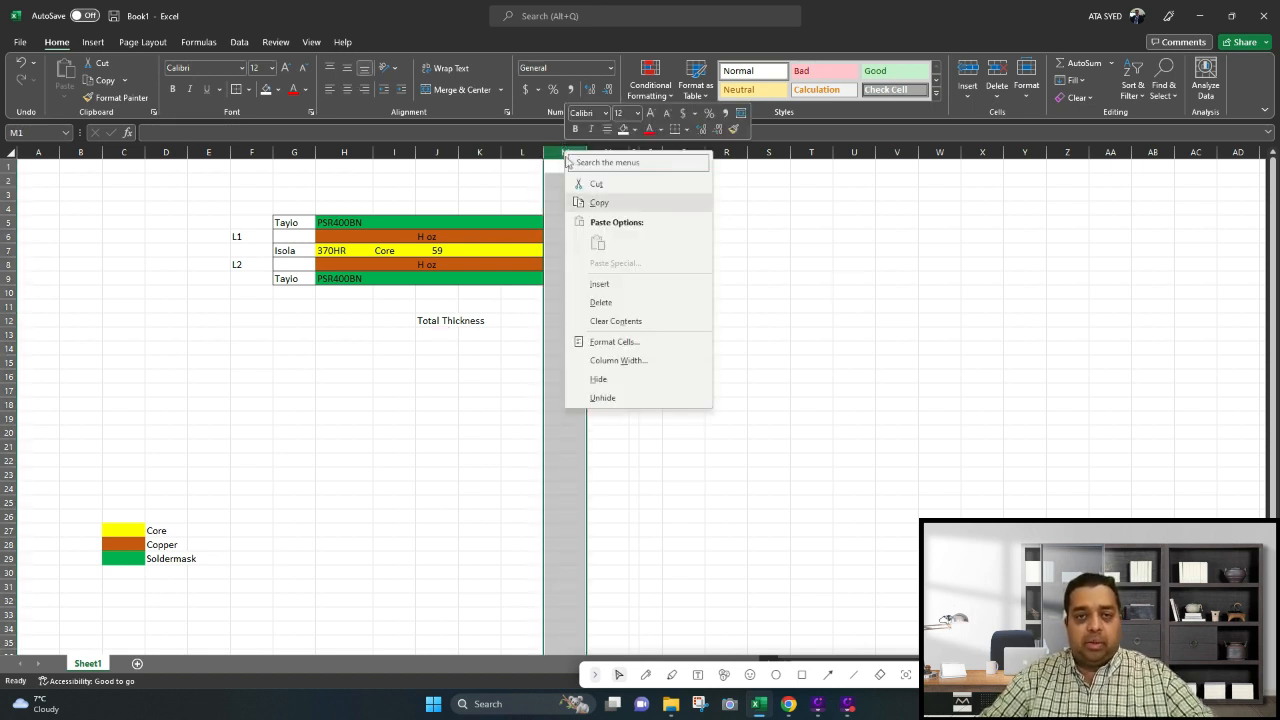
left_click(600, 302)
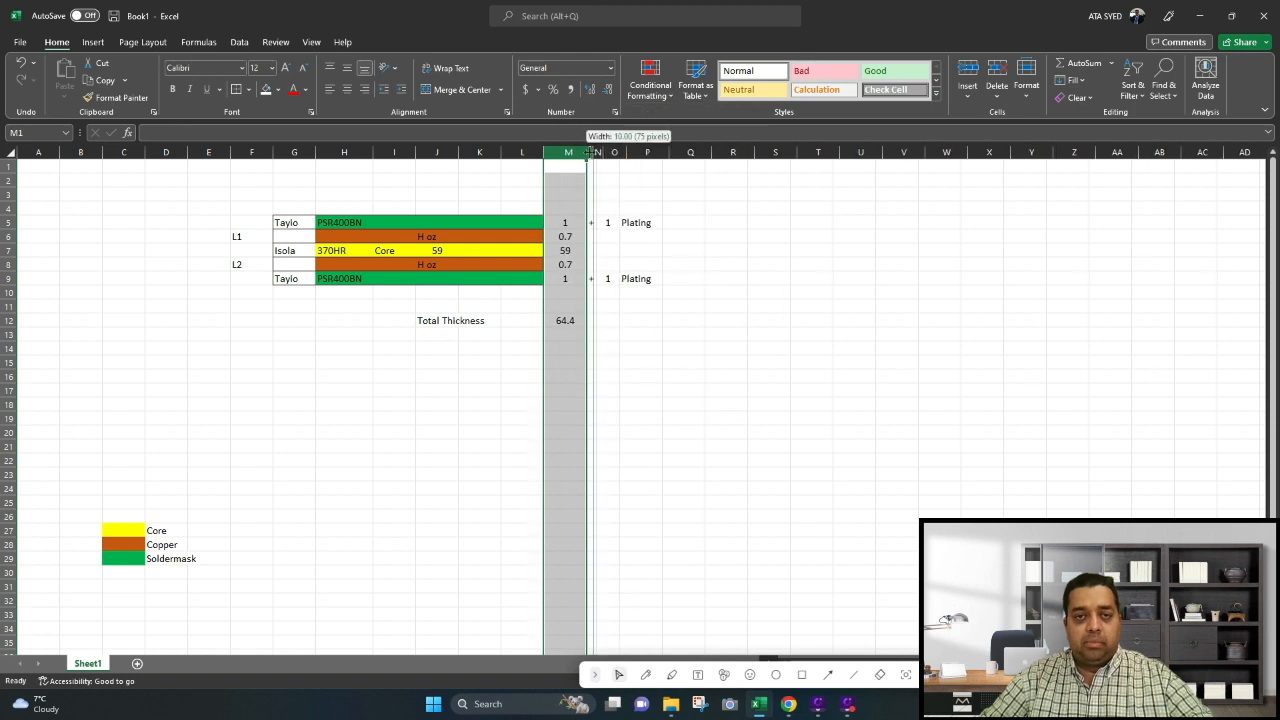
left_click(537, 347)
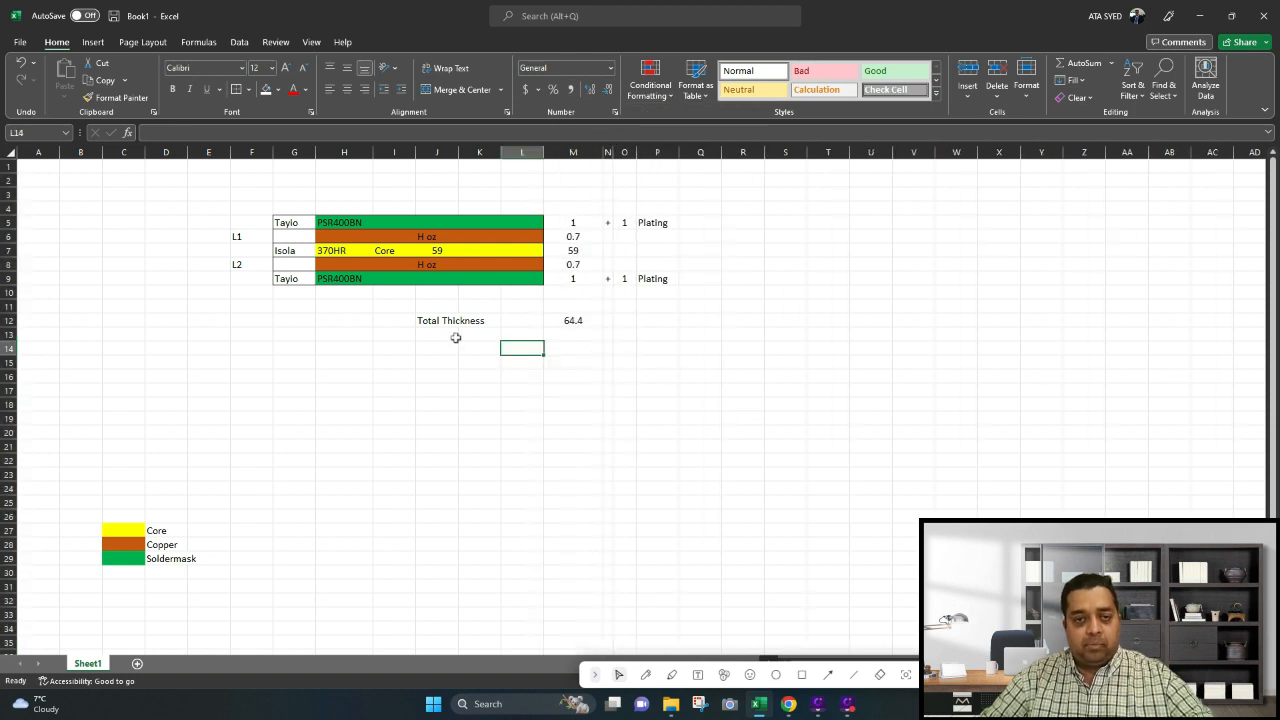
left_click_drag(433, 333, 462, 333)
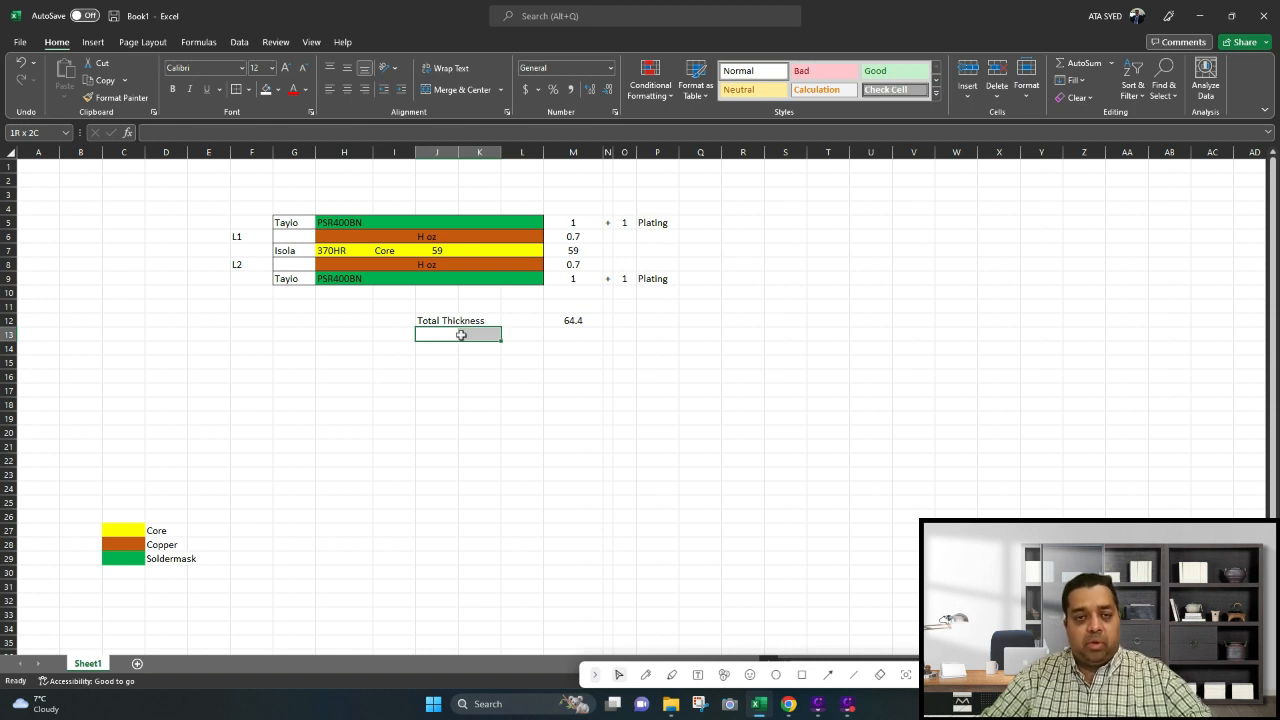
left_click_drag(461, 335, 438, 337)
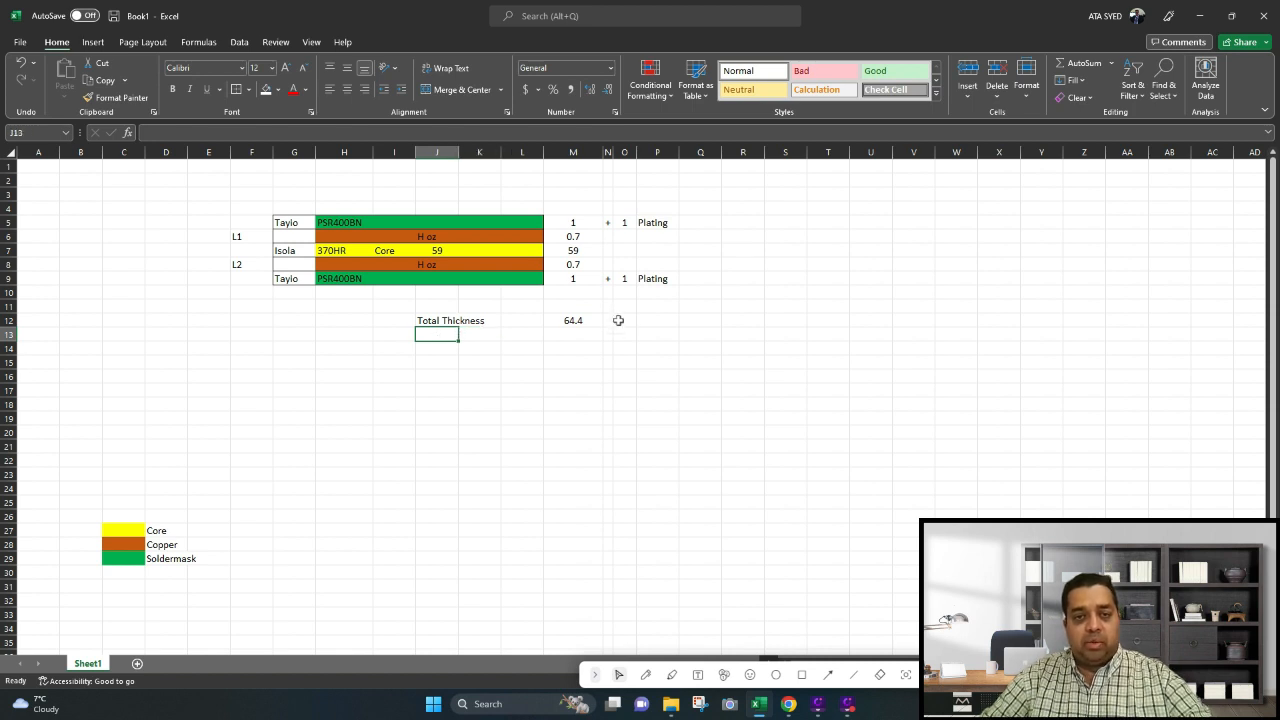
left_click(607, 320)
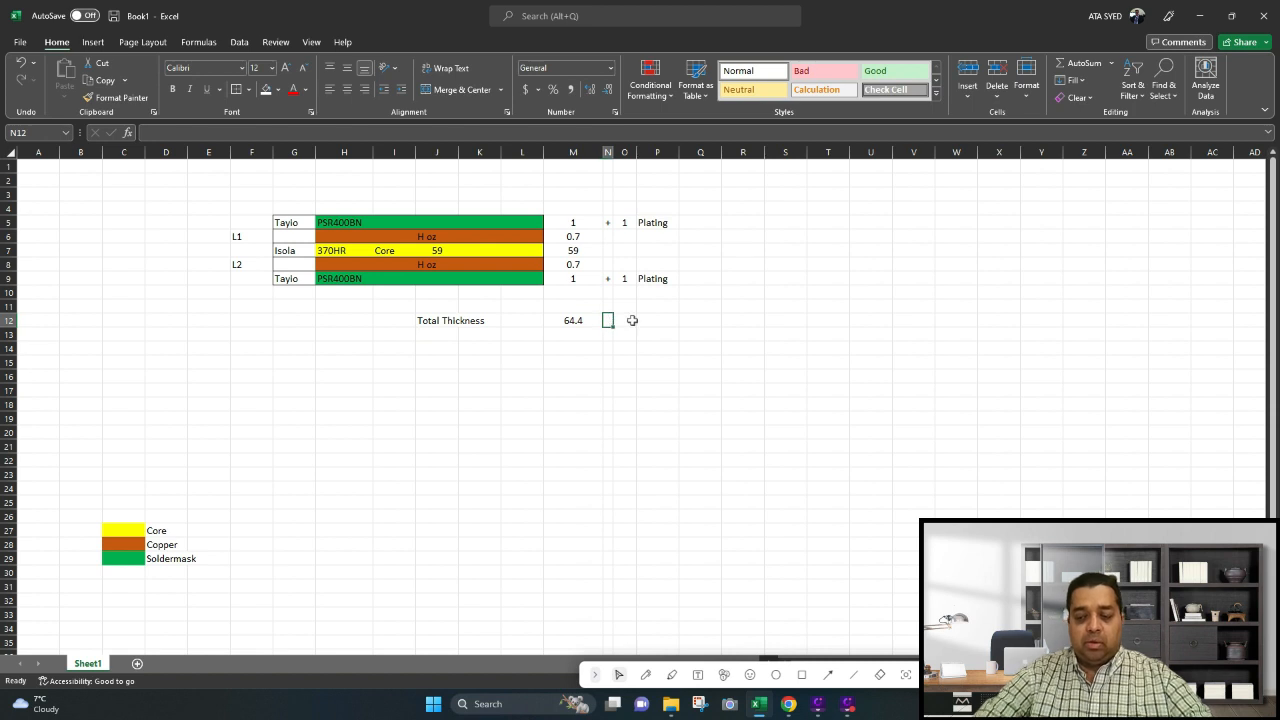
Add "Calculated" in front of the Total Thickness label in J12
key("Left")
key("Left")
key("Left")
key("Left")
key("Left")
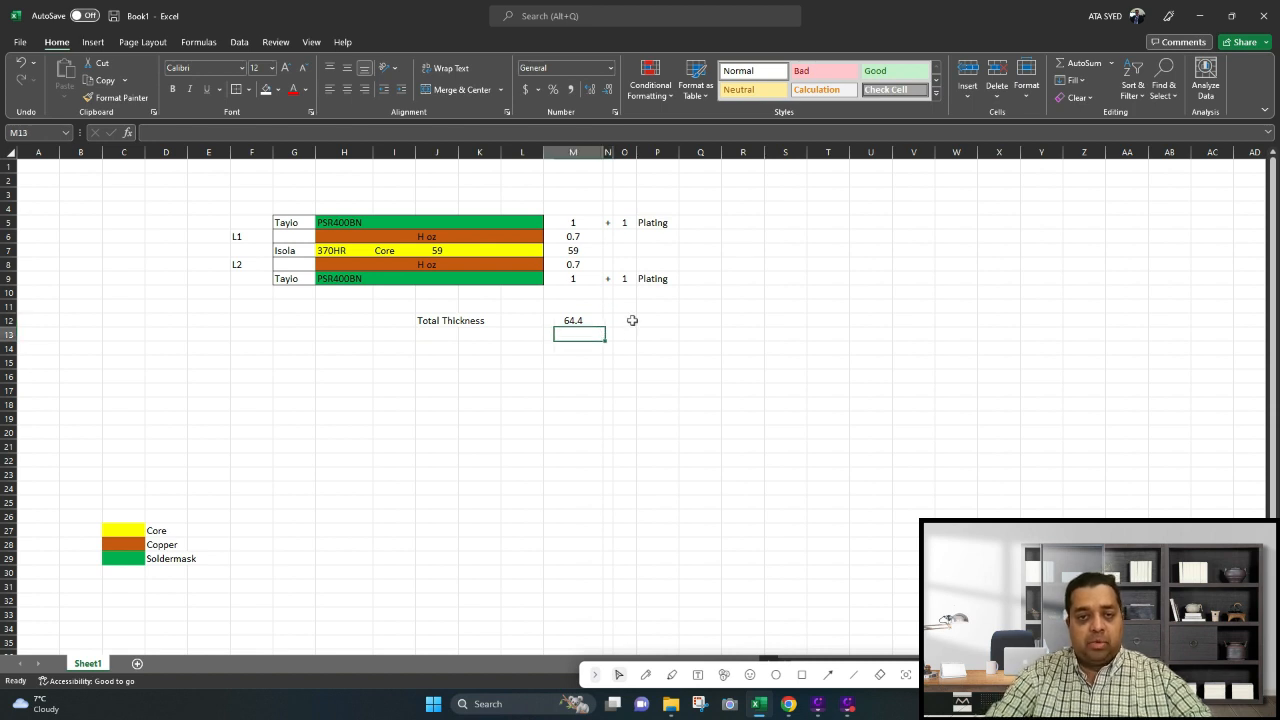
key("Right")
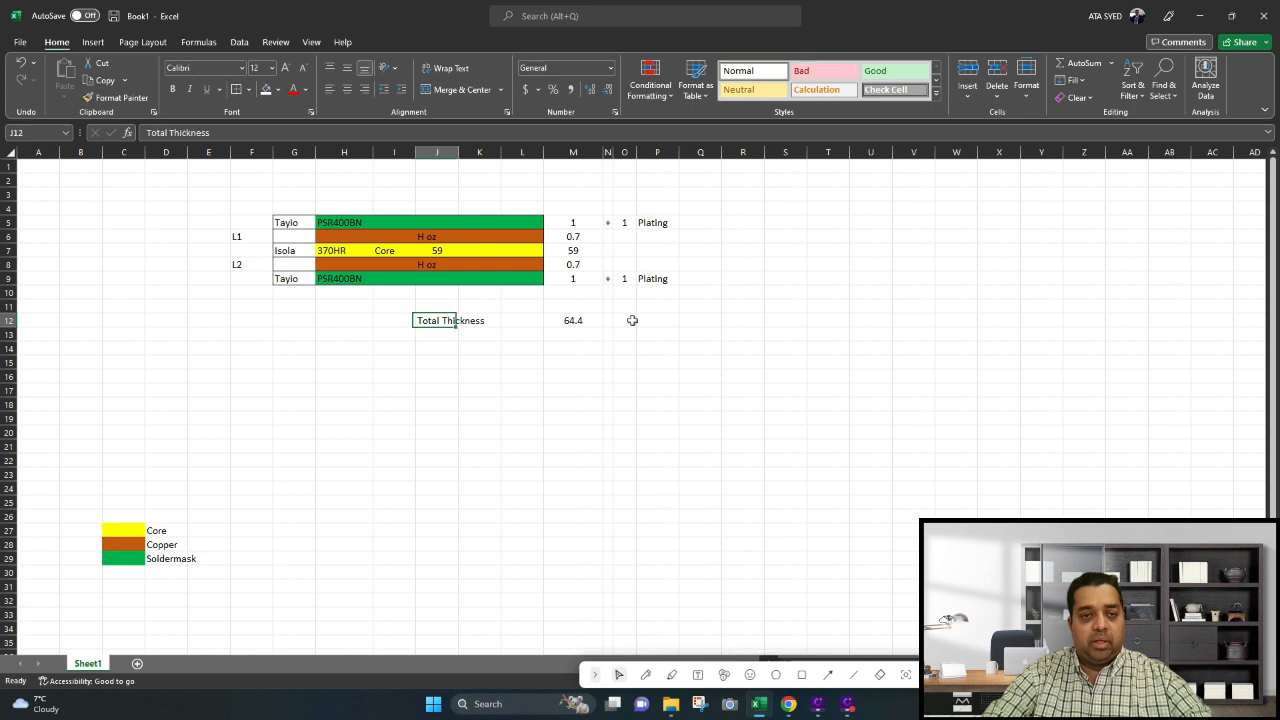
left_click(147, 133)
type("aCalculated")
key("Return")
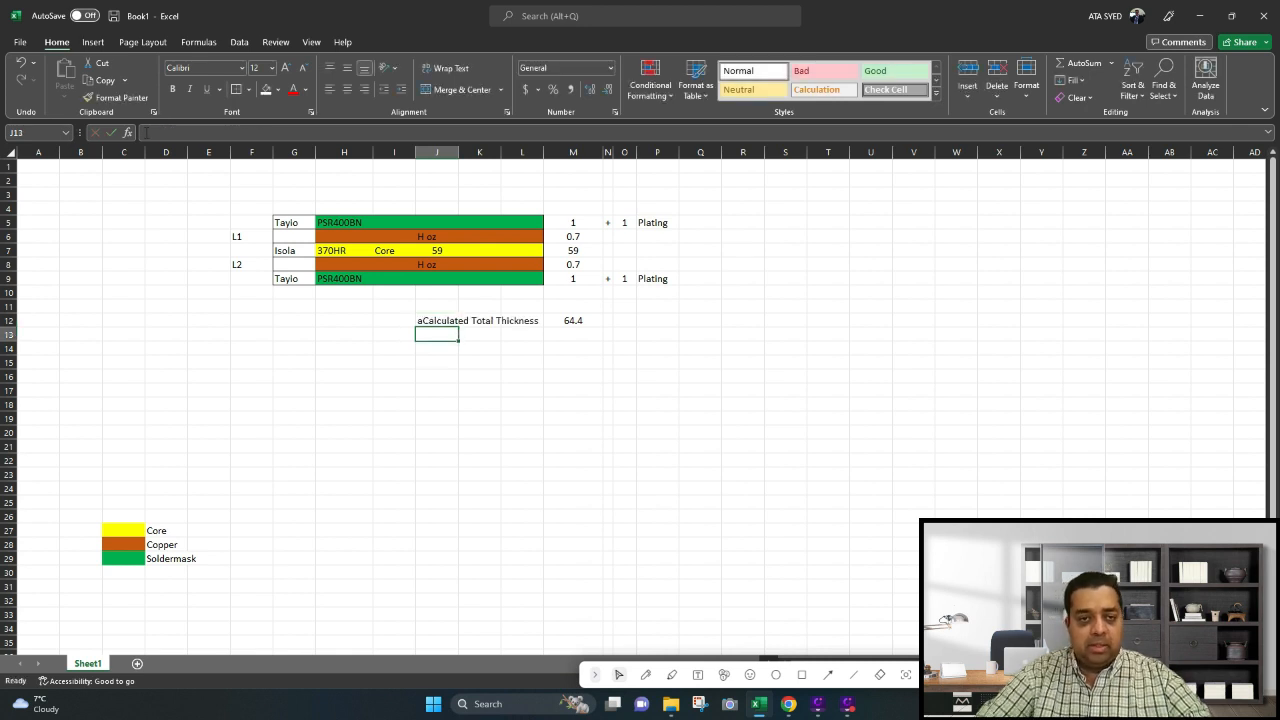
Remove the stray "a" so the label in J12 reads "Calculated Total Thickness"
key("Up")
key("F2")
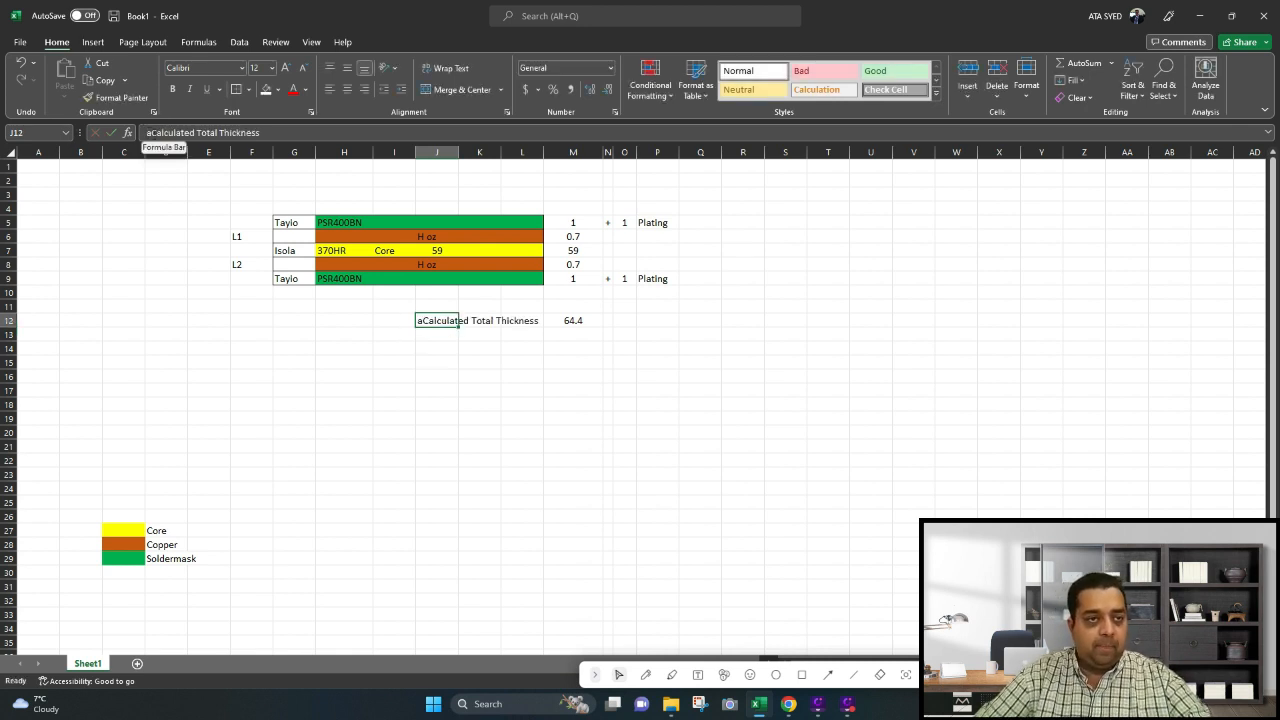
key("Home")
key("Delete")
key("Return")
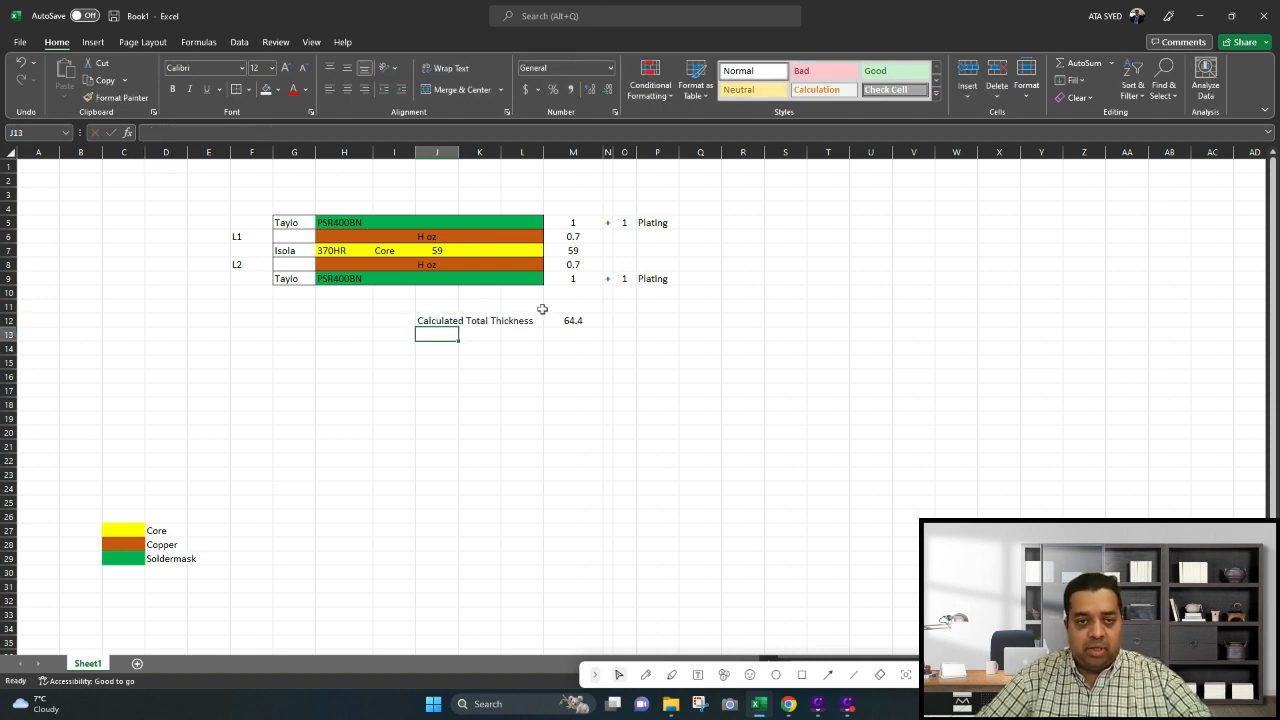
Enter "Tolerance +/- 10%" in J13, below the total thickness label
type("Tolerance +/")
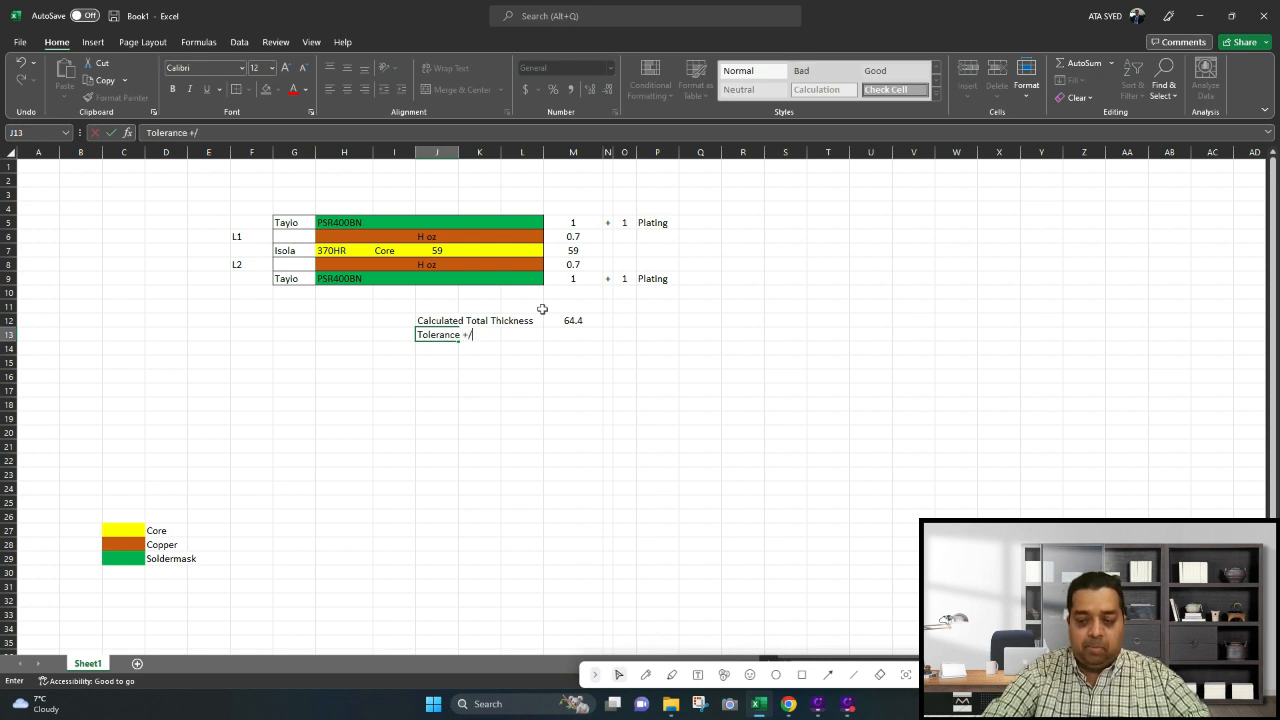
type("- 10%")
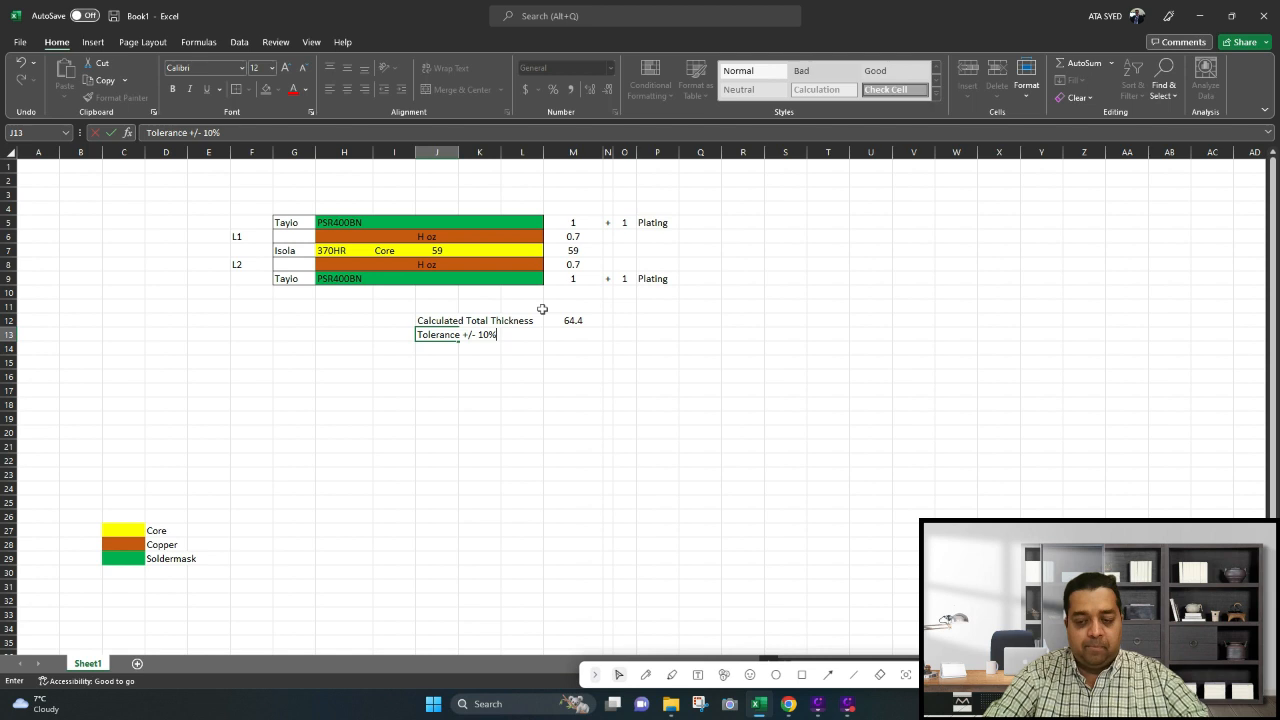
key("Return")
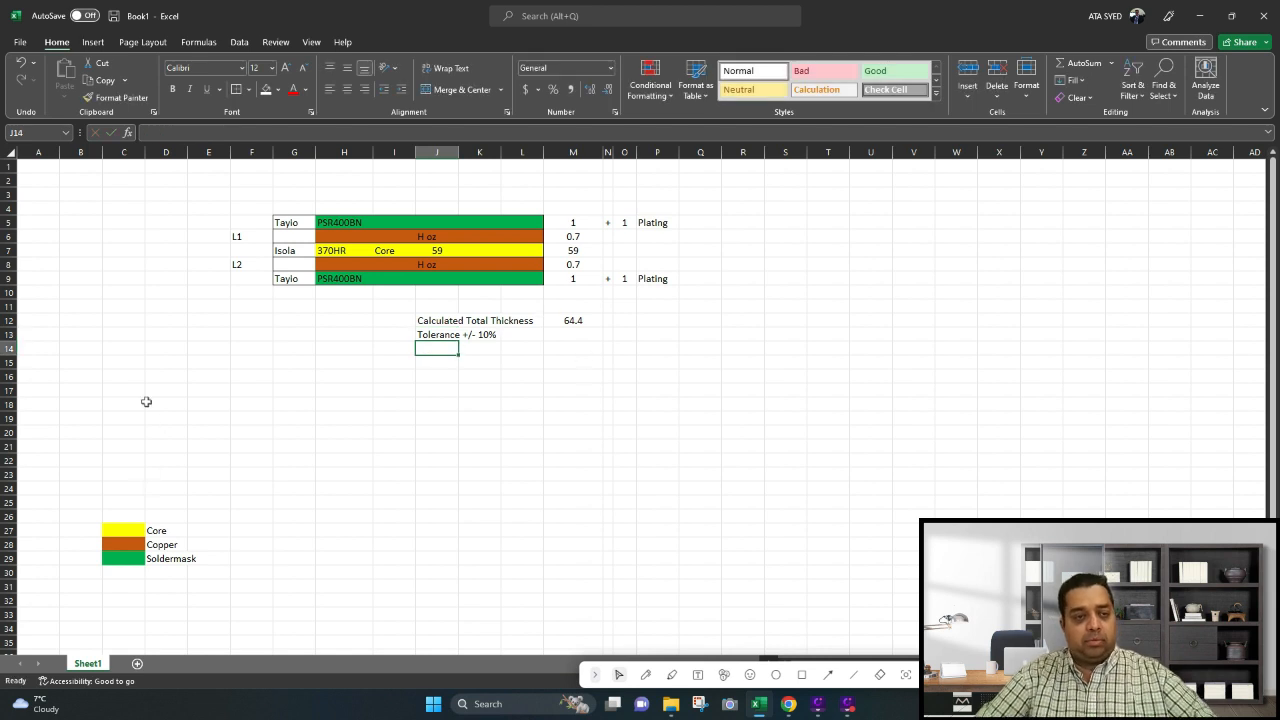
Move the color legend from C27:D29 to the area starting at B2
left_click_drag(113, 530, 178, 559)
key("ctrl+c")
left_click(83, 181)
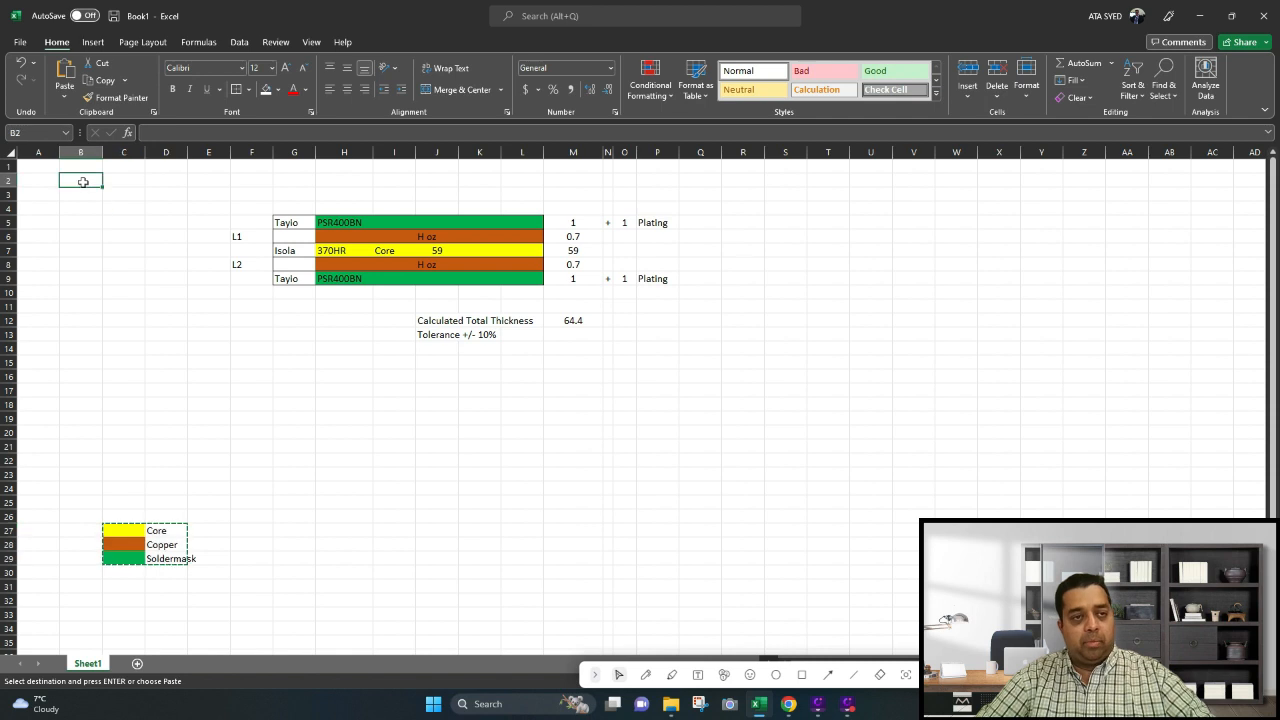
key("Return")
left_click(344, 418)
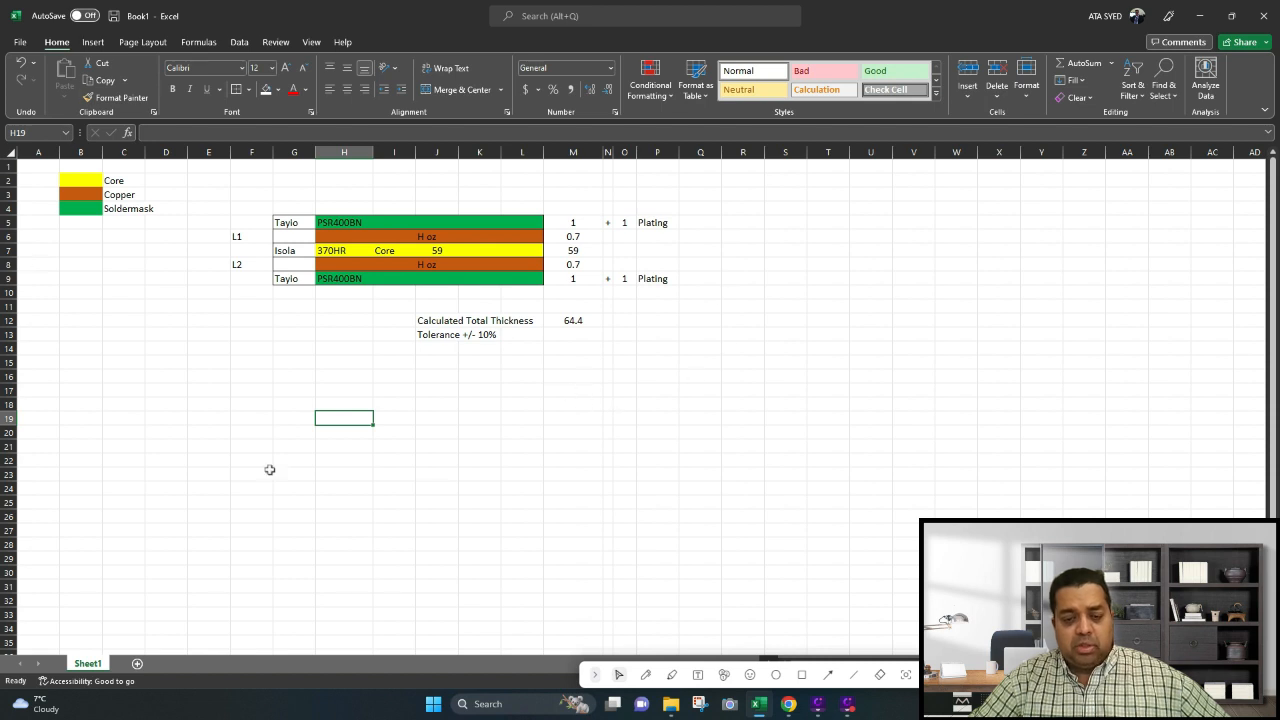
double_click(808, 310)
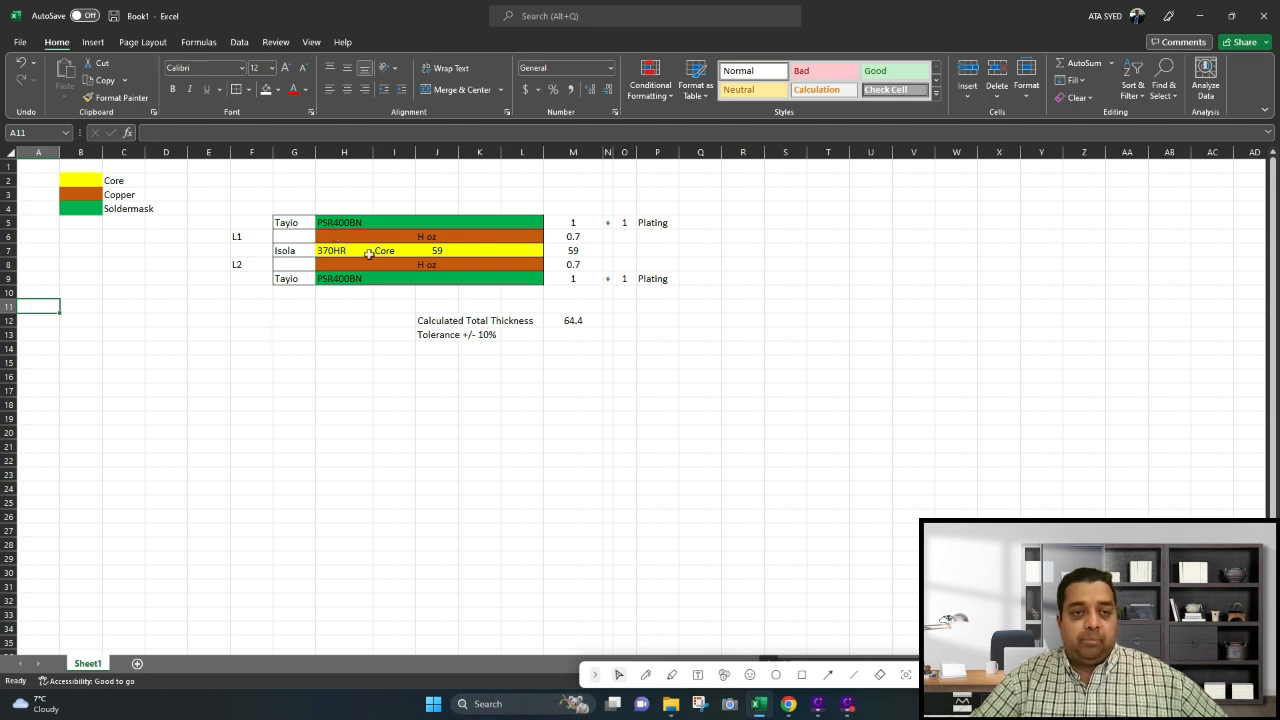
left_click(288, 251)
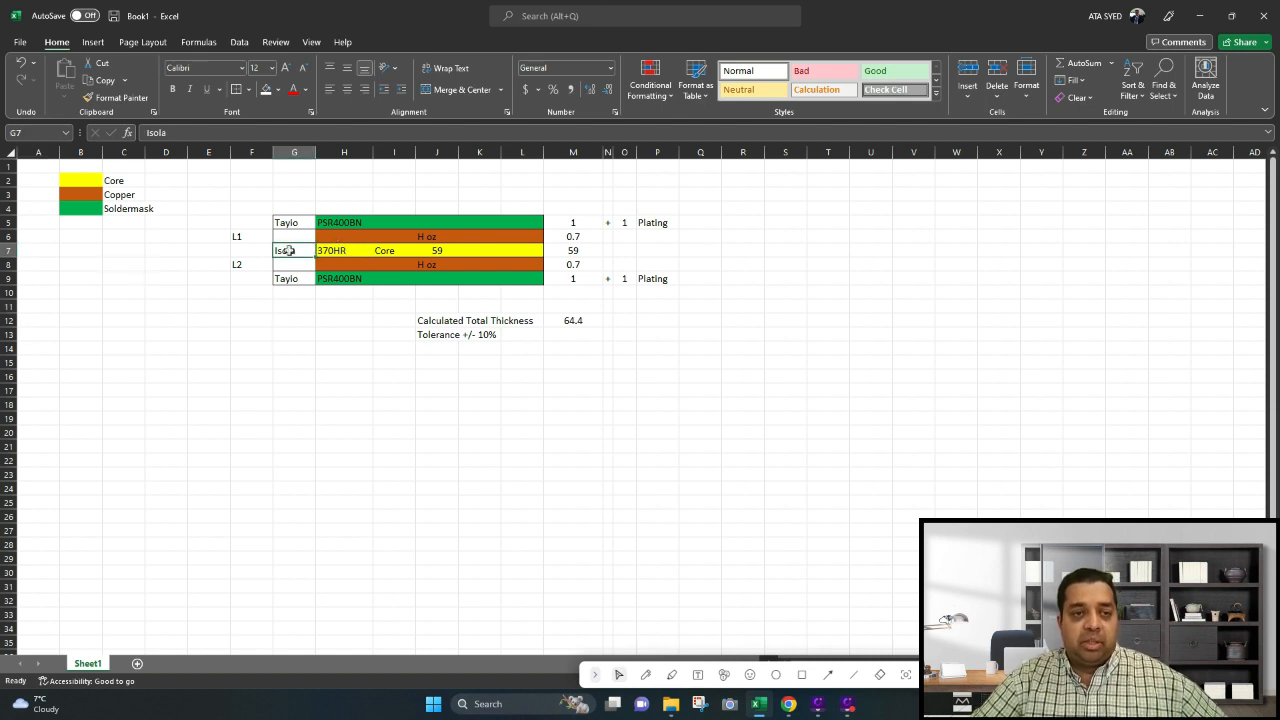
left_click(340, 250)
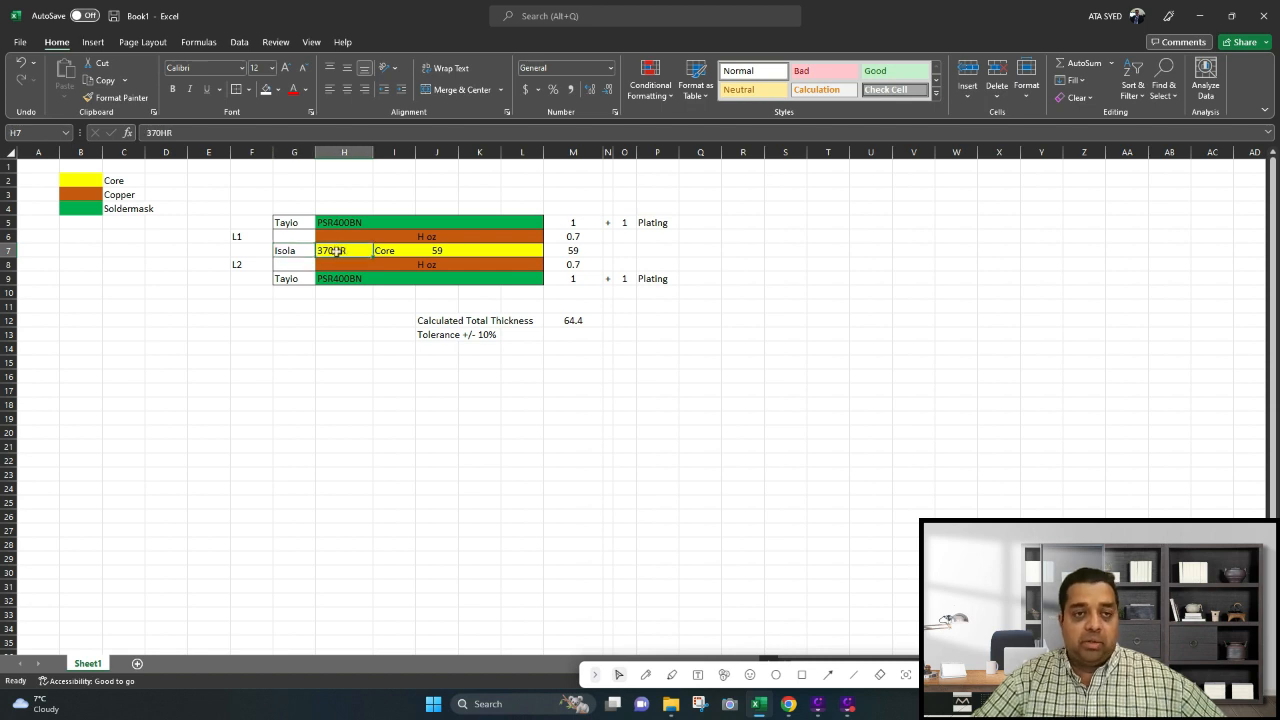
left_click(437, 251)
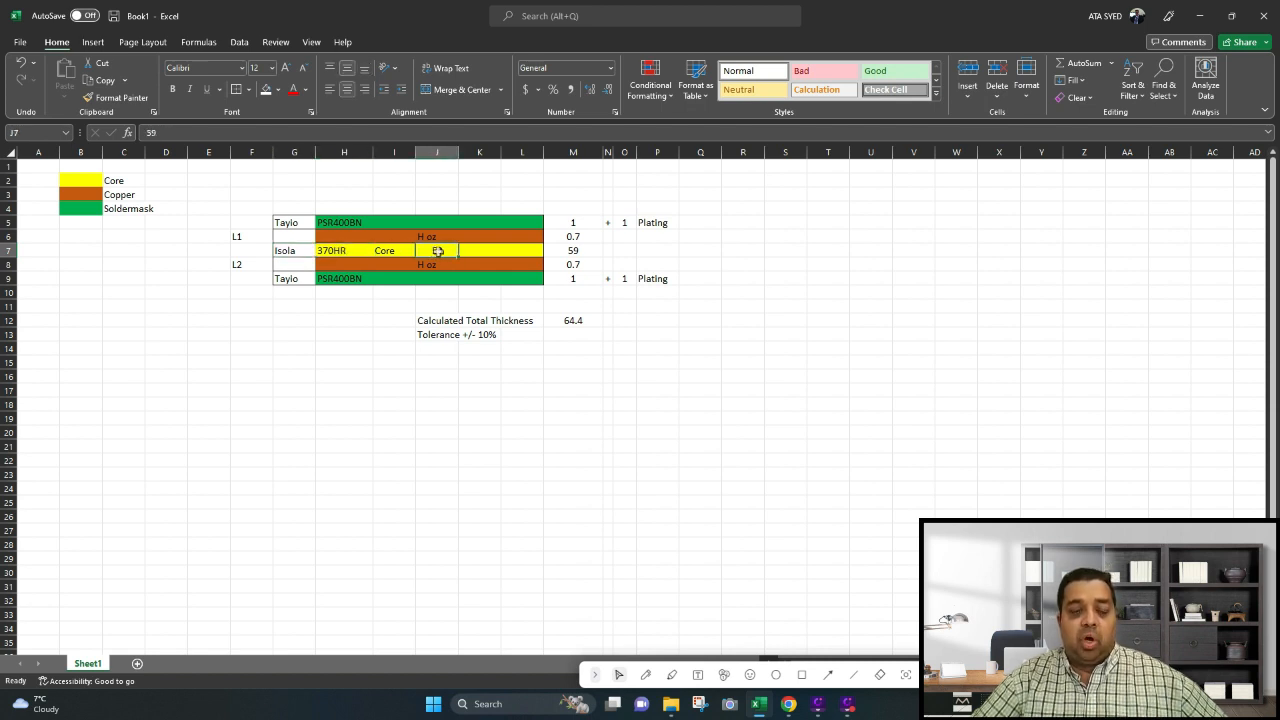
left_click(420, 236)
left_click(435, 268)
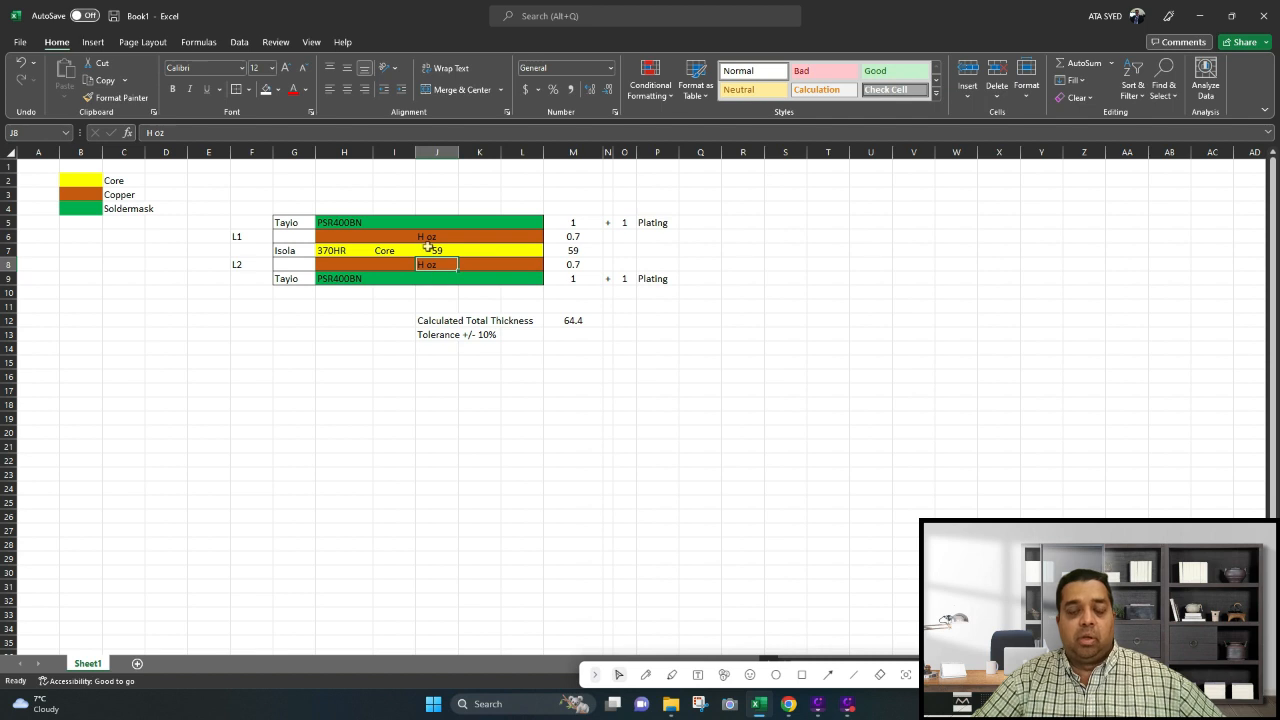
left_click(426, 236)
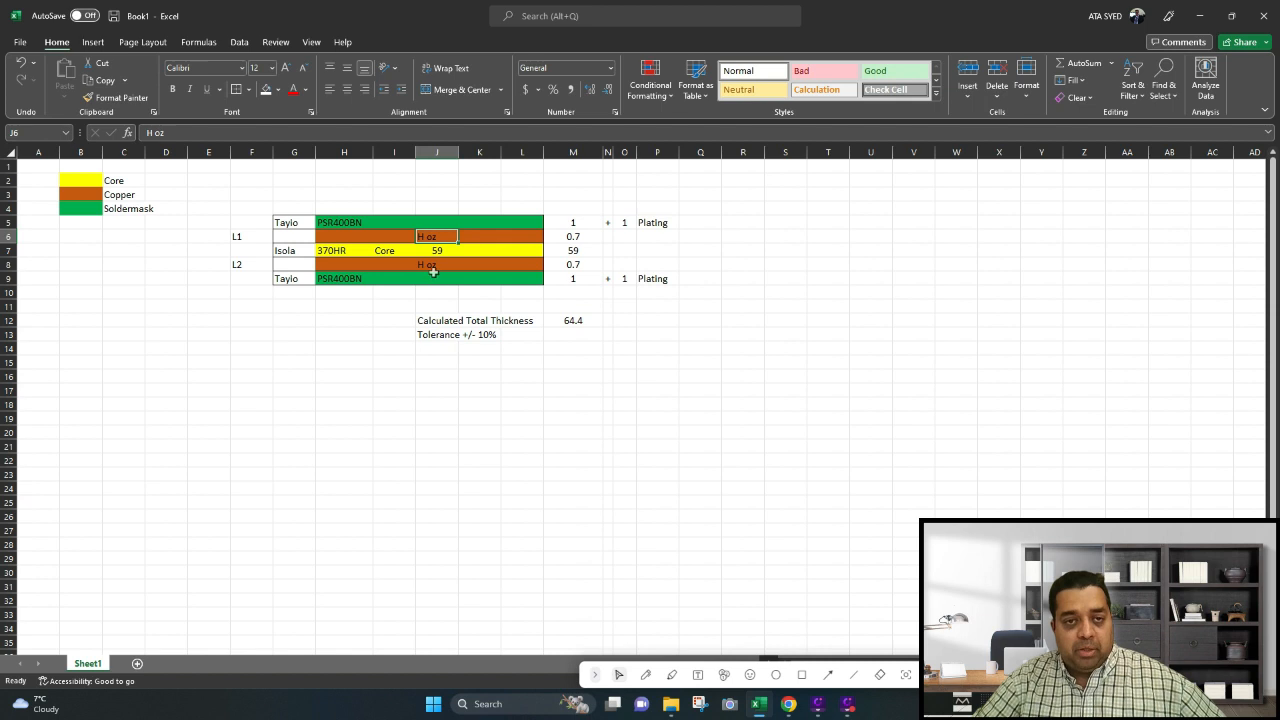
left_click(304, 228)
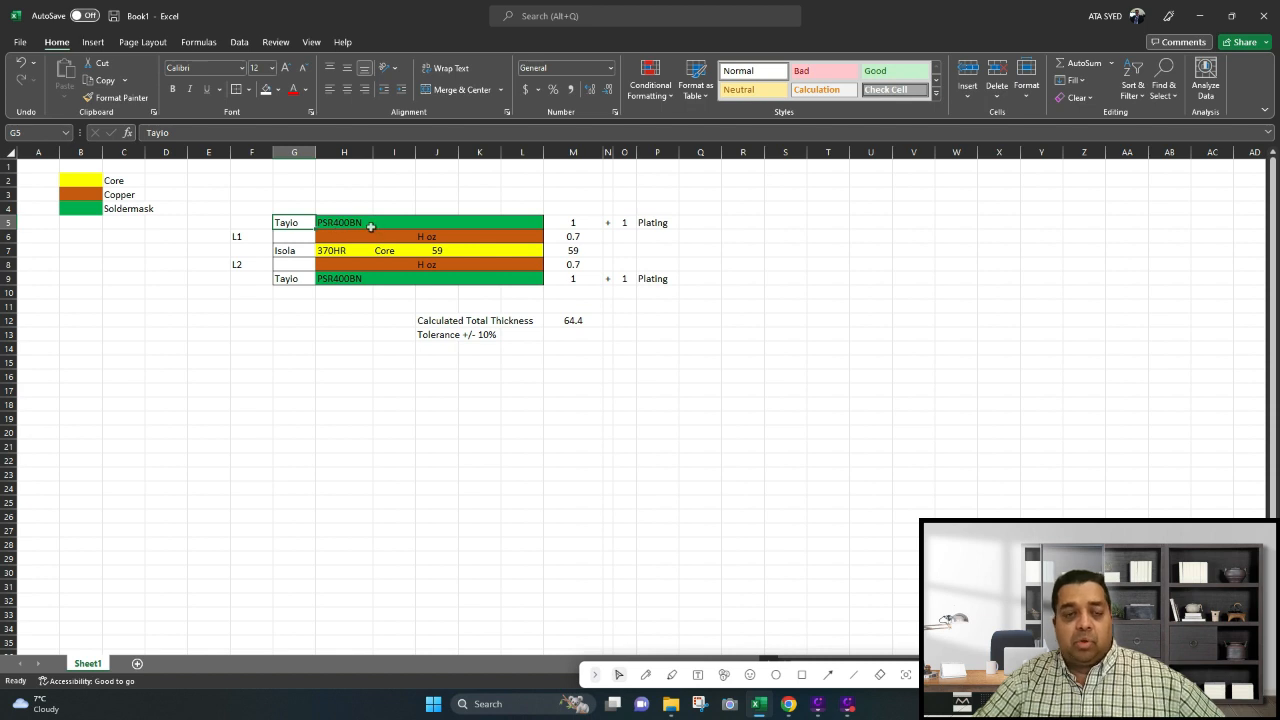
Enter "Blue" next to PSR400BN in both green soldermask rows, cells I5 and I9
left_click(408, 222)
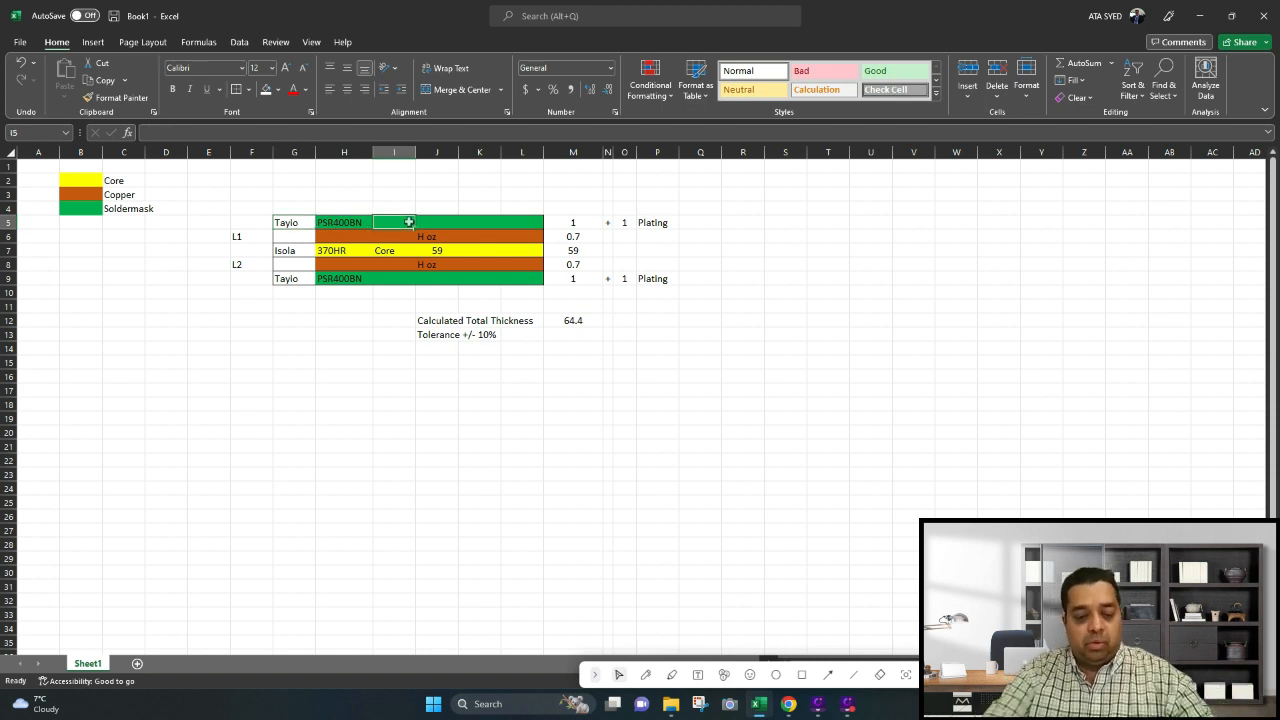
type("B")
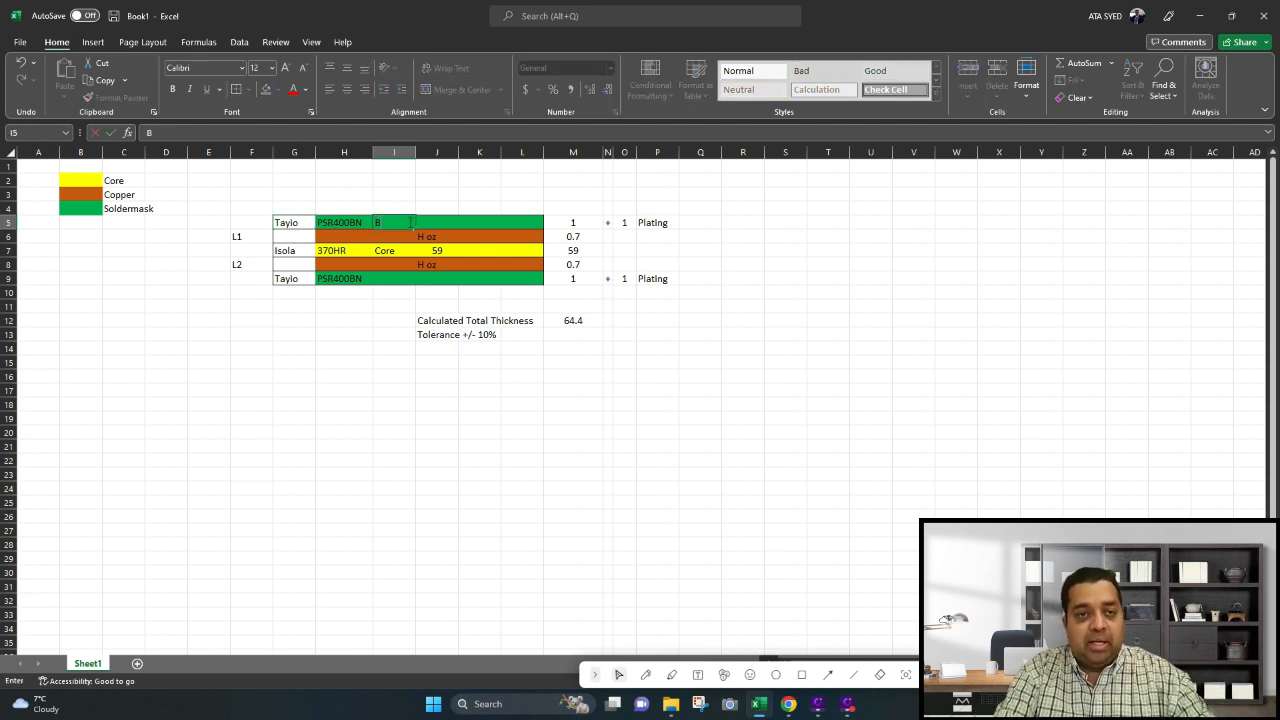
key("Return")
key("Down")
key("Down")
key("Down")
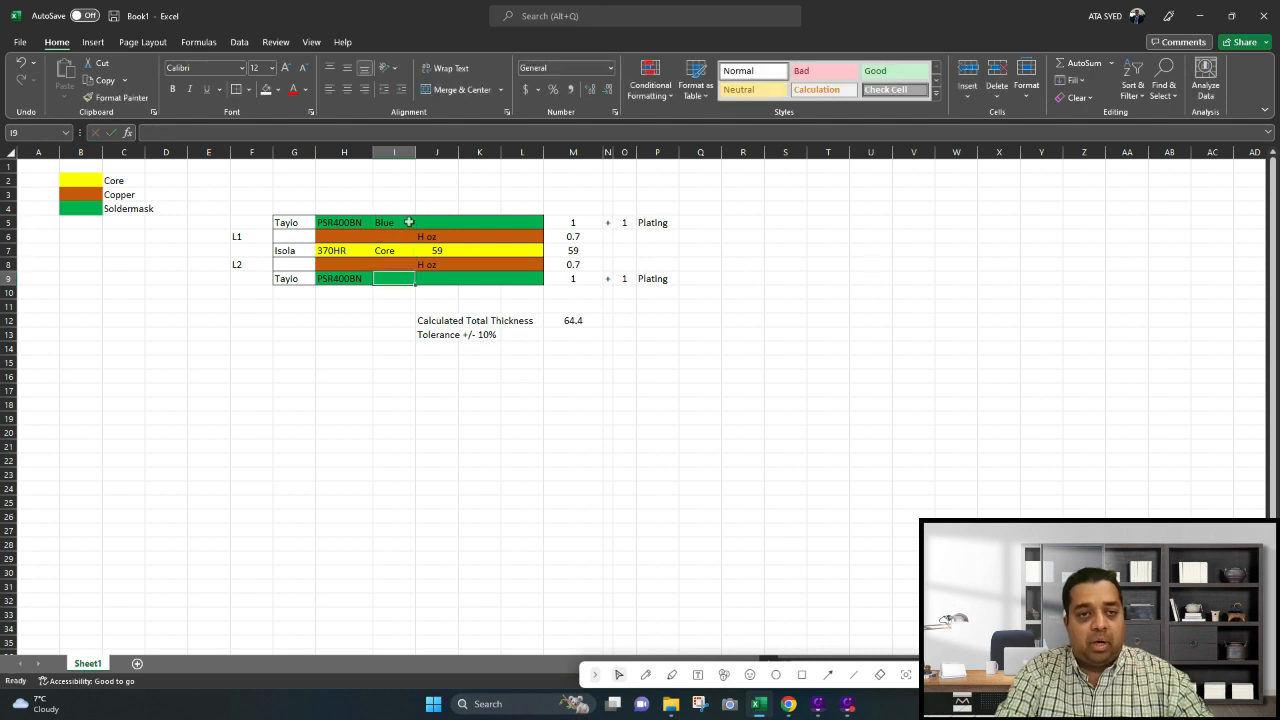
type("B")
key("Return")
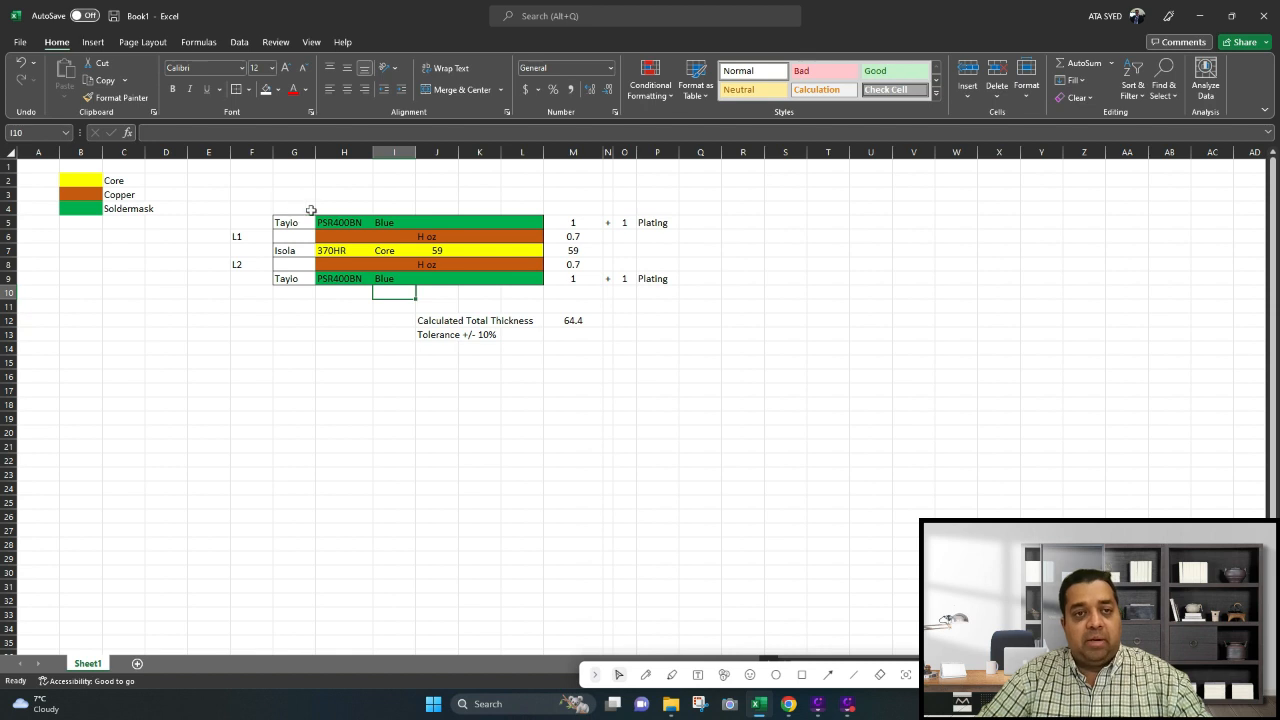
left_click(341, 208)
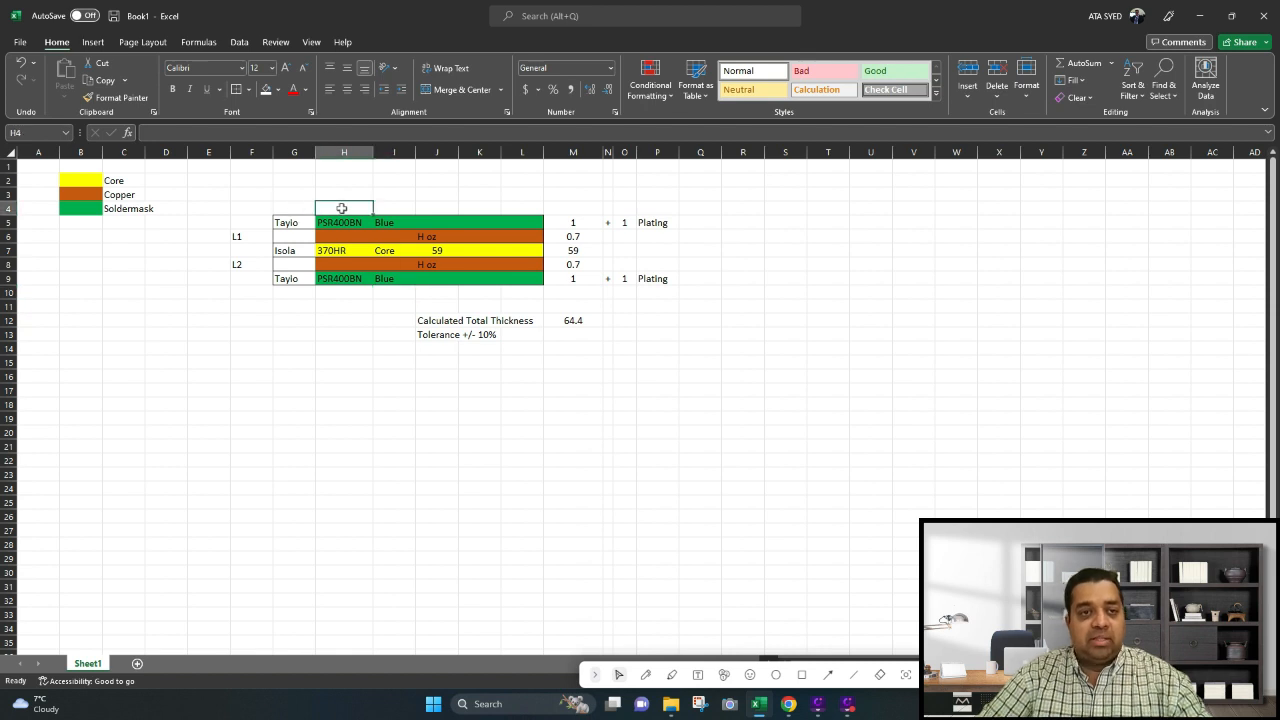
left_click(289, 207)
left_click(336, 207)
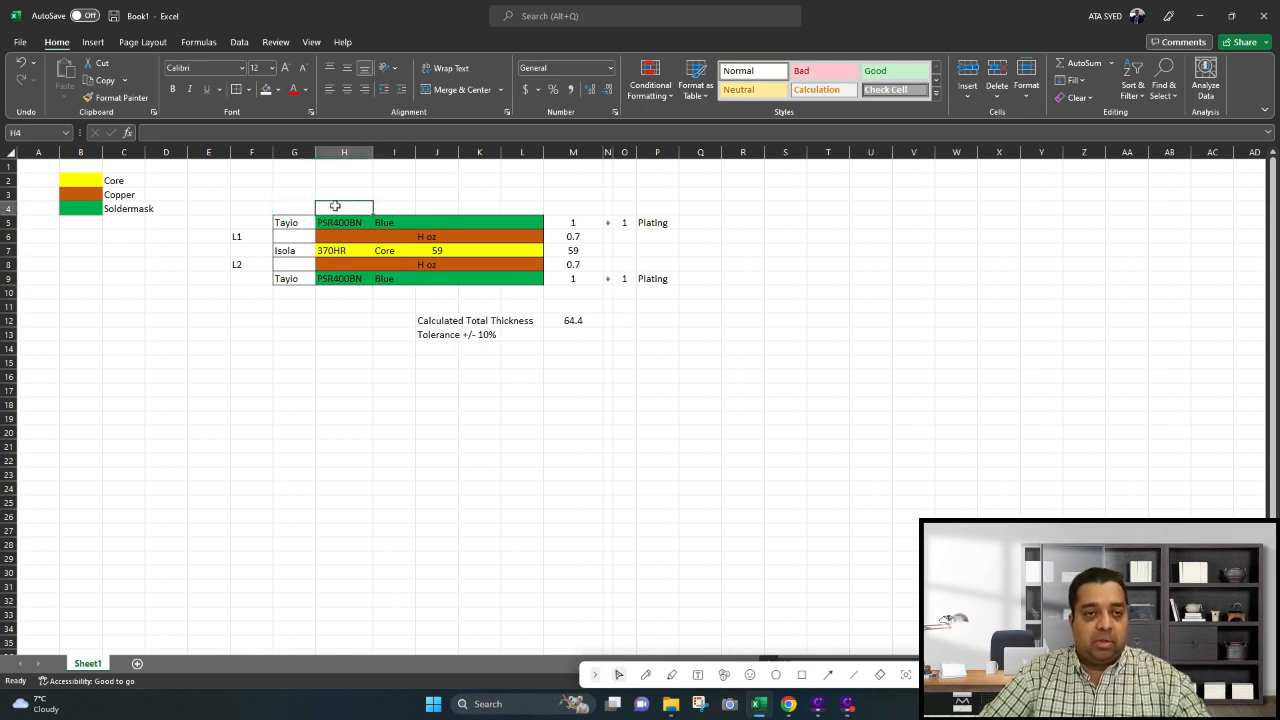
type("Silk Sc")
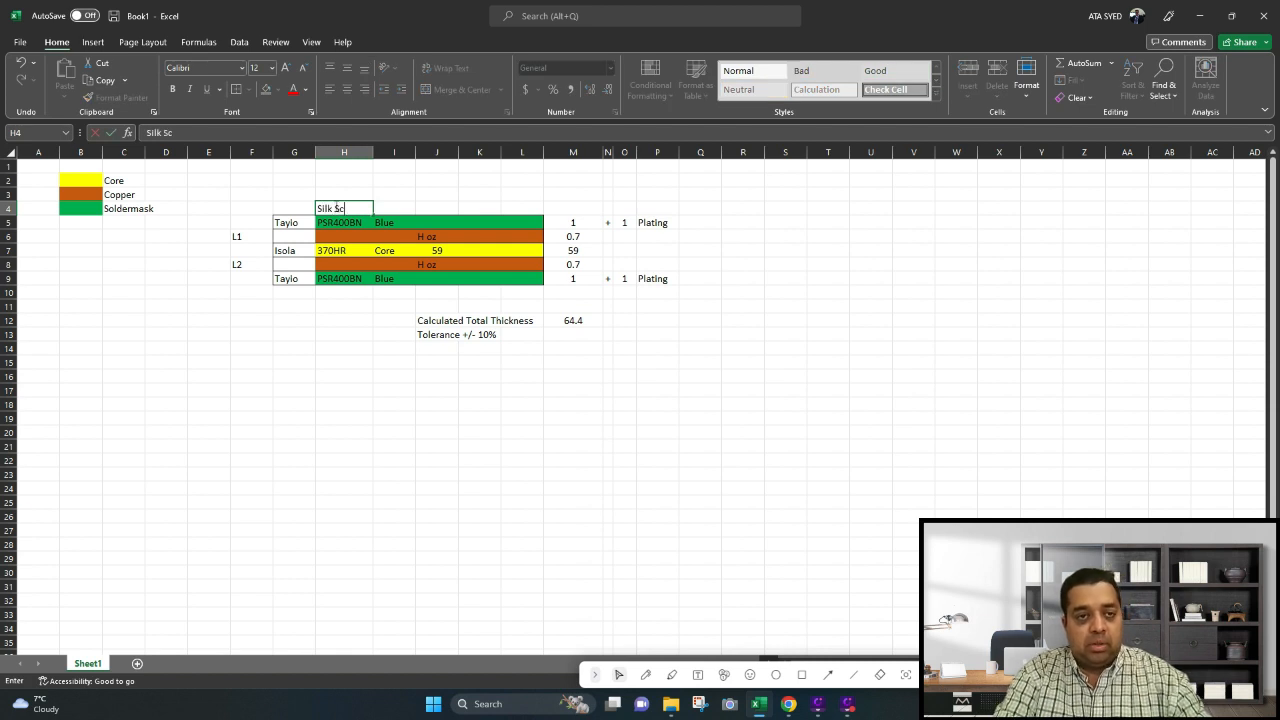
key("BackSpace")
key("BackSpace")
key("BackSpace")
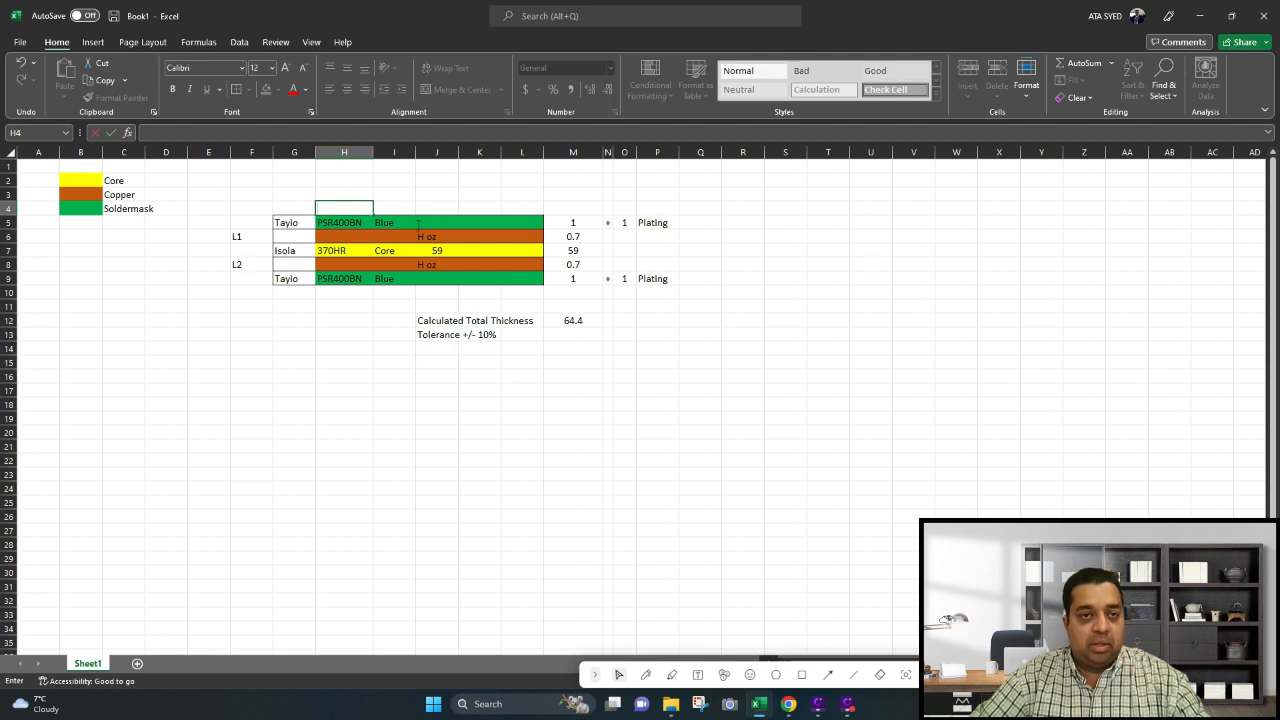
Enter "Silkscreen" in I4 above the stack-up and in I10 below it
left_click(398, 250)
left_click(394, 208)
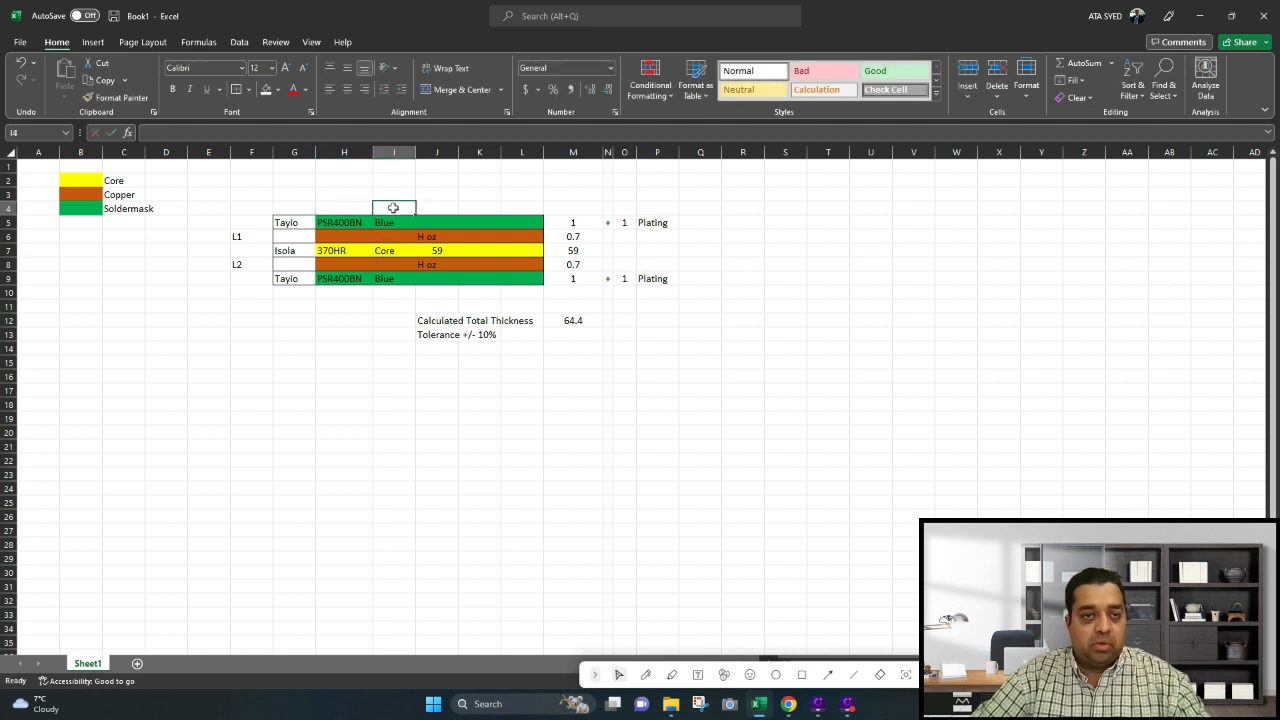
type("S")
key("BackSpace")
key("BackSpace")
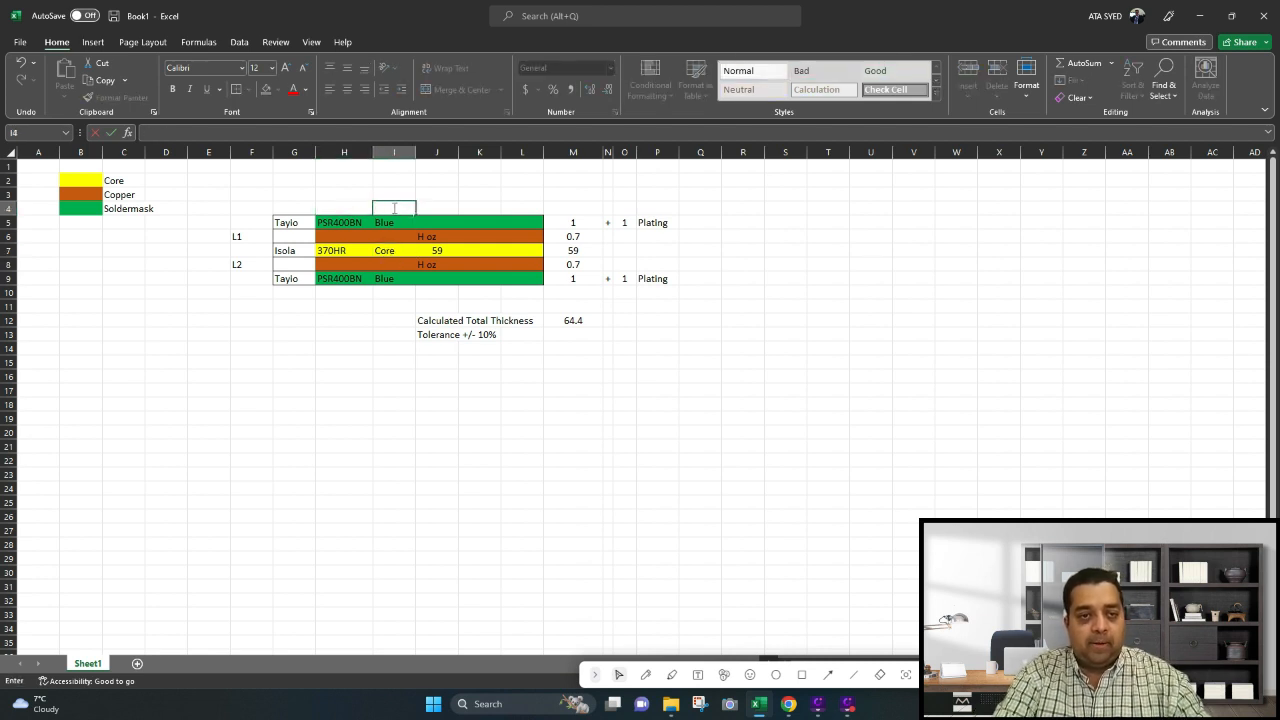
type("screeen")
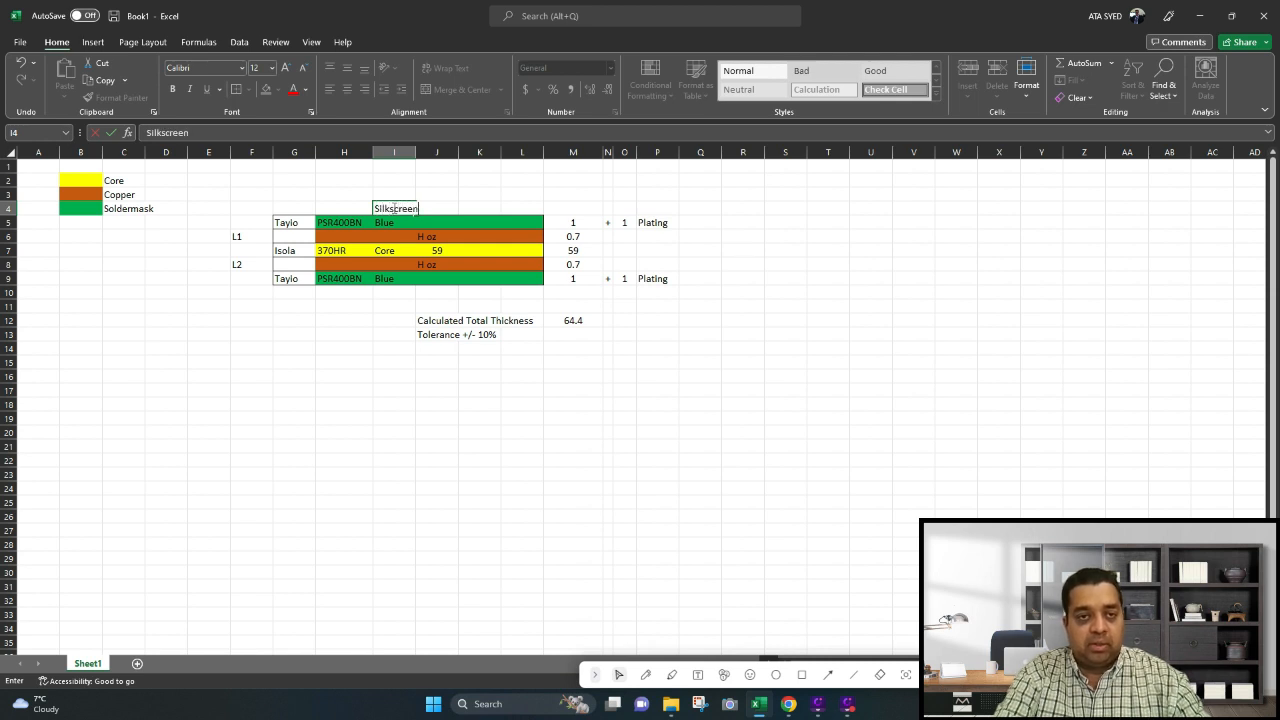
key("Return")
key("Down")
key("Down")
key("Down")
key("Down")
key("Down")
type("S")
key("Return")
Replace the "Blue" entries in I5 and I9 of the green rows with "Soldermask"
key("Up")
key("Up")
key("Delete")
key("Up")
key("Up")
key("Up")
key("Up")
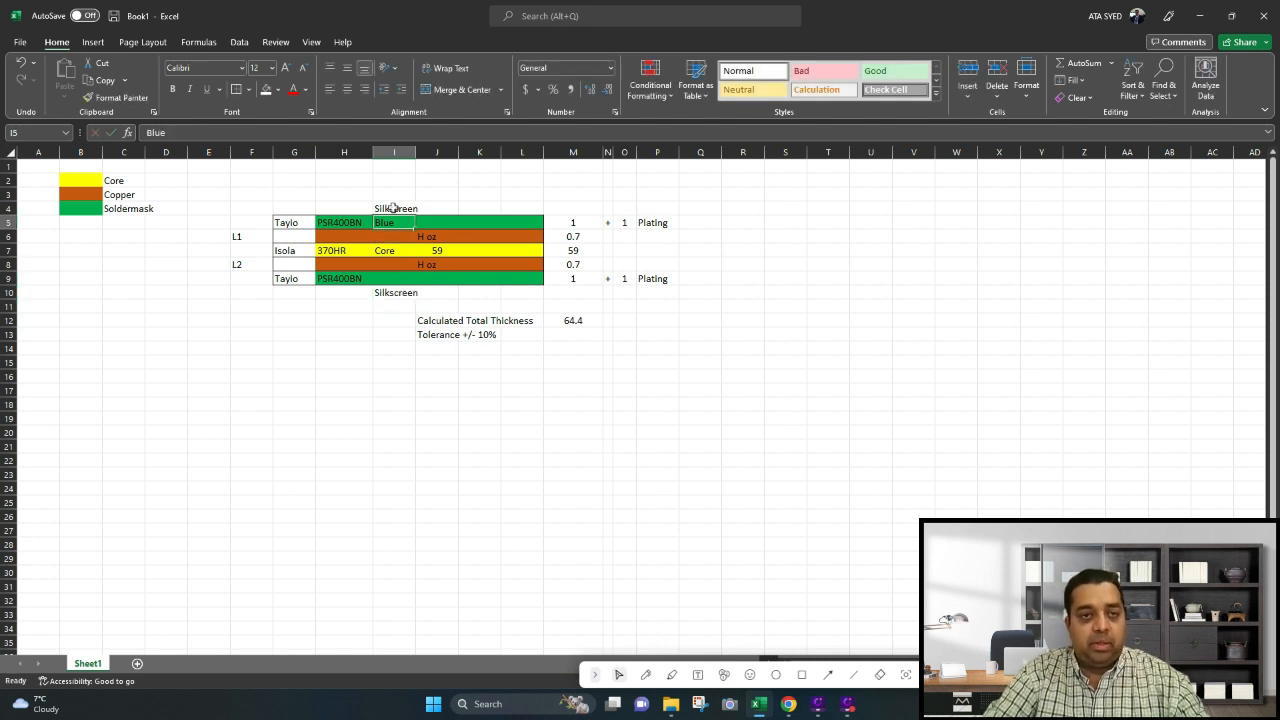
type("Soldermask")
key("Down")
key("Down")
key("Down")
key("Down")
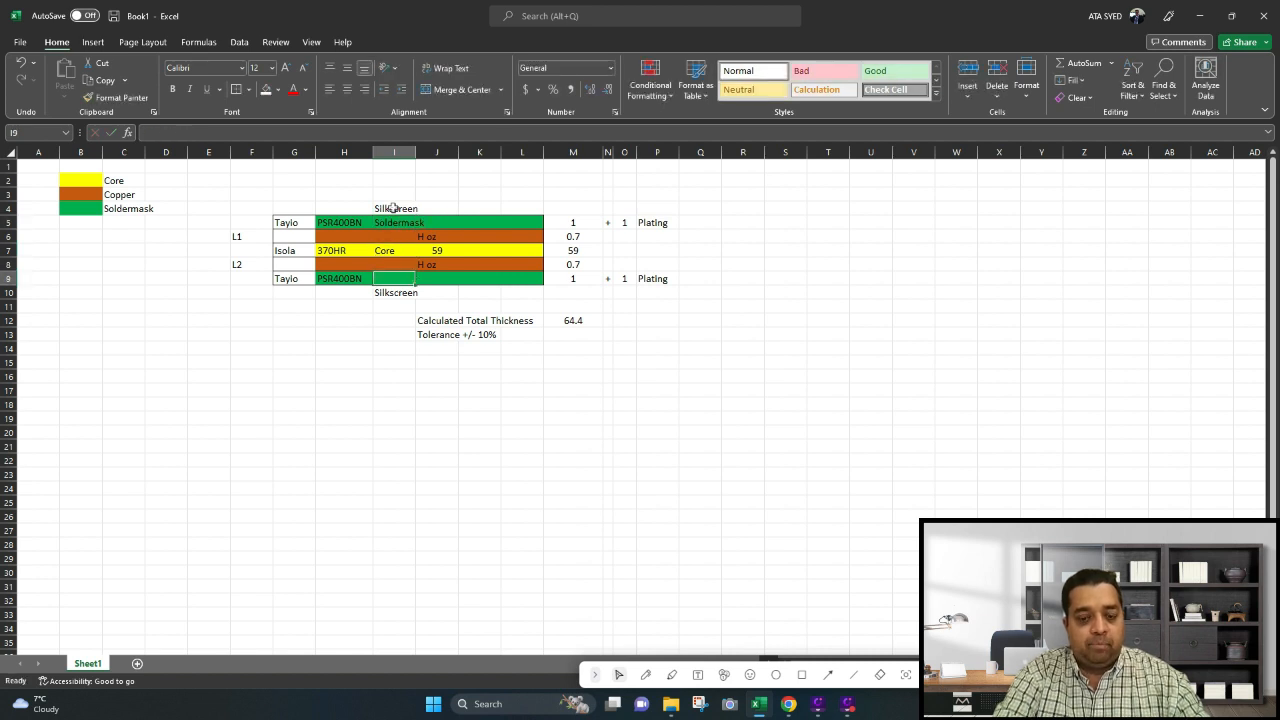
type("So")
key("Return")
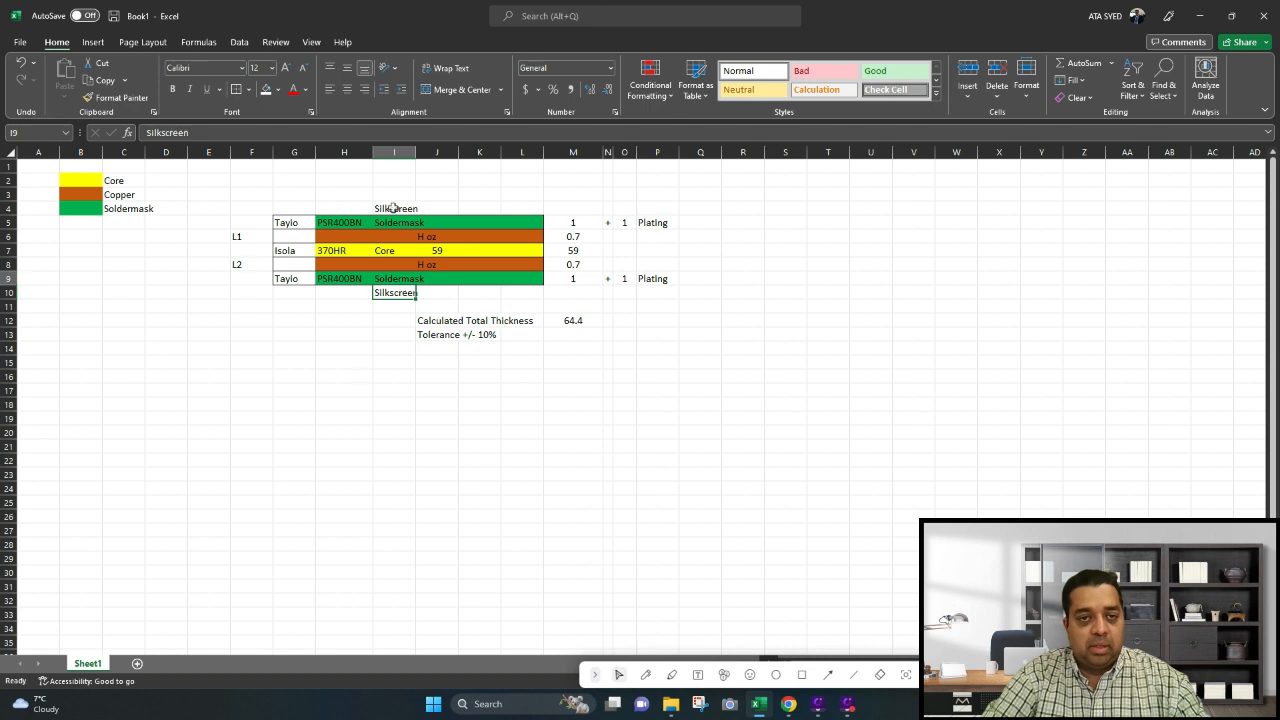
Widen column I so the Soldermask labels fit inside their cells
key("Up")
key("Right")
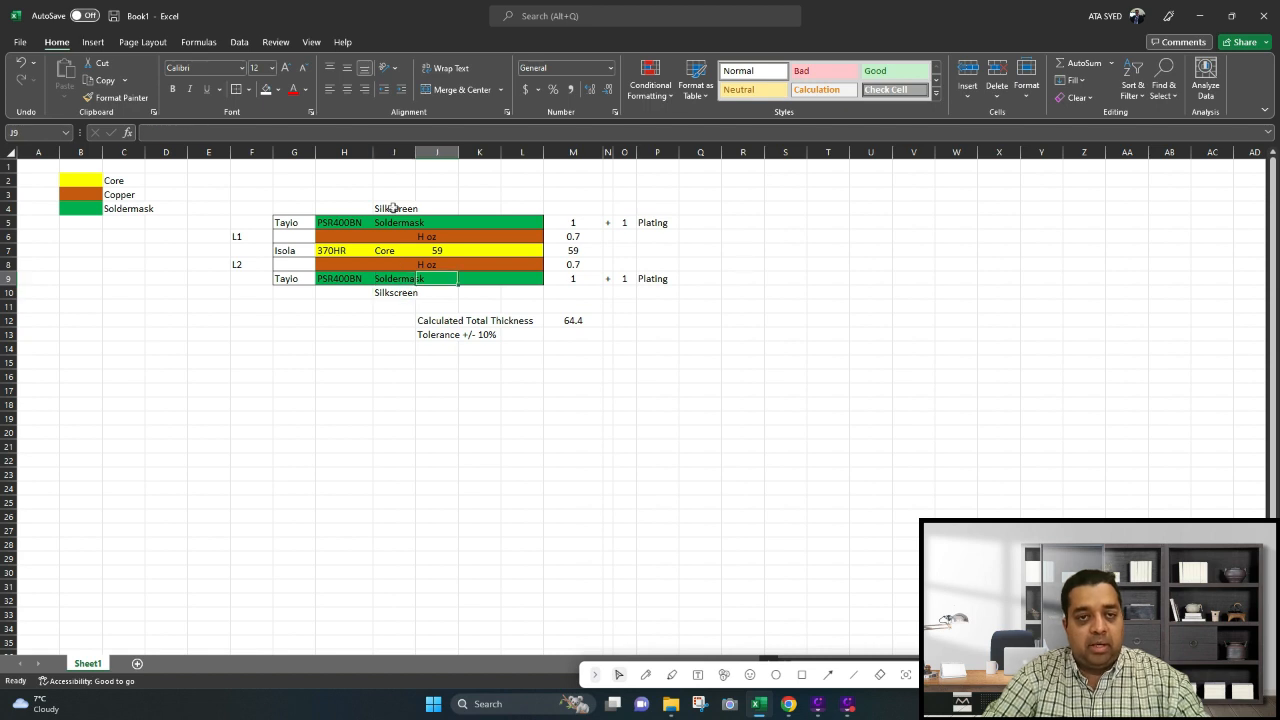
left_click_drag(416, 153, 438, 152)
Enter "Blue" as the soldermask color in J5 and J9
left_click(457, 222)
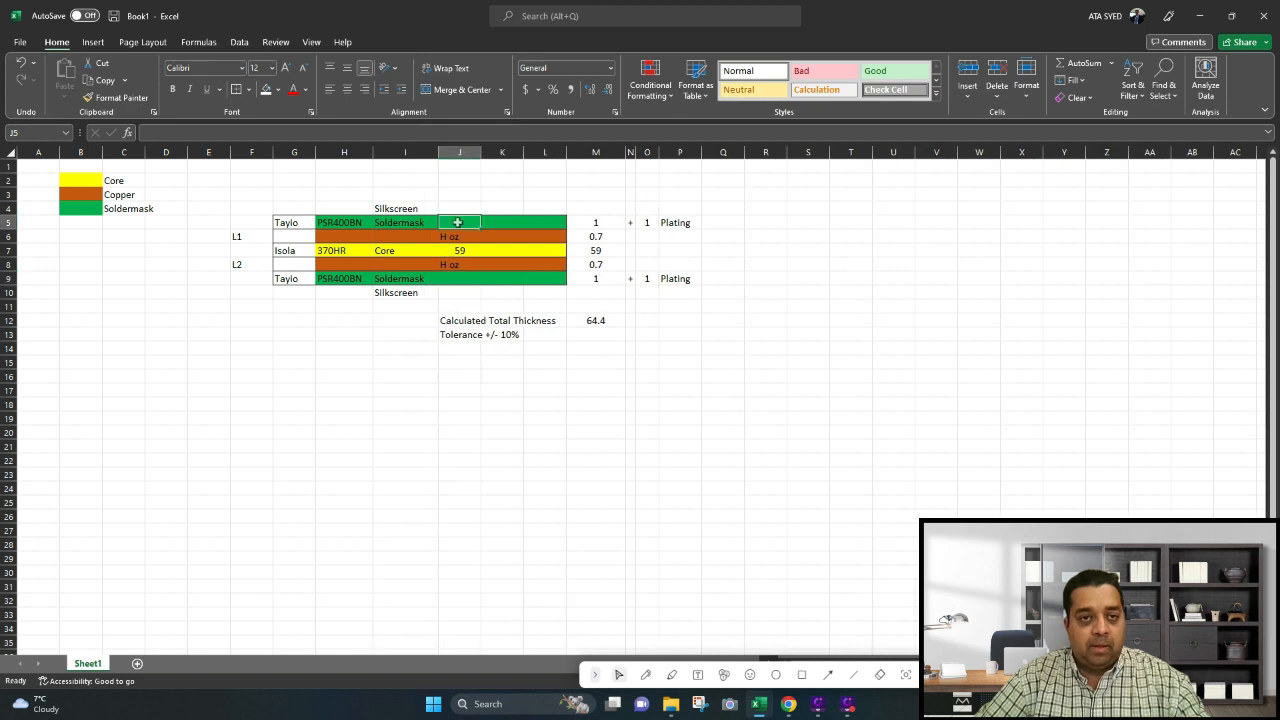
type("b")
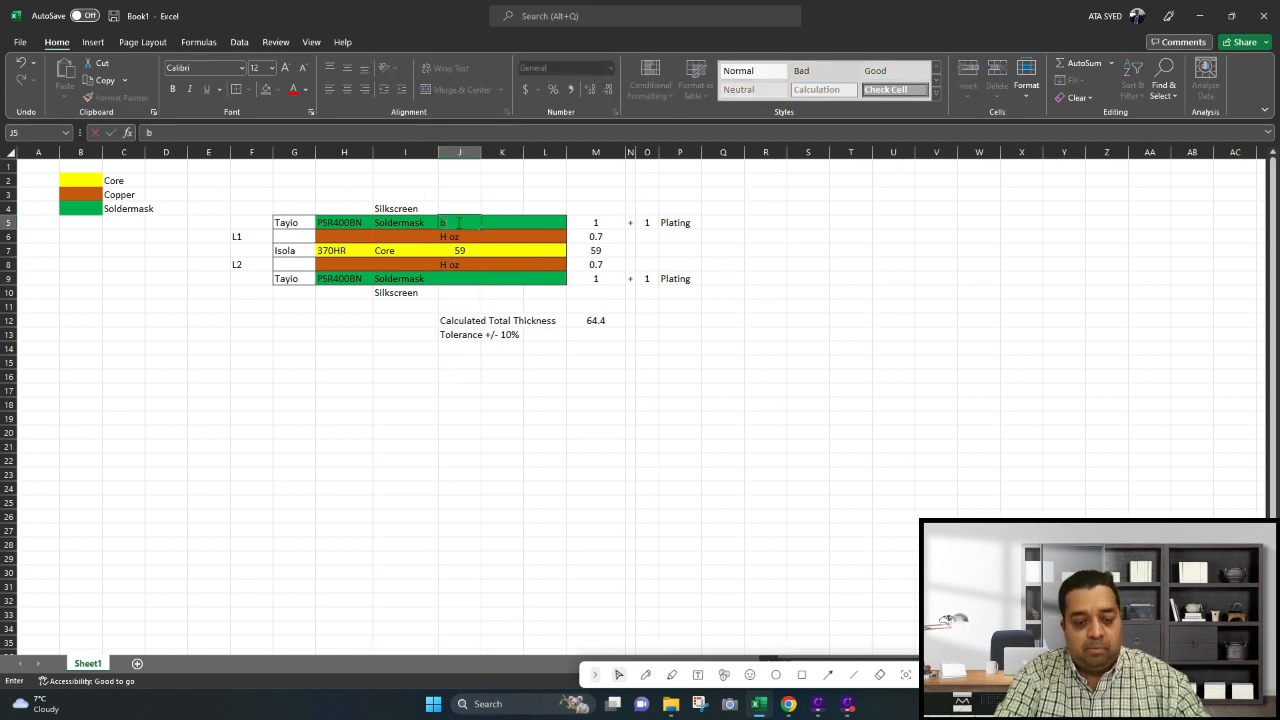
type("LUE")
key("Return")
key("Return")
key("Return")
key("Return")
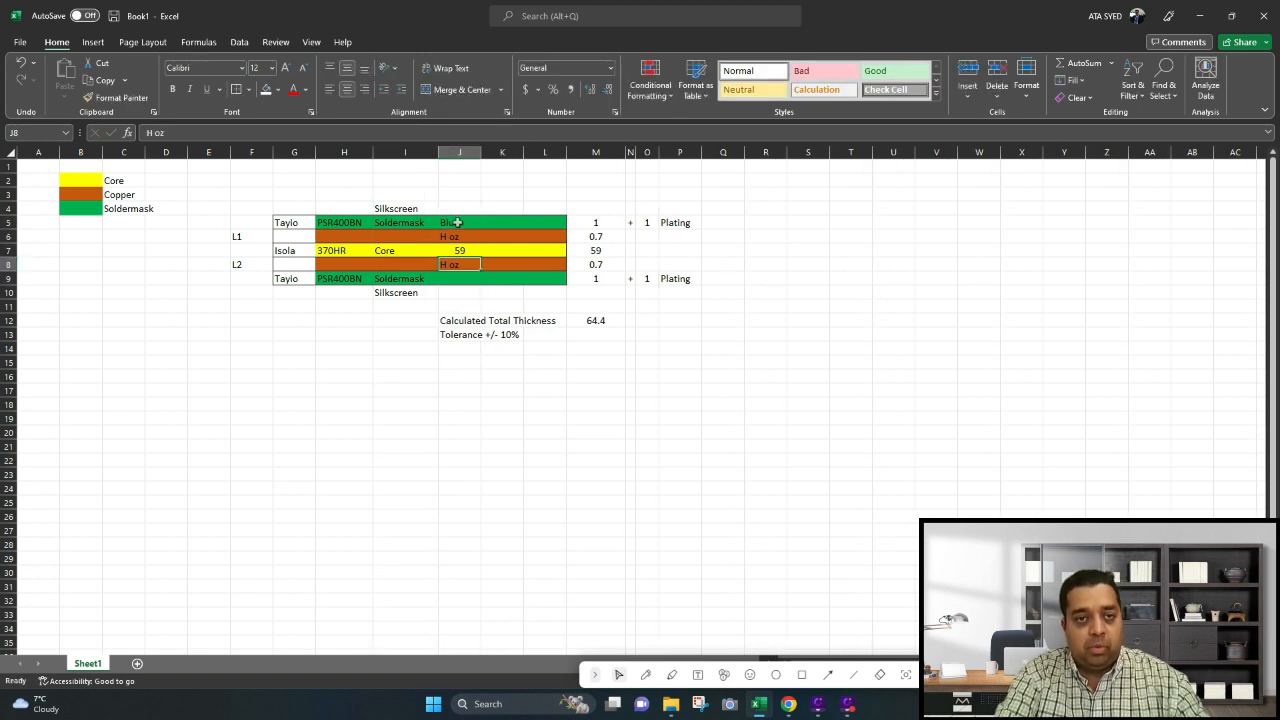
type("B")
key("BackSpace")
type("lue")
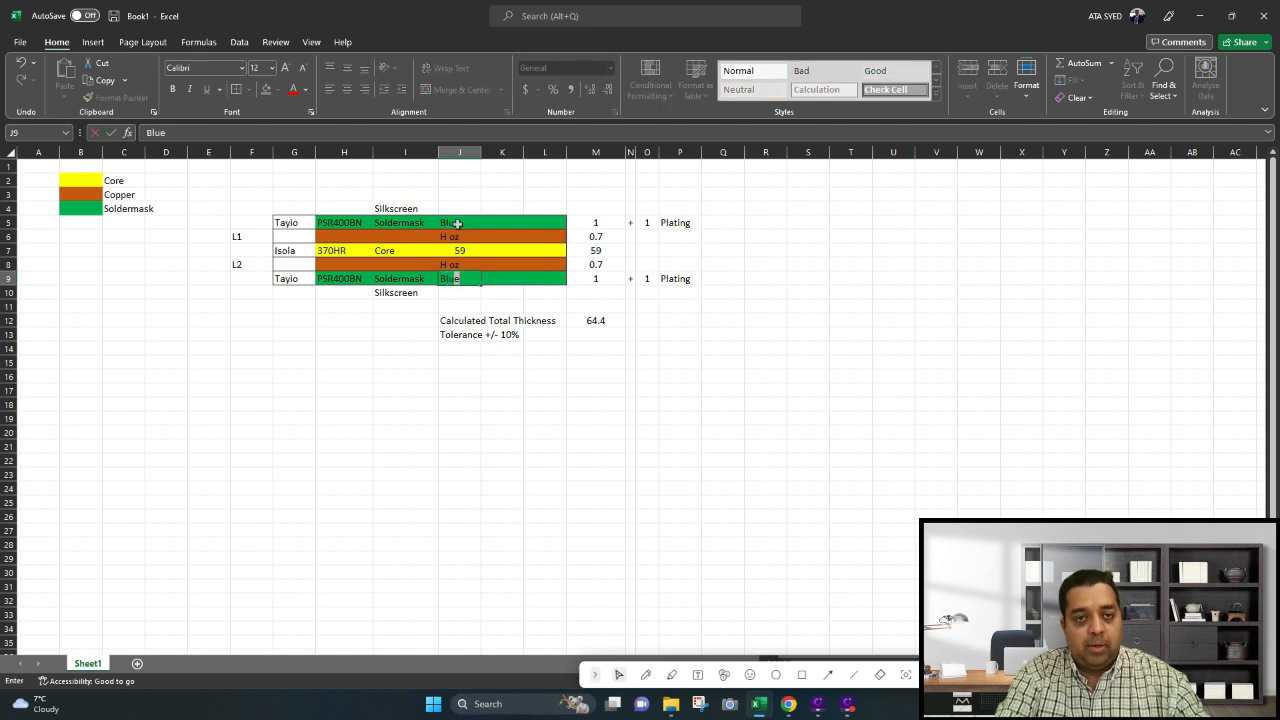
key("Return")
Enter "White" as the silkscreen color in J10 and J4
type("White")
key("Return")
key("Up")
key("Up")
key("Up")
key("Up")
key("Up")
key("Up")
key("Up")
type("W")
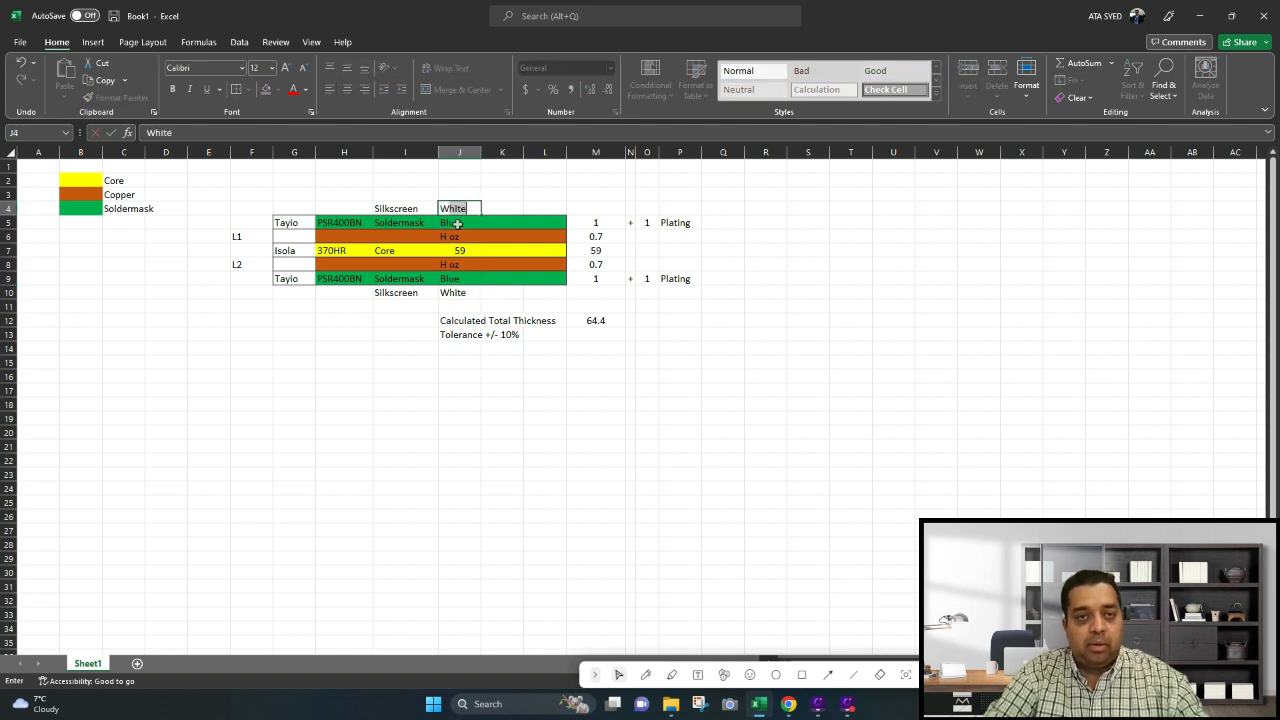
key("Return")
Outline the two silkscreen rows, G4:L4 and G10:L10, with outside borders
left_click_drag(290, 208, 470, 208)
left_click(545, 207)
left_click_drag(280, 207, 558, 212)
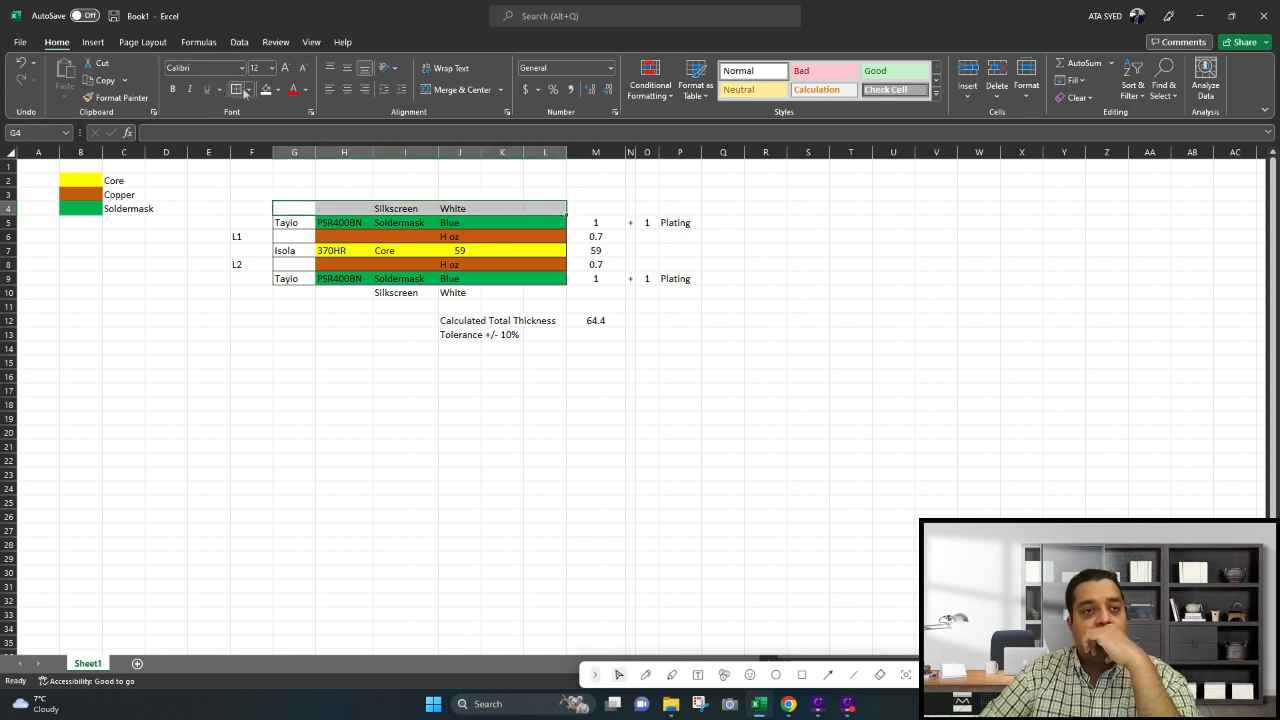
left_click_drag(290, 292, 545, 295)
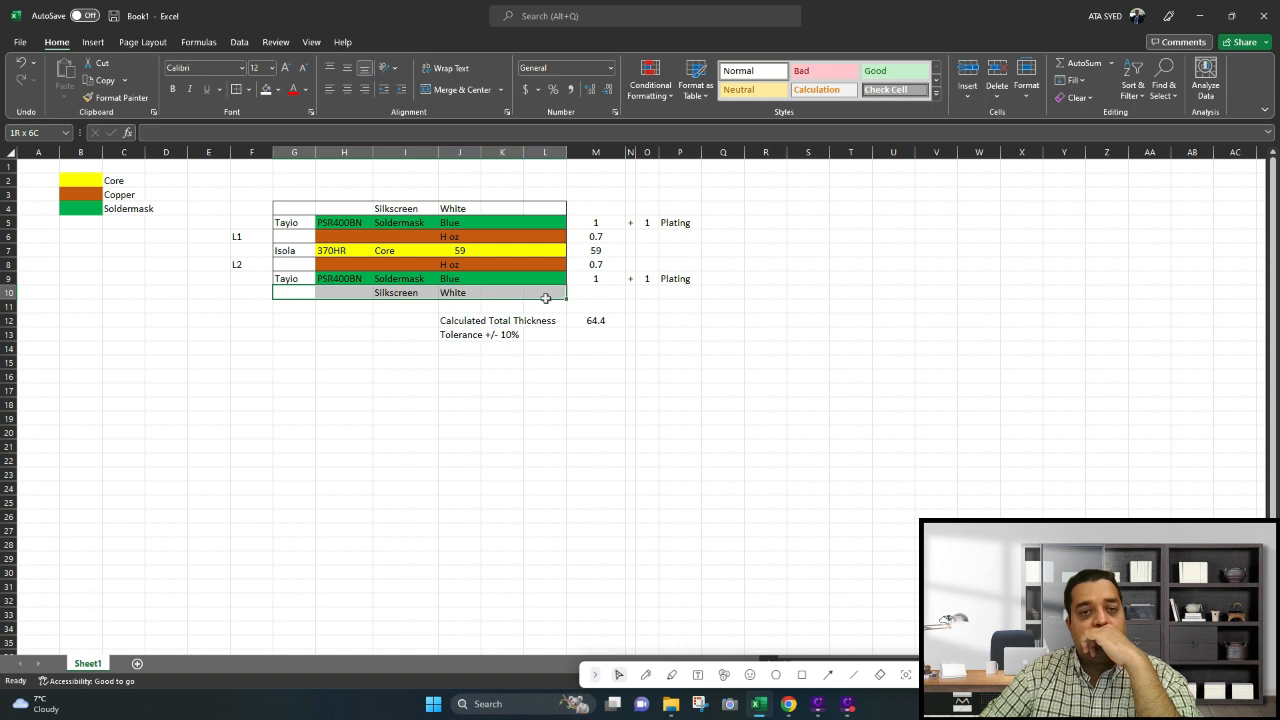
left_click(500, 375)
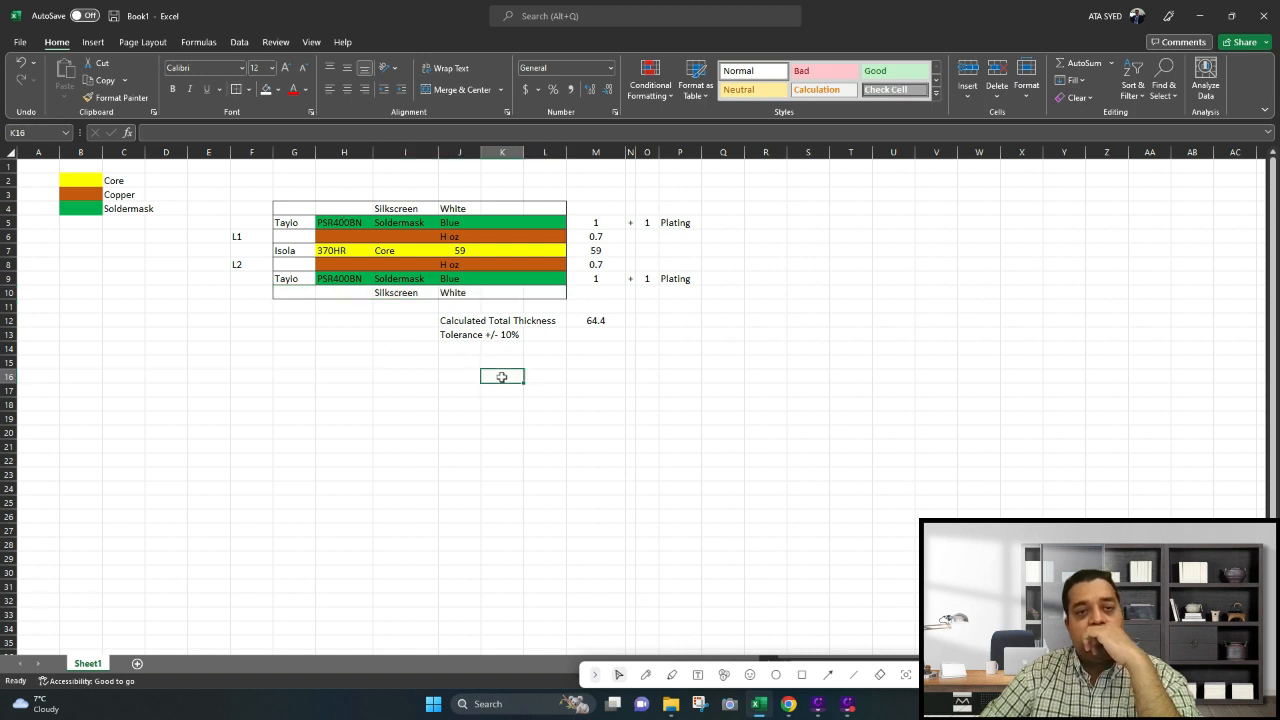
left_click(114, 16)
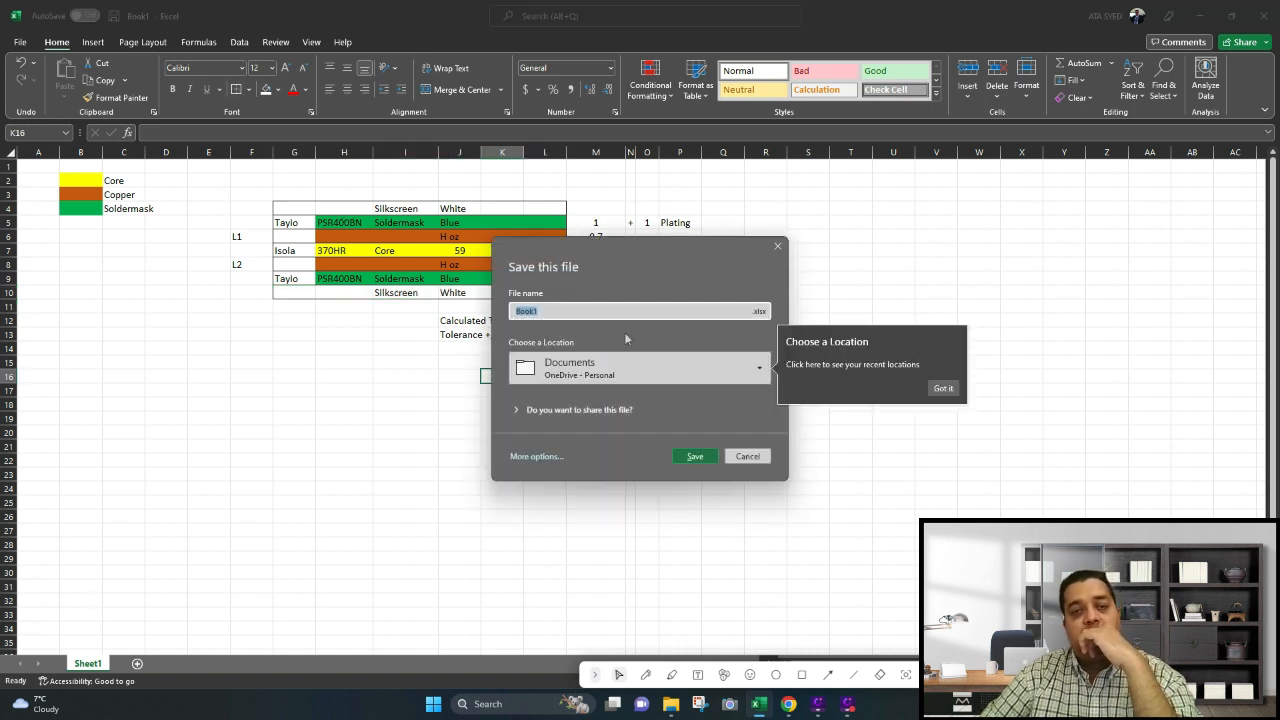
left_click(746, 456)
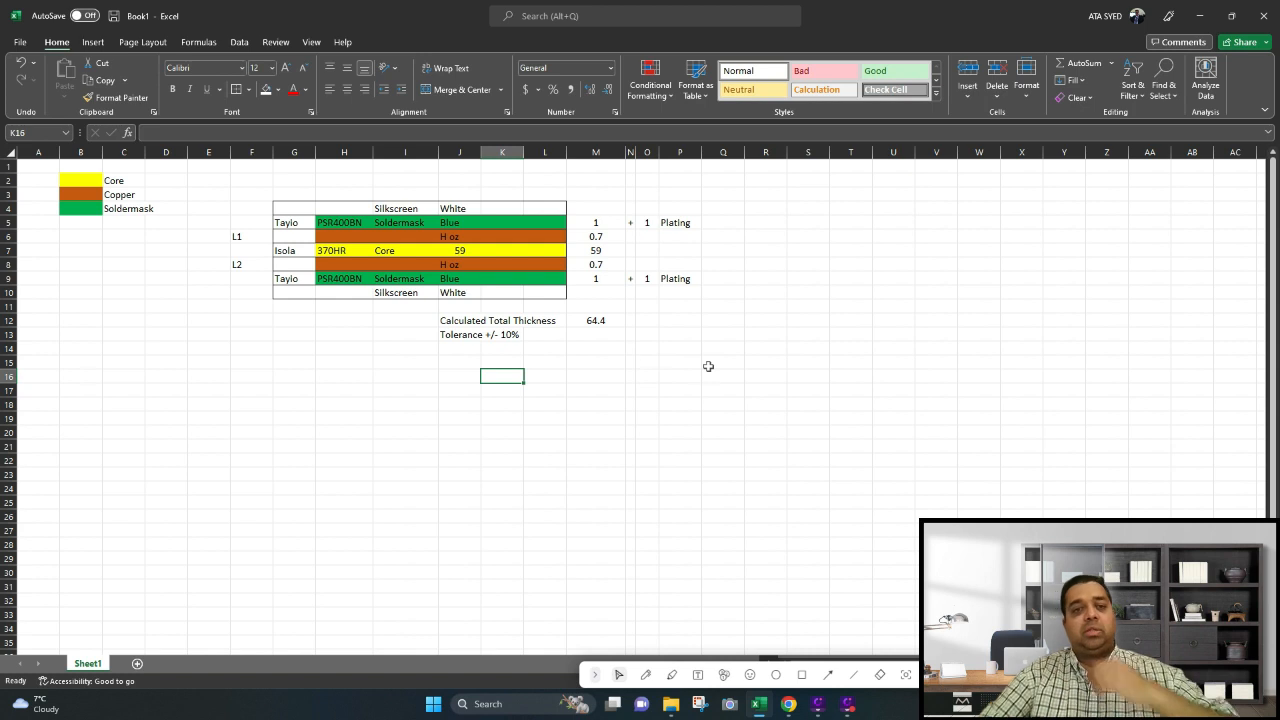
Clear the lower silkscreen row G10:L10 and remove its borders
left_click_drag(296, 294, 541, 295)
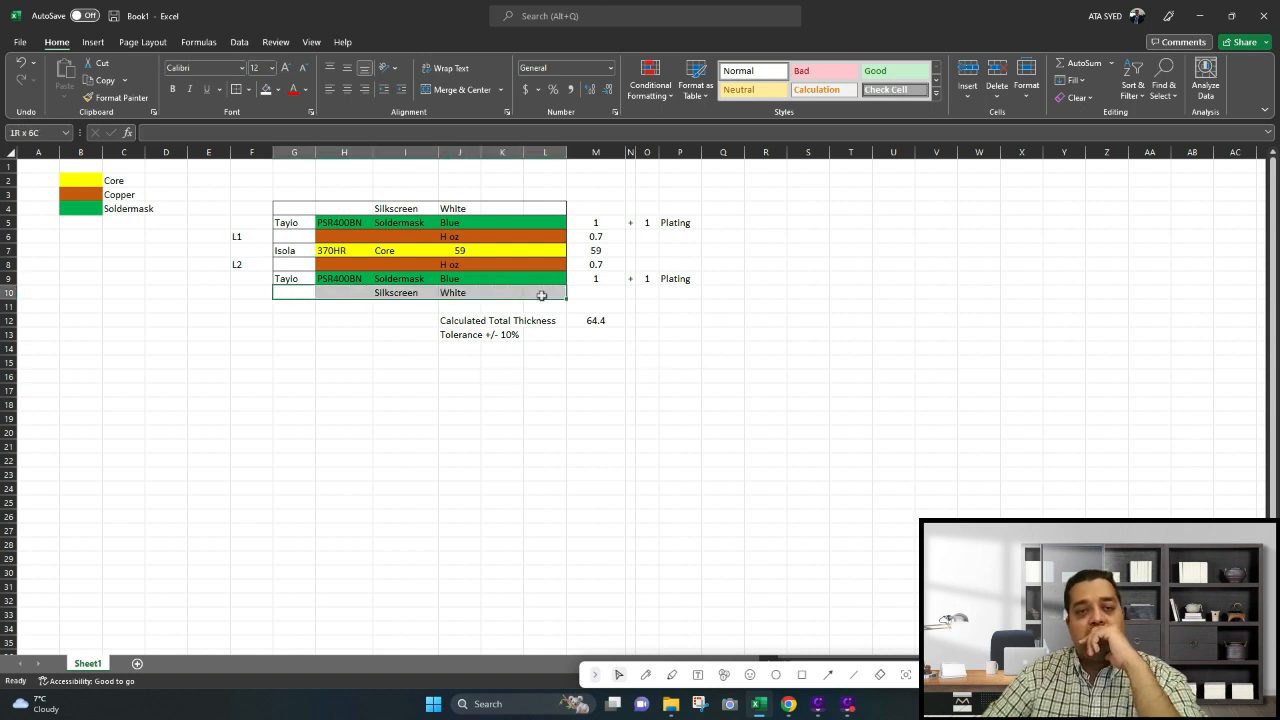
key("Delete")
left_click(248, 89)
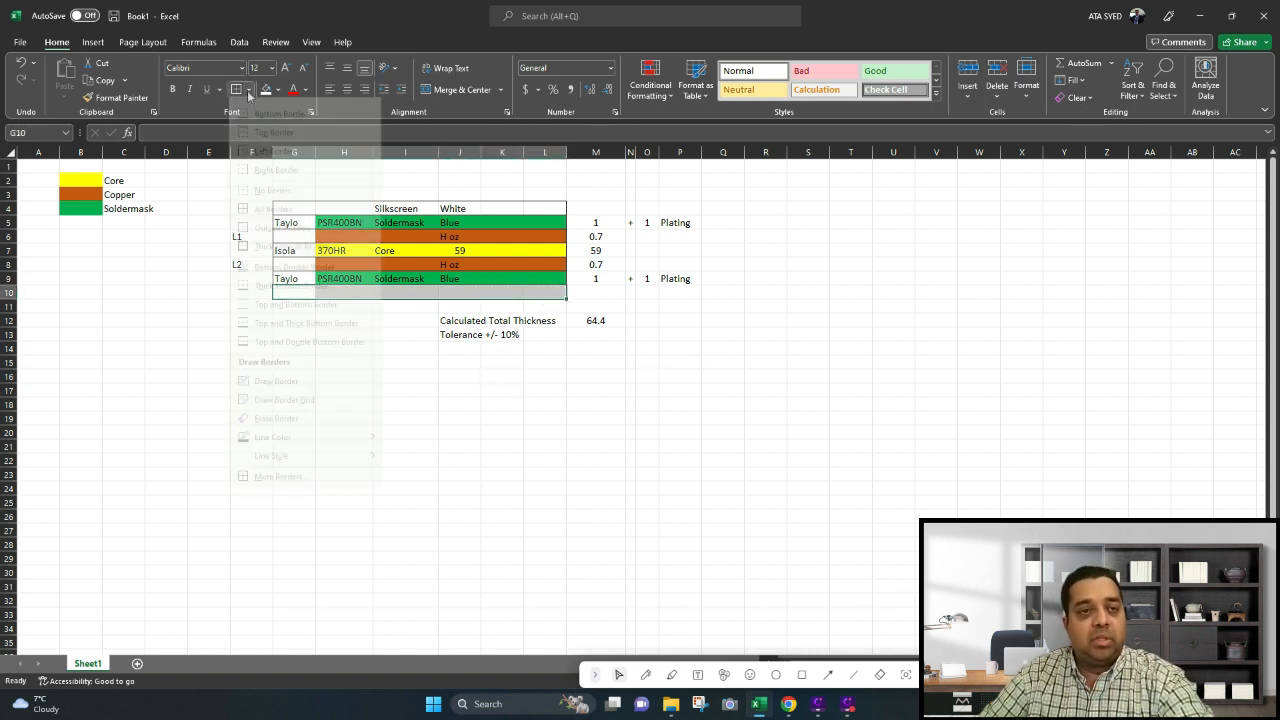
left_click(265, 207)
left_click(428, 366)
Apply outside borders around the whole stack-up block G4:L9
left_click_drag(277, 208, 533, 280)
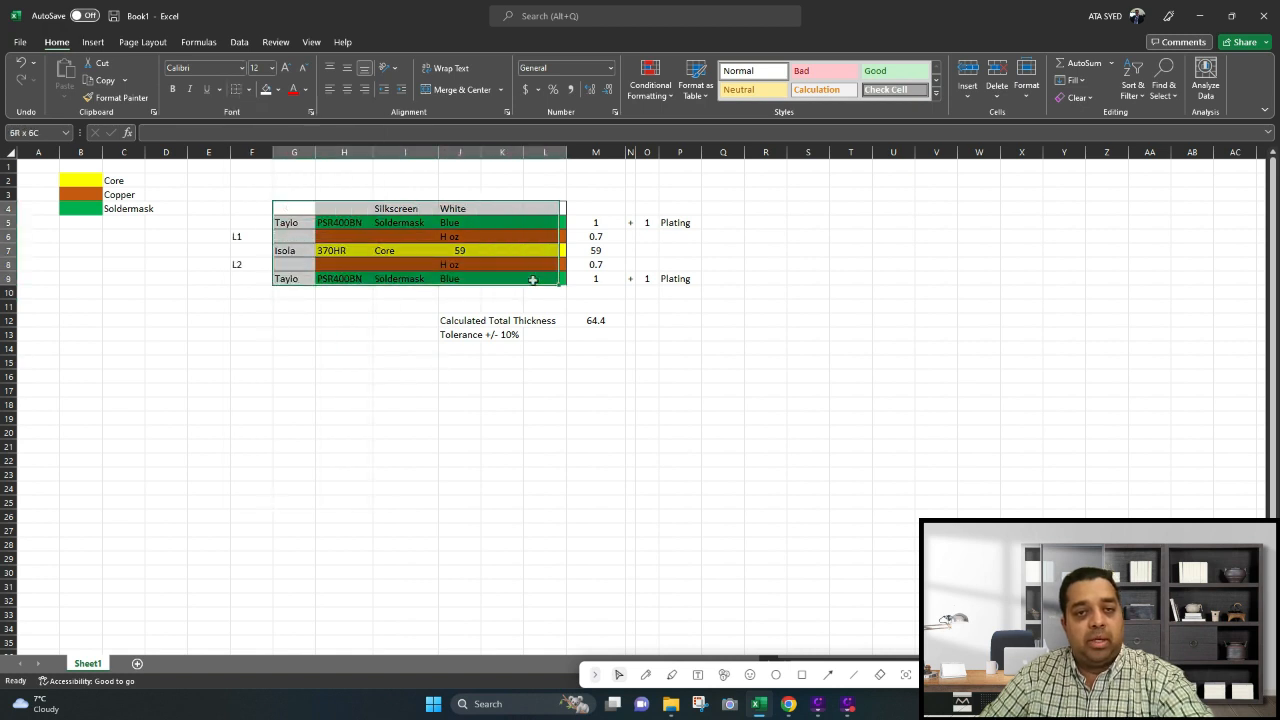
left_click(248, 89)
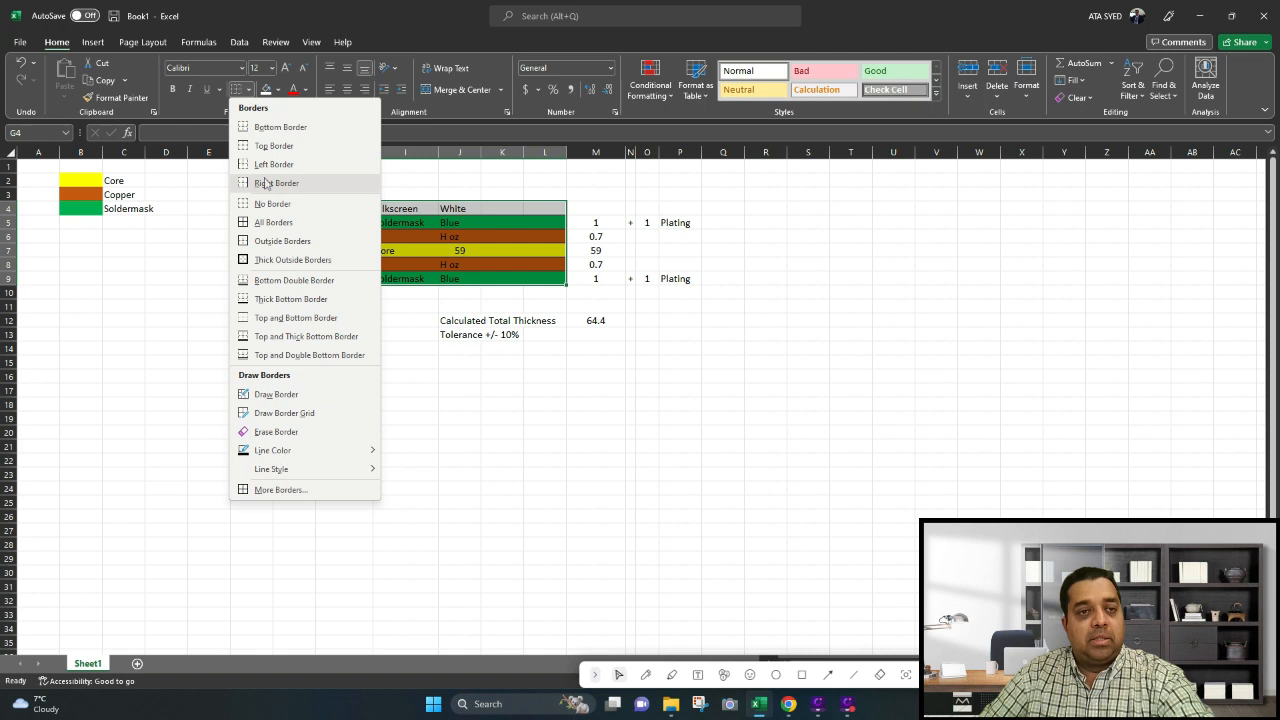
left_click(262, 242)
left_click(698, 376)
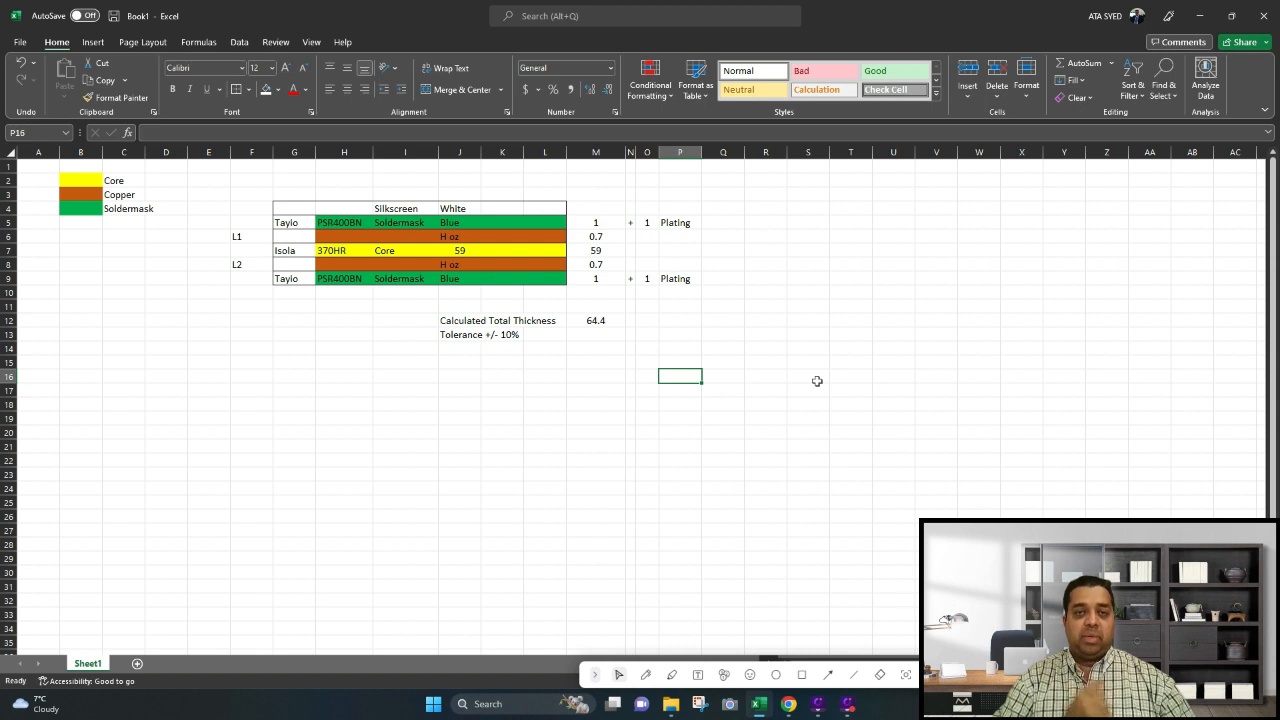
left_click(456, 252)
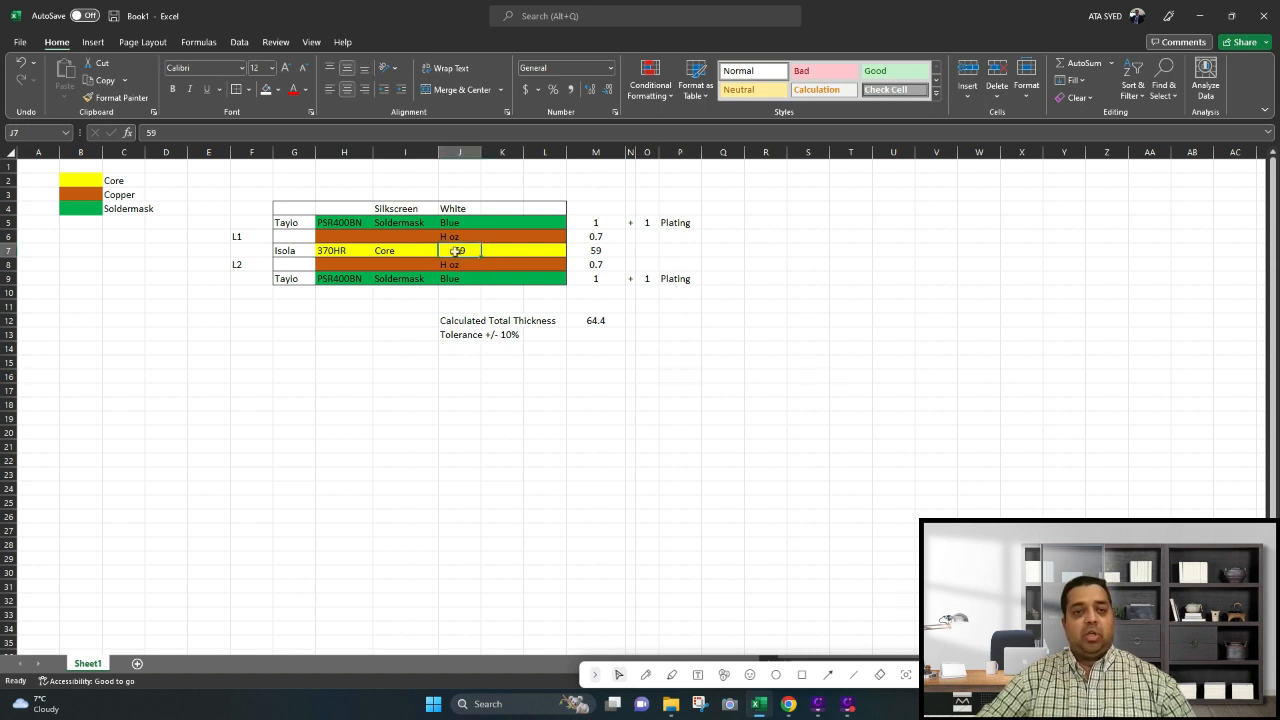
left_click(346, 90)
left_click(346, 92)
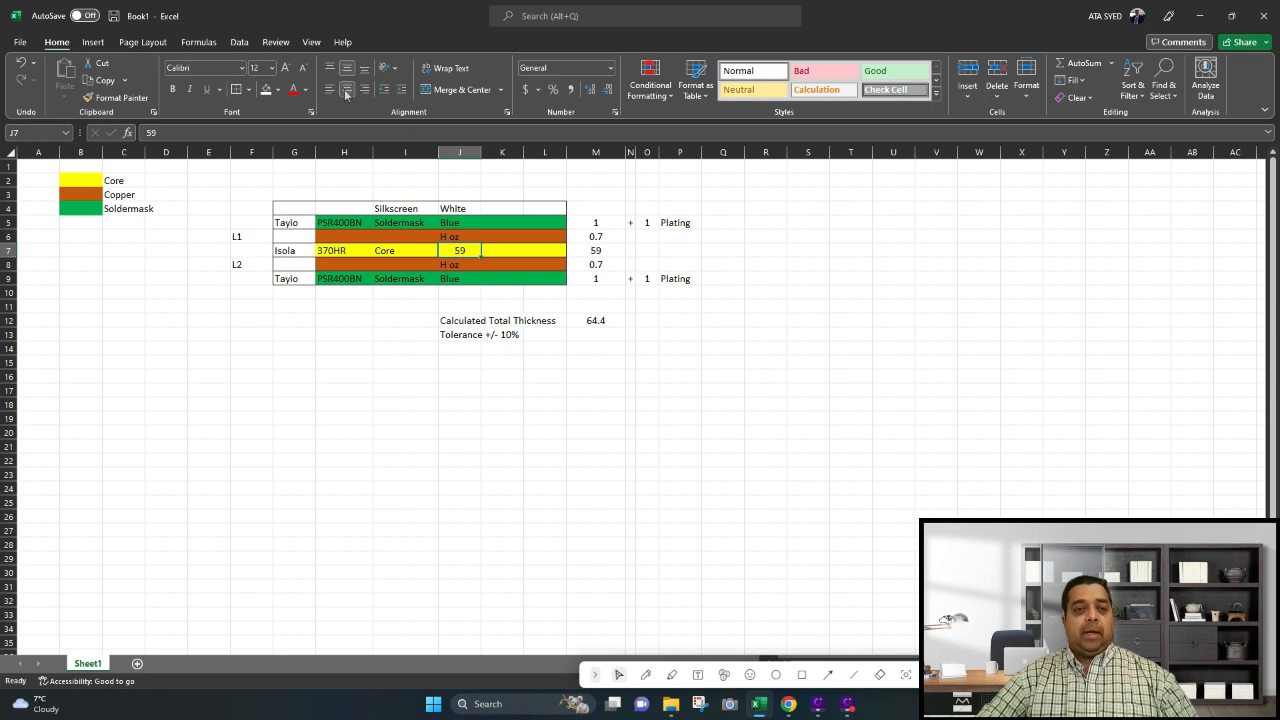
Center the entries in J5:J9 horizontally within their cells
left_click_drag(456, 222, 458, 280)
left_click(348, 90)
left_click(822, 265)
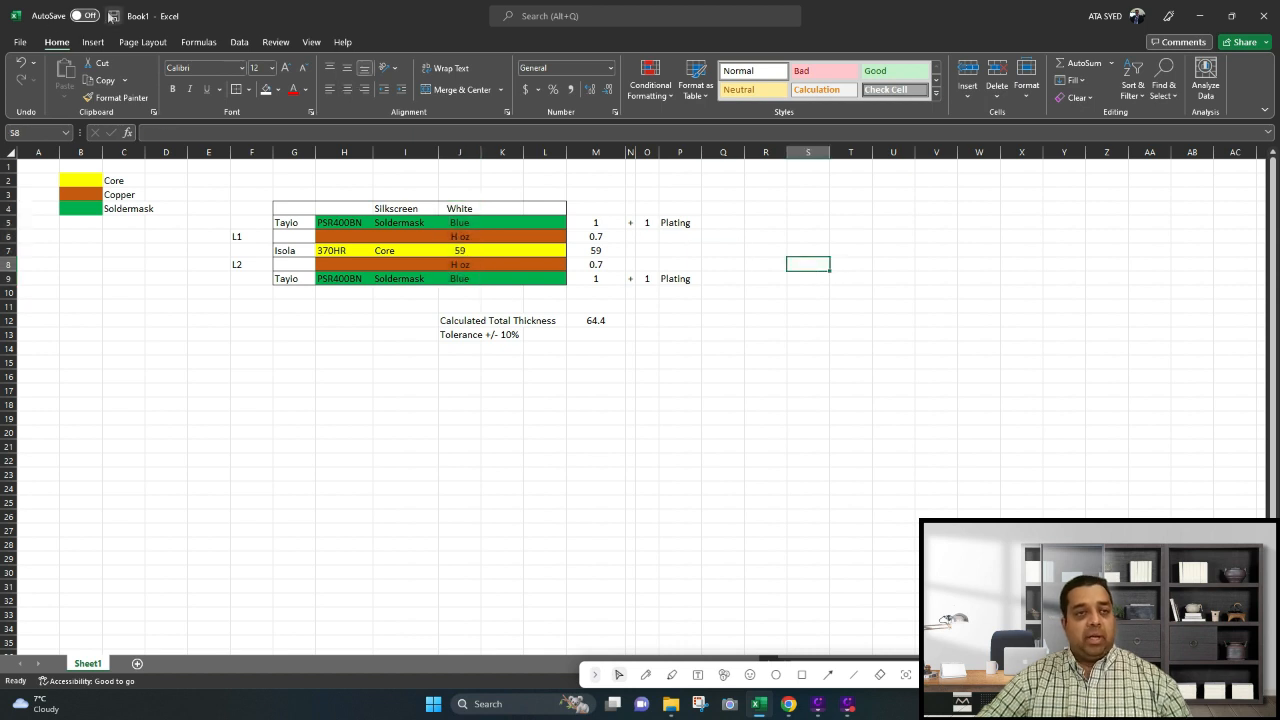
left_click(113, 16)
left_click(750, 456)
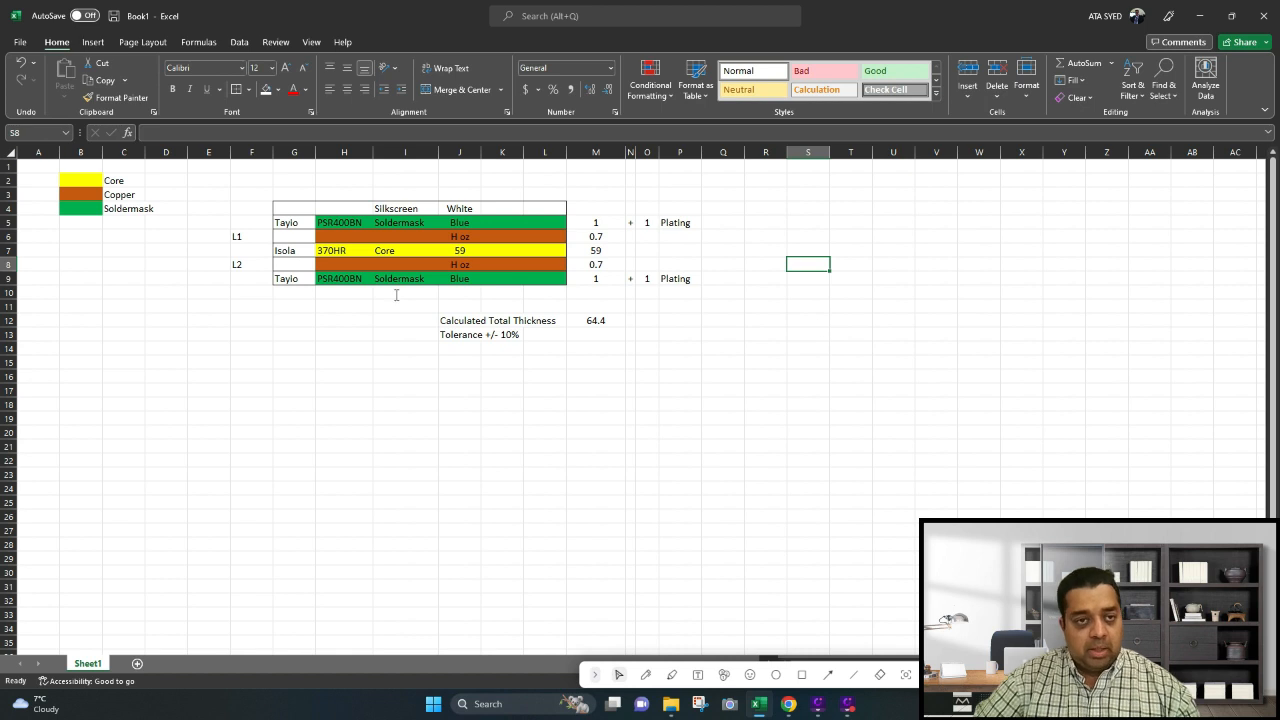
Insert a blank row directly below and another directly above the yellow Core row
left_click(379, 249)
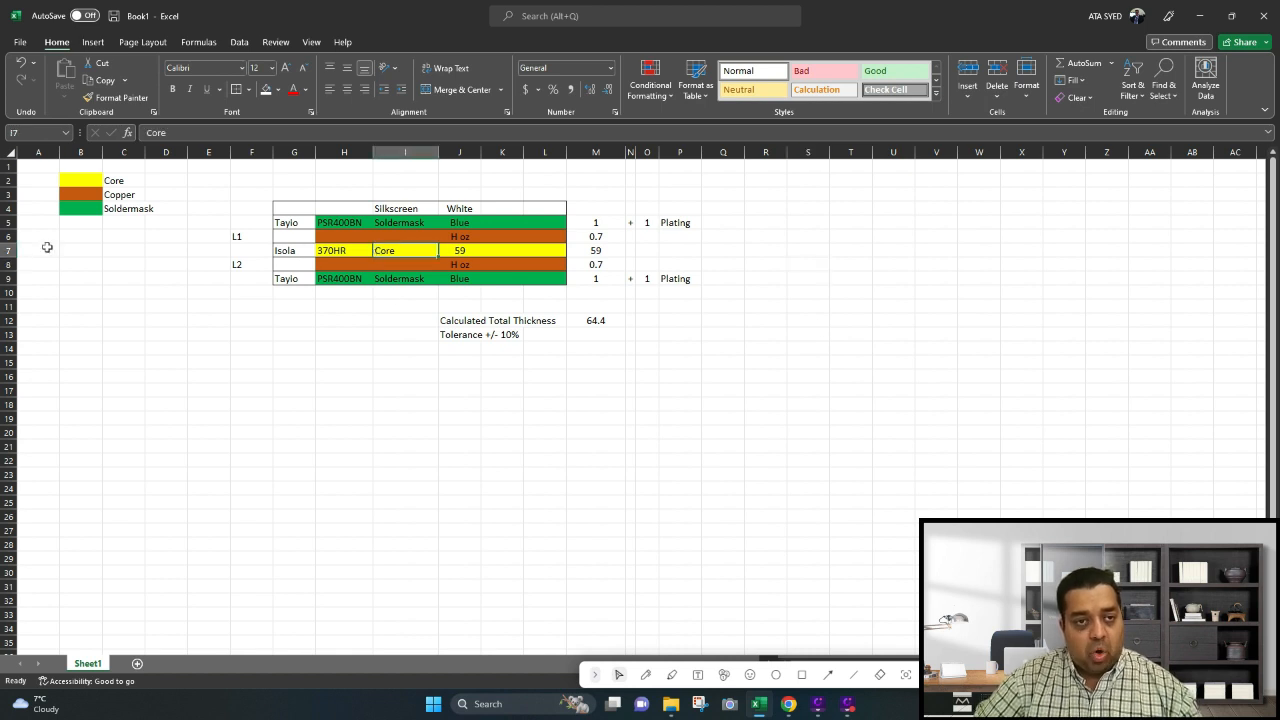
right_click(22, 264)
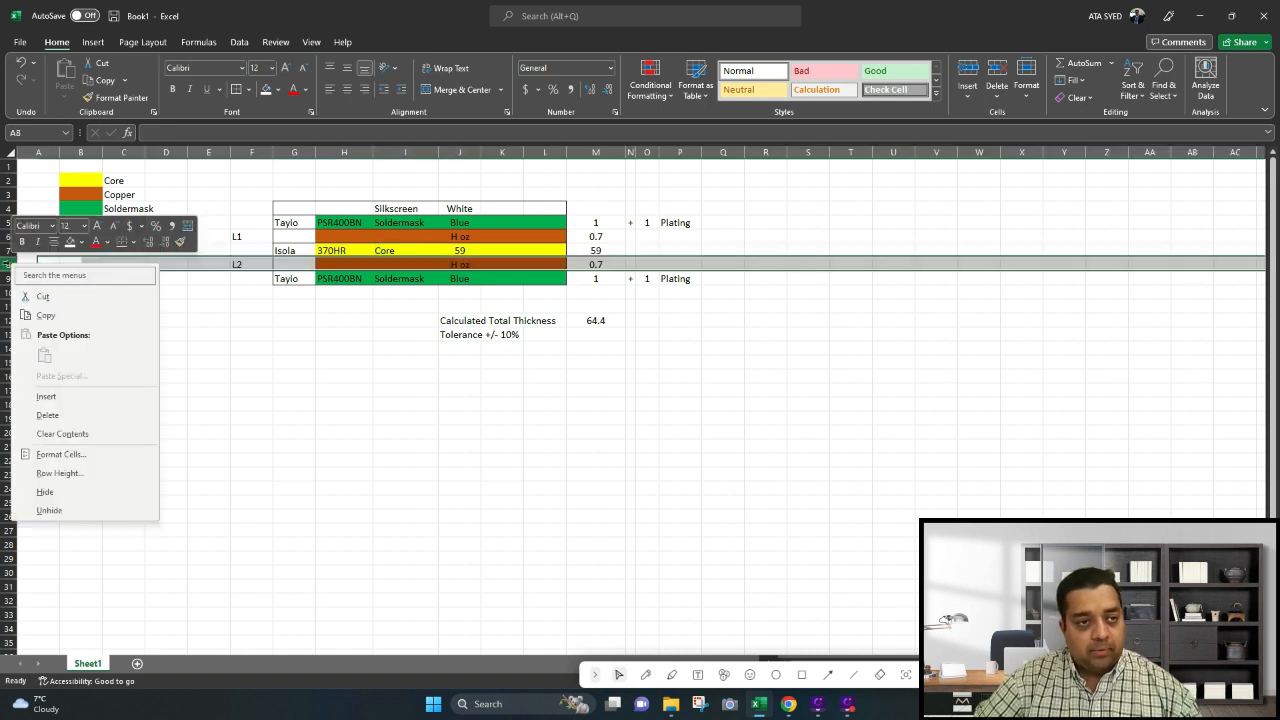
left_click(68, 394)
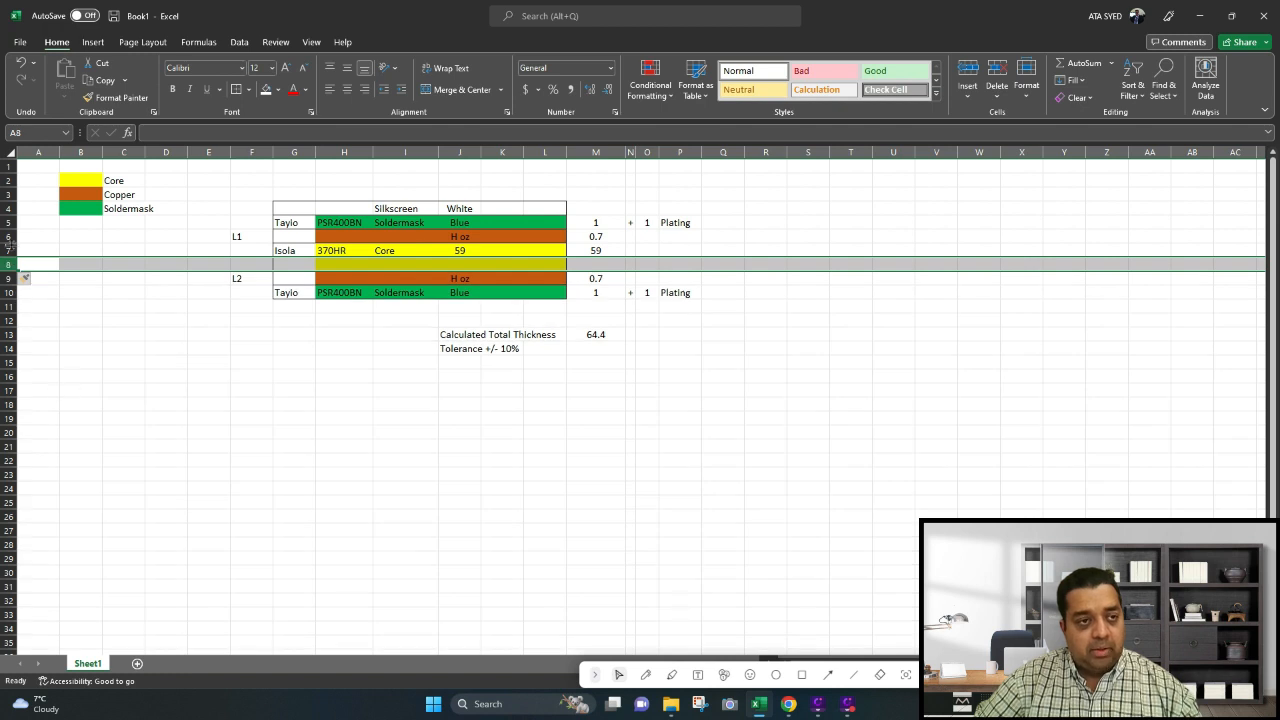
right_click(8, 250)
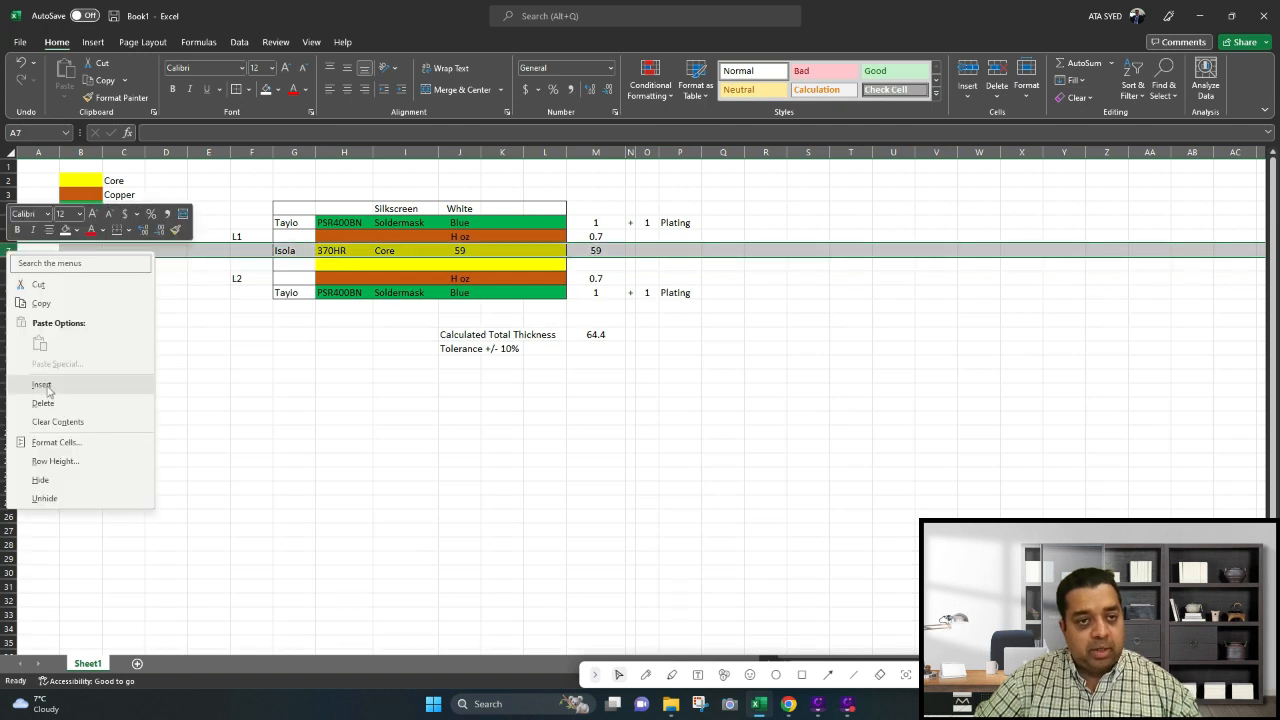
left_click(44, 387)
left_click(339, 248)
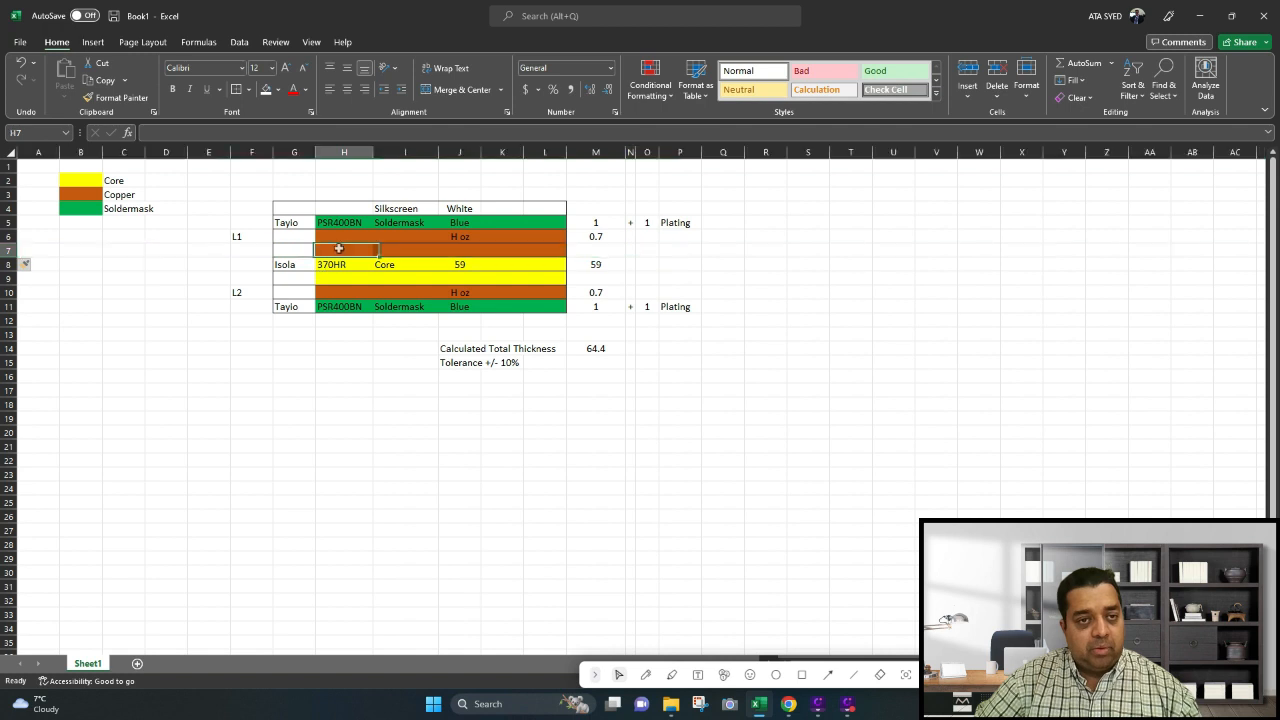
left_click_drag(330, 249, 545, 252)
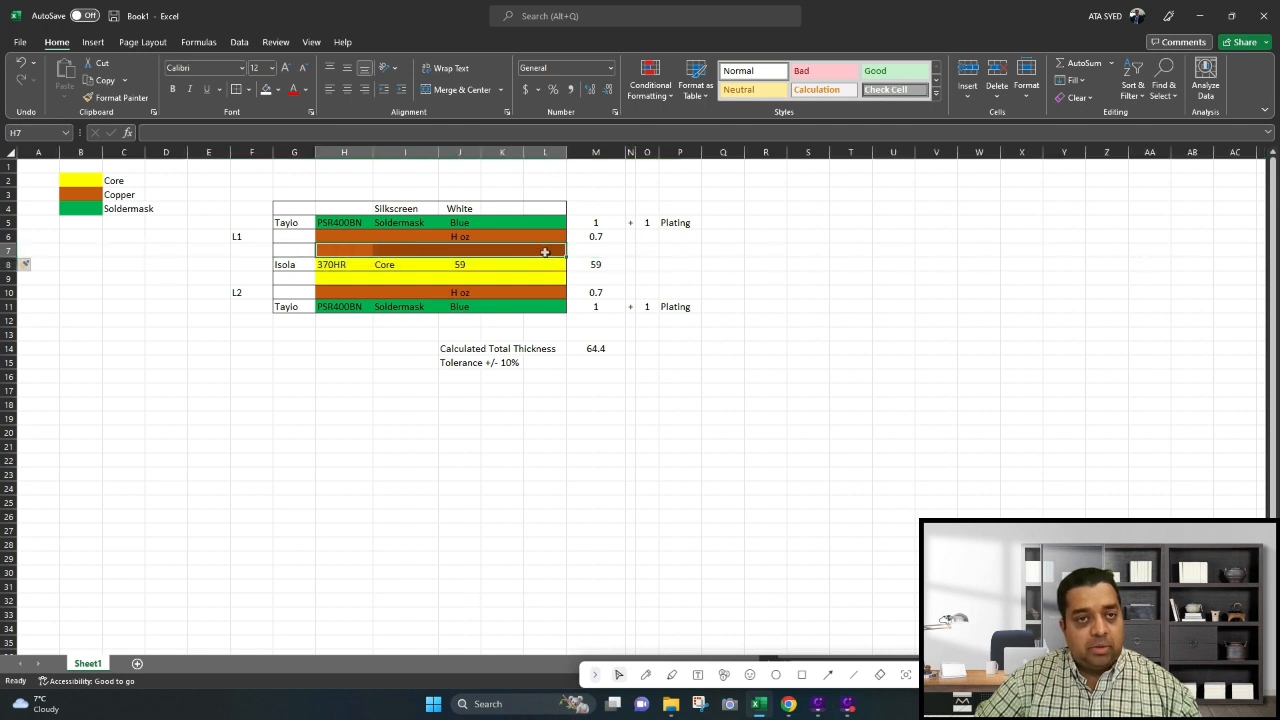
left_click(265, 90)
Fill H9:L9 and H7:L7, the new rows around the core, with light blue
left_click(338, 277)
left_click_drag(338, 277, 534, 277)
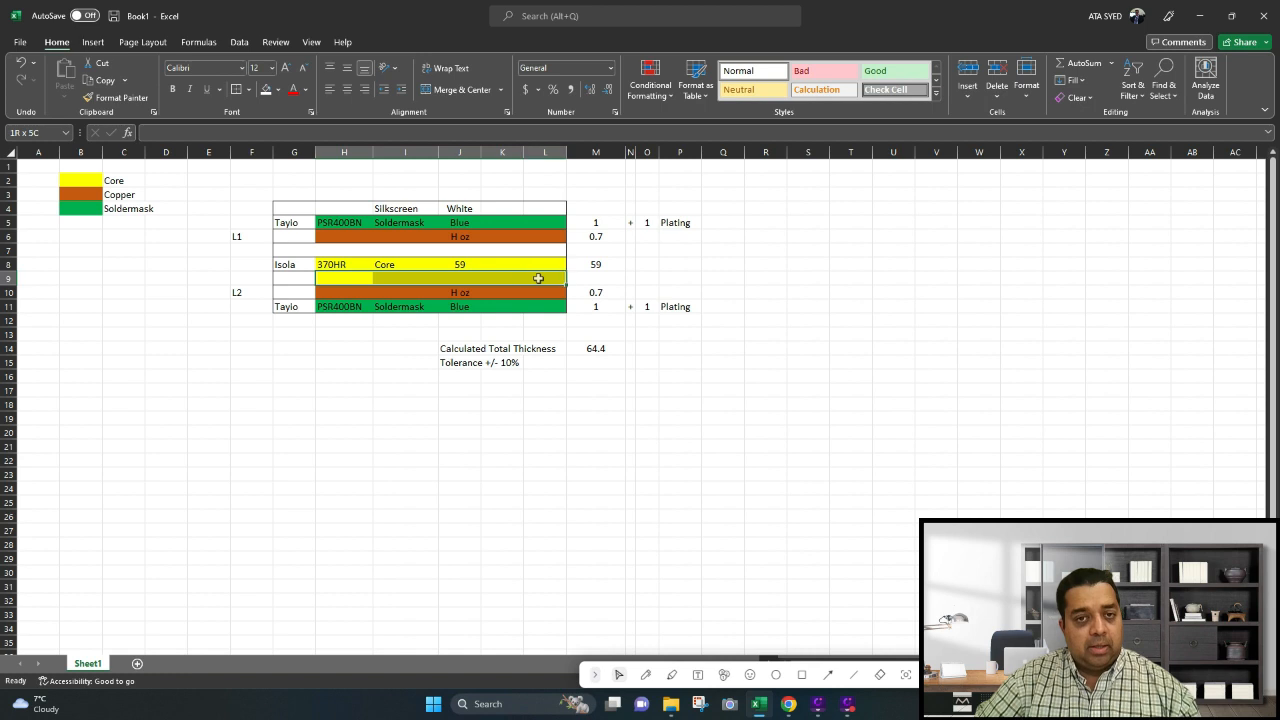
left_click(278, 90)
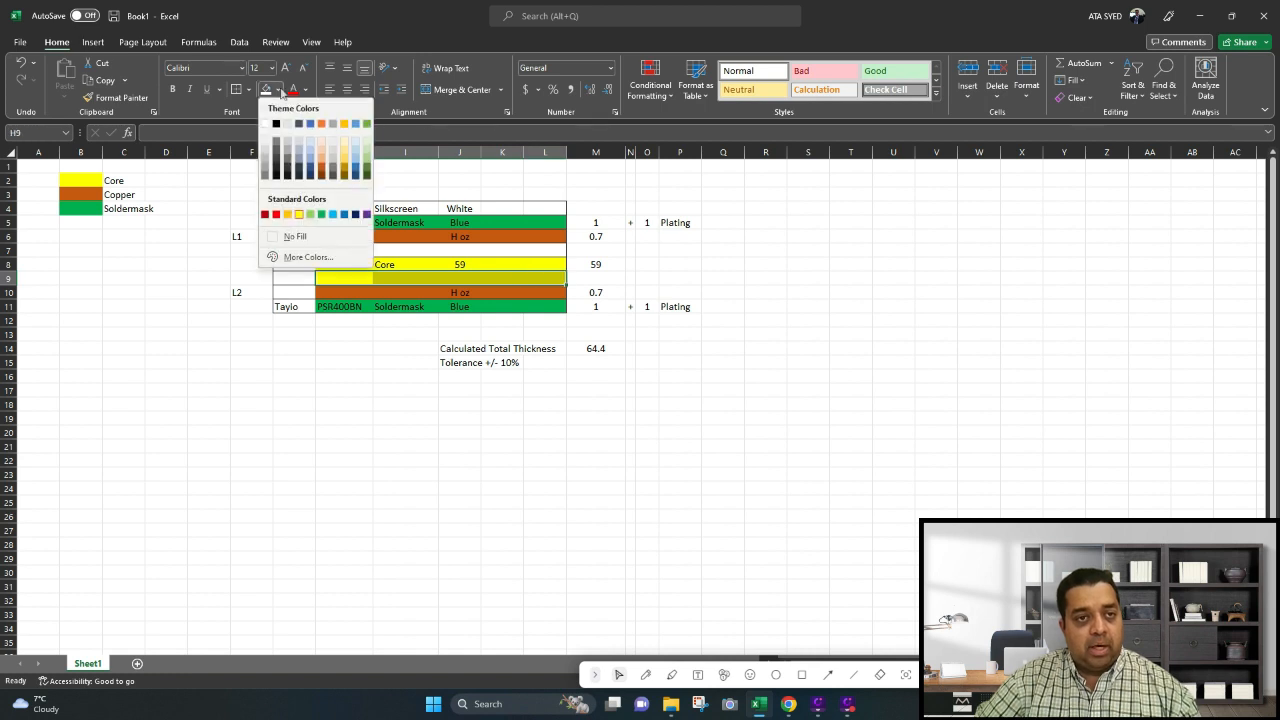
left_click(357, 152)
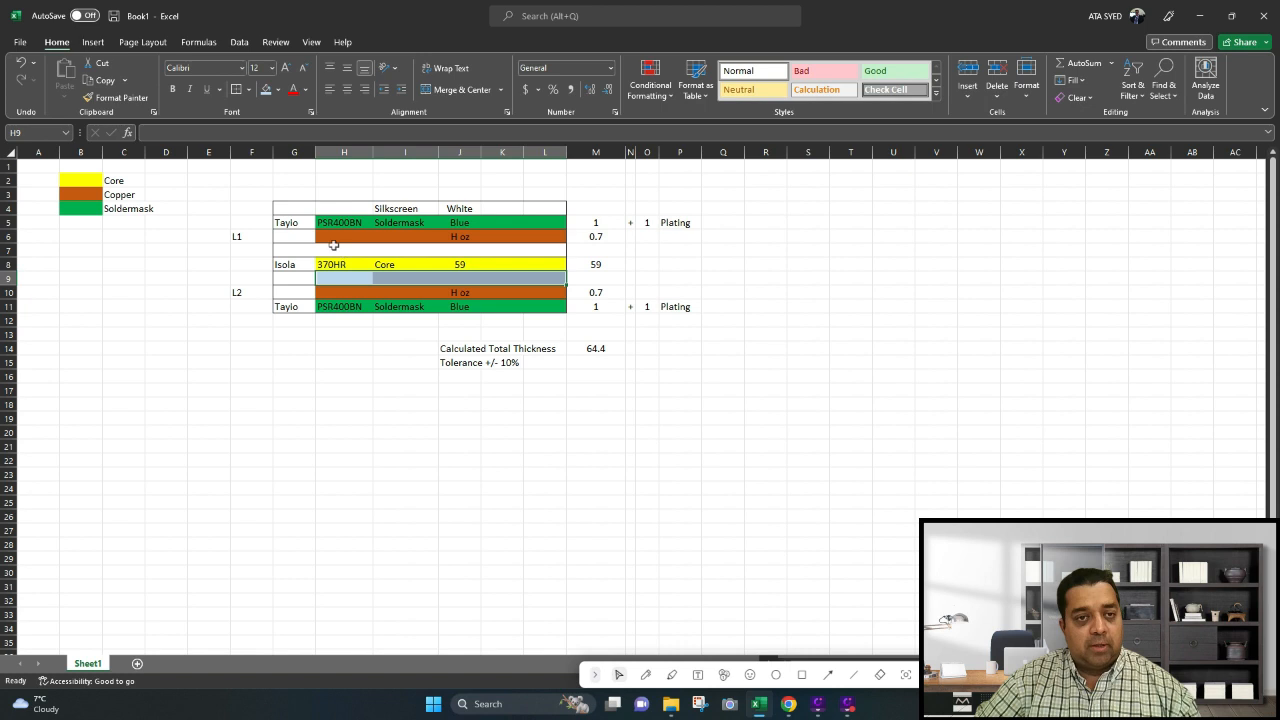
left_click_drag(337, 250, 536, 248)
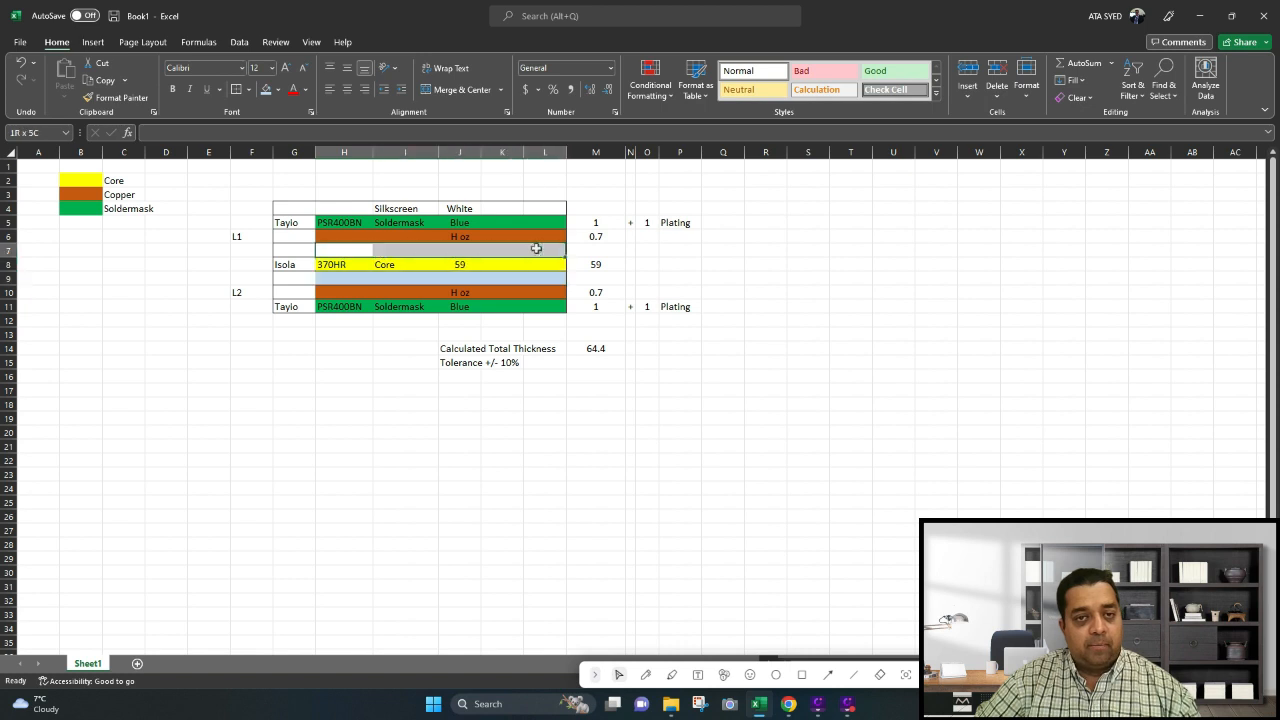
left_click(266, 89)
Enter "Prepreg" as the material type in I7 and I9
left_click(410, 251)
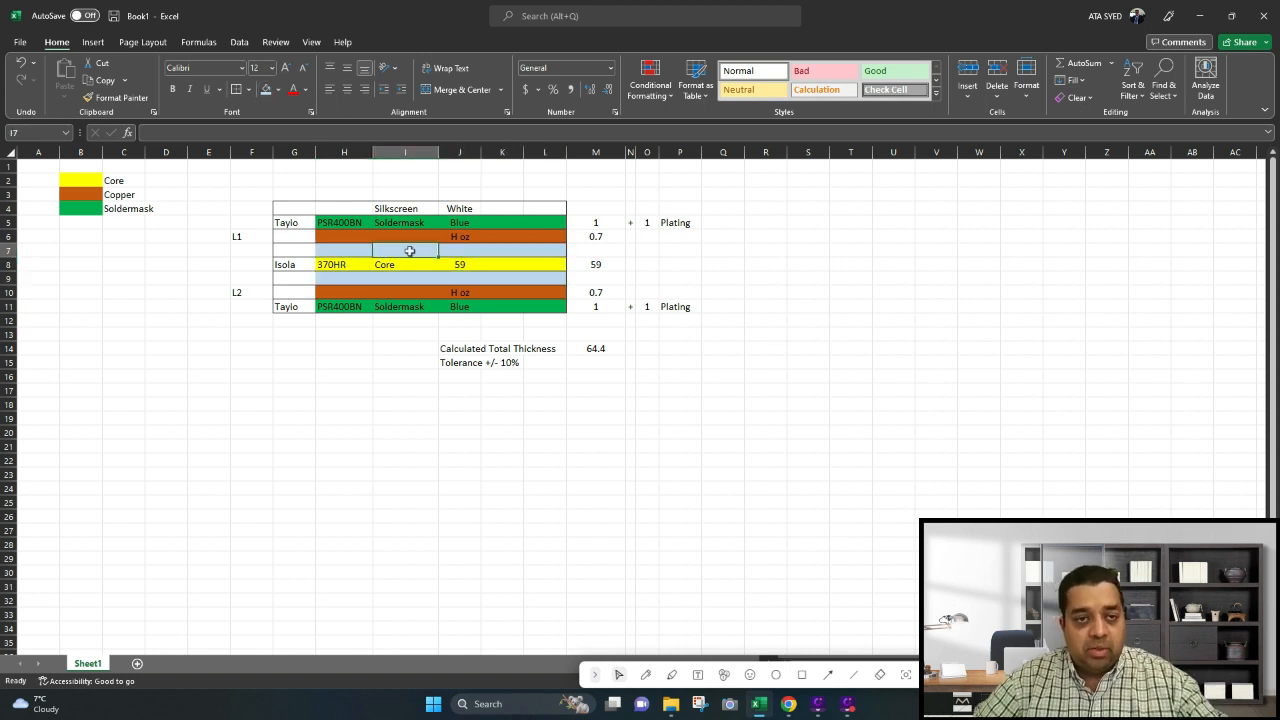
type("p")
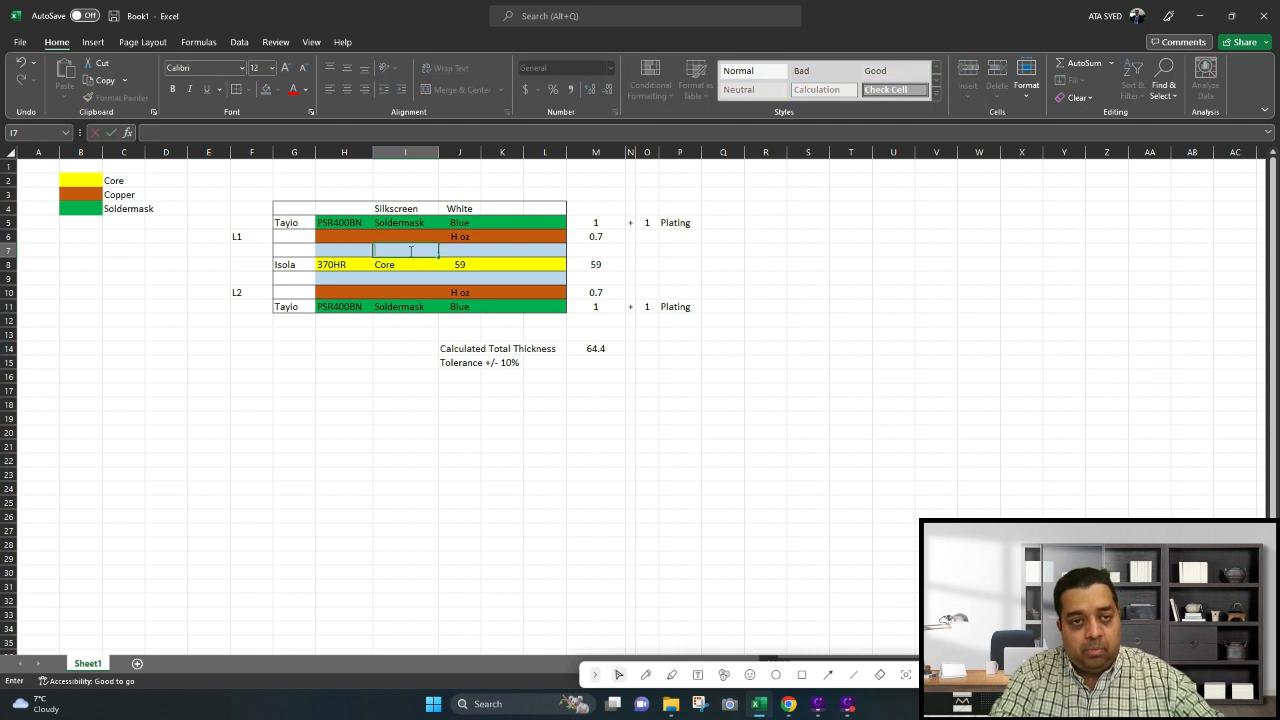
type("repreg")
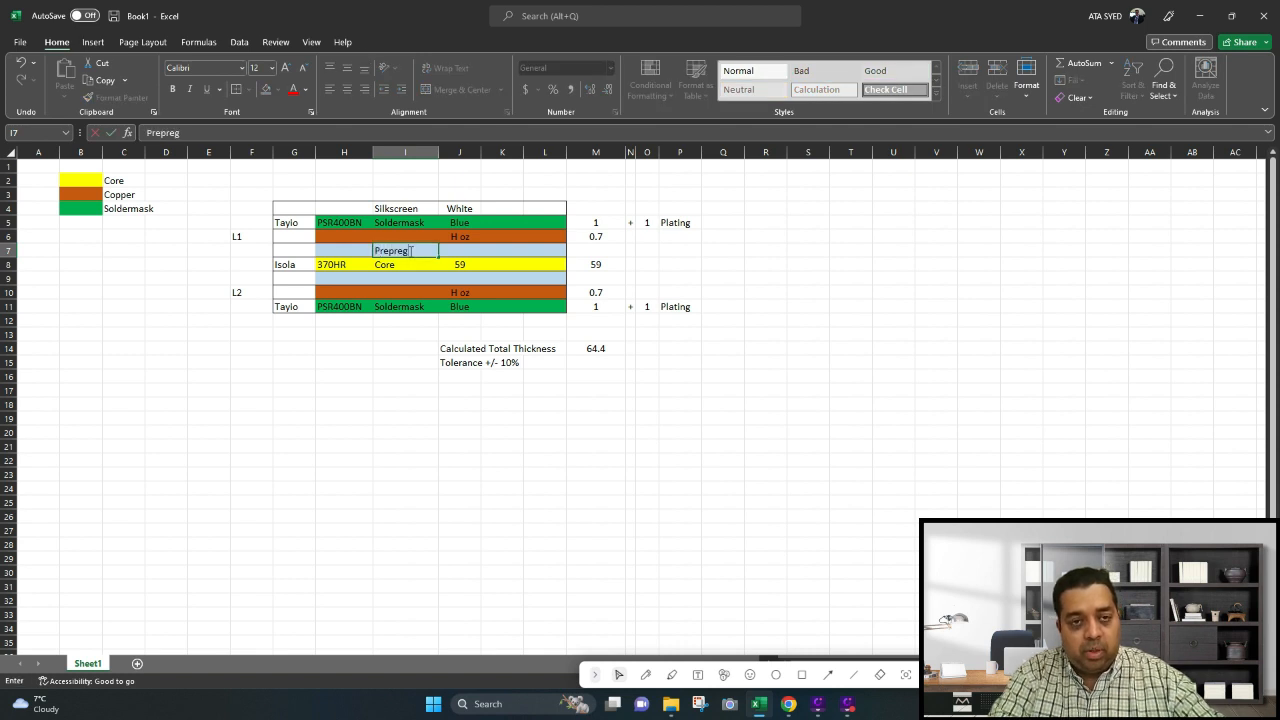
key("Return")
key("Return")
type("Prepreg")
key("Return")
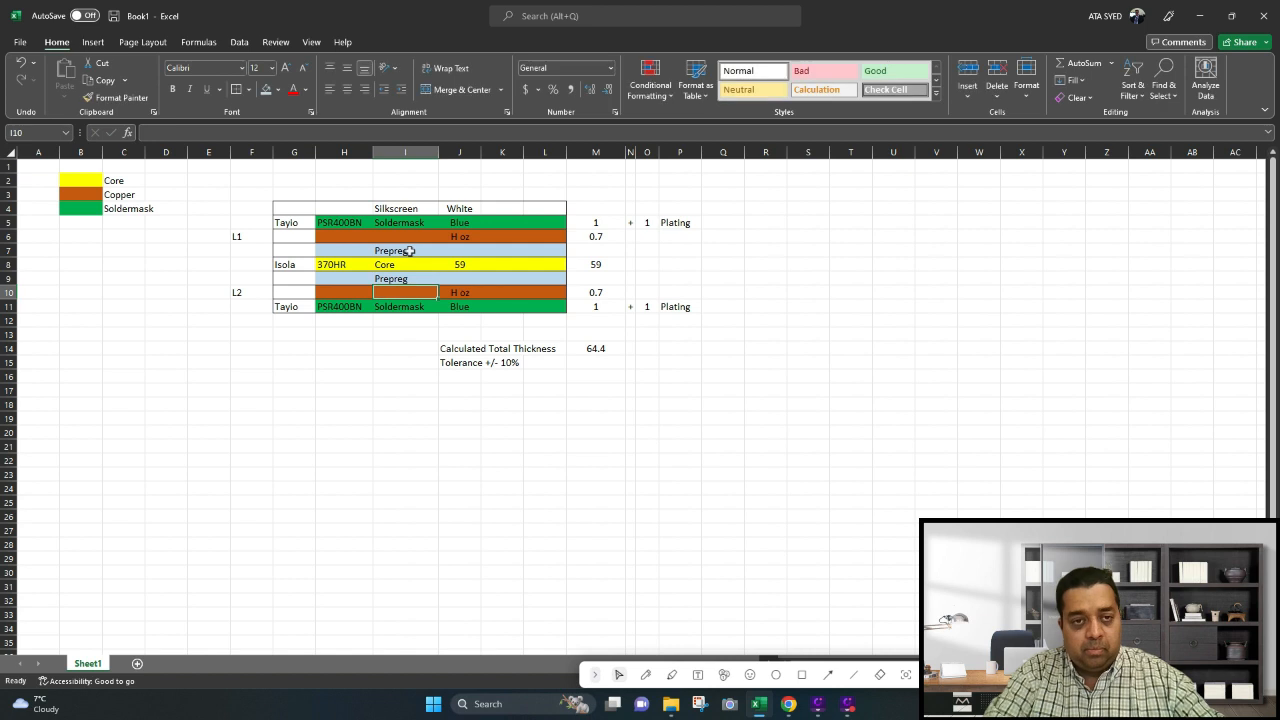
Enter "Copper" as the material type in I6 and I10
key("Up")
key("Up")
key("Up")
key("Up")
type("Copp")
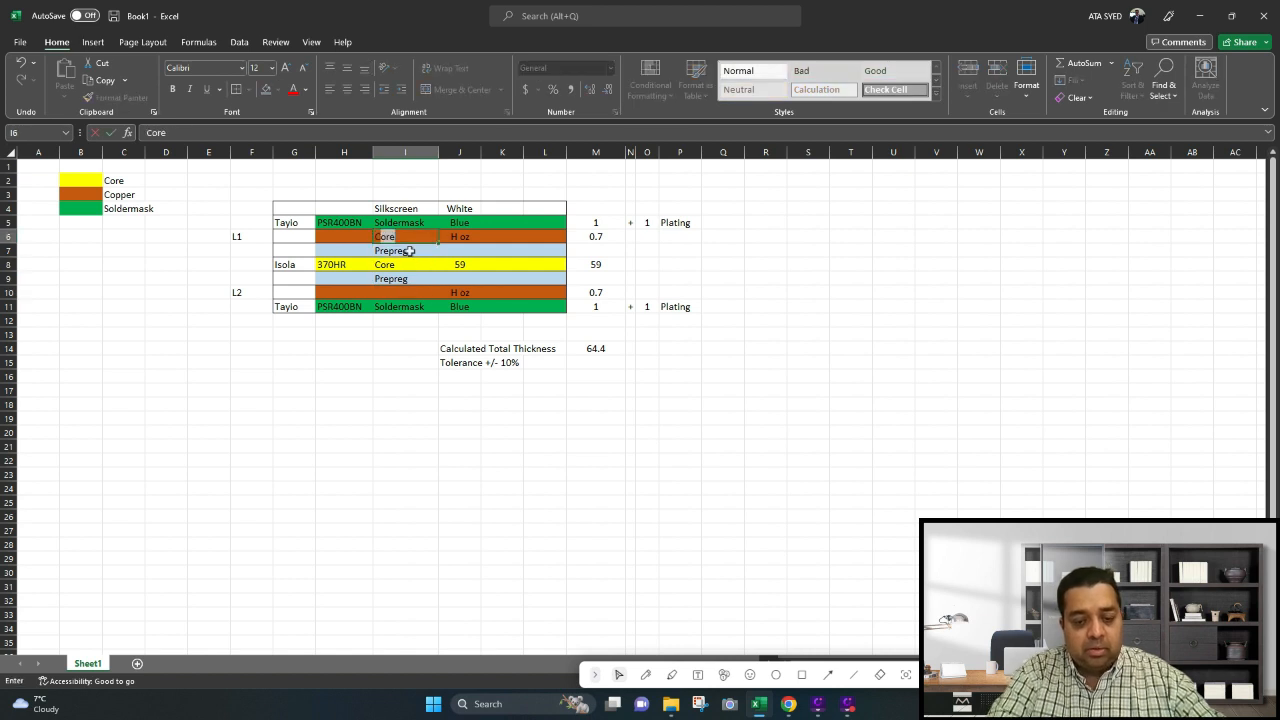
type("er")
key("Return")
key("Down")
key("Down")
key("Down")
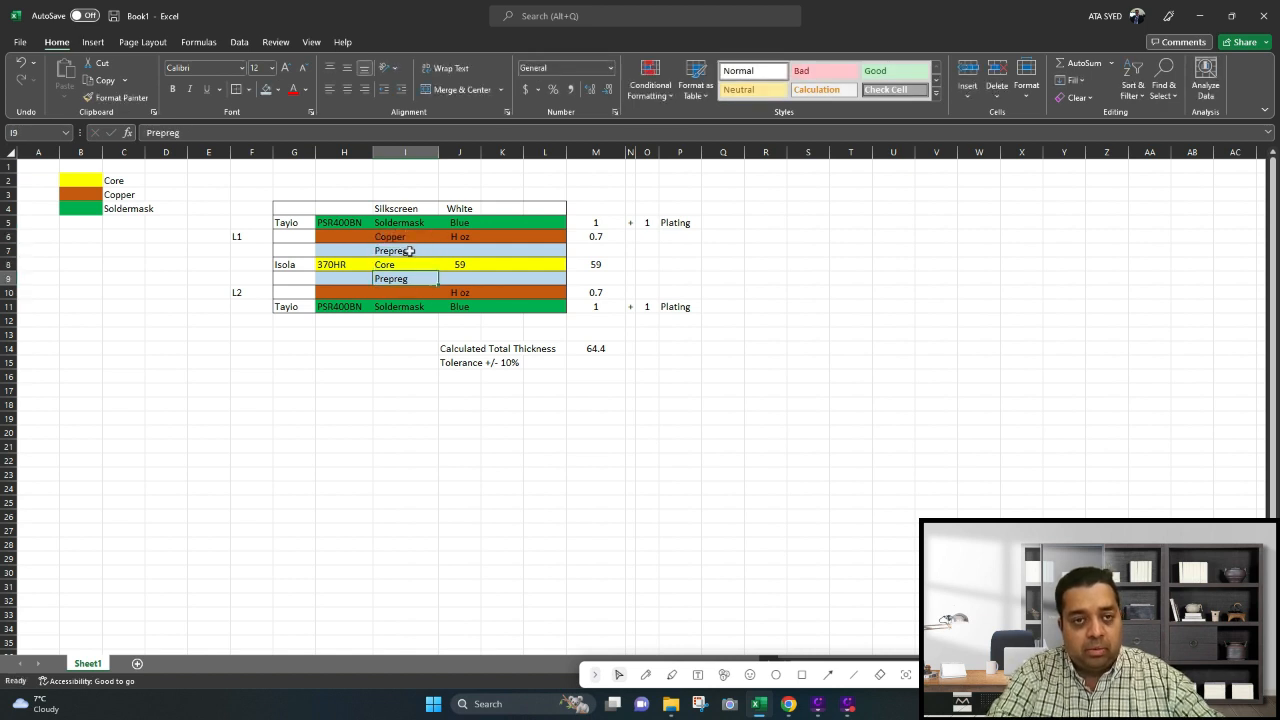
type("Copper")
key("Return")
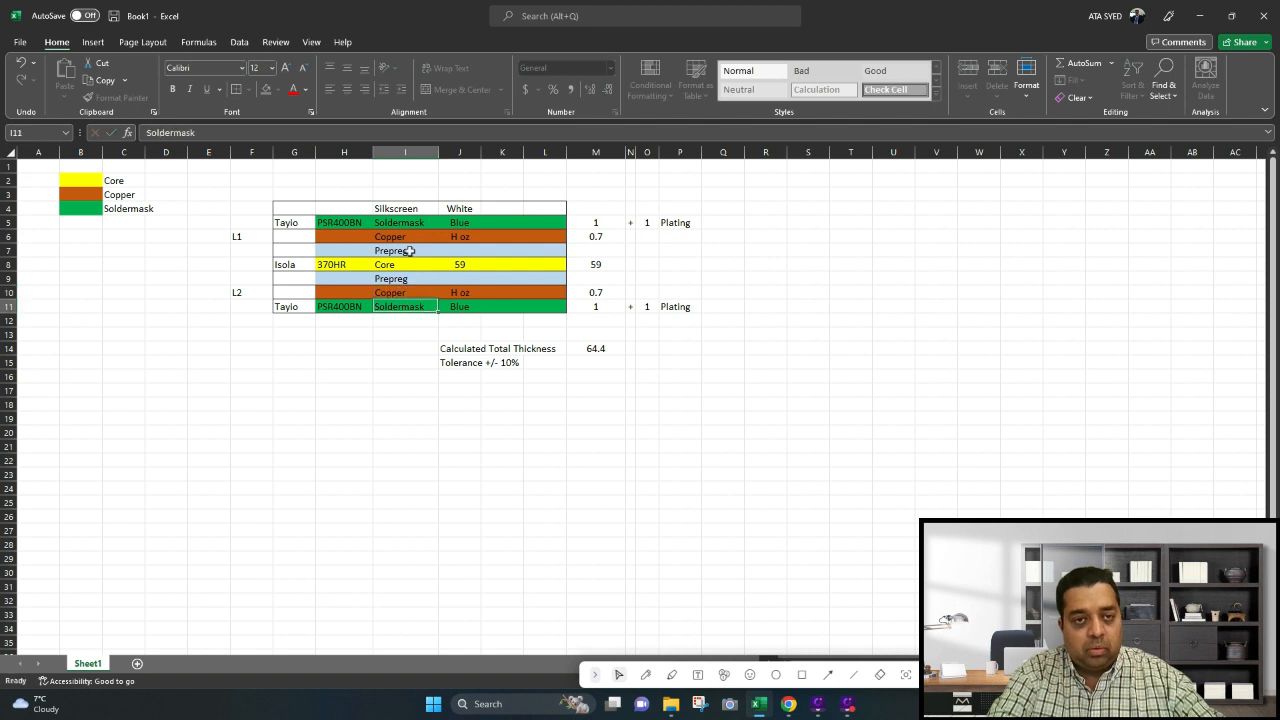
Enter the prepreg style 1080 in J7 and J9
left_click(457, 254)
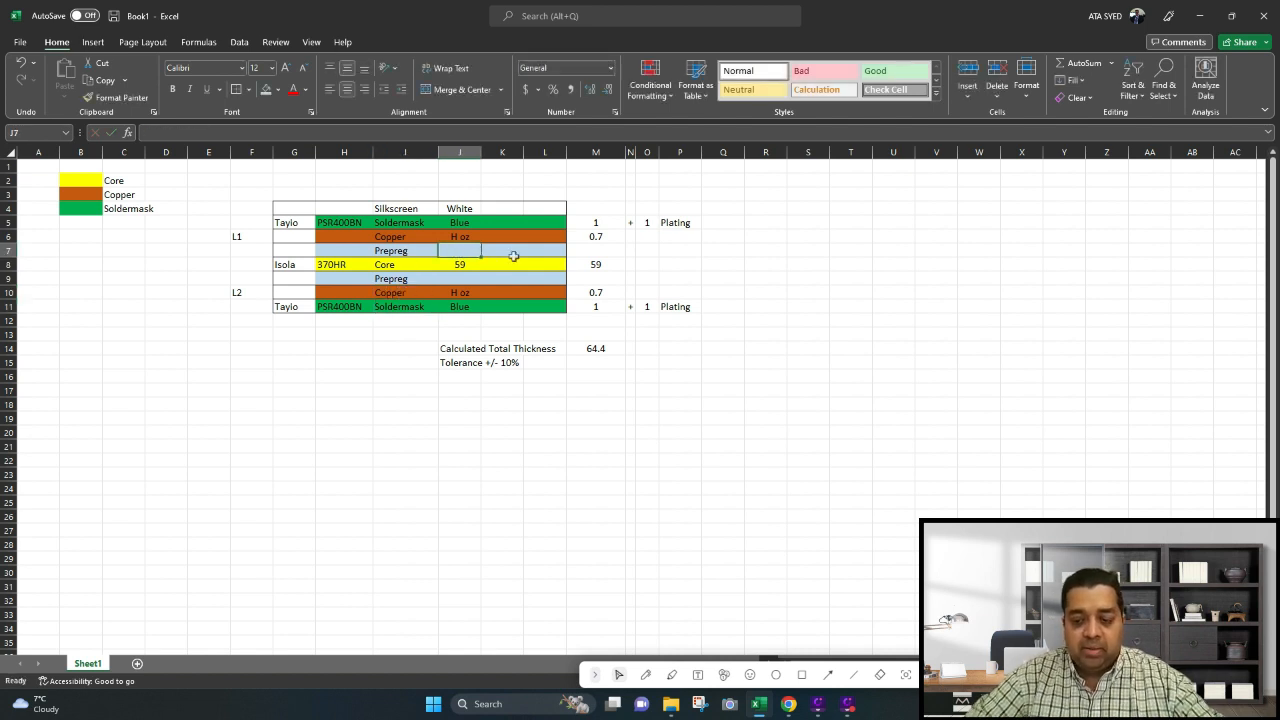
type("1080")
key("Return")
key("Down")
type("1080")
key("Return")
Enter "Isola" in G7 and "370HR" in H7 for the upper prepreg row
key("Up")
key("Up")
key("Up")
key("Left")
key("Left")
key("Left")
key("Left")
key("Right")
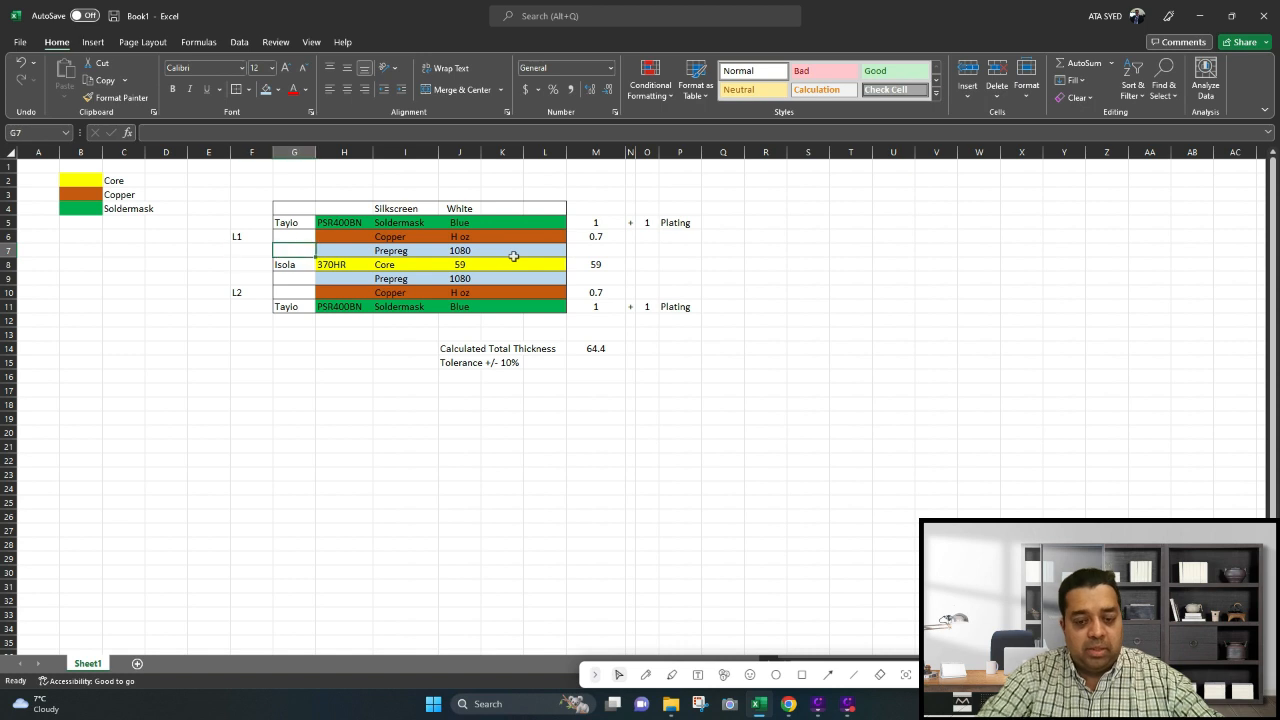
type("I")
key("Tab")
type("370HR")
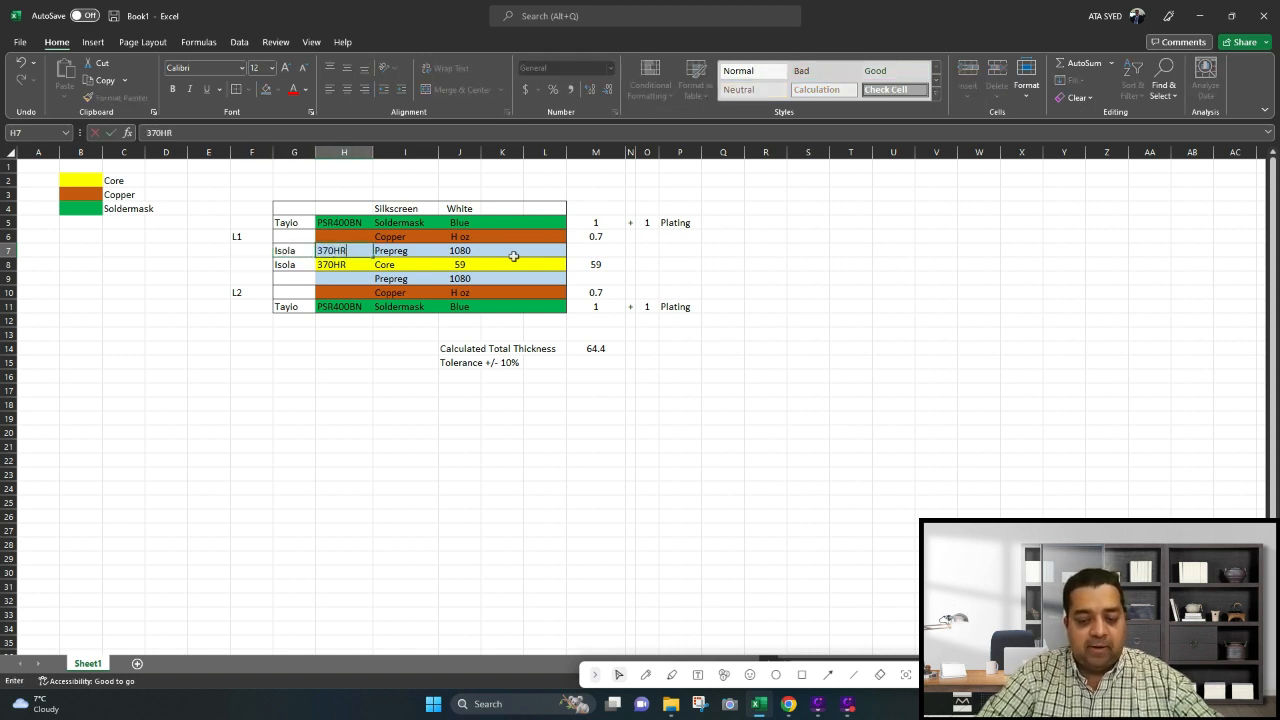
key("Return")
Enter "Isola" in G9 and "370HR" in H9 for the lower prepreg row
key("Return")
type("Isola")
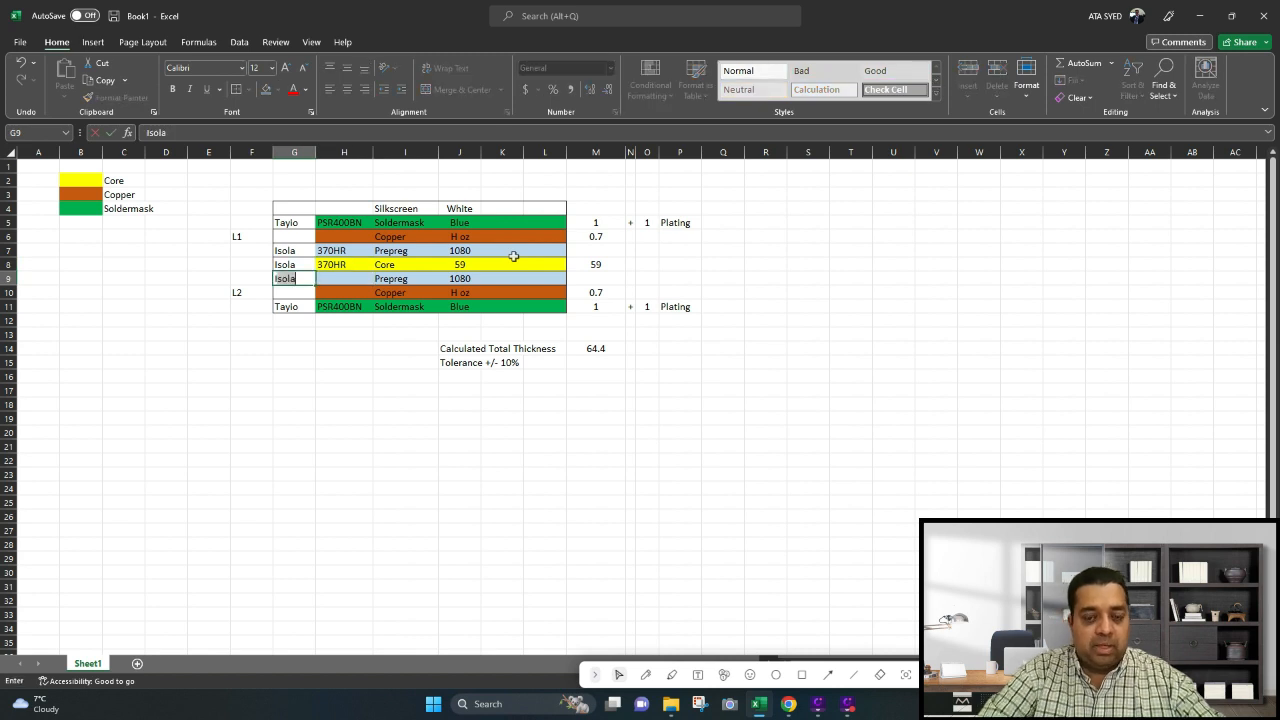
key("Tab")
type("370")
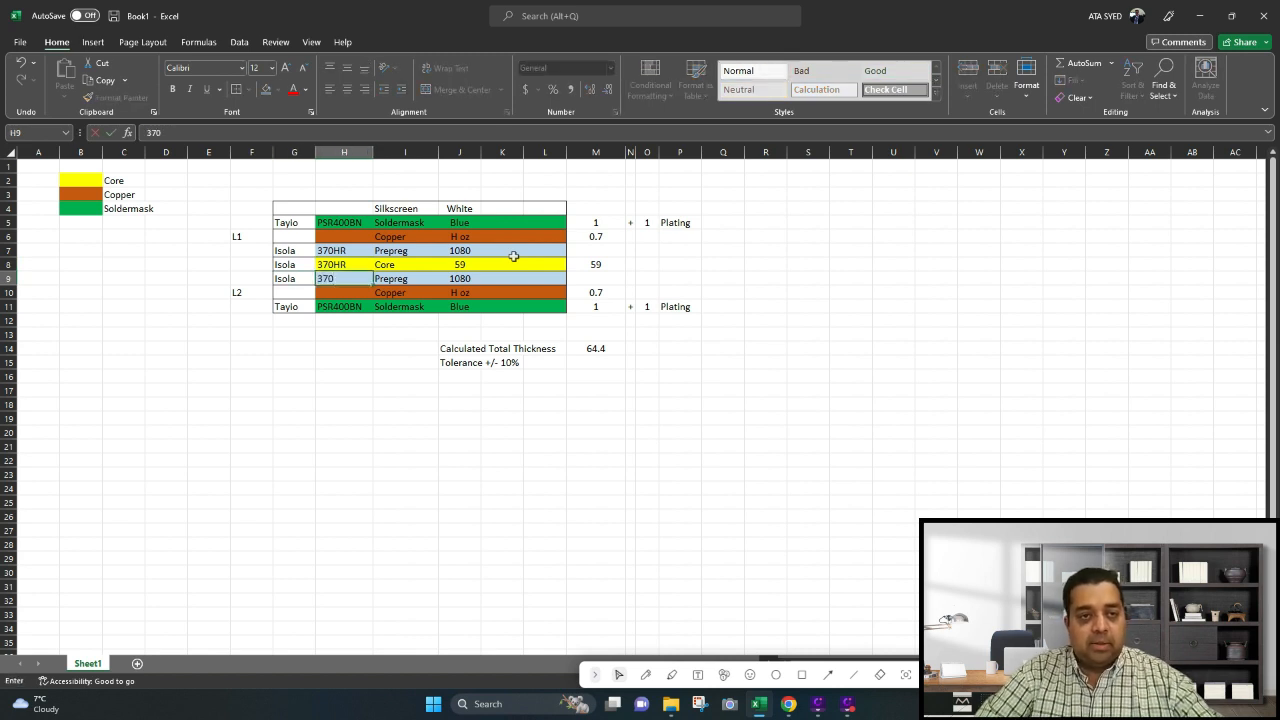
type("HR")
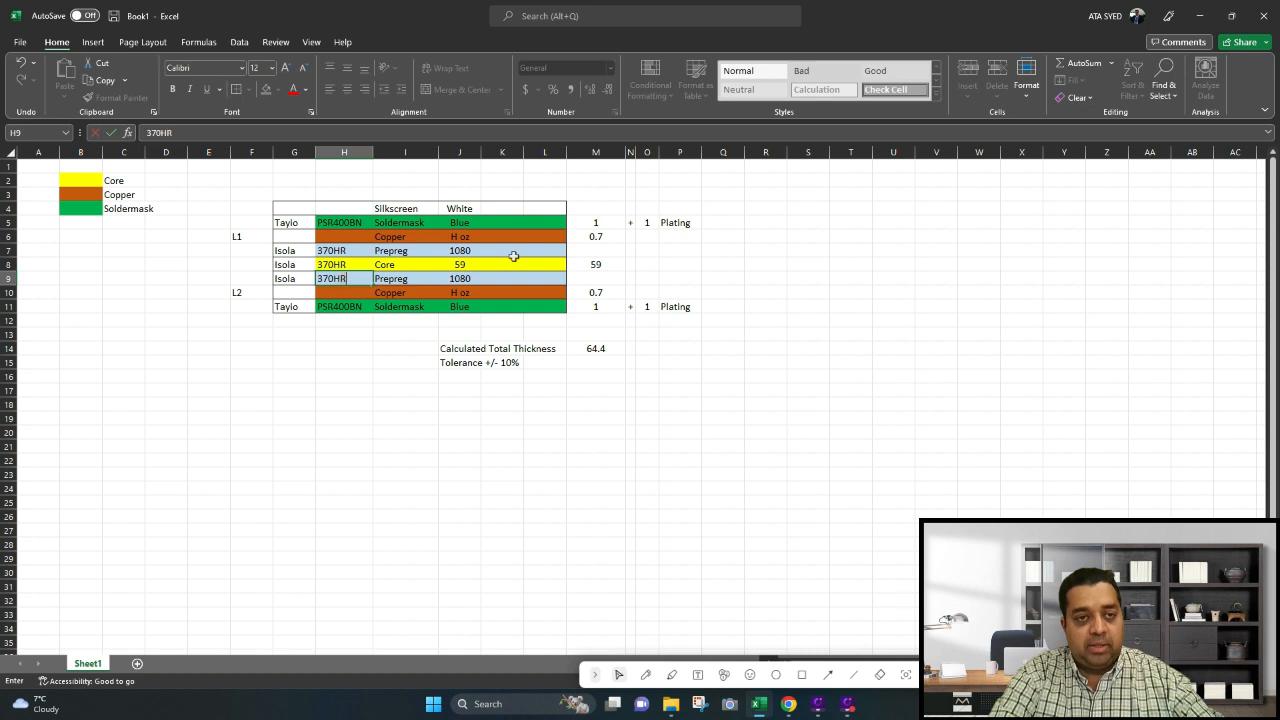
key("Down")
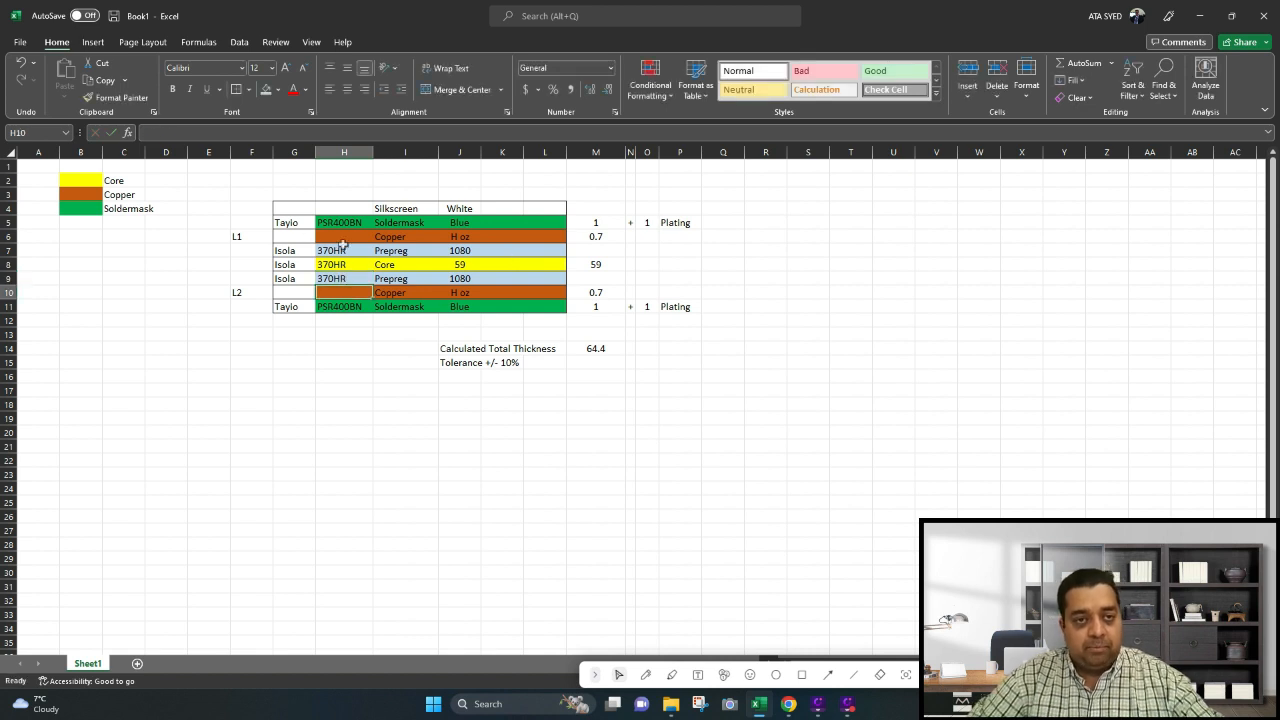
Insert a blank row between the core and each of the two prepreg rows
right_click(9, 265)
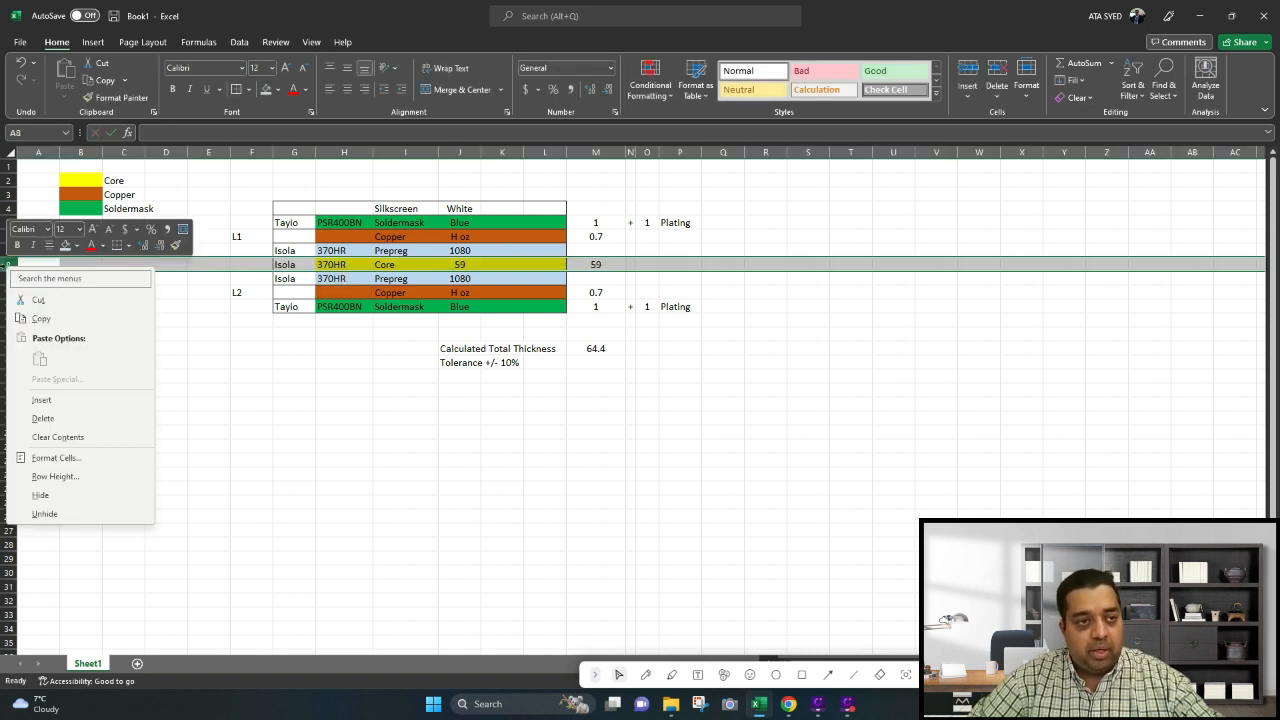
left_click(41, 399)
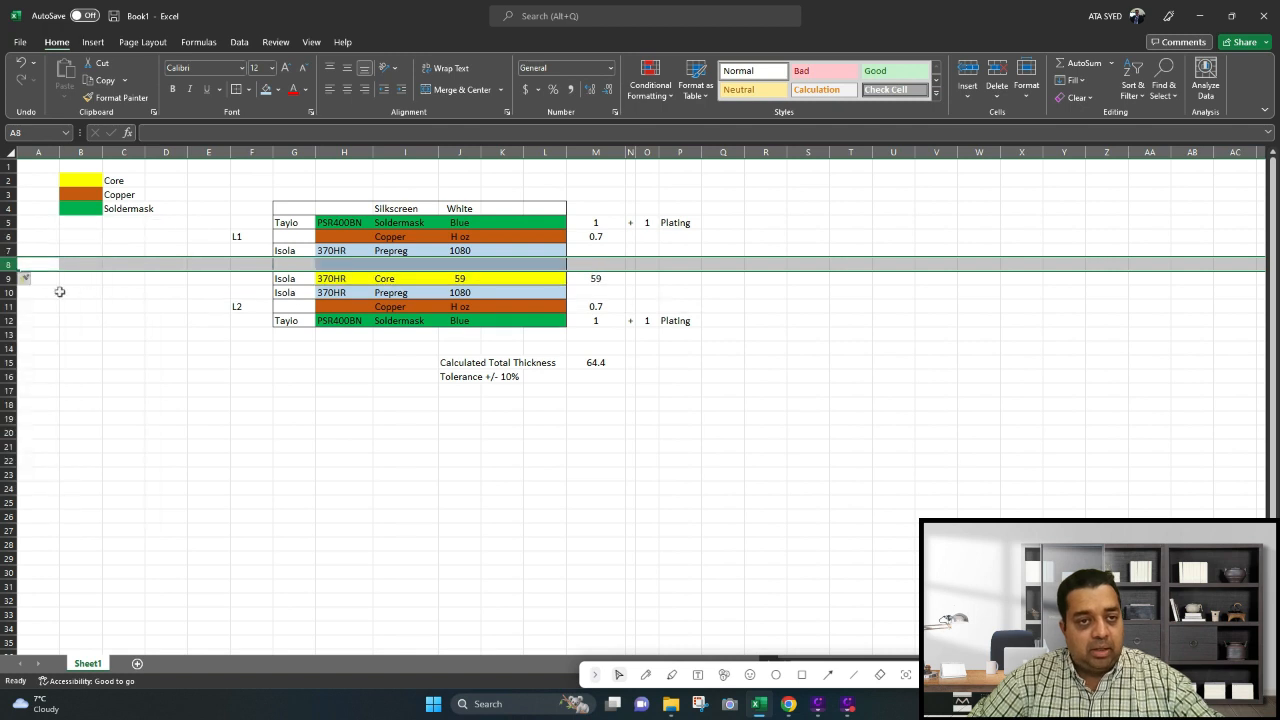
right_click(14, 293)
left_click(60, 426)
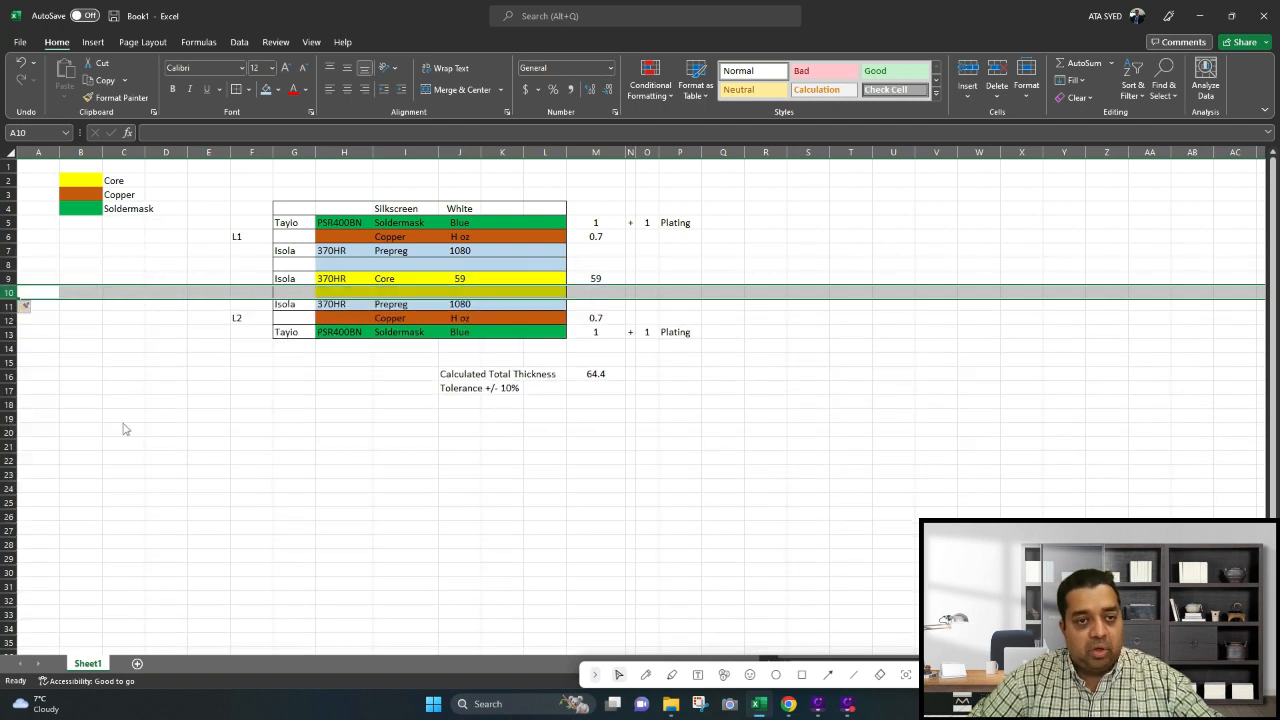
Fill H8:L8 and H10:L10, the new rows next to the core, with the dark orange copper color
left_click_drag(336, 265, 534, 266)
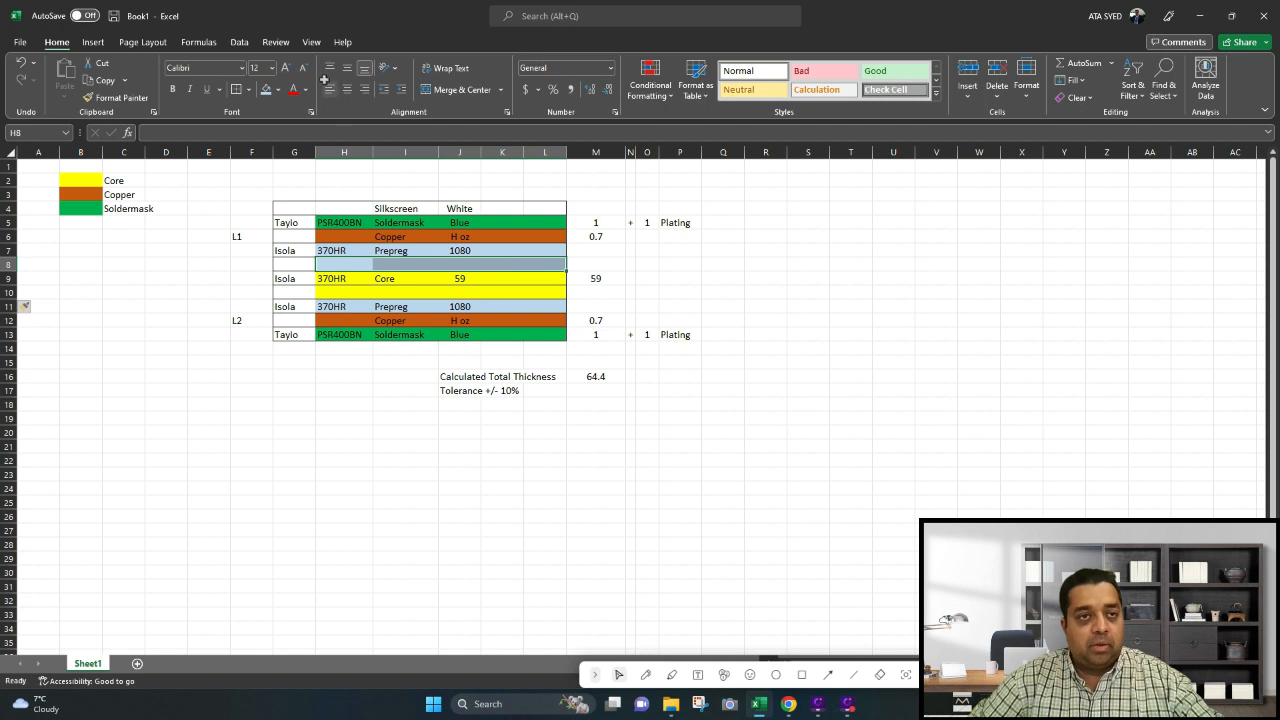
left_click(277, 90)
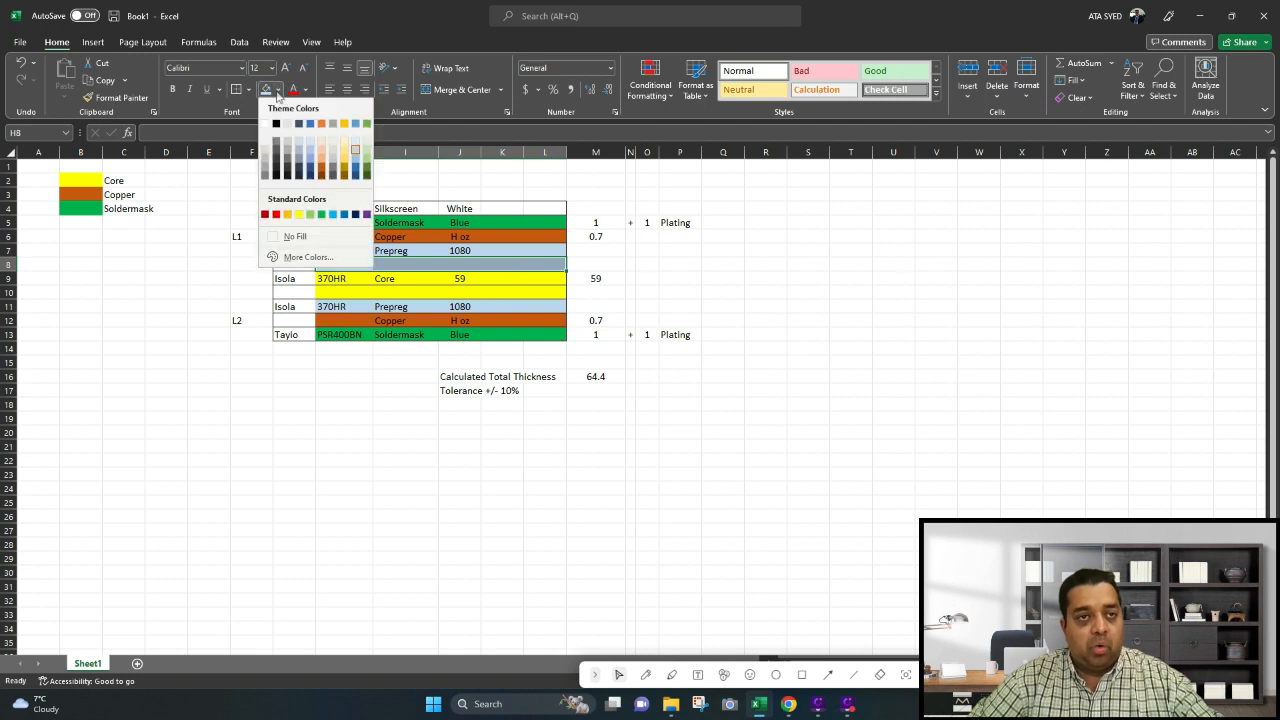
left_click(321, 166)
left_click(324, 292)
left_click_drag(324, 292, 548, 292)
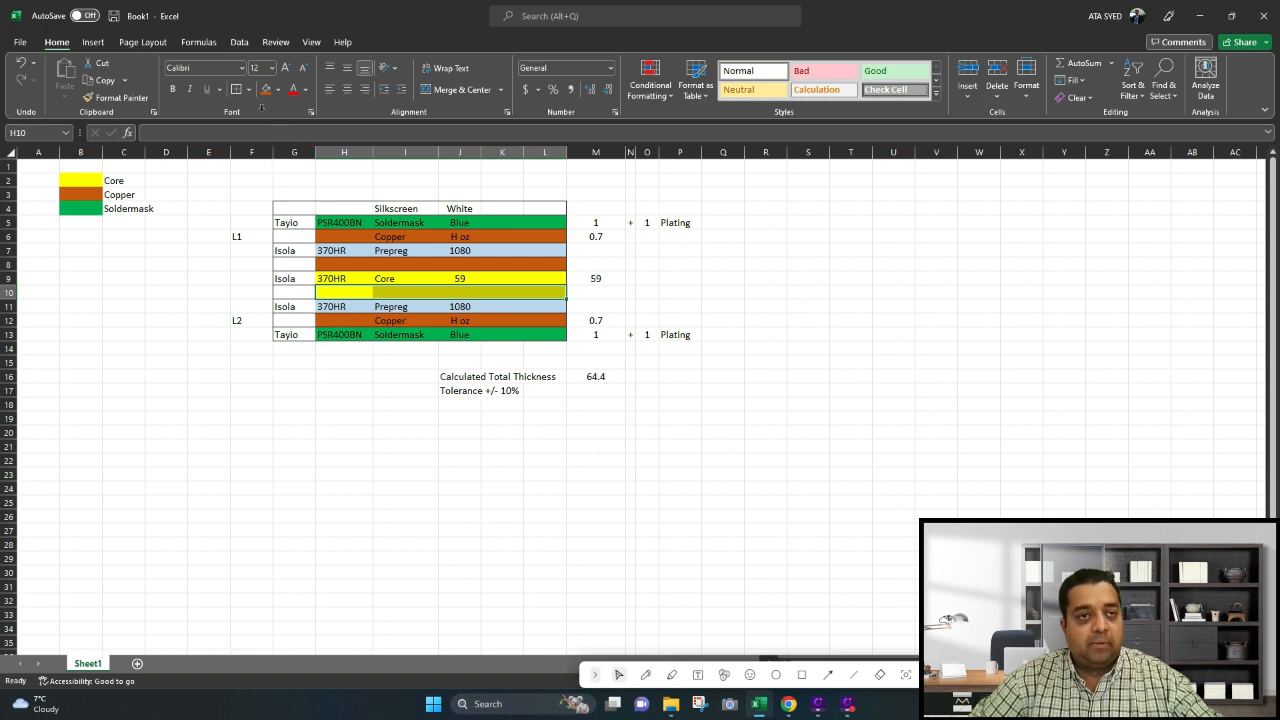
left_click(266, 89)
Remove the L2 label from F12 and enter "L4" in F13, beside the lower soldermask row
left_click(294, 292)
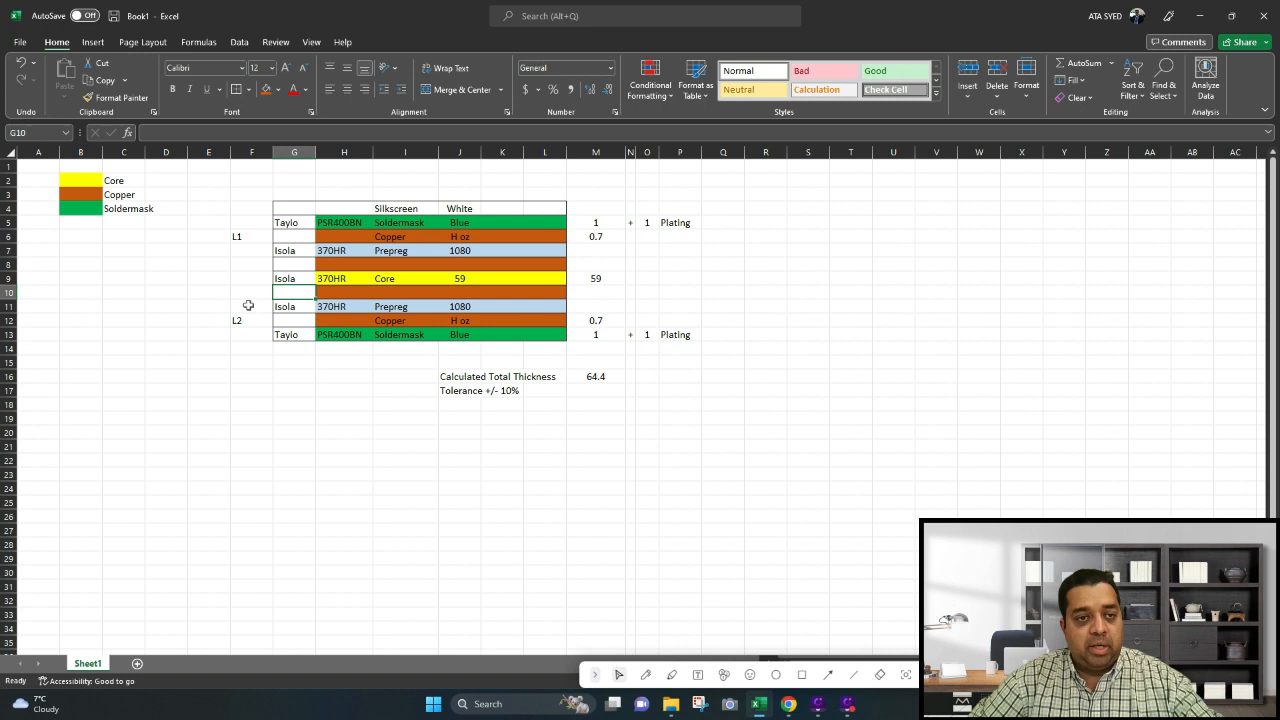
left_click(244, 320)
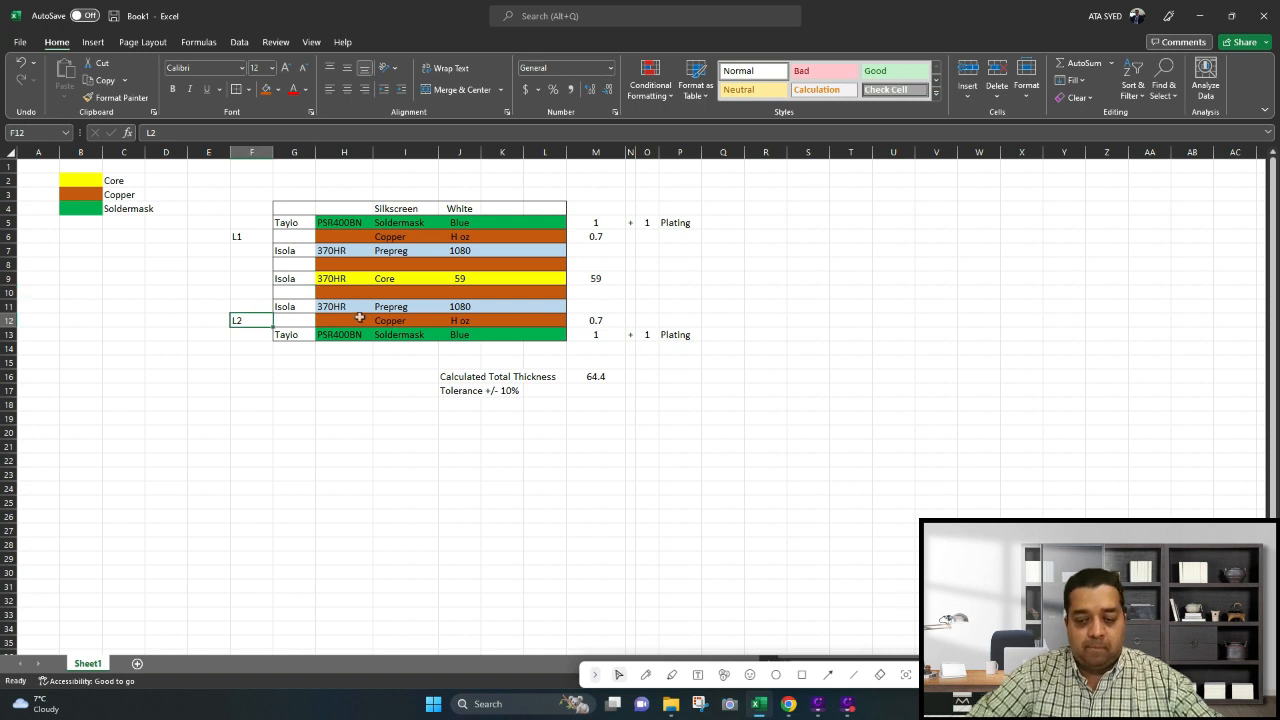
key("Delete")
key("Down")
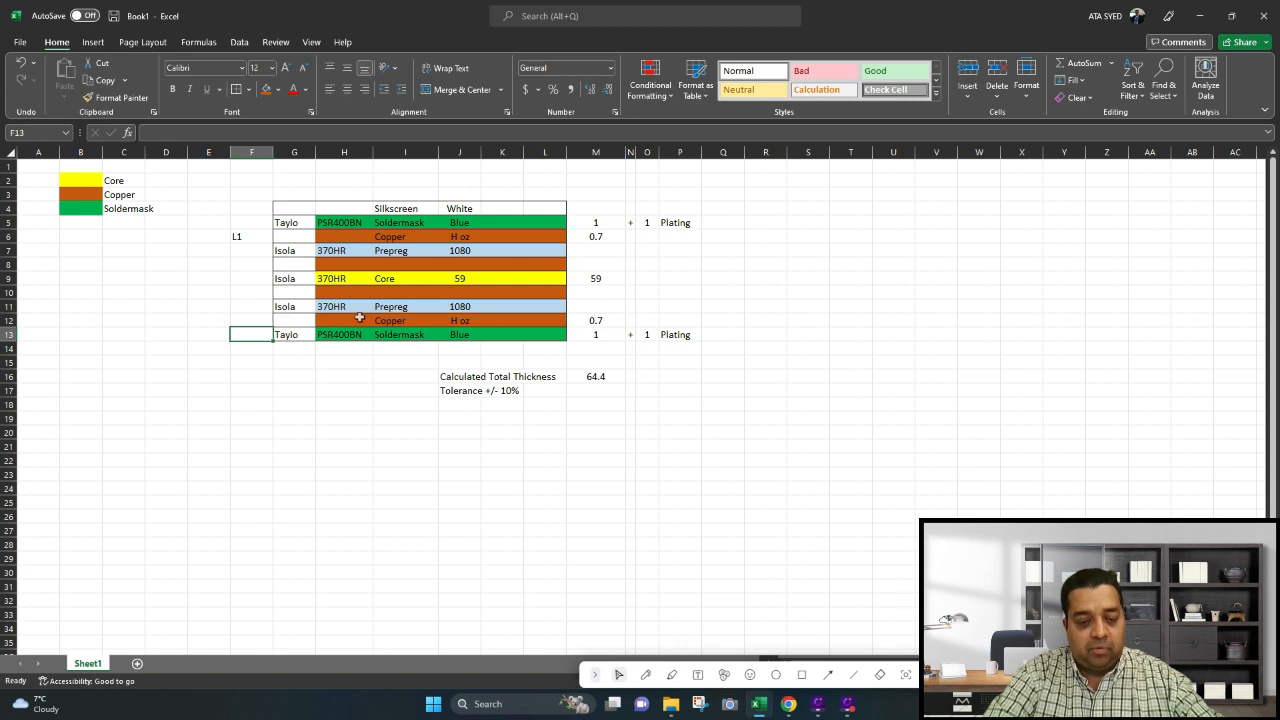
type("L4")
key("BackSpace")
key("BackSpace")
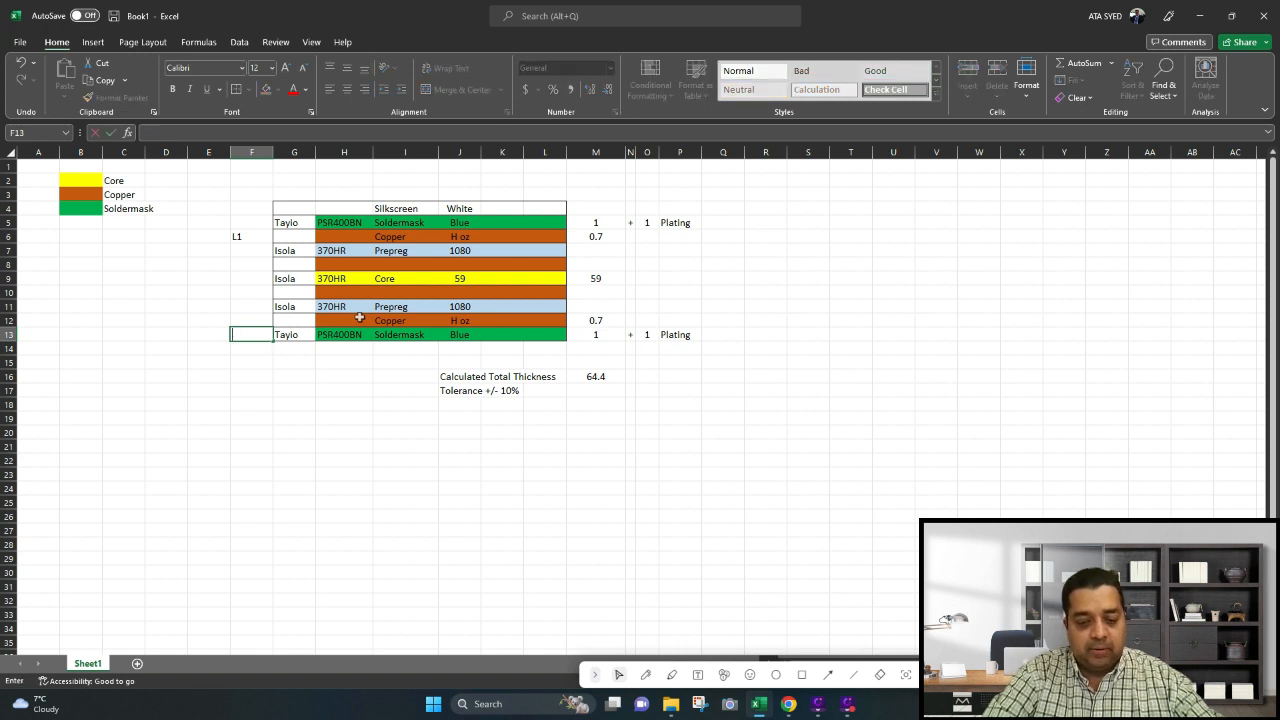
Move the L1 label from F6 to F5, beside the upper soldermask row
key("Up")
key("Up")
key("Up")
key("Up")
key("Up")
key("Up")
key("Up")
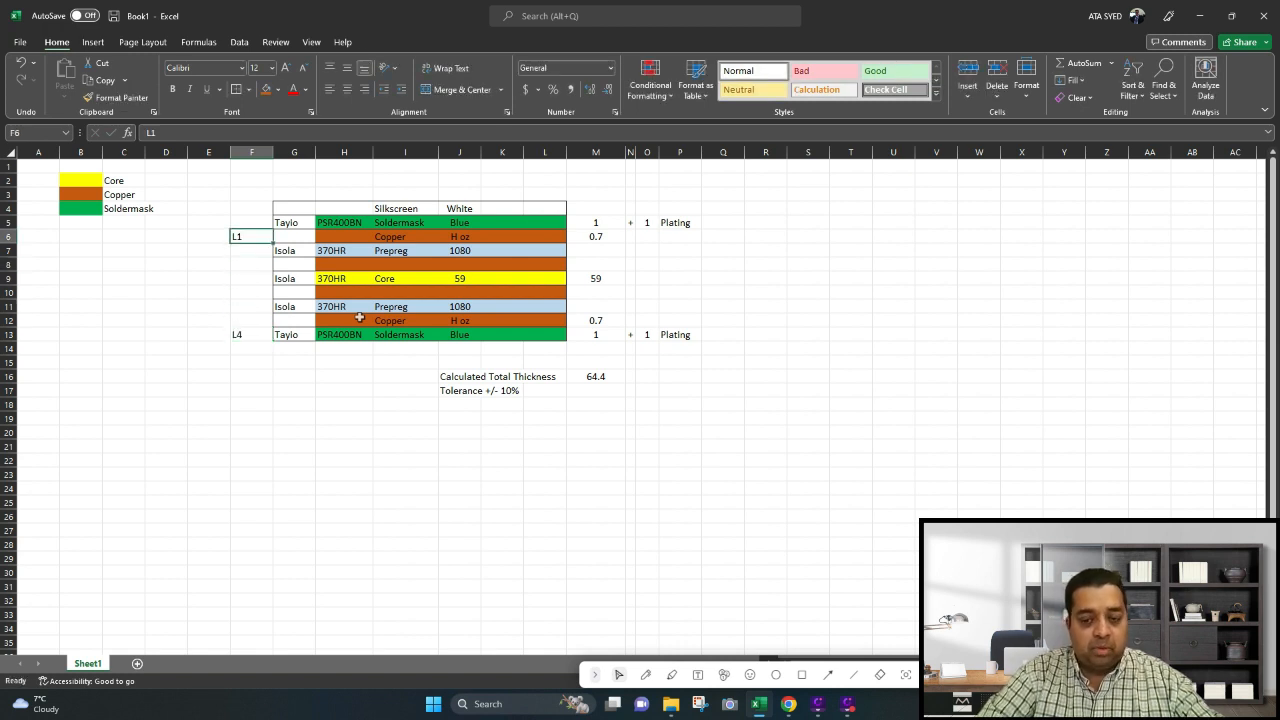
type("L1")
key("Return")
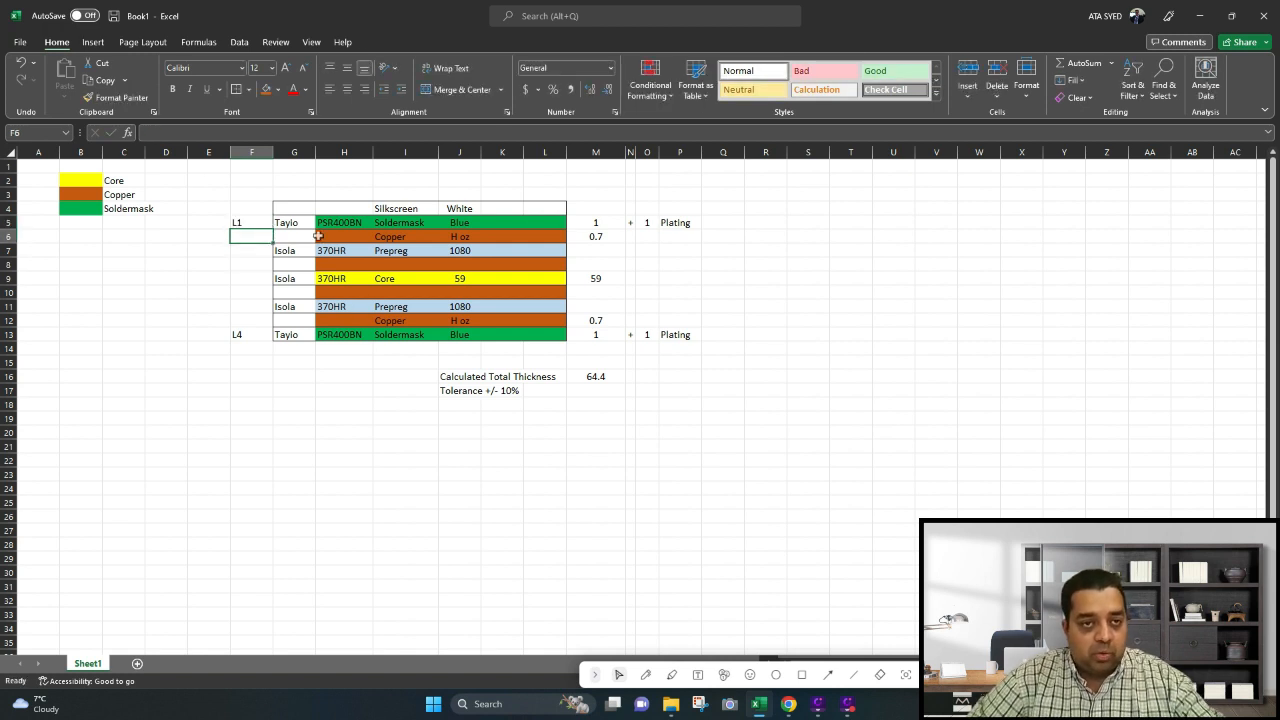
Add a bottom border to F5:H5 on the upper soldermask row
left_click_drag(337, 222, 255, 222)
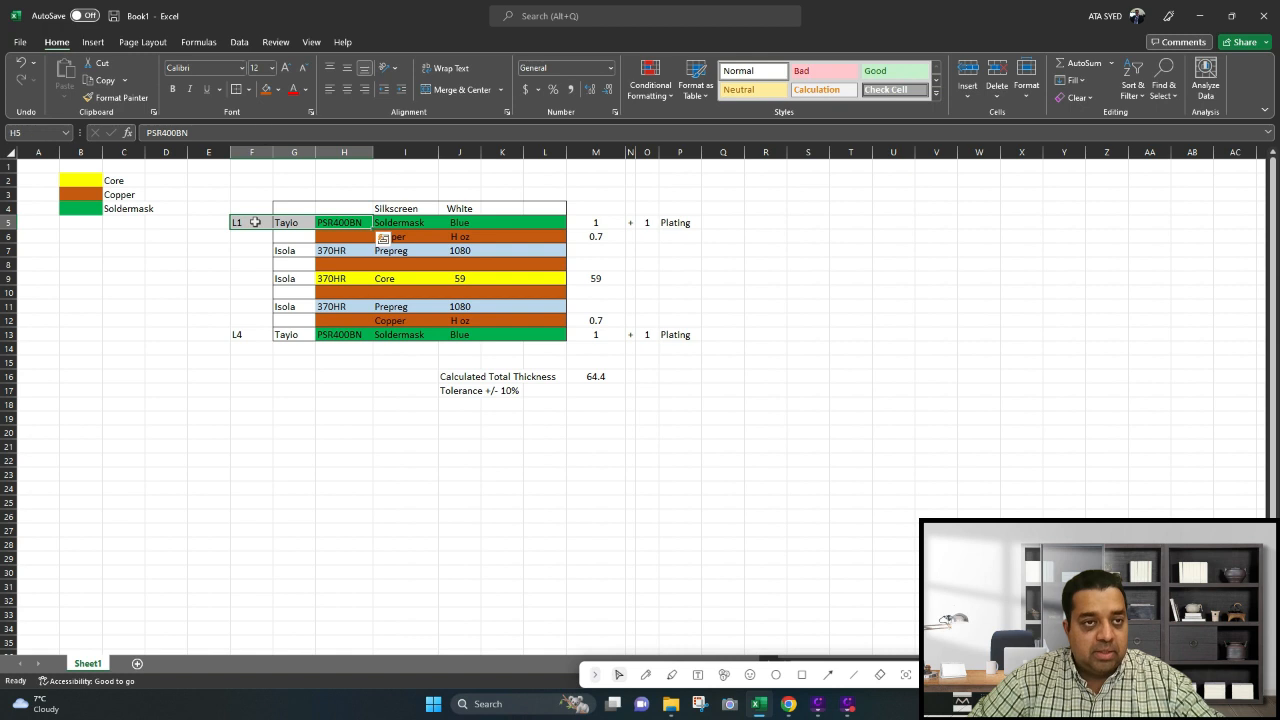
left_click(248, 89)
left_click(268, 127)
left_click(308, 374)
left_click(238, 320)
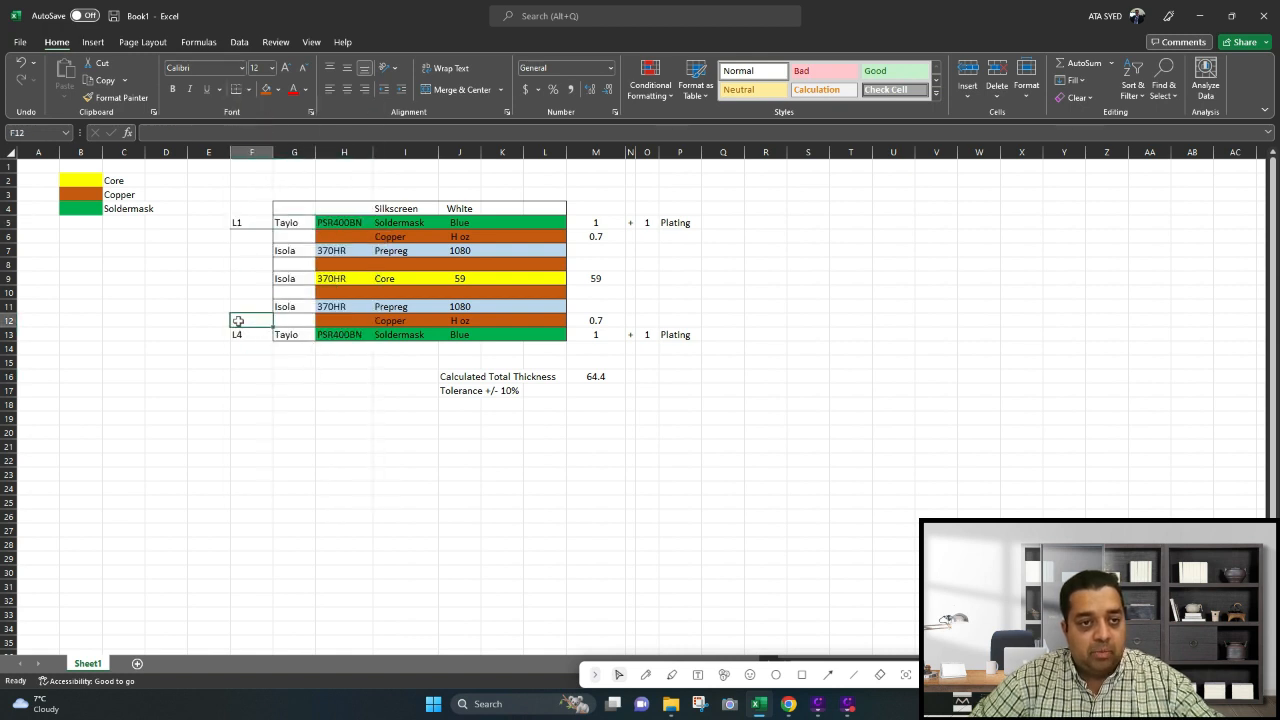
left_click(836, 361)
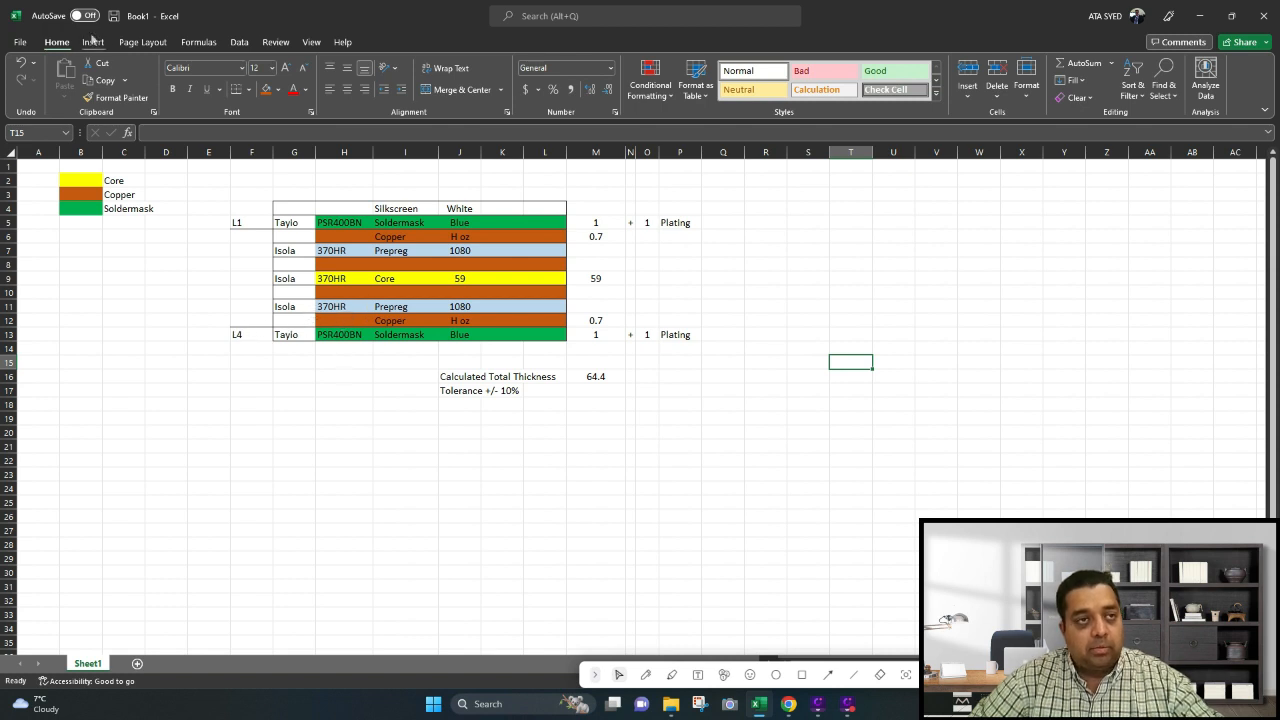
Undo the border formatting and the move of the L1 label
left_click(20, 62)
left_click(20, 62)
left_click(20, 62)
left_click(544, 418)
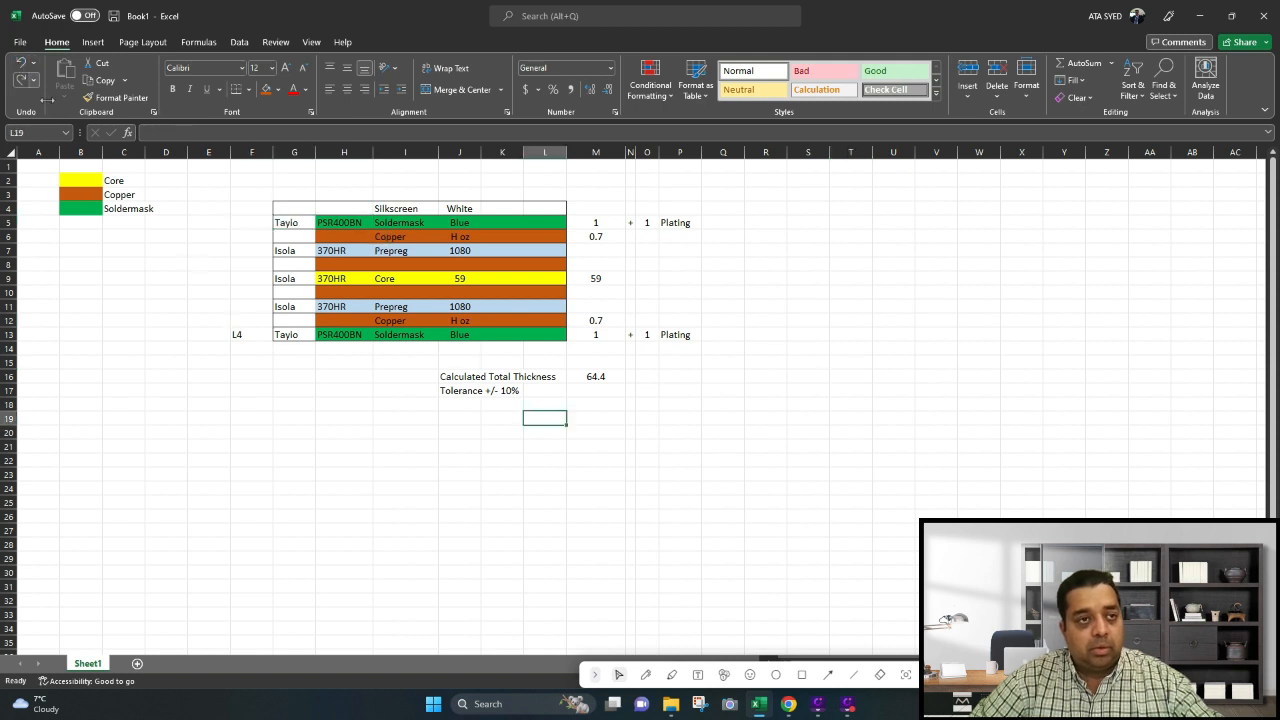
left_click(20, 62)
left_click(366, 281)
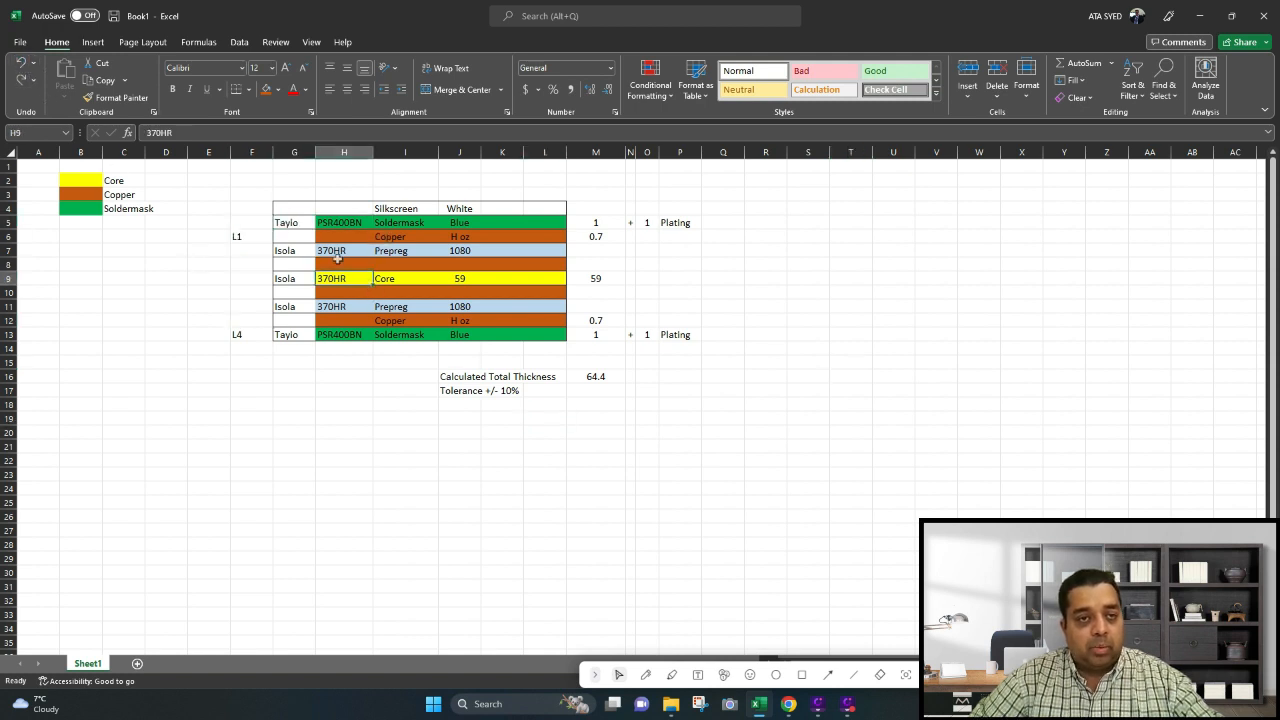
Add a bottom border to F6 beneath the L1 label and to F11 beside the lower prepreg row
left_click(242, 236)
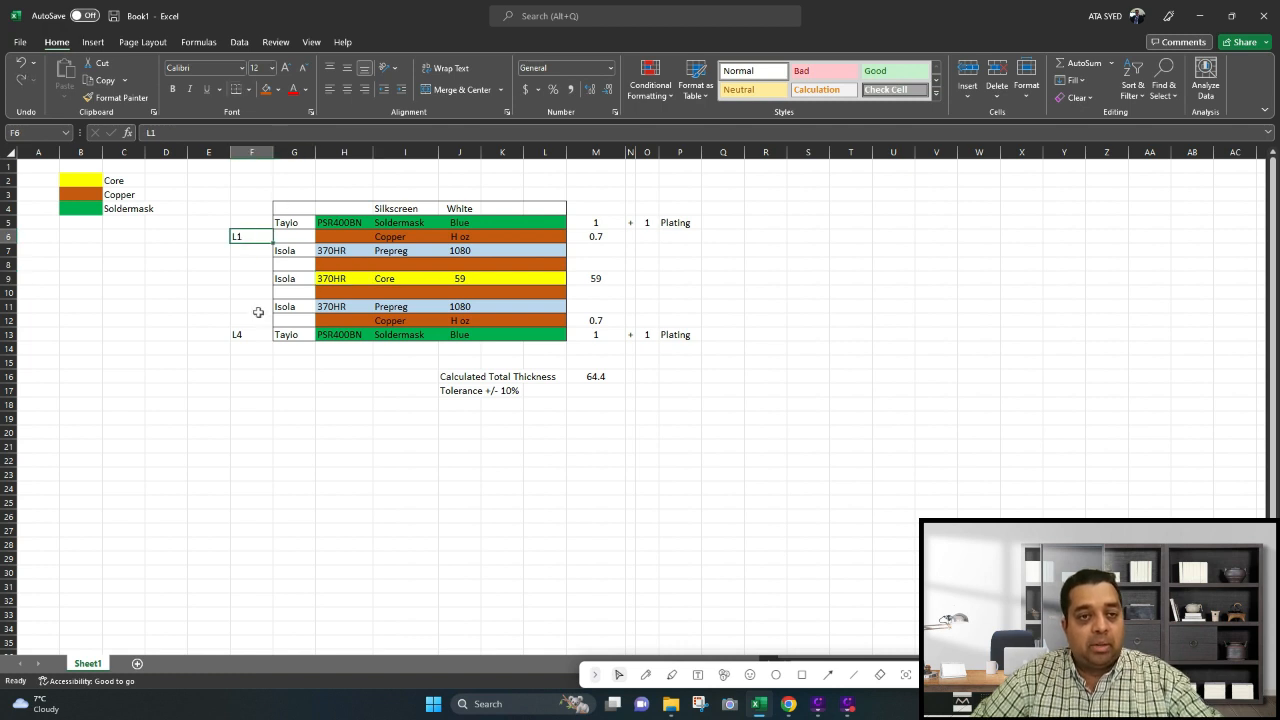
left_click(240, 195)
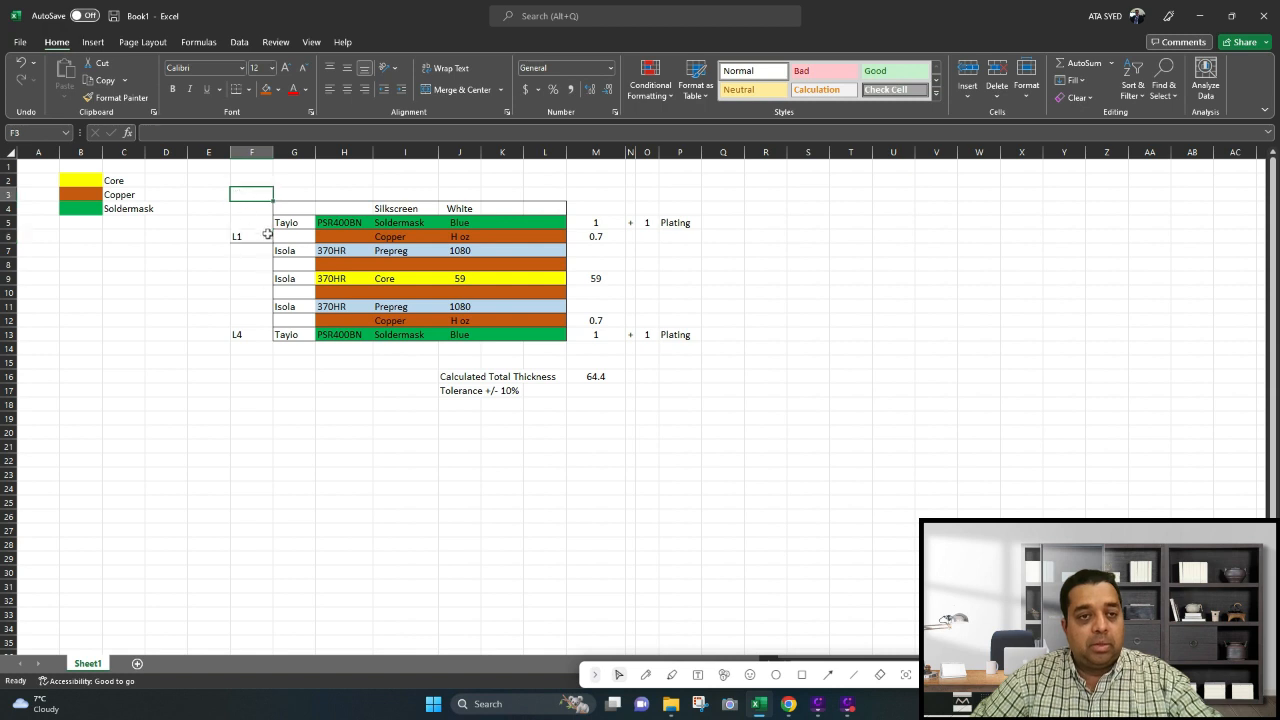
double_click(249, 307)
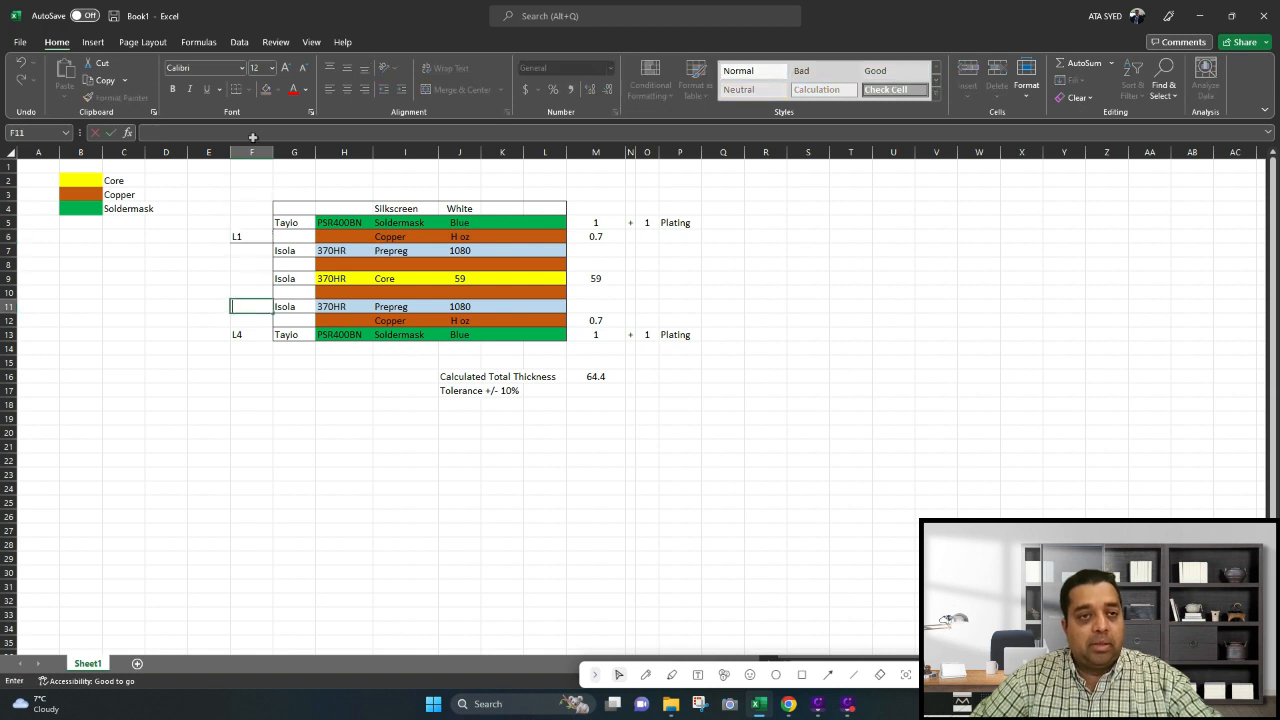
left_click(417, 316)
Clear the label in F13 and enter "L4" in F12, beside the lower outer copper row
left_click(258, 305)
left_click(251, 335)
left_click(262, 317)
type("L4")
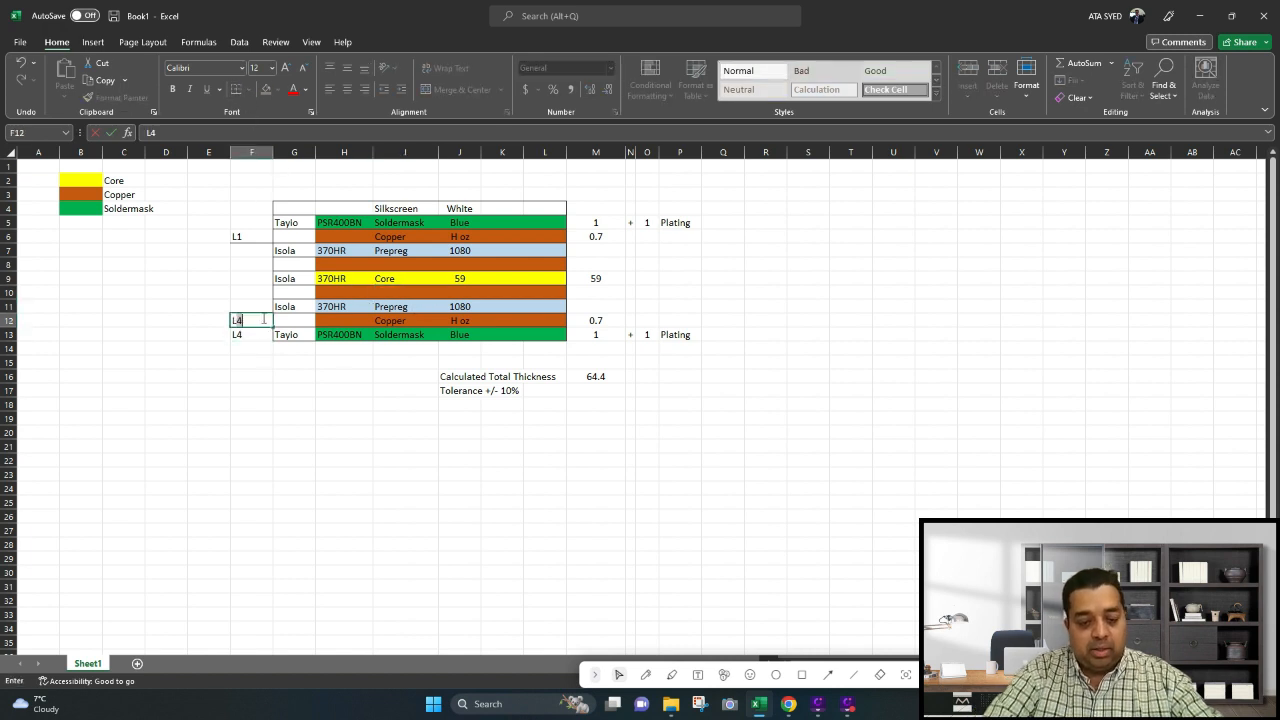
key("Return")
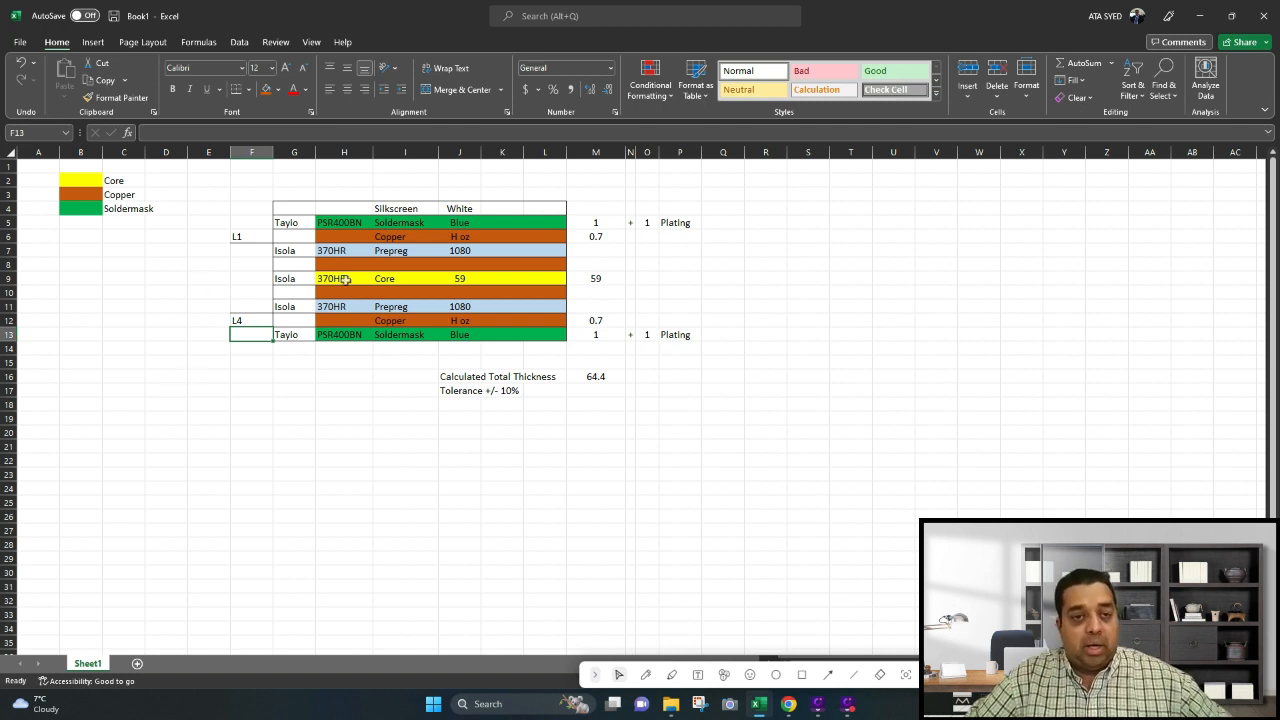
left_click(237, 238)
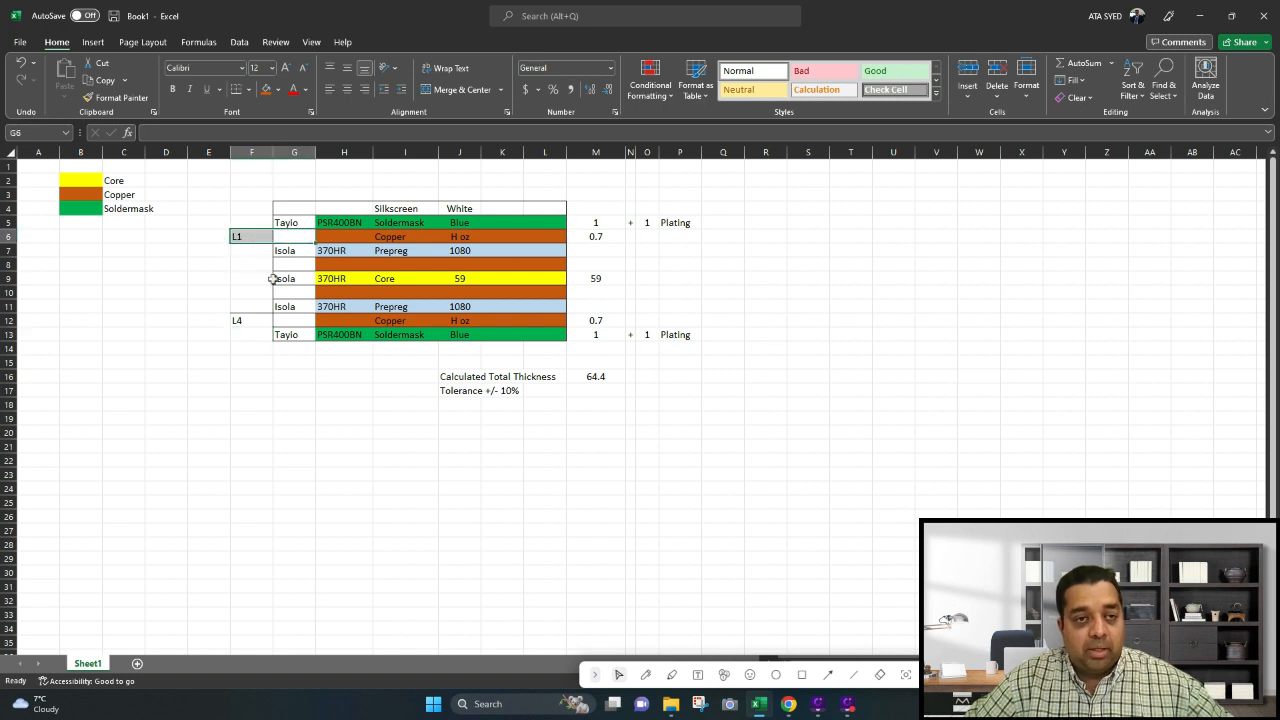
left_click_drag(293, 320, 235, 320)
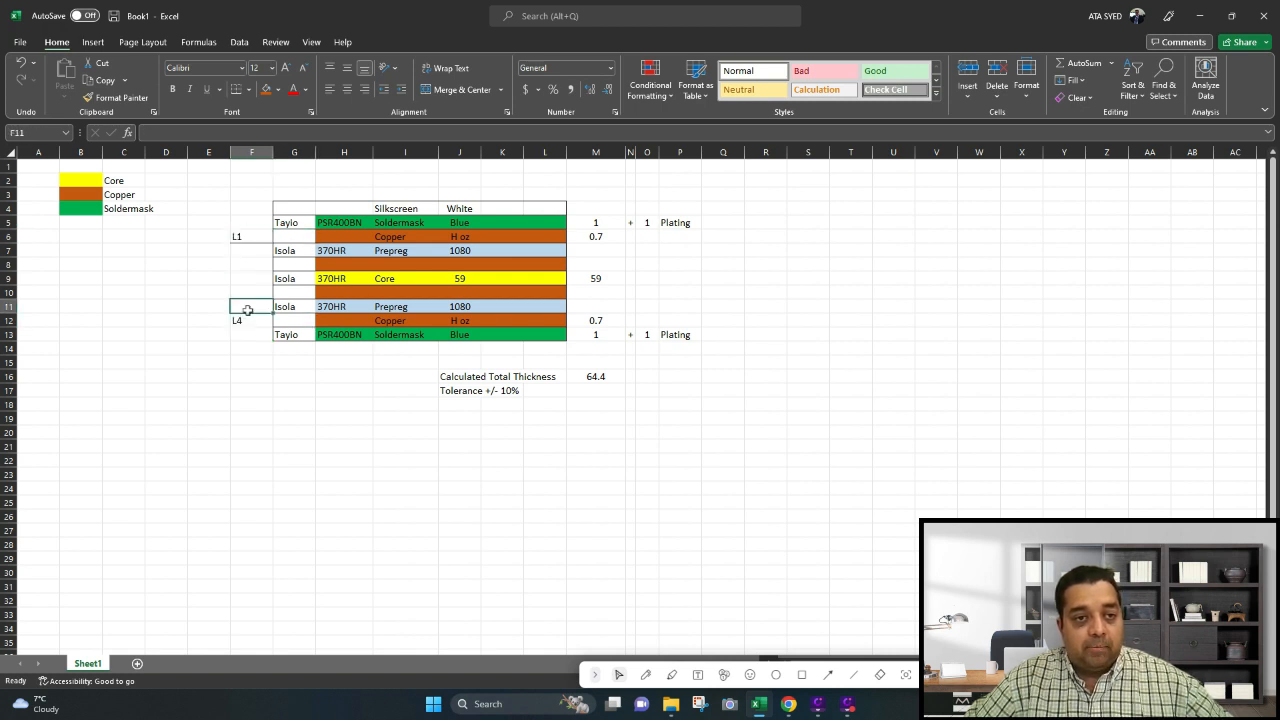
left_click(406, 430)
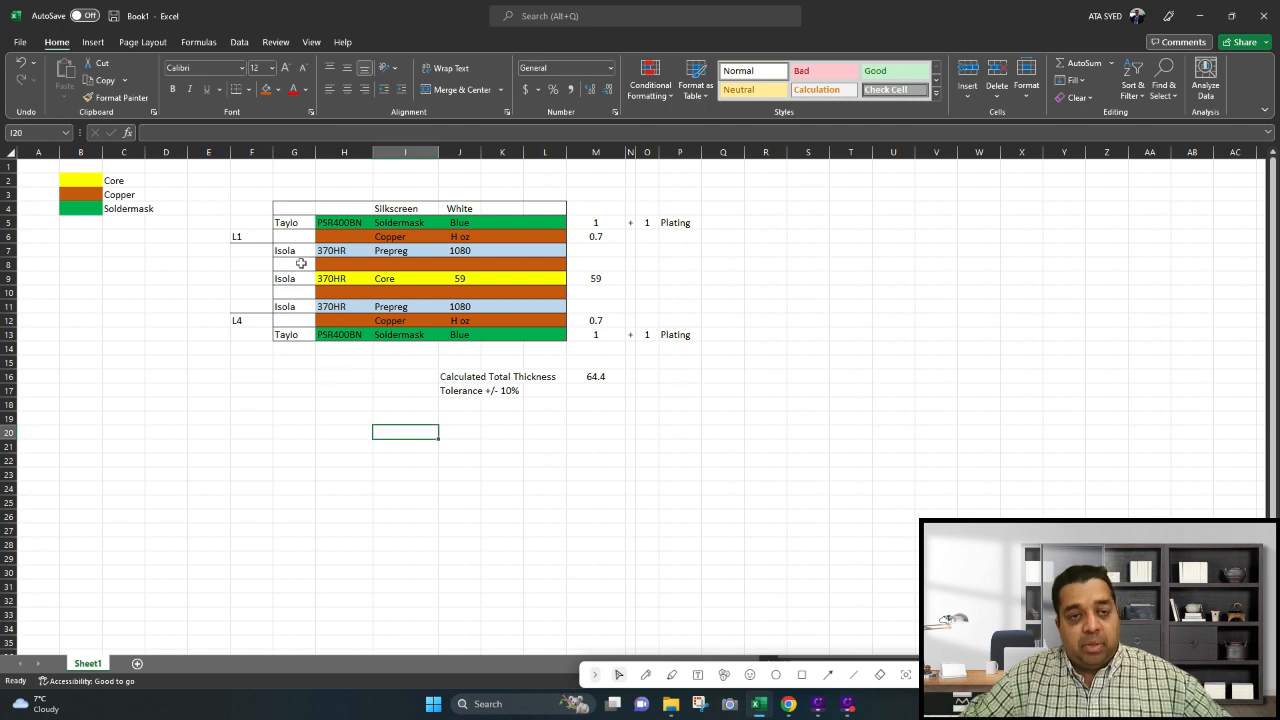
Label the two inner copper rows by entering "L2" in F8 and "L3" in F10
left_click(259, 264)
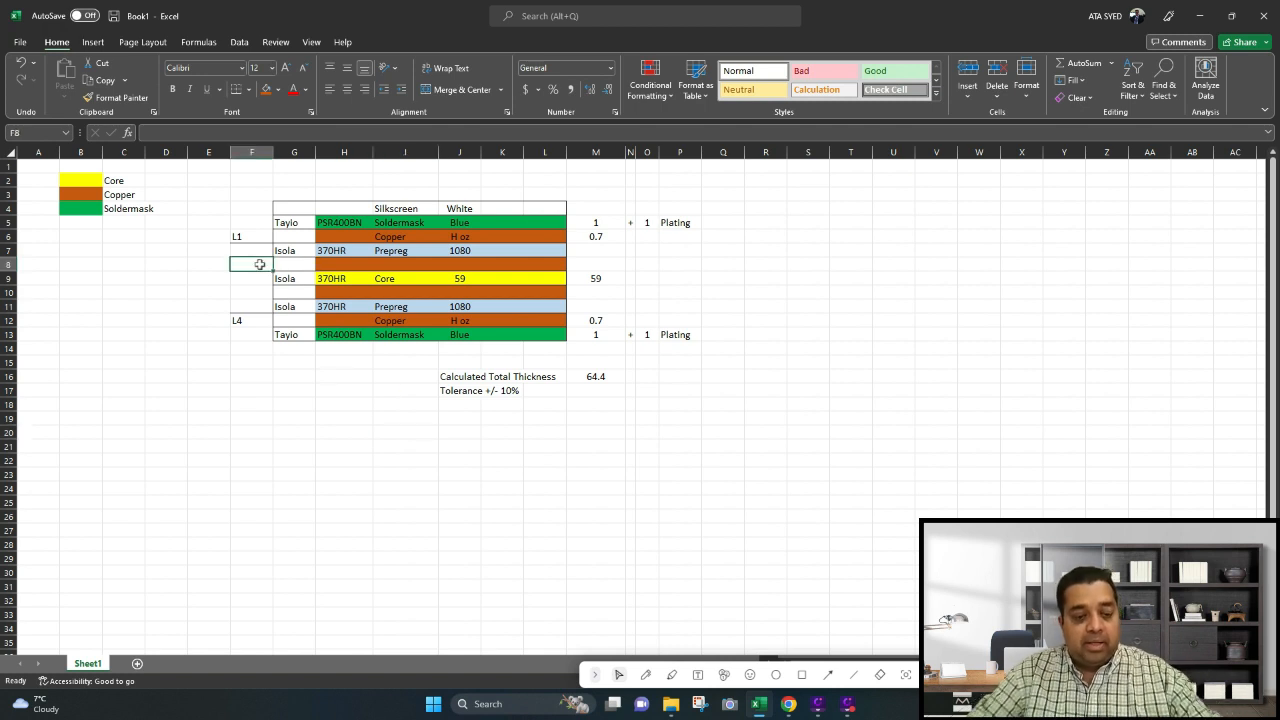
type("L2")
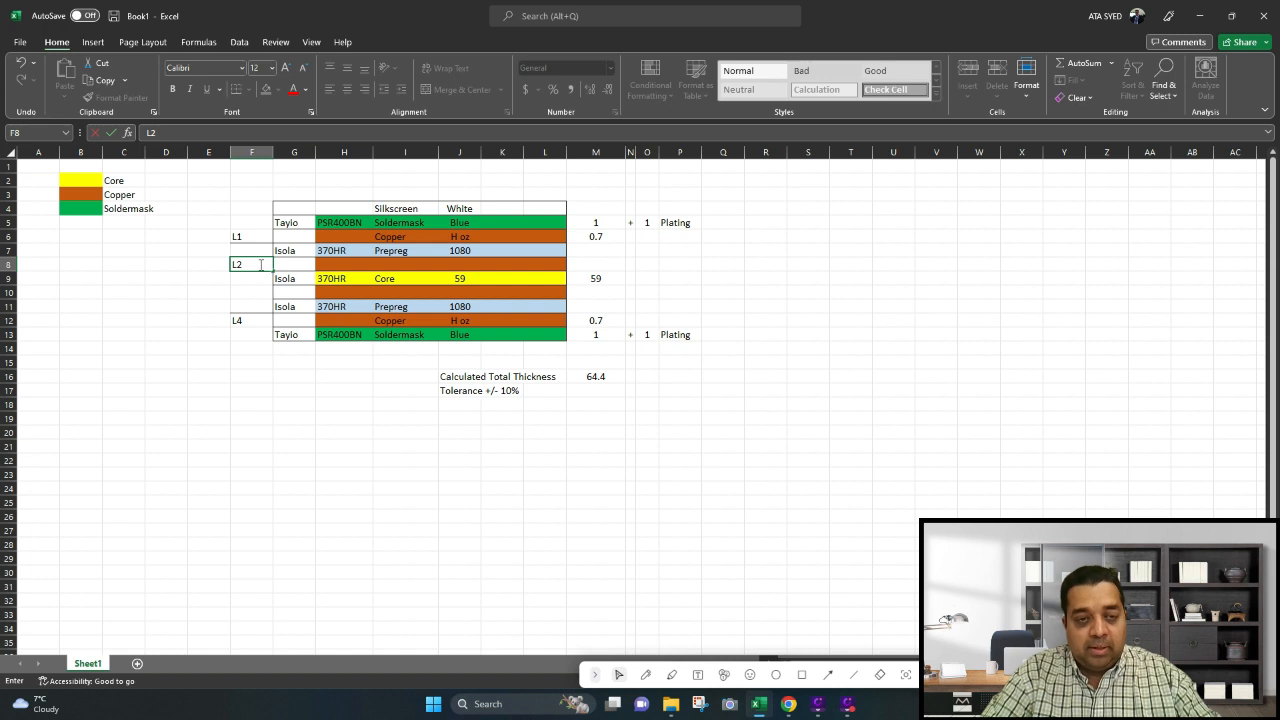
key("Return")
key("Return")
type("L")
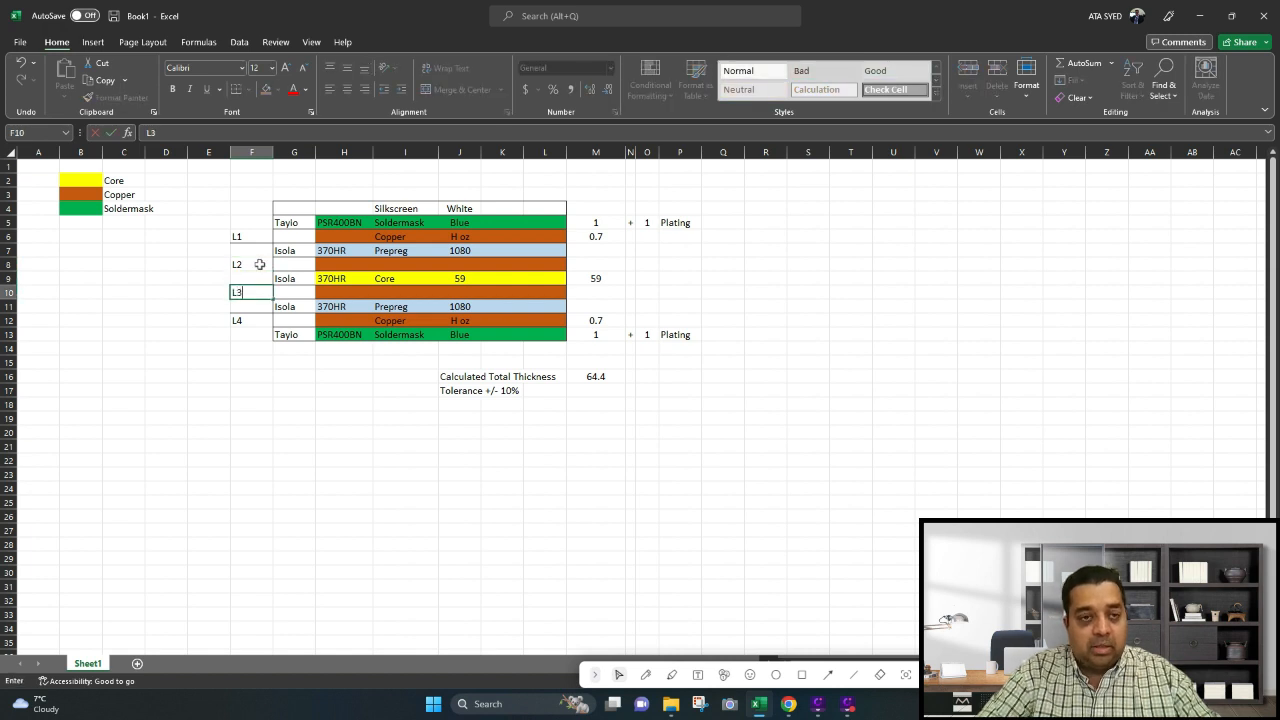
type("3")
Add a bottom border to F8 and F9 to mark off the L2 and L3 labels
left_click(259, 264)
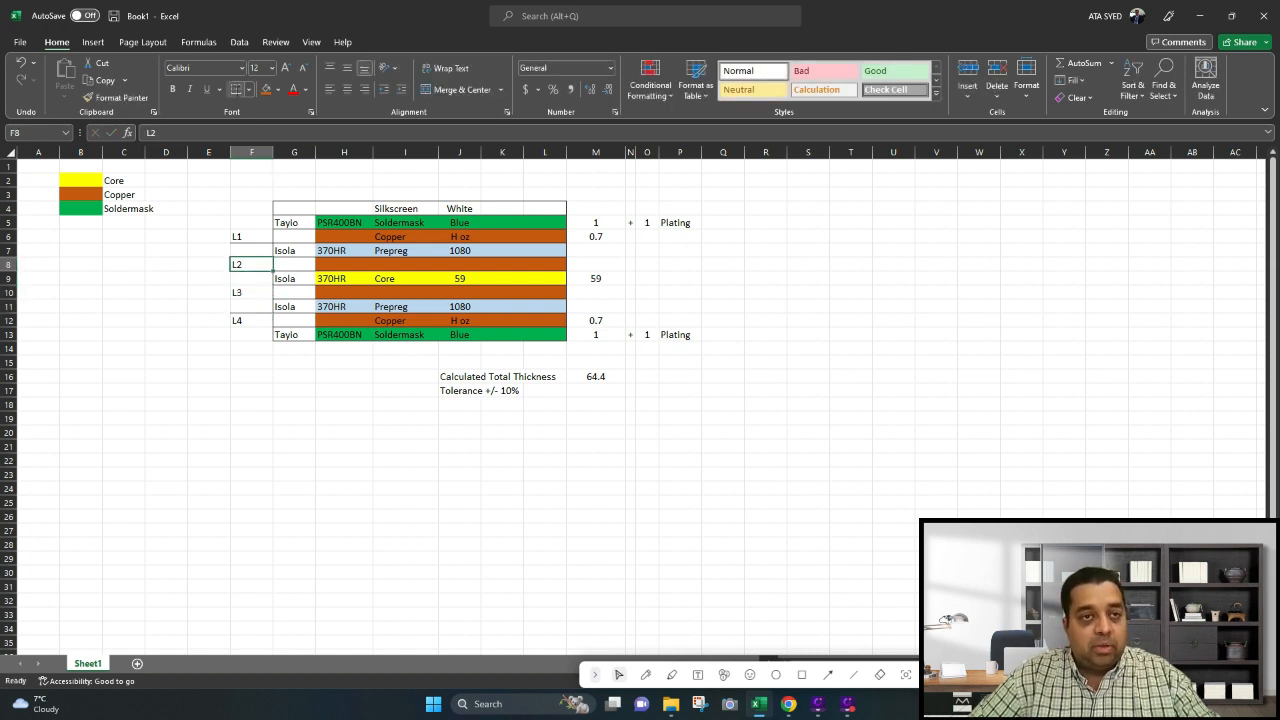
left_click(265, 280)
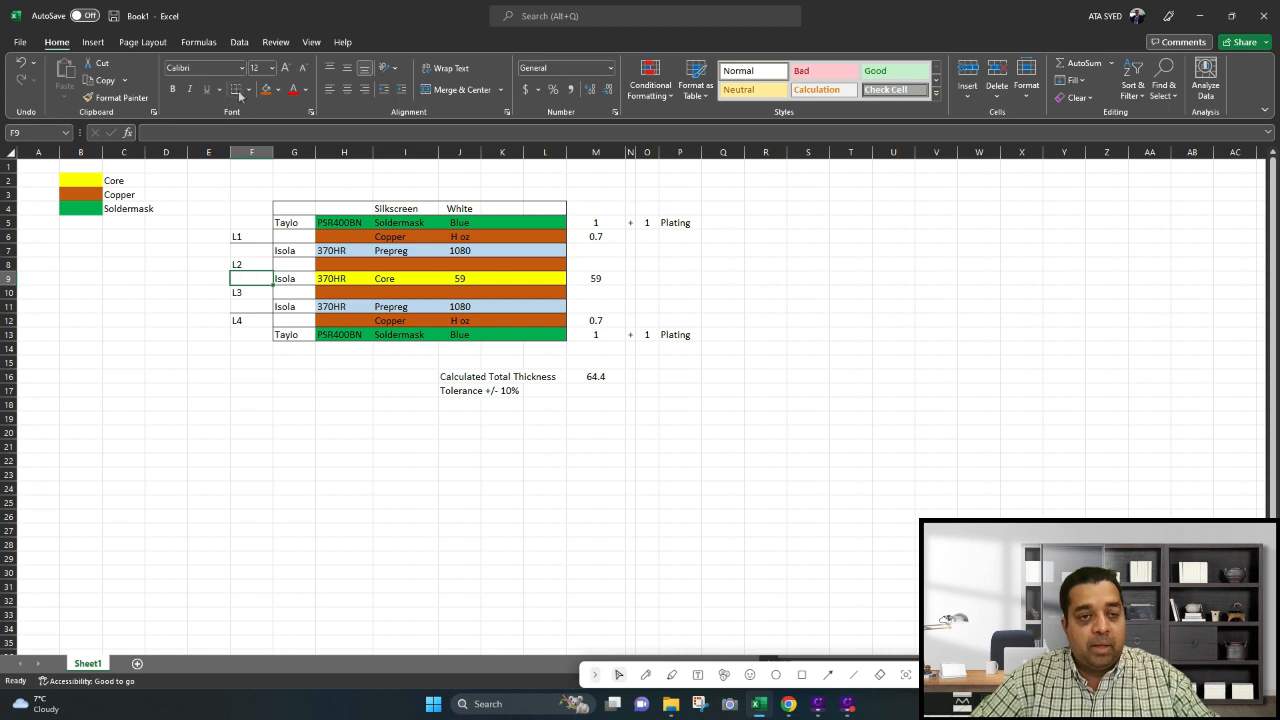
left_click(446, 458)
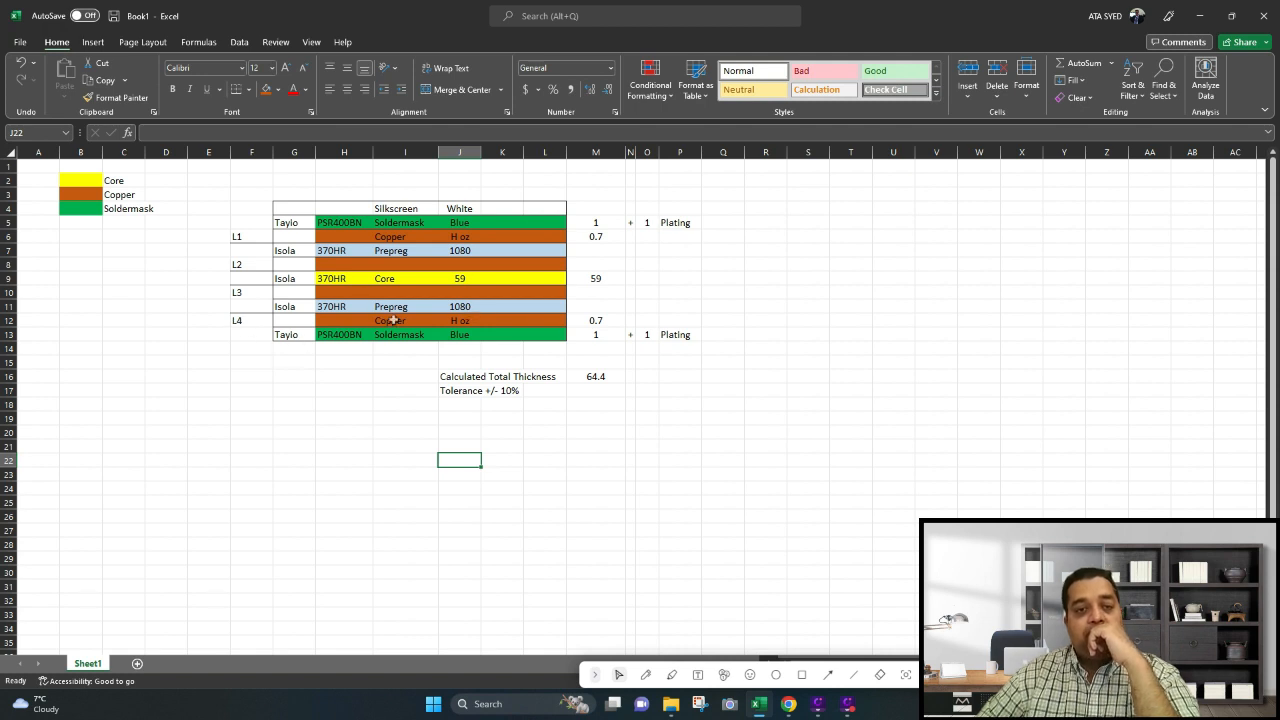
Enter "Copper" in I8 and I10 for the two inner copper rows
left_click(390, 264)
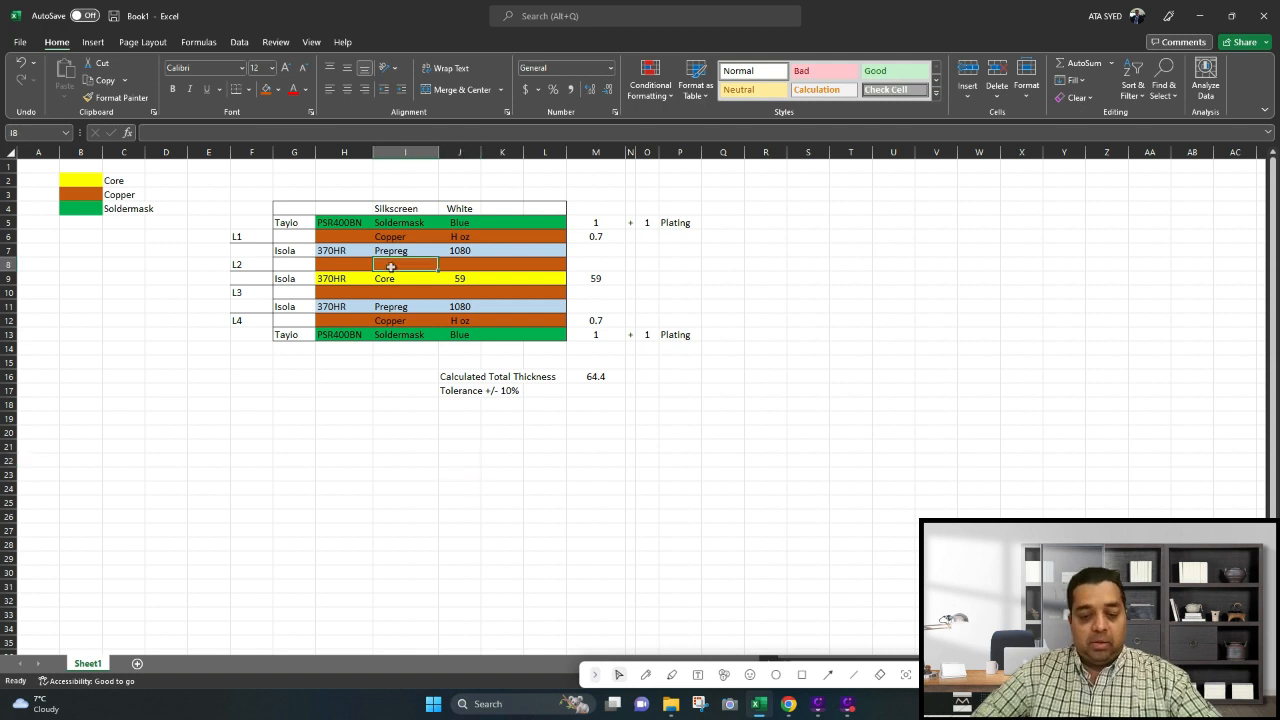
type("COPP44")
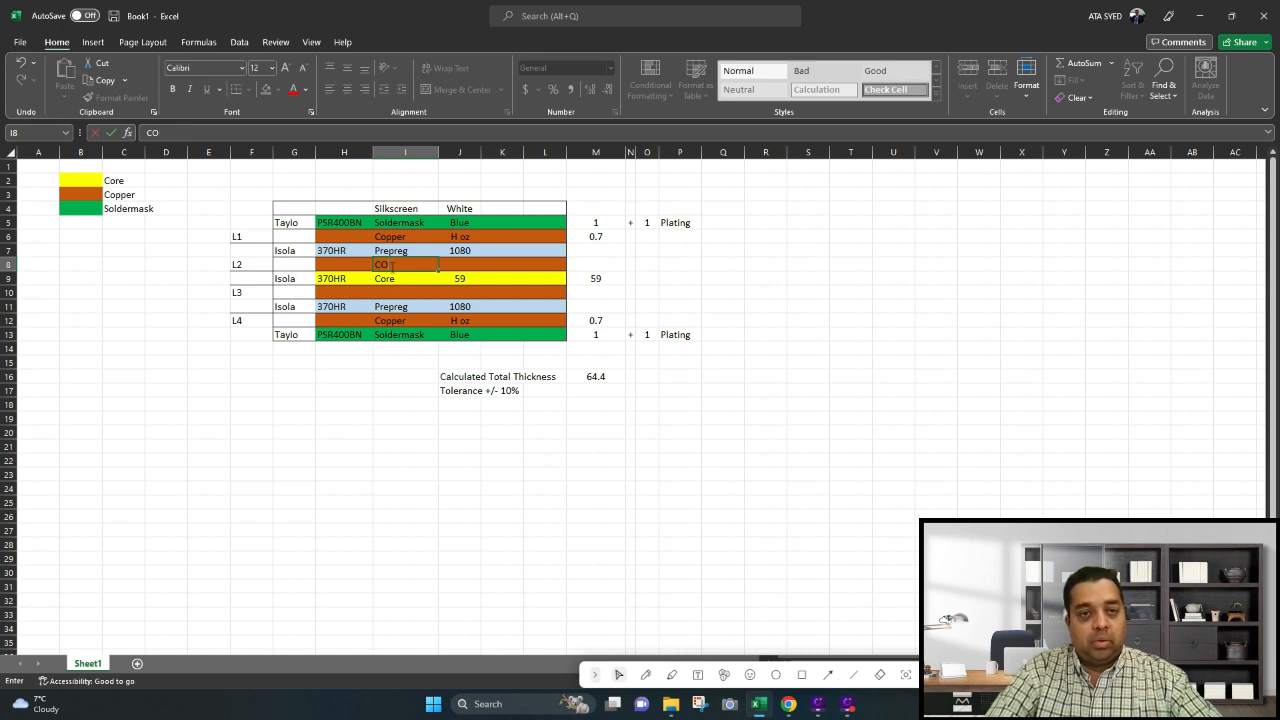
type("opper")
key("Return")
key("Return")
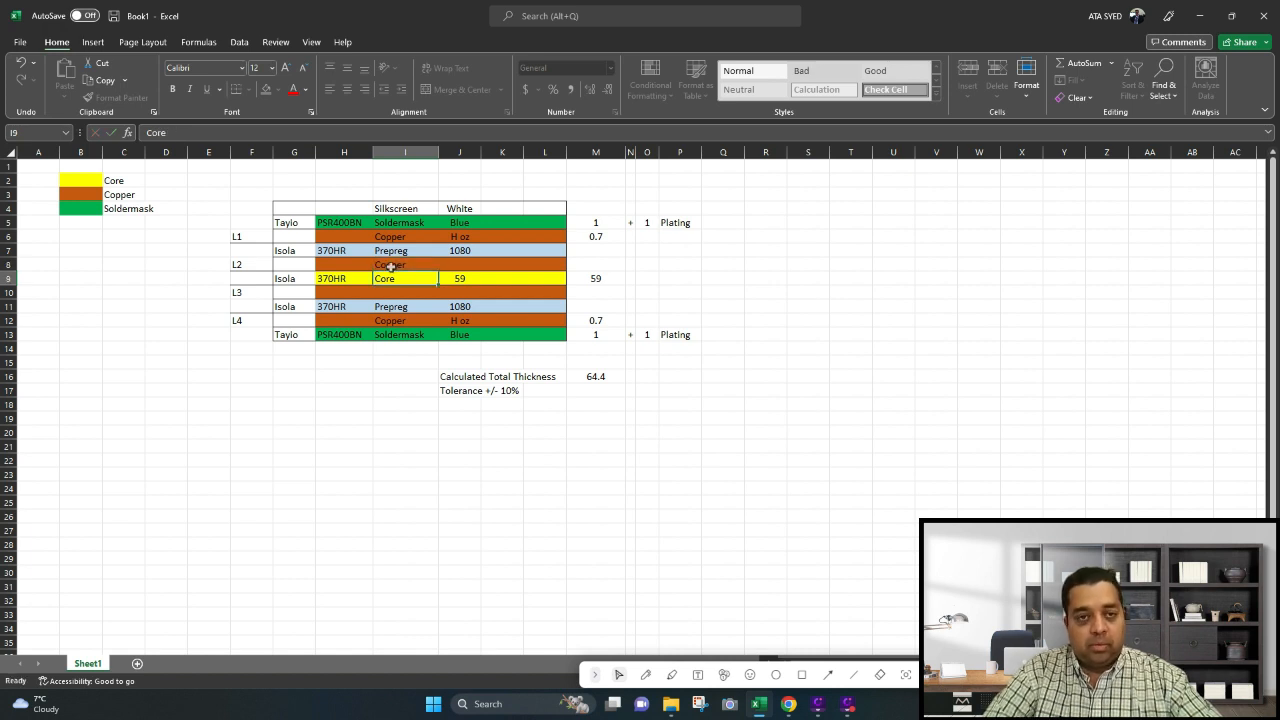
type("Copper")
Enter the copper weight "1 oz" in J8 and J10 for layers L2 and L3
left_click(390, 266)
key("Right")
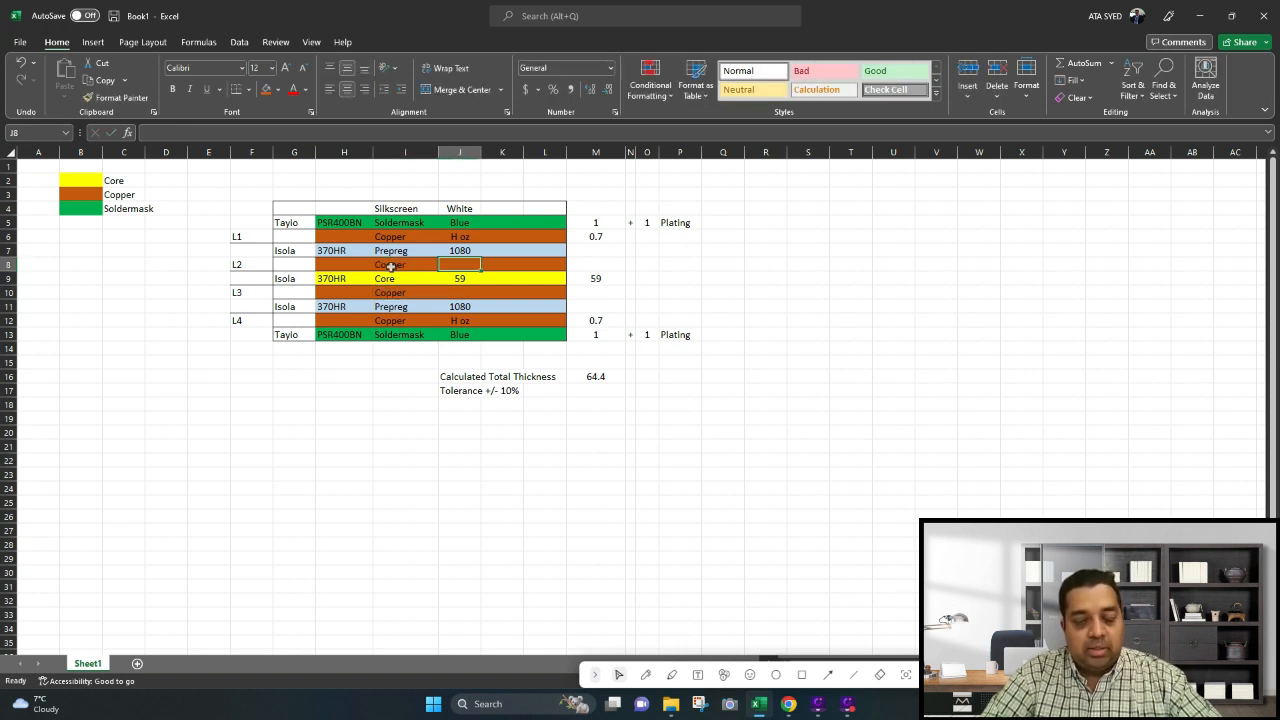
type("1")
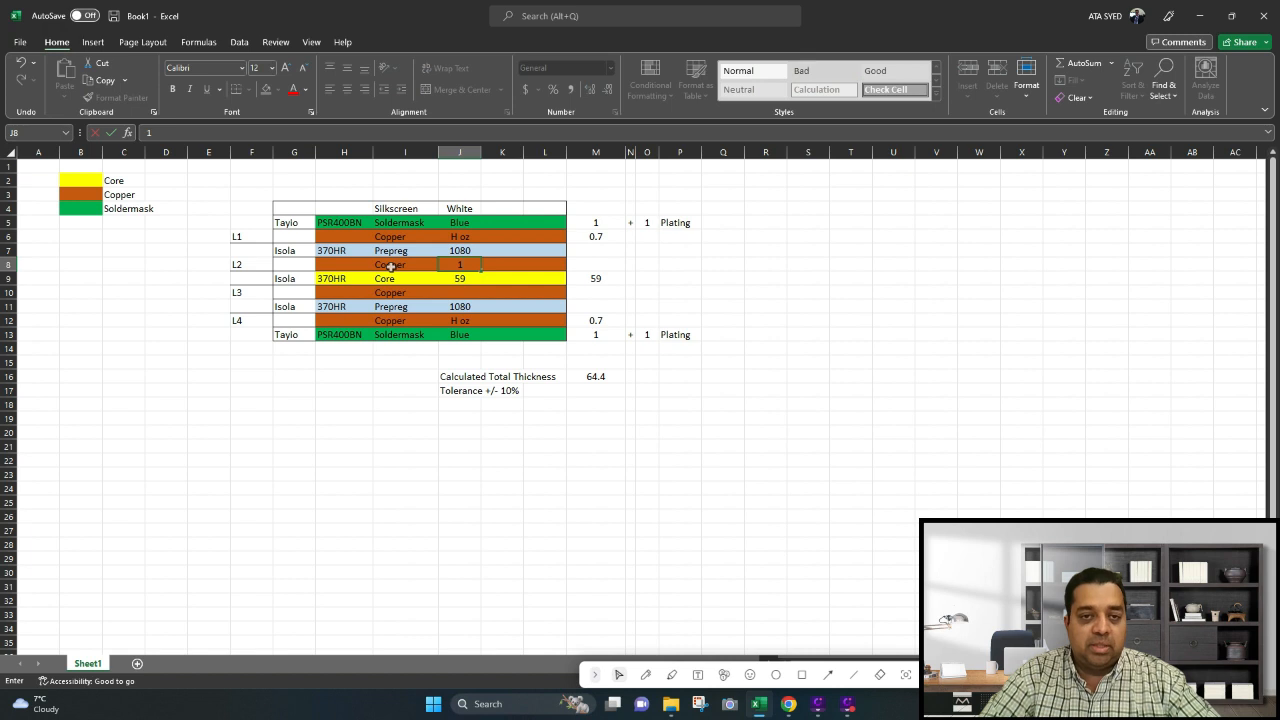
key("Down")
key("Down")
type("1 oz")
key("Return")
Enter the thickness 1.4 in M8 and M10 for the two inner copper layers
key("Up")
key("Up")
key("Up")
key("Right")
key("Right")
key("Right")
key("Right")
key("Left")
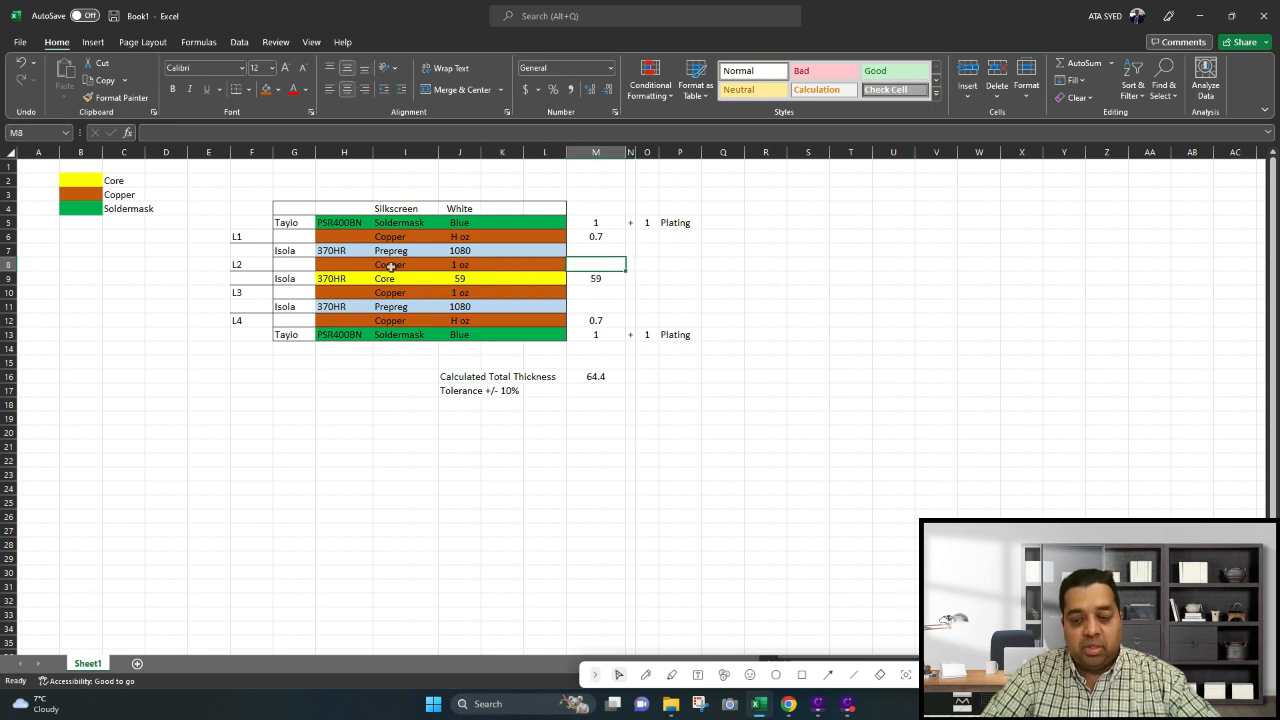
type("1.4")
key("Return")
key("Down")
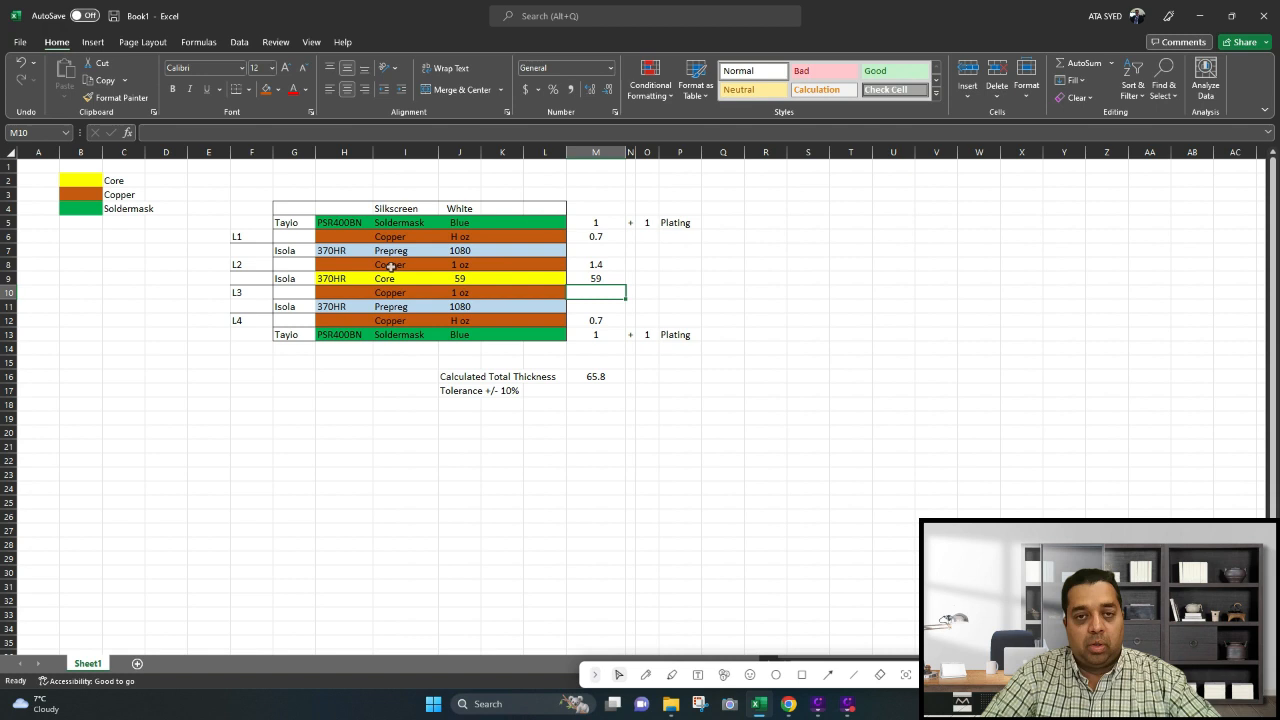
type("1")
key("Return")
Set the core value in J9 to 42
key("Up")
key("Up")
key("Left")
key("Left")
key("Left")
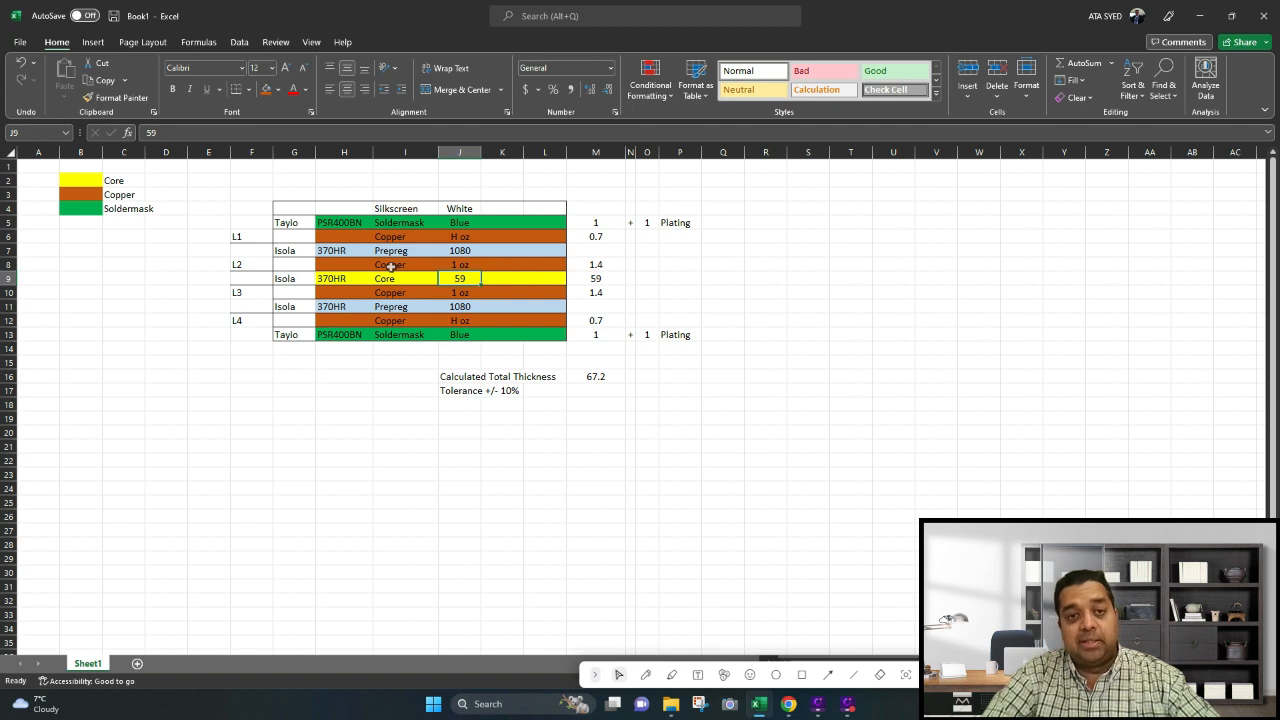
type("42")
key("Return")
Set the core row's thickness in M9 to 42
key("Up")
key("Right")
key("Right")
key("Right")
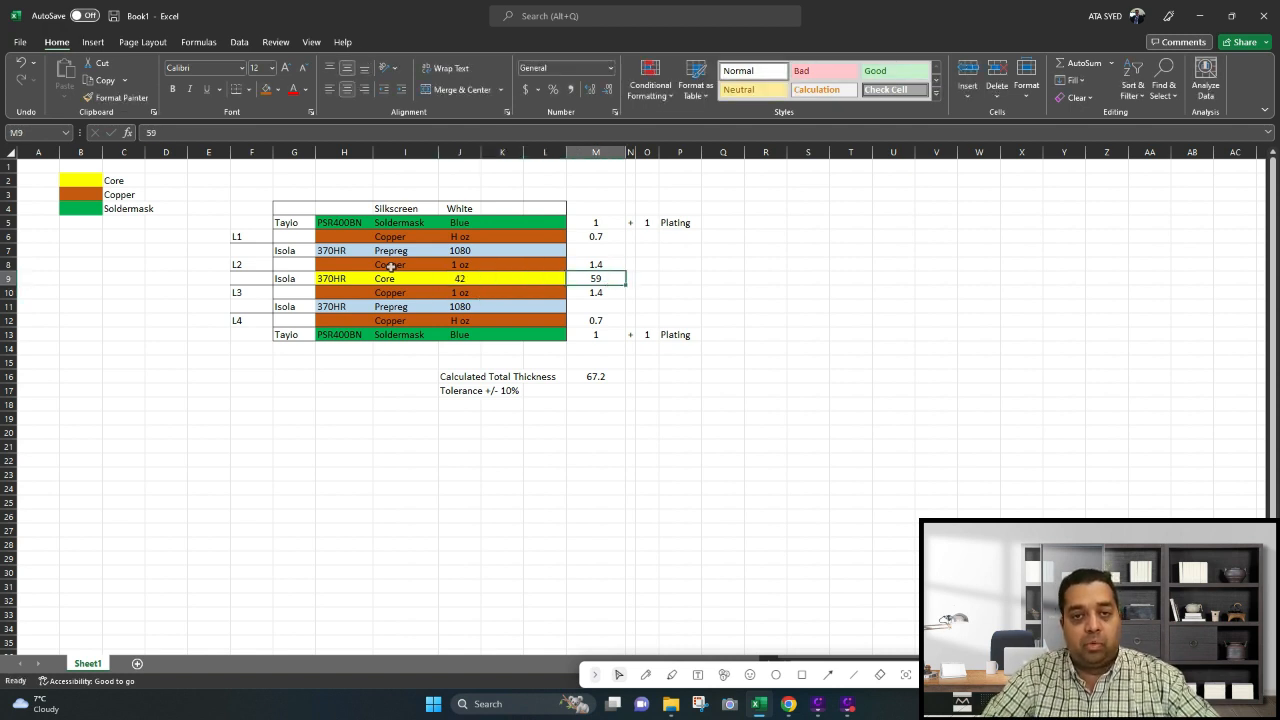
type("42")
key("Up")
key("Up")
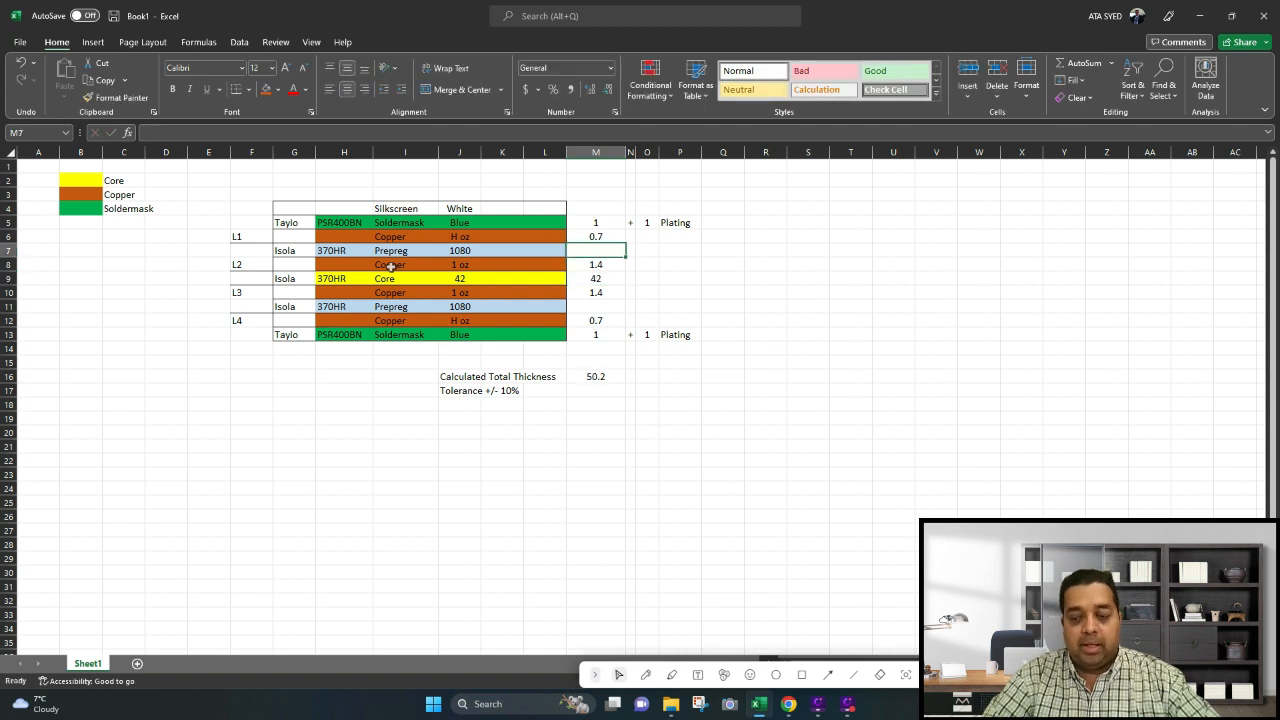
Enter the thickness 3 in M7 and M11 for the two prepreg rows
type("3")
key("Down")
key("Down")
key("Down")
key("Down")
type("3")
key("Down")
key("Up")
key("Up")
key("Up")
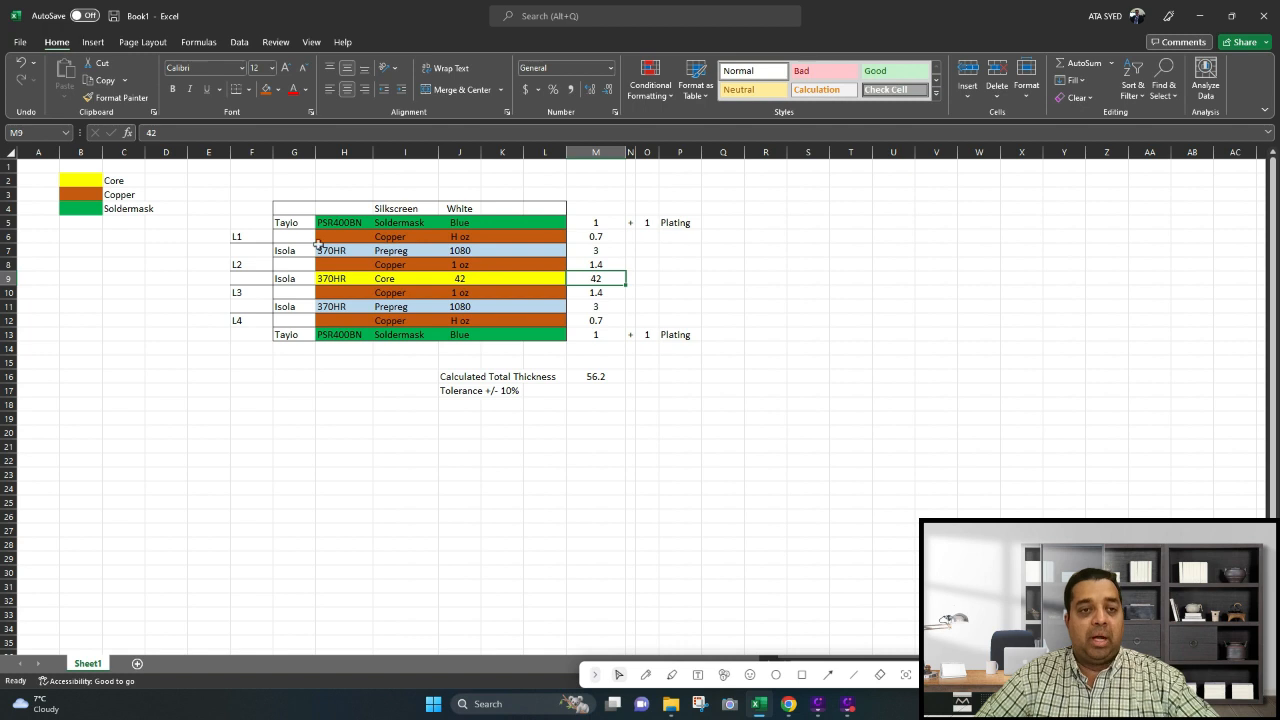
Insert a blank row below the upper prepreg row and another above the lower prepreg row
left_click(285, 251)
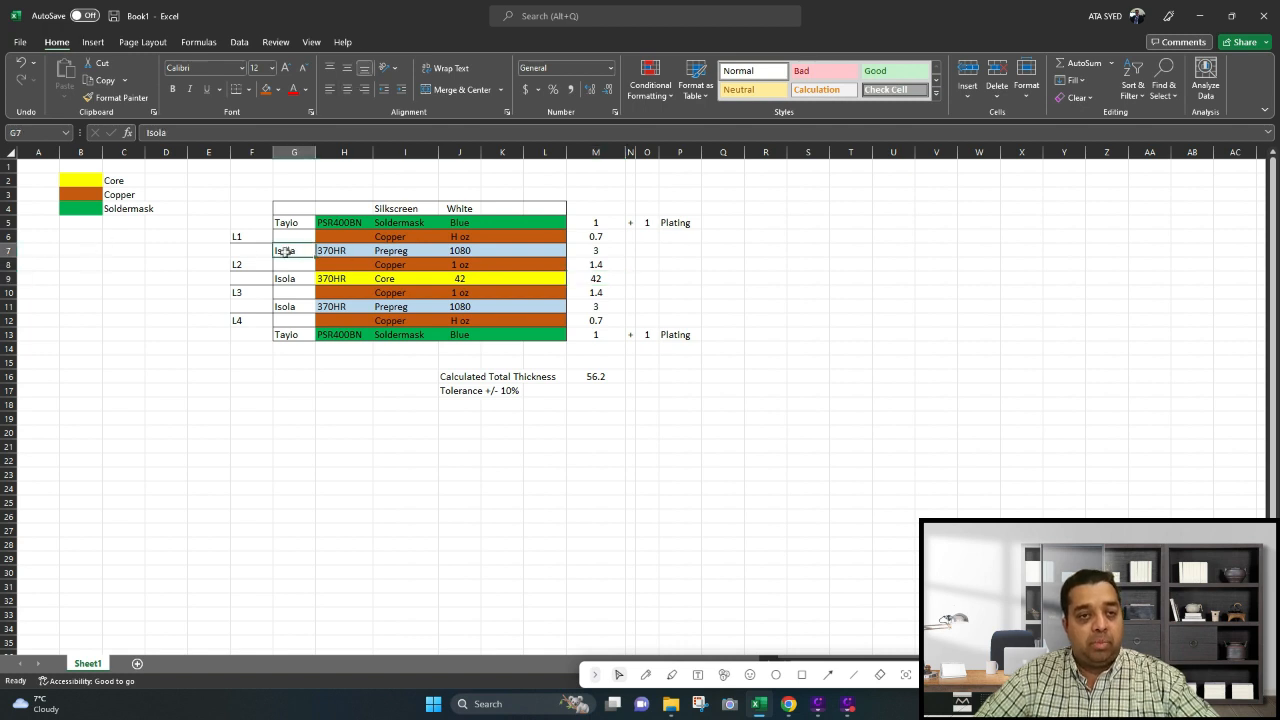
right_click(8, 251)
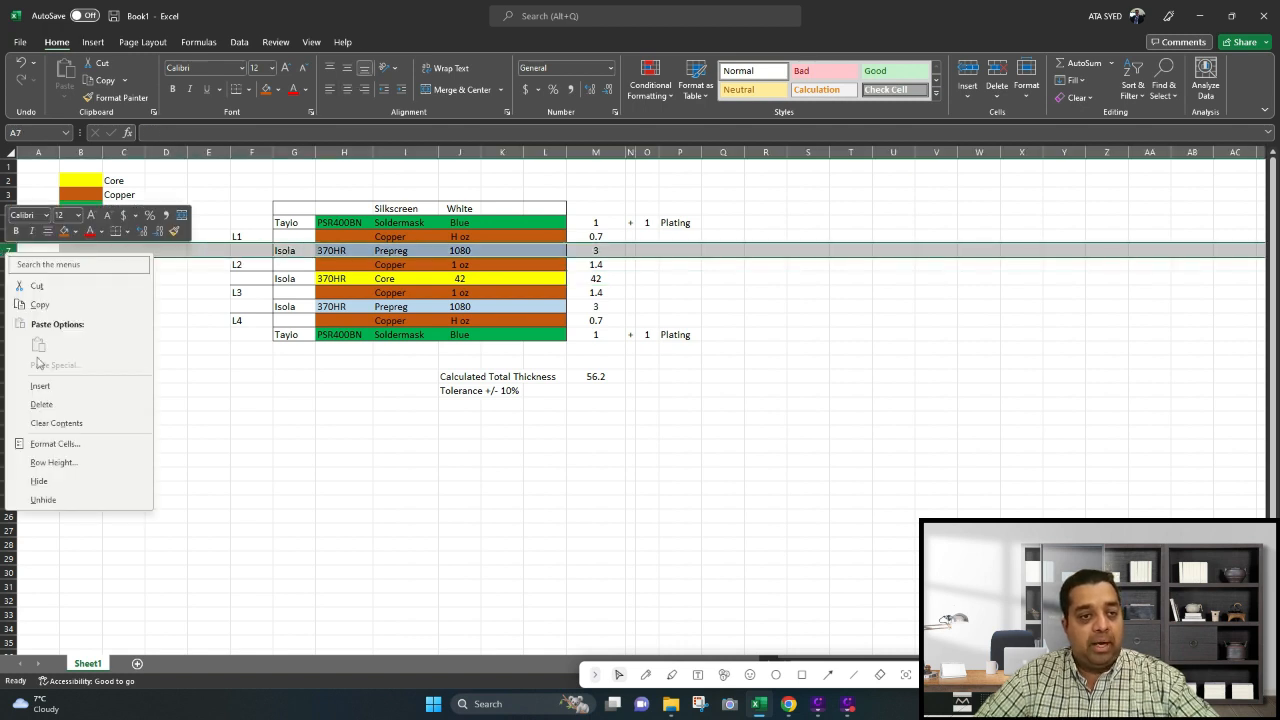
left_click(385, 284)
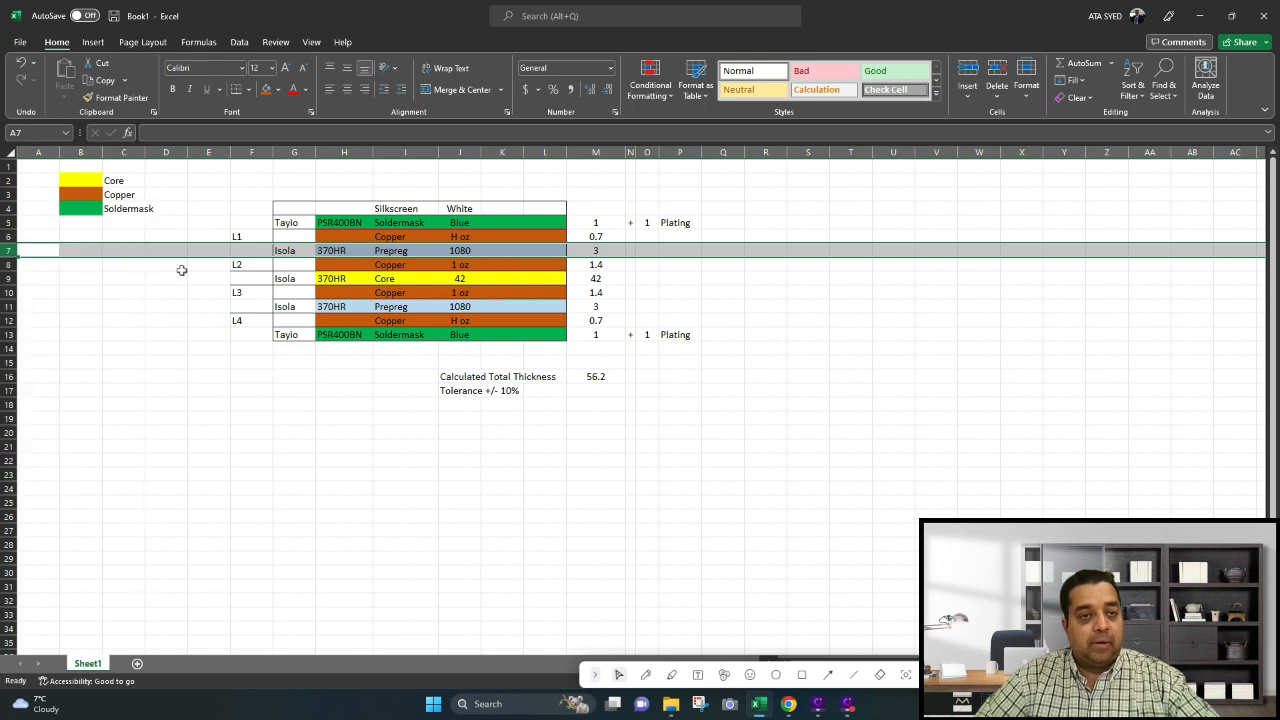
right_click(18, 262)
left_click(50, 398)
left_click(325, 421)
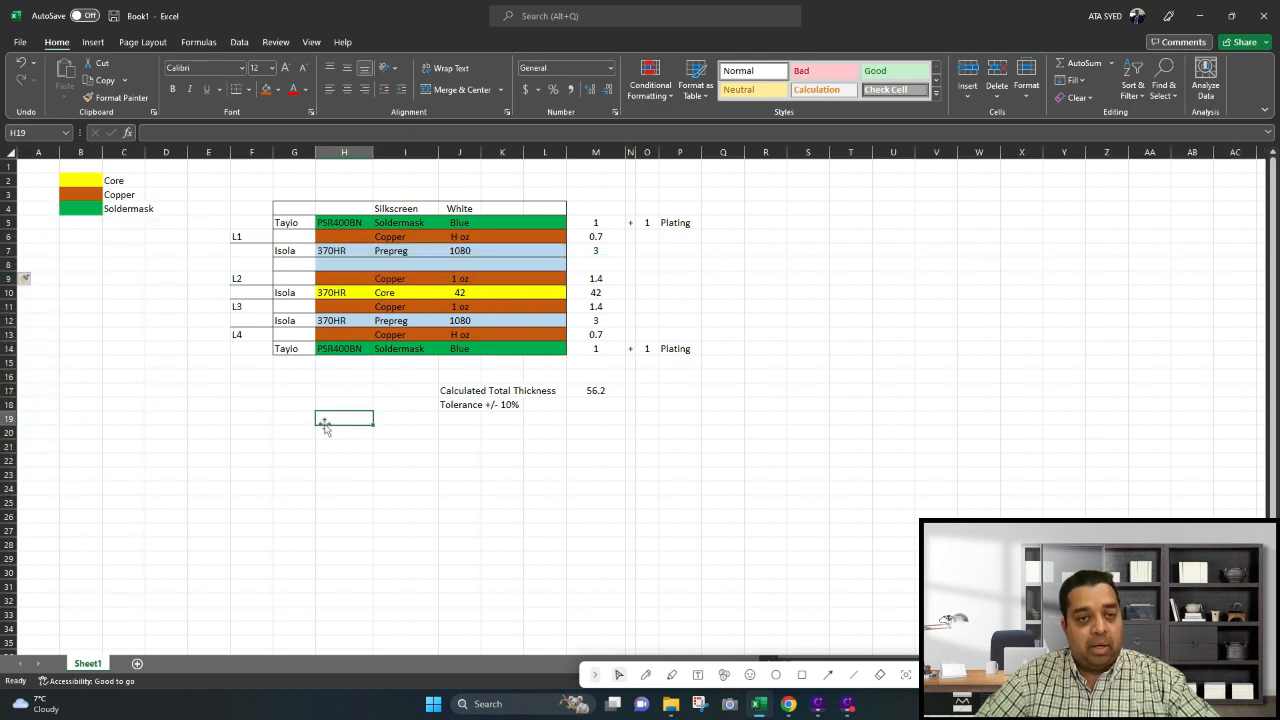
right_click(10, 320)
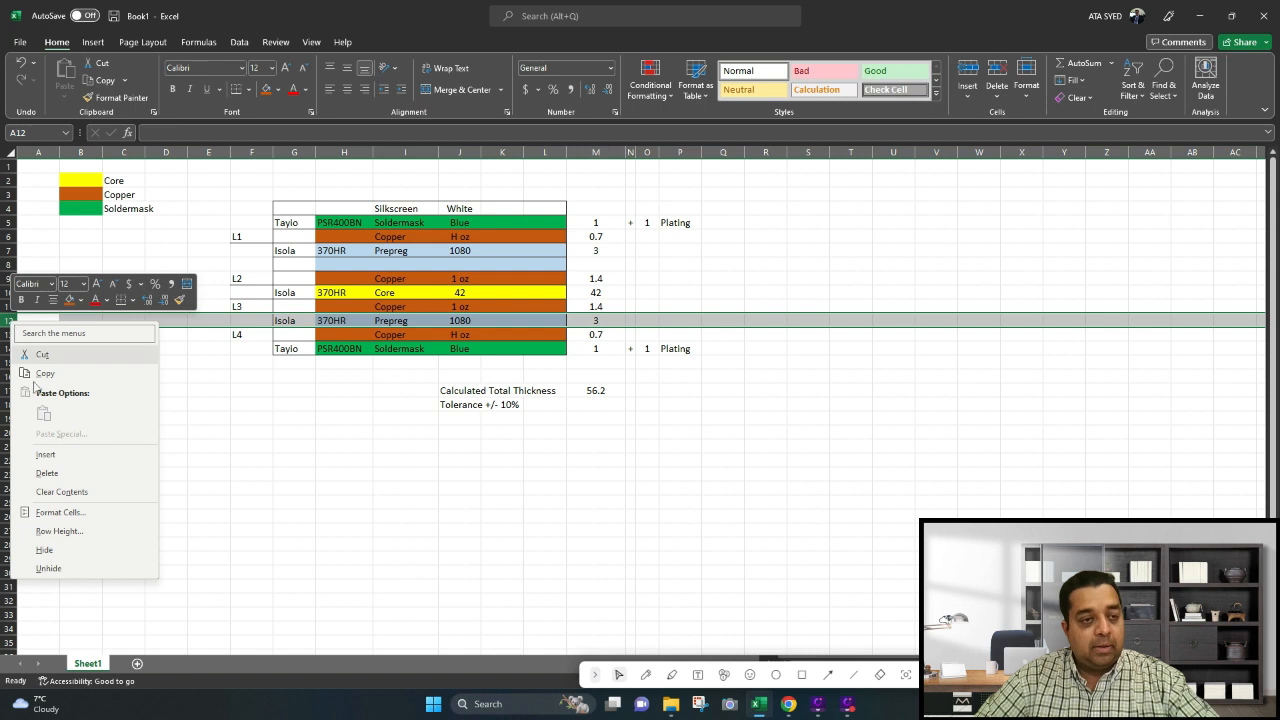
left_click(45, 454)
Copy the Isola 370HR prepreg 1080 entries from G7:L7 into the two blank rows, starting at G8 and G12
left_click(333, 251)
left_click_drag(290, 251, 557, 252)
key("ctrl+c")
left_click(294, 264)
key("ctrl+v")
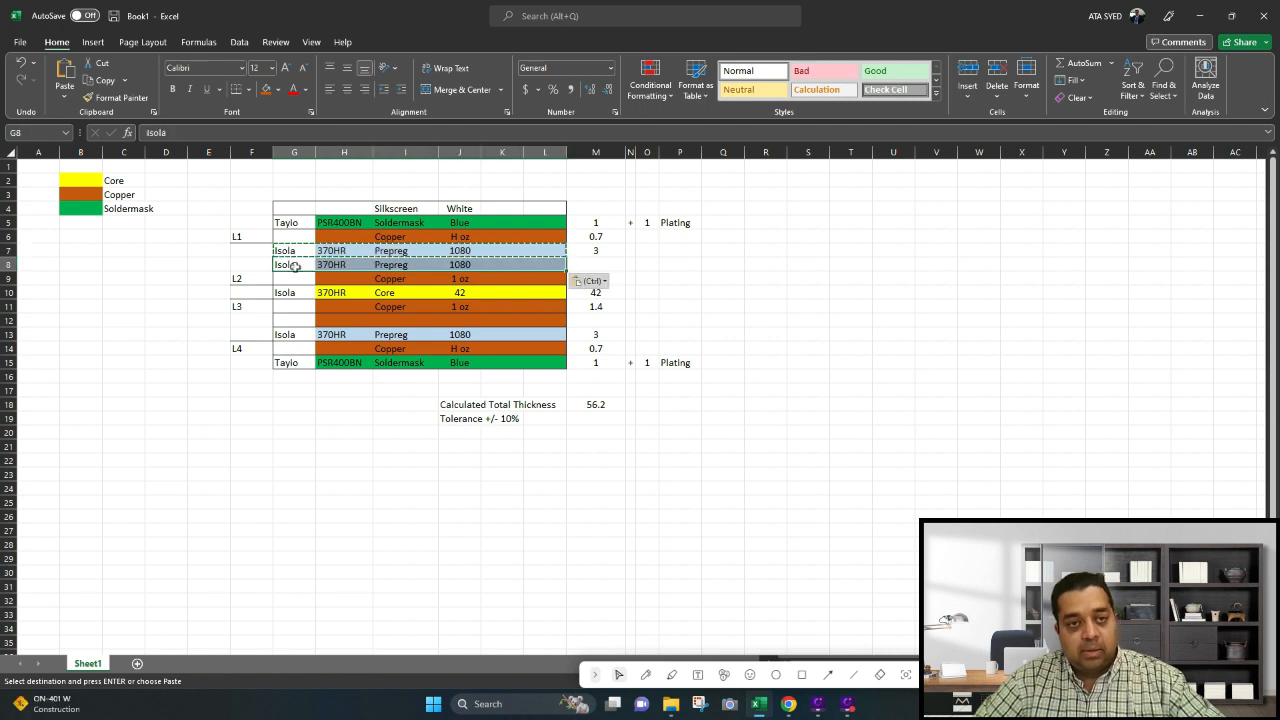
left_click(294, 327)
key("ctrl+v")
key("ctrl")
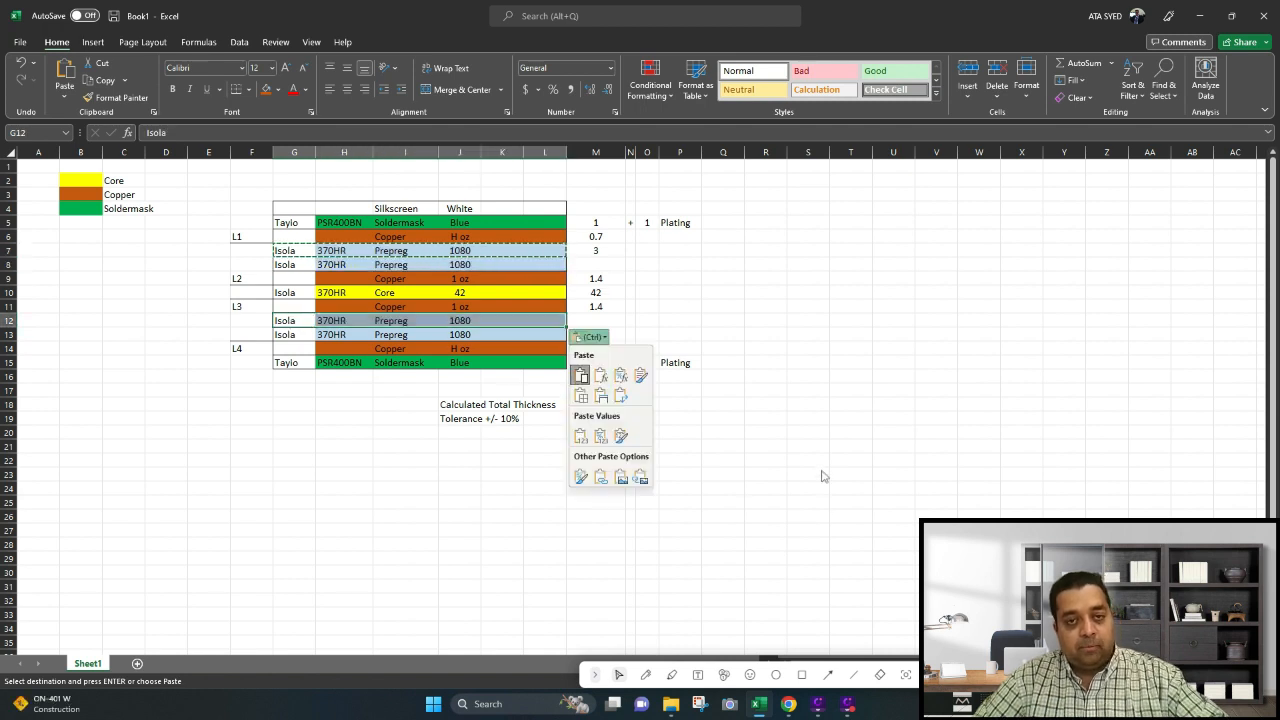
key("Escape")
Enter the thickness 3 in M8 and M12 for the two added prepreg rows
left_click(597, 266)
type("3")
key("Return")
key("Return")
key("Return")
key("Return")
key("Return")
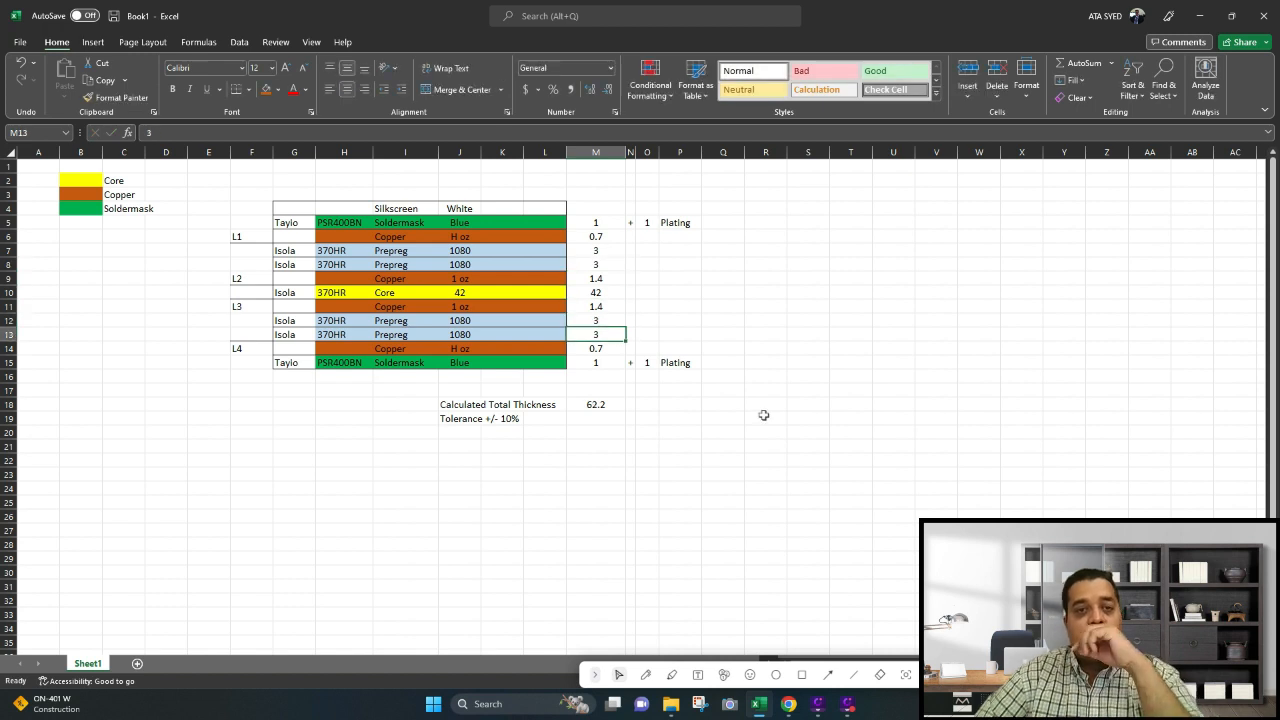
left_click(765, 446)
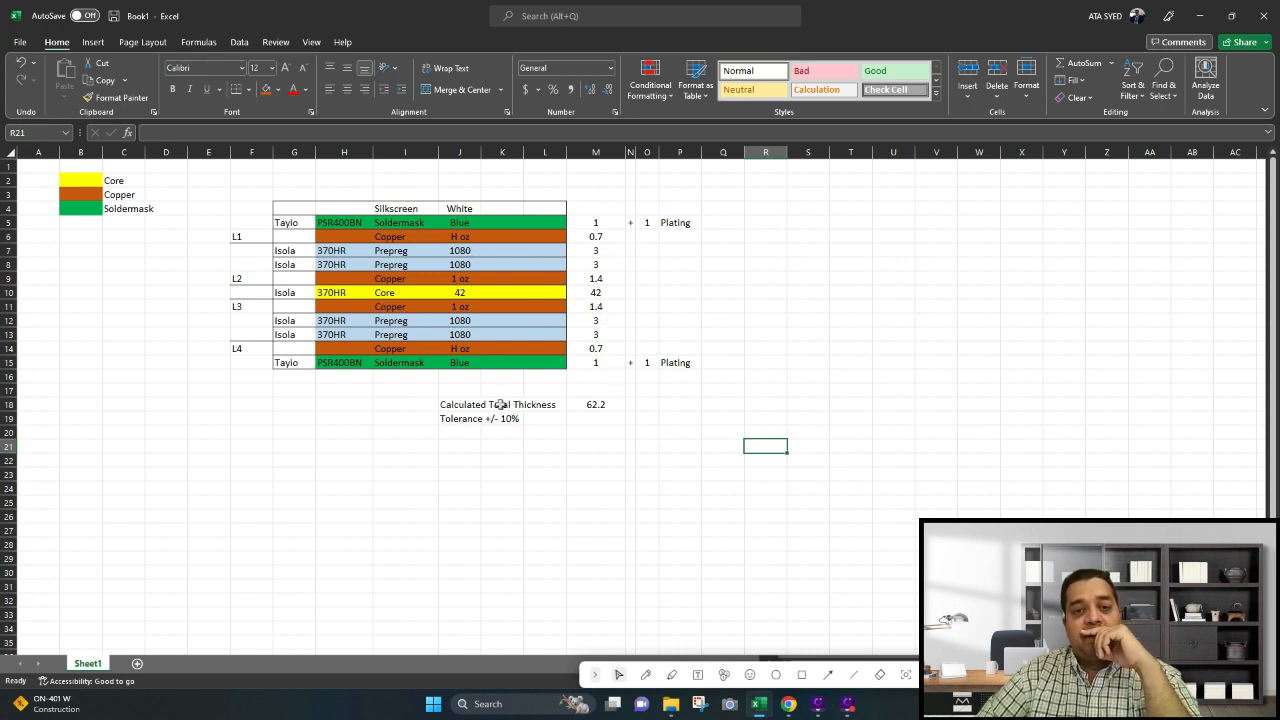
left_click(752, 318)
left_click(601, 405)
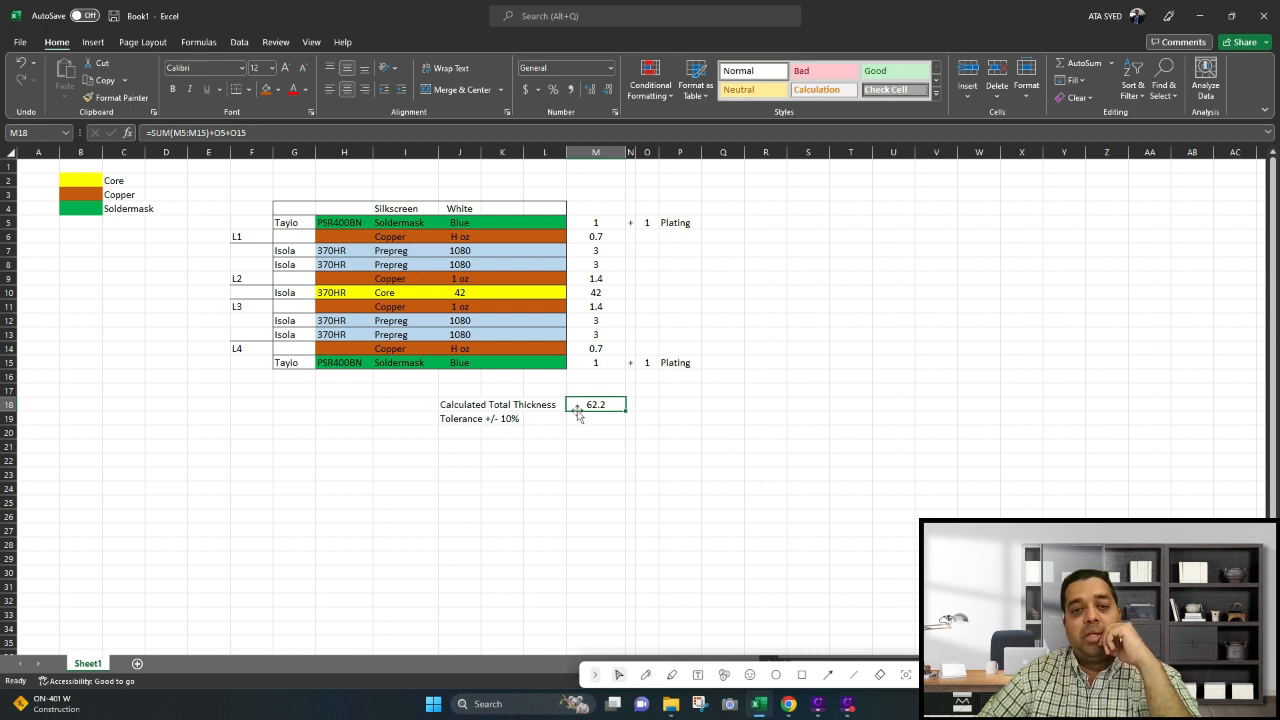
Move the "Tolerance +/- 10%" note from J19 down to J20
left_click(459, 421)
key("ctrl+c")
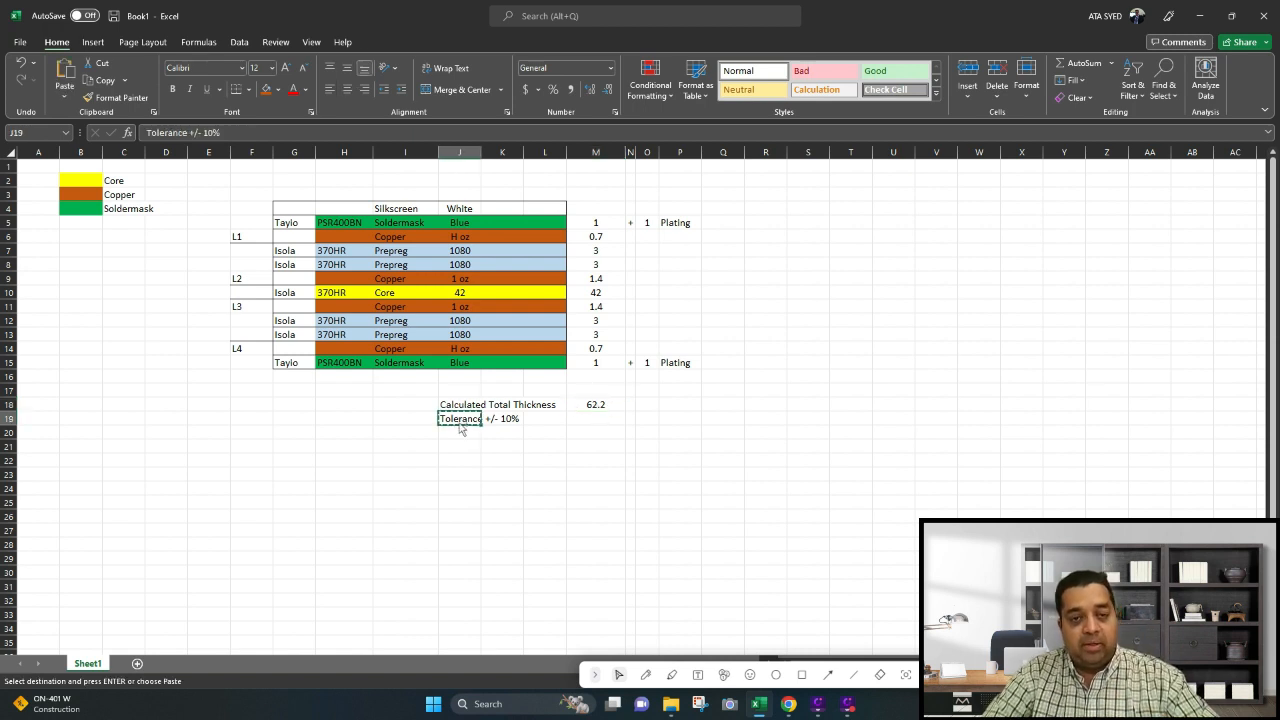
left_click(461, 430)
key("ctrl+v")
Enter the label "Target Total Thickness" in J19 below the calculated total thickness
left_click(459, 421)
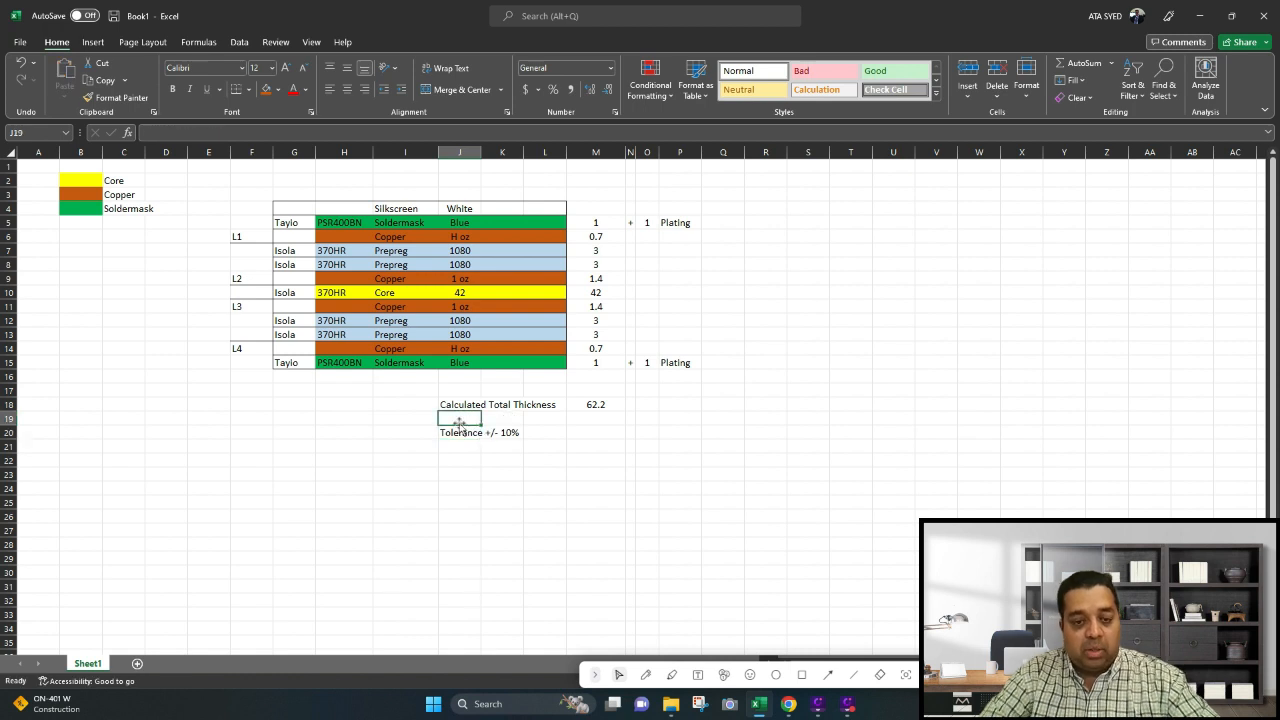
type("Target")
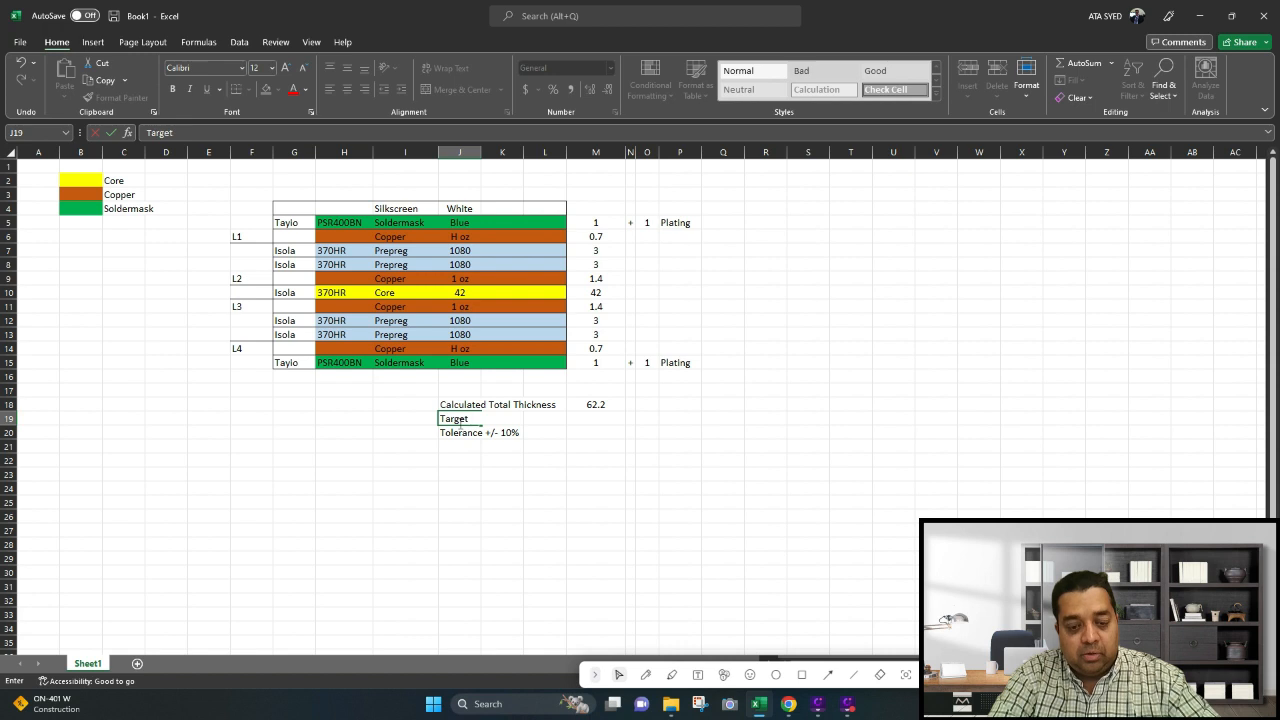
type(" Total Thickne")
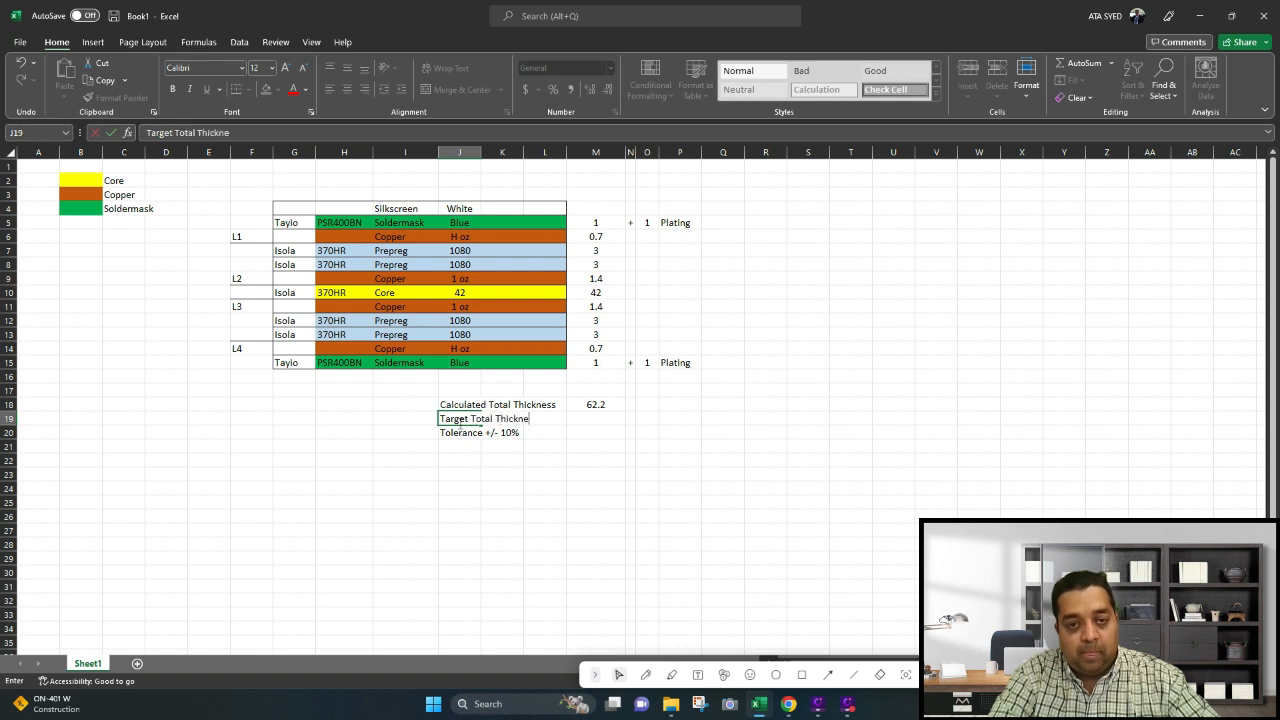
type("ss")
key("Return")
Enter the target value "62 +/- 10%" in M19
key("Up")
key("Right")
key("Right")
key("Right")
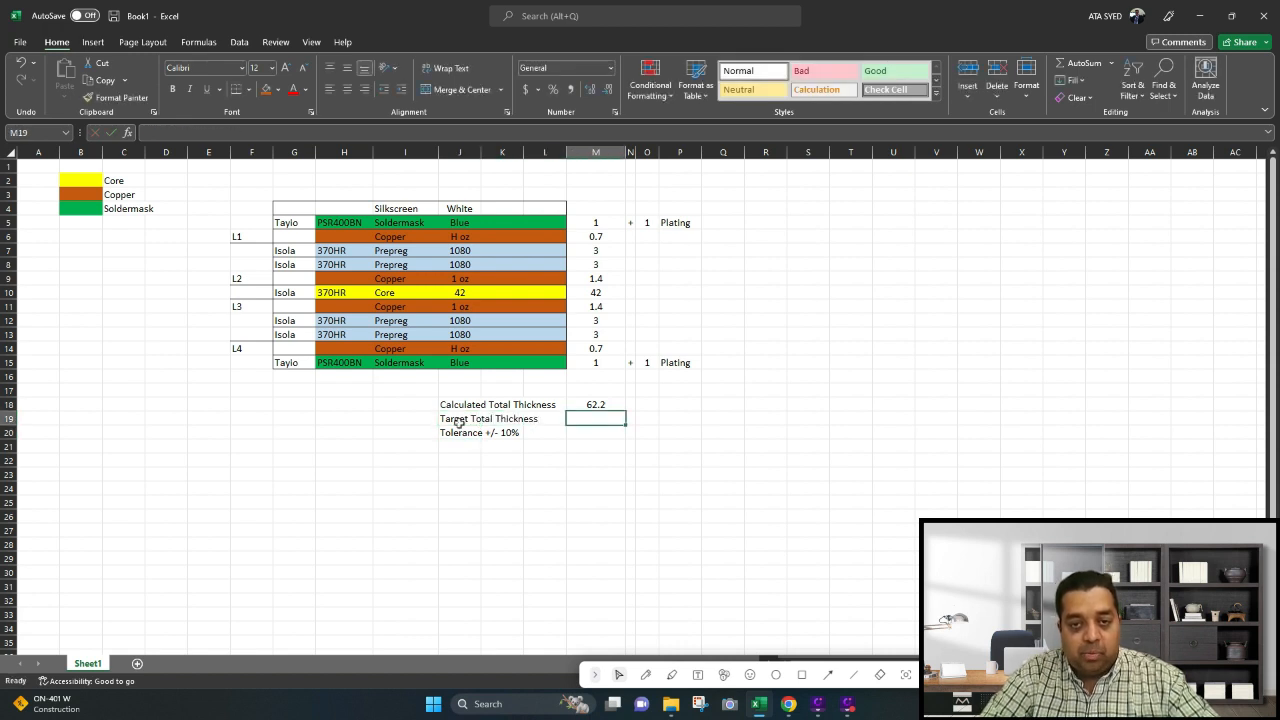
type("62 +/-")
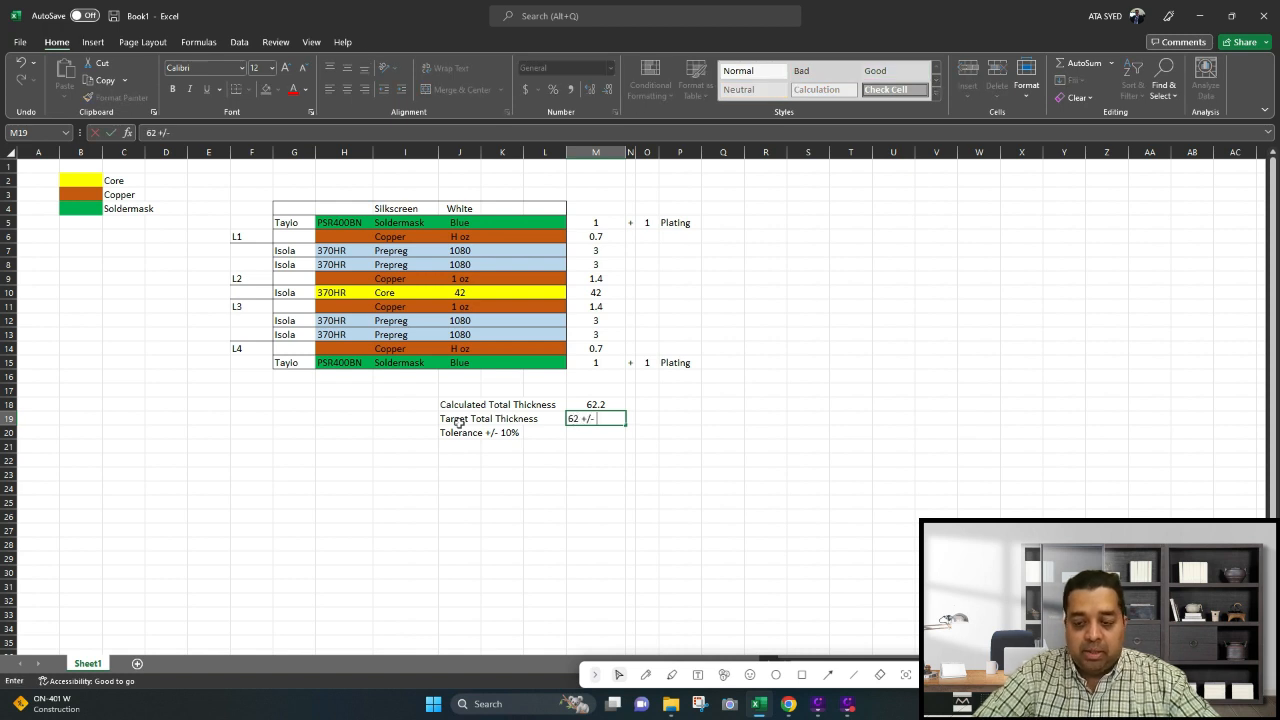
type(" 10%")
key("Return")
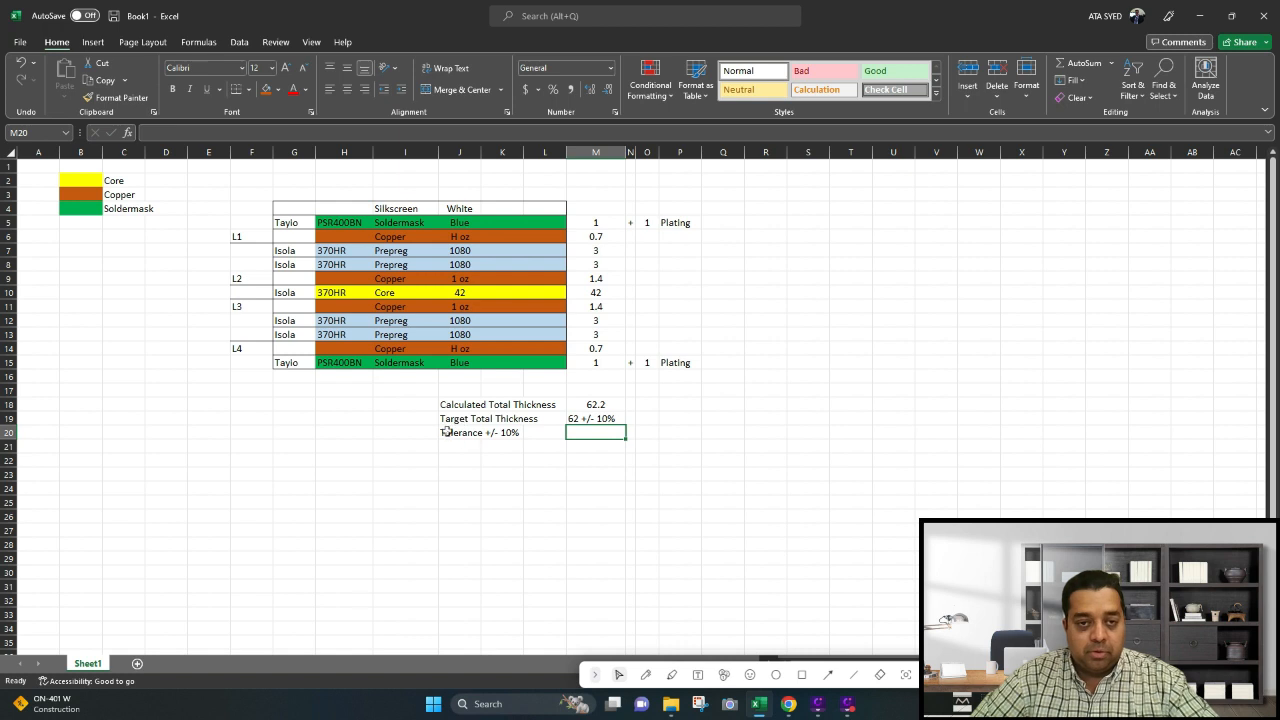
Delete the separate tolerance note in J20
left_click(459, 432)
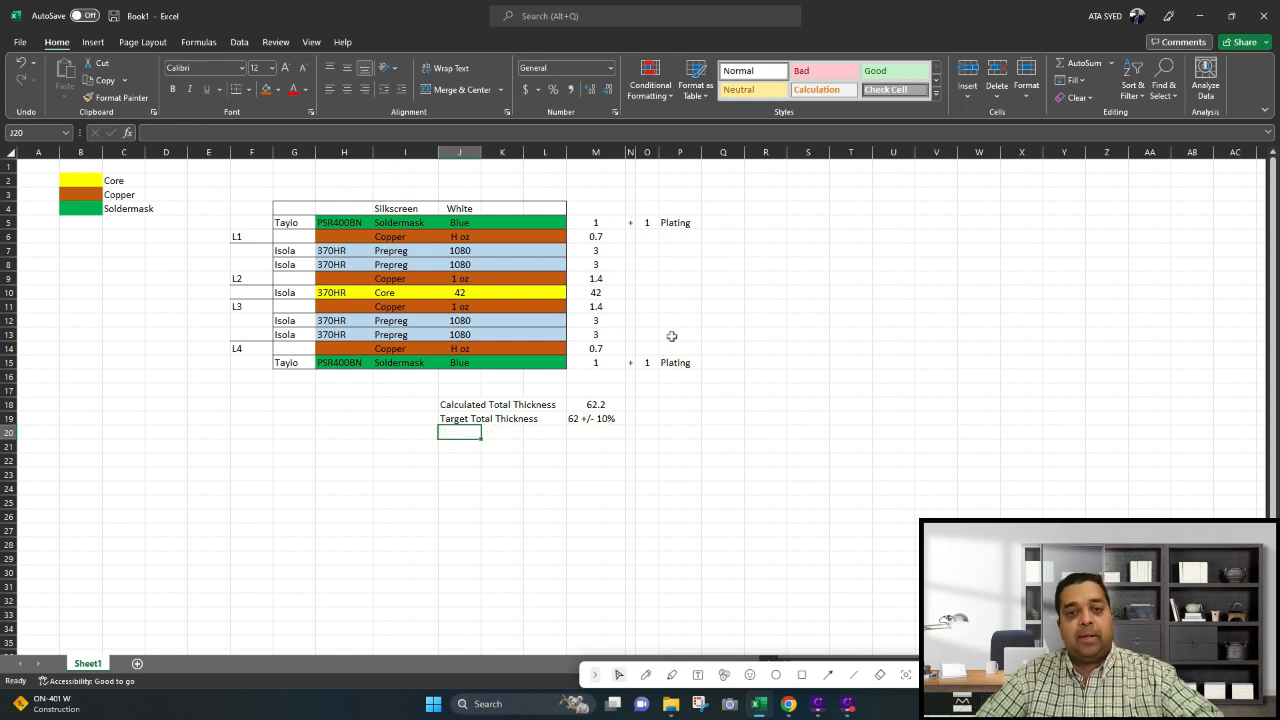
left_click(808, 404)
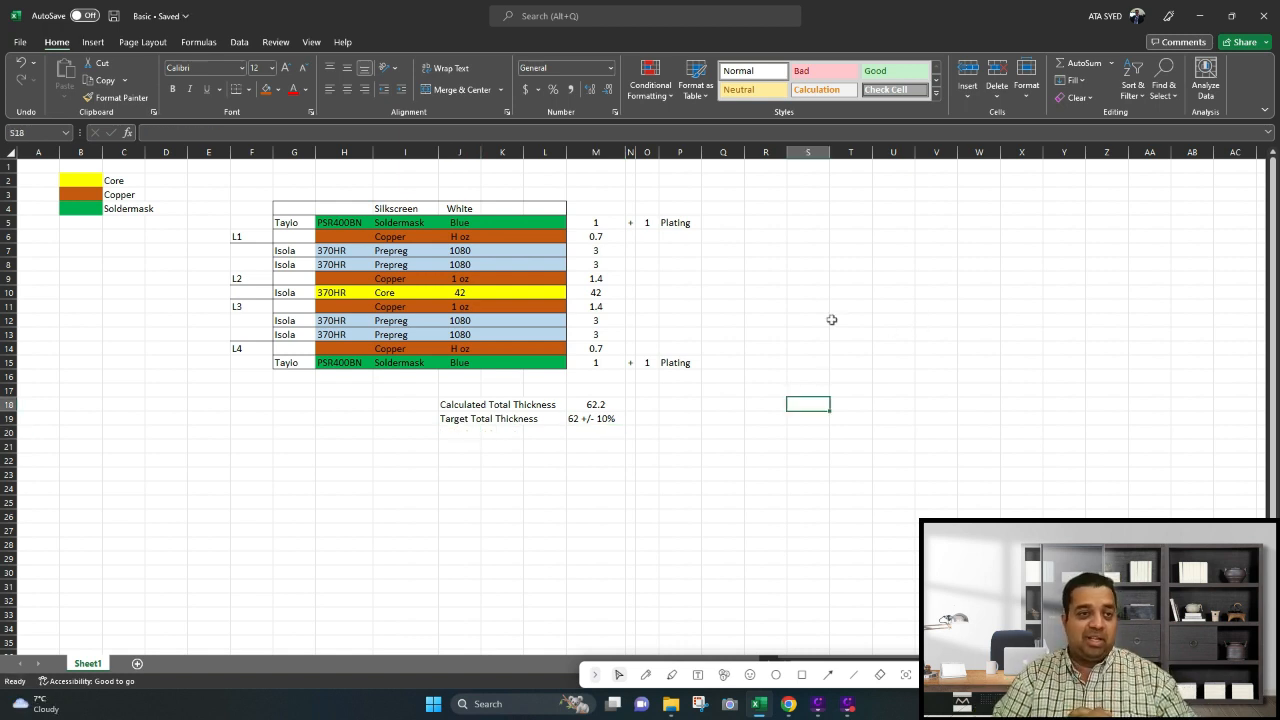